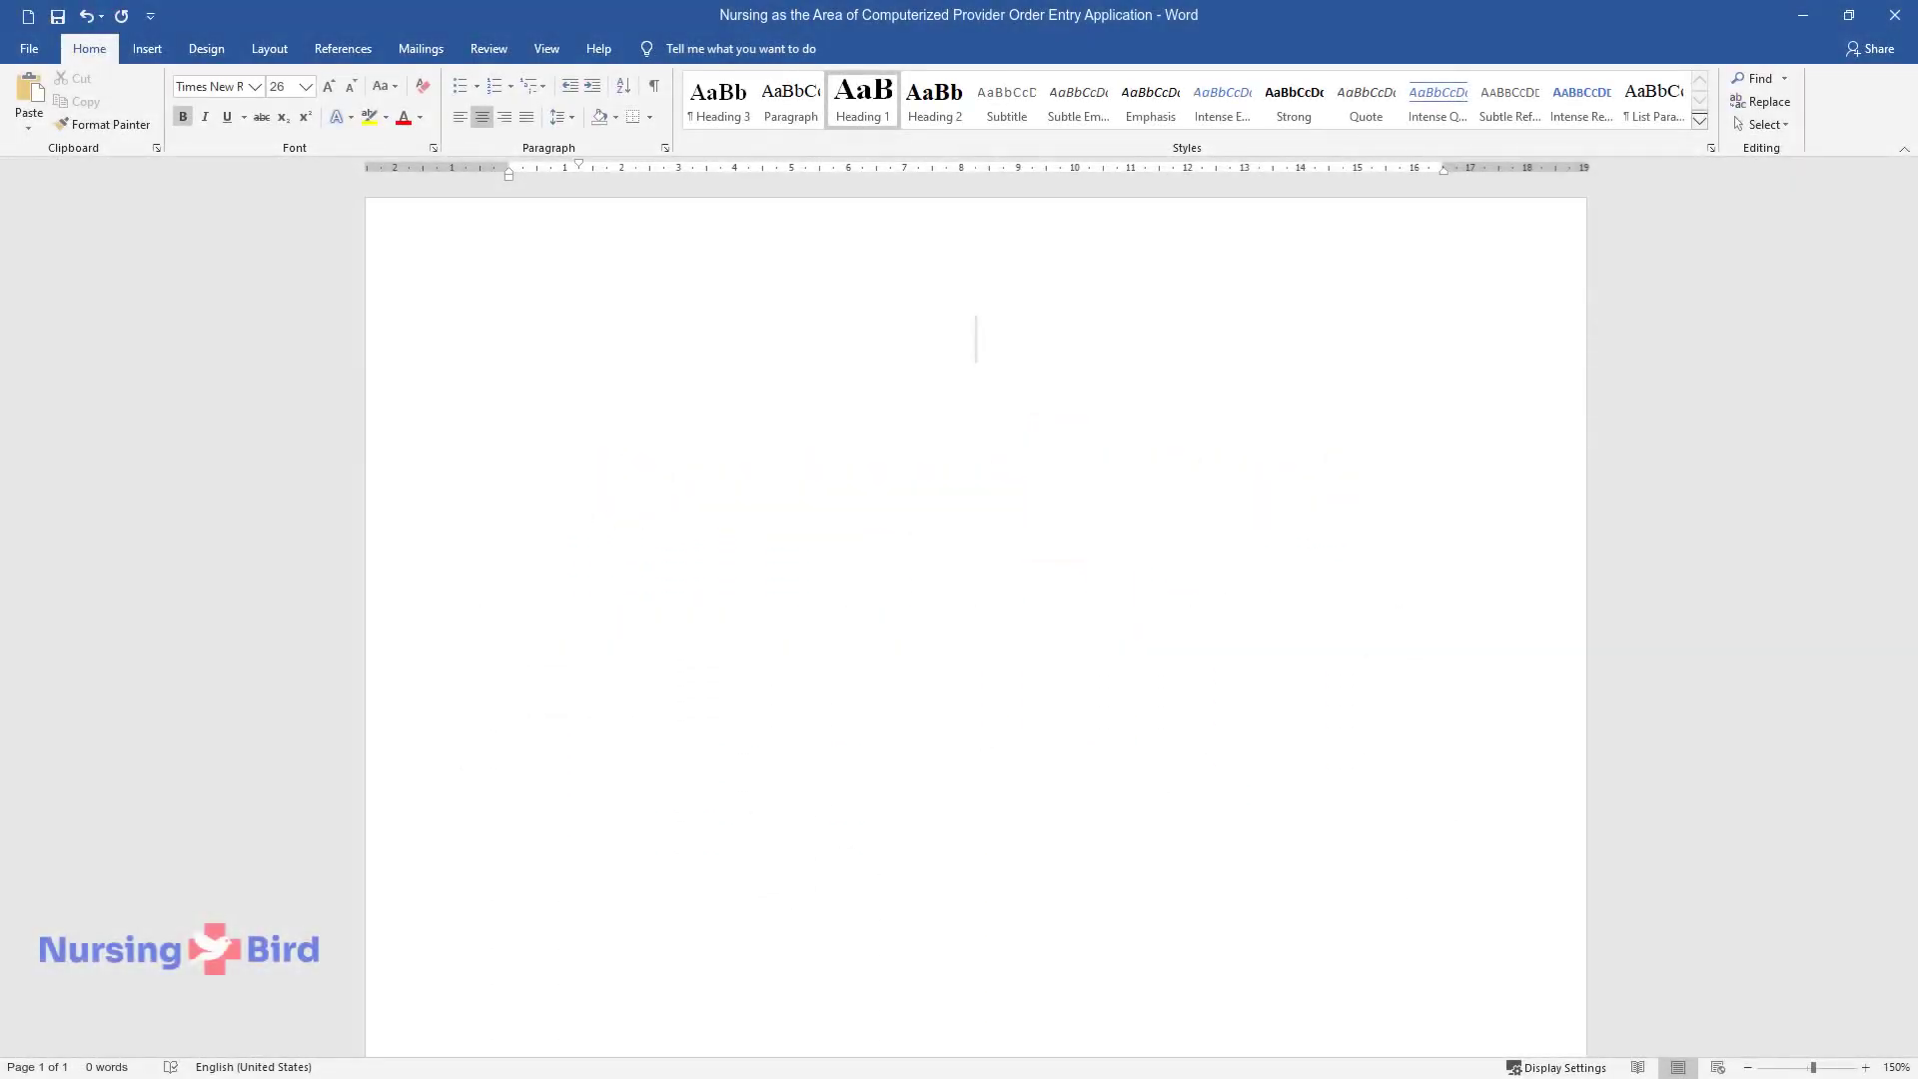
# Step: Type the title 'Nursing as the Area of Computerized Provider Order Entry Application' and the 'Introduction: Computerized Physician Order Entry and Nursing' subheading
pyautogui.write('Nursing as t')
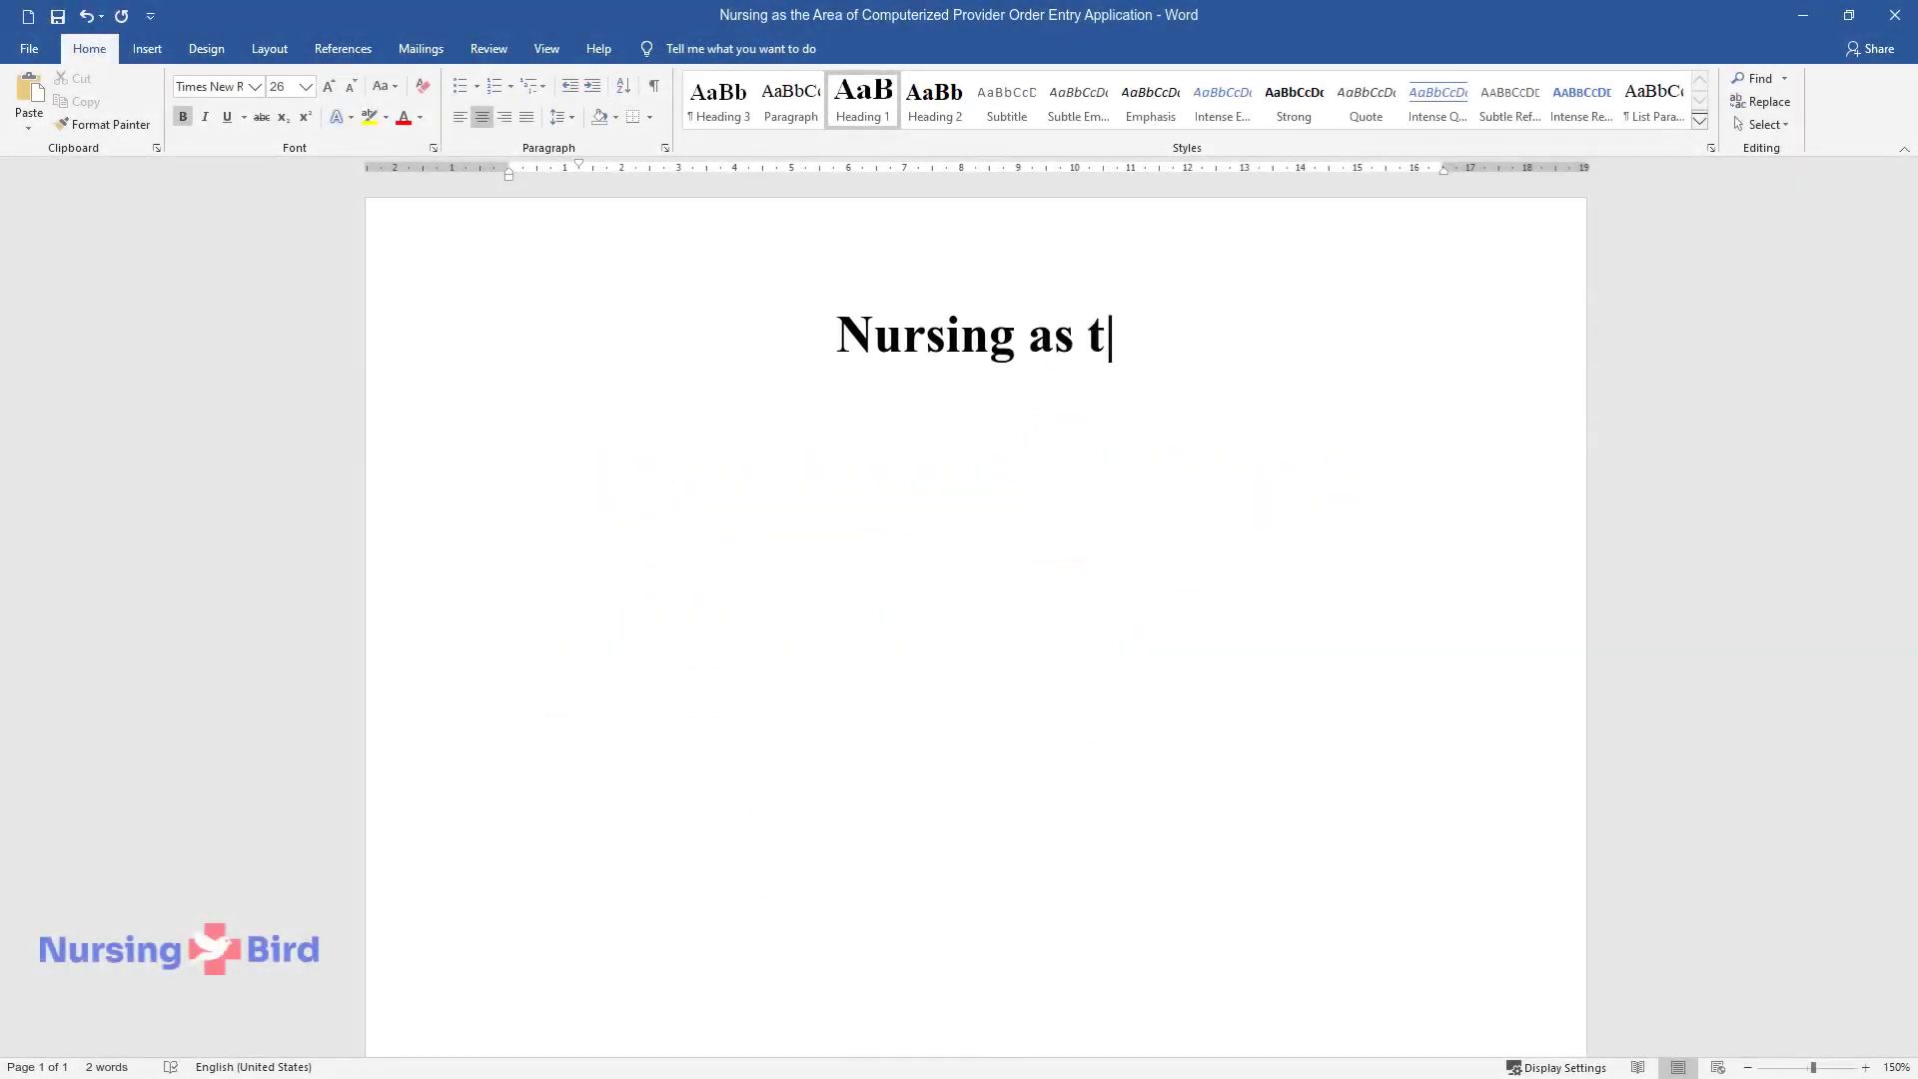
pyautogui.write('he Area of Computerized Provi')
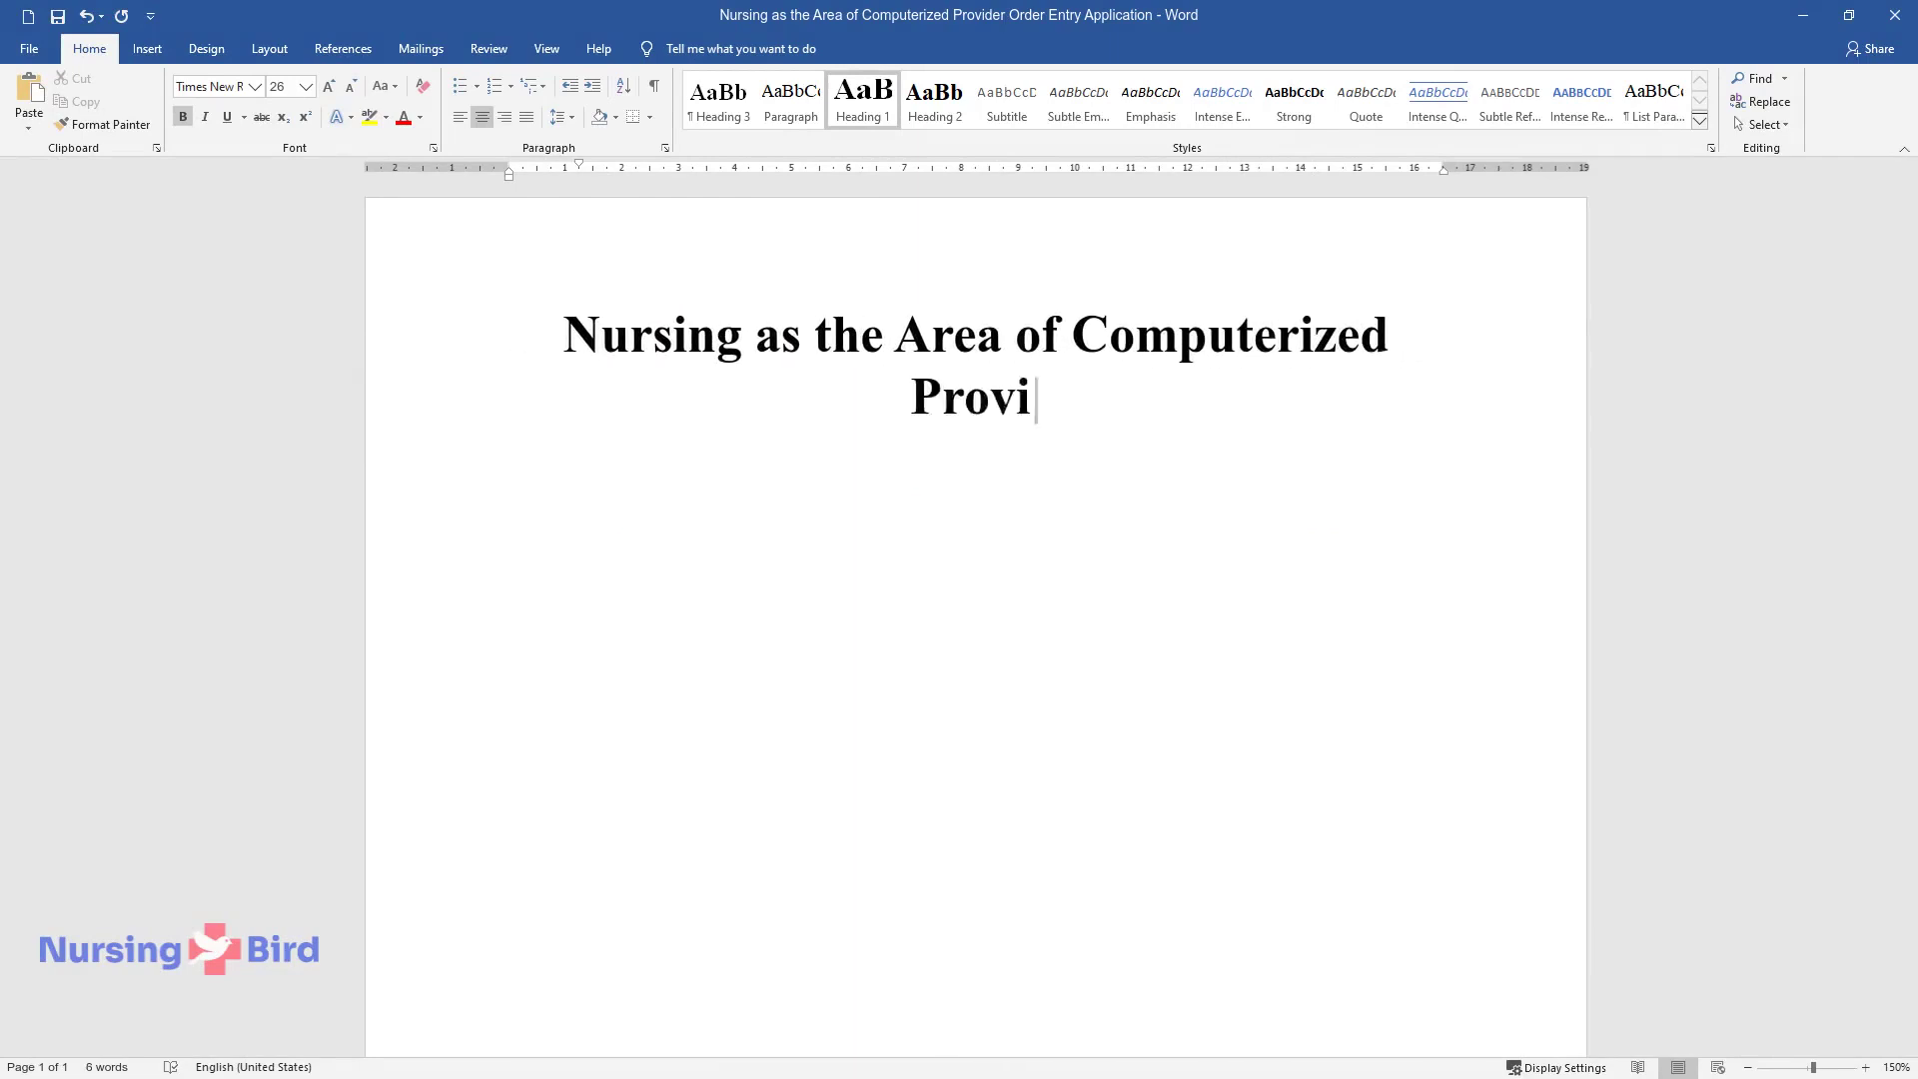
pyautogui.write('der Order Entry Application')
pyautogui.press('Return')
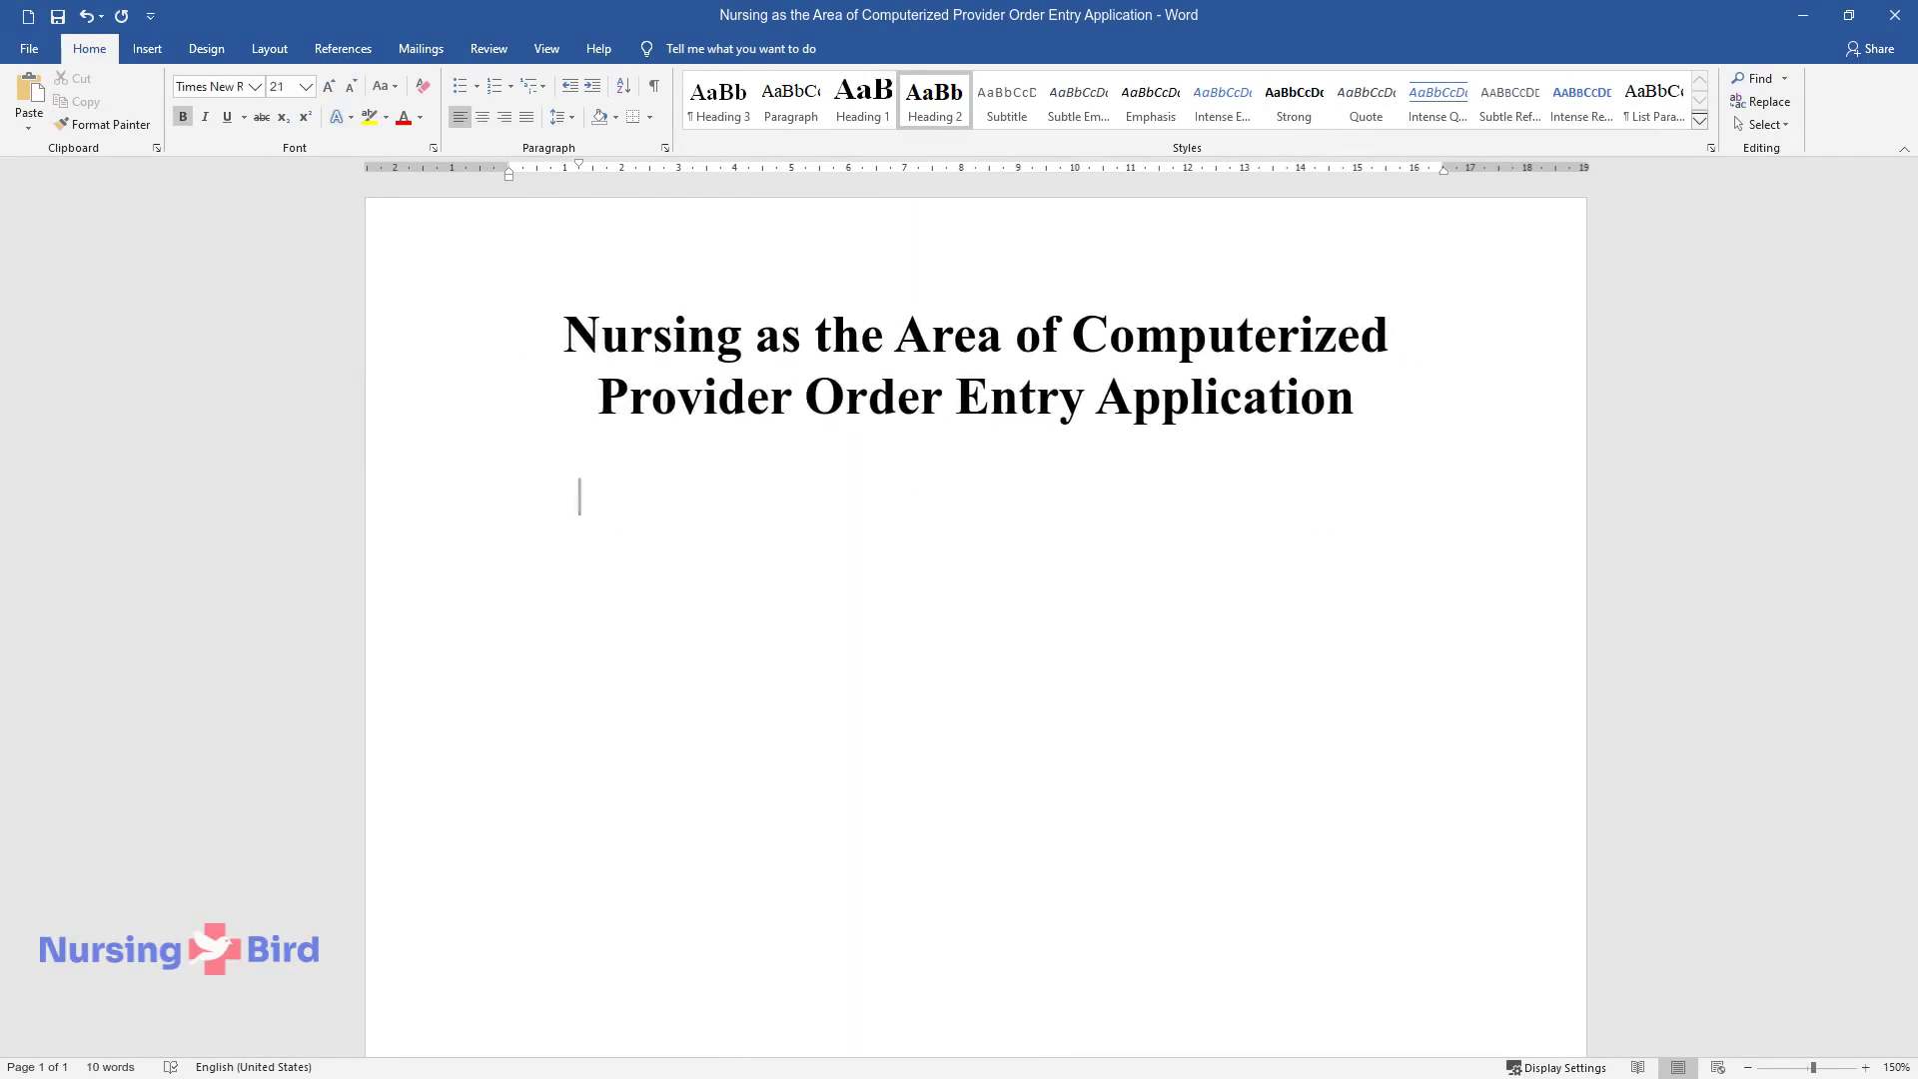
pyautogui.write('Introduction:')
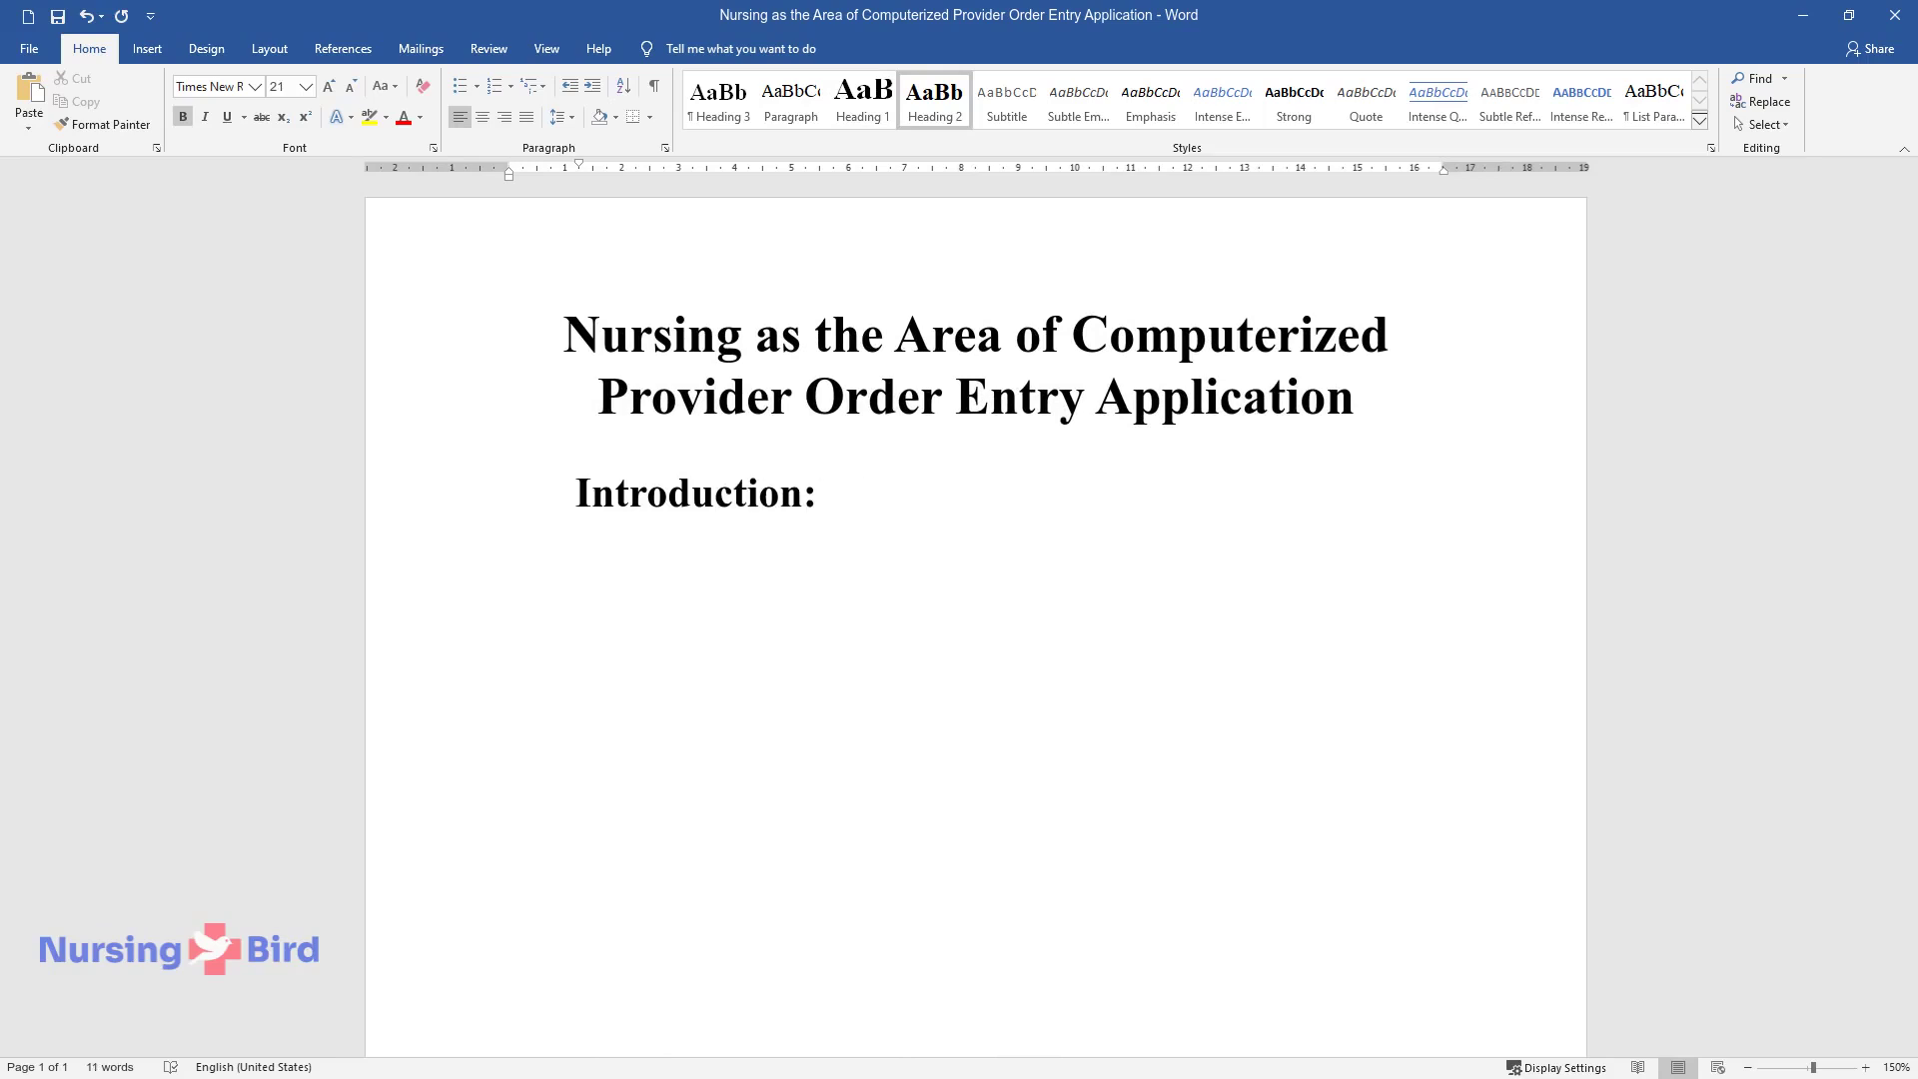
pyautogui.write(' Computerized Physician Orde')
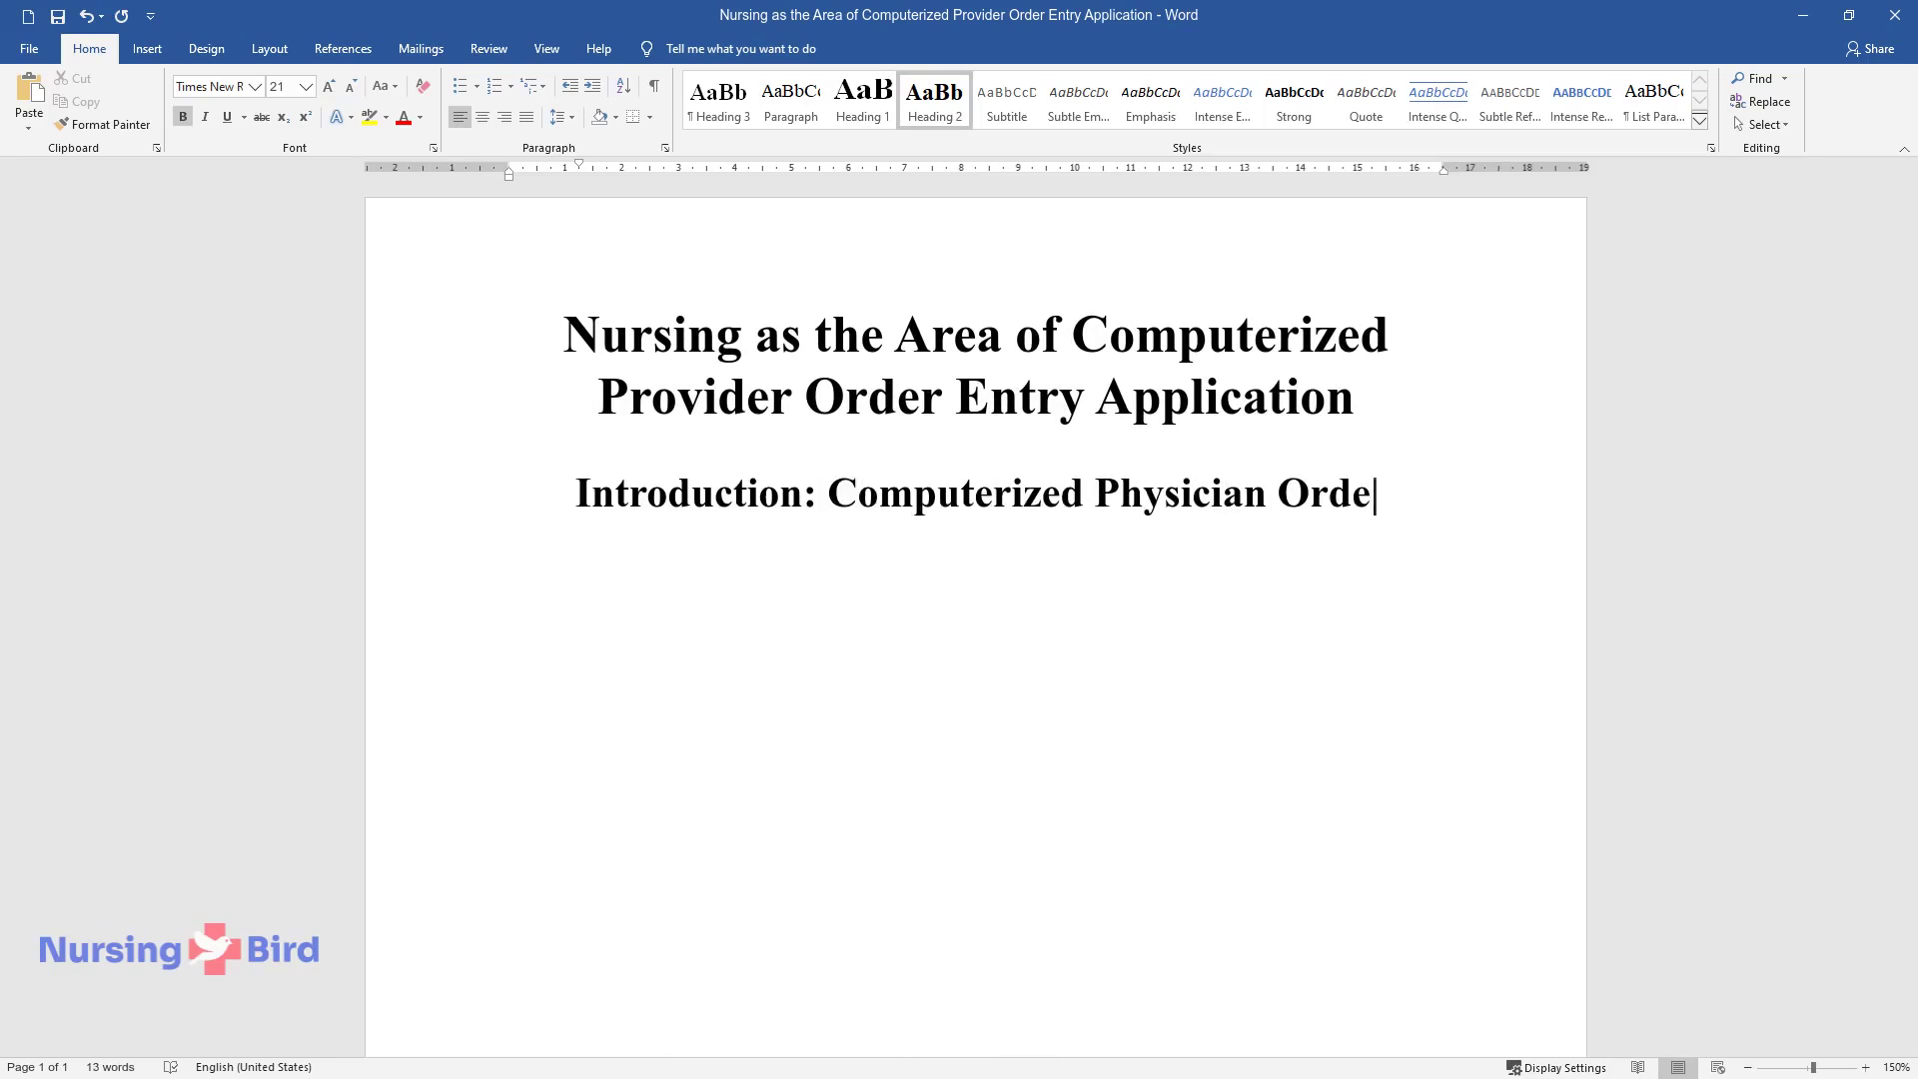
pyautogui.write('r Entry and Nursing')
pyautogui.press('Return')
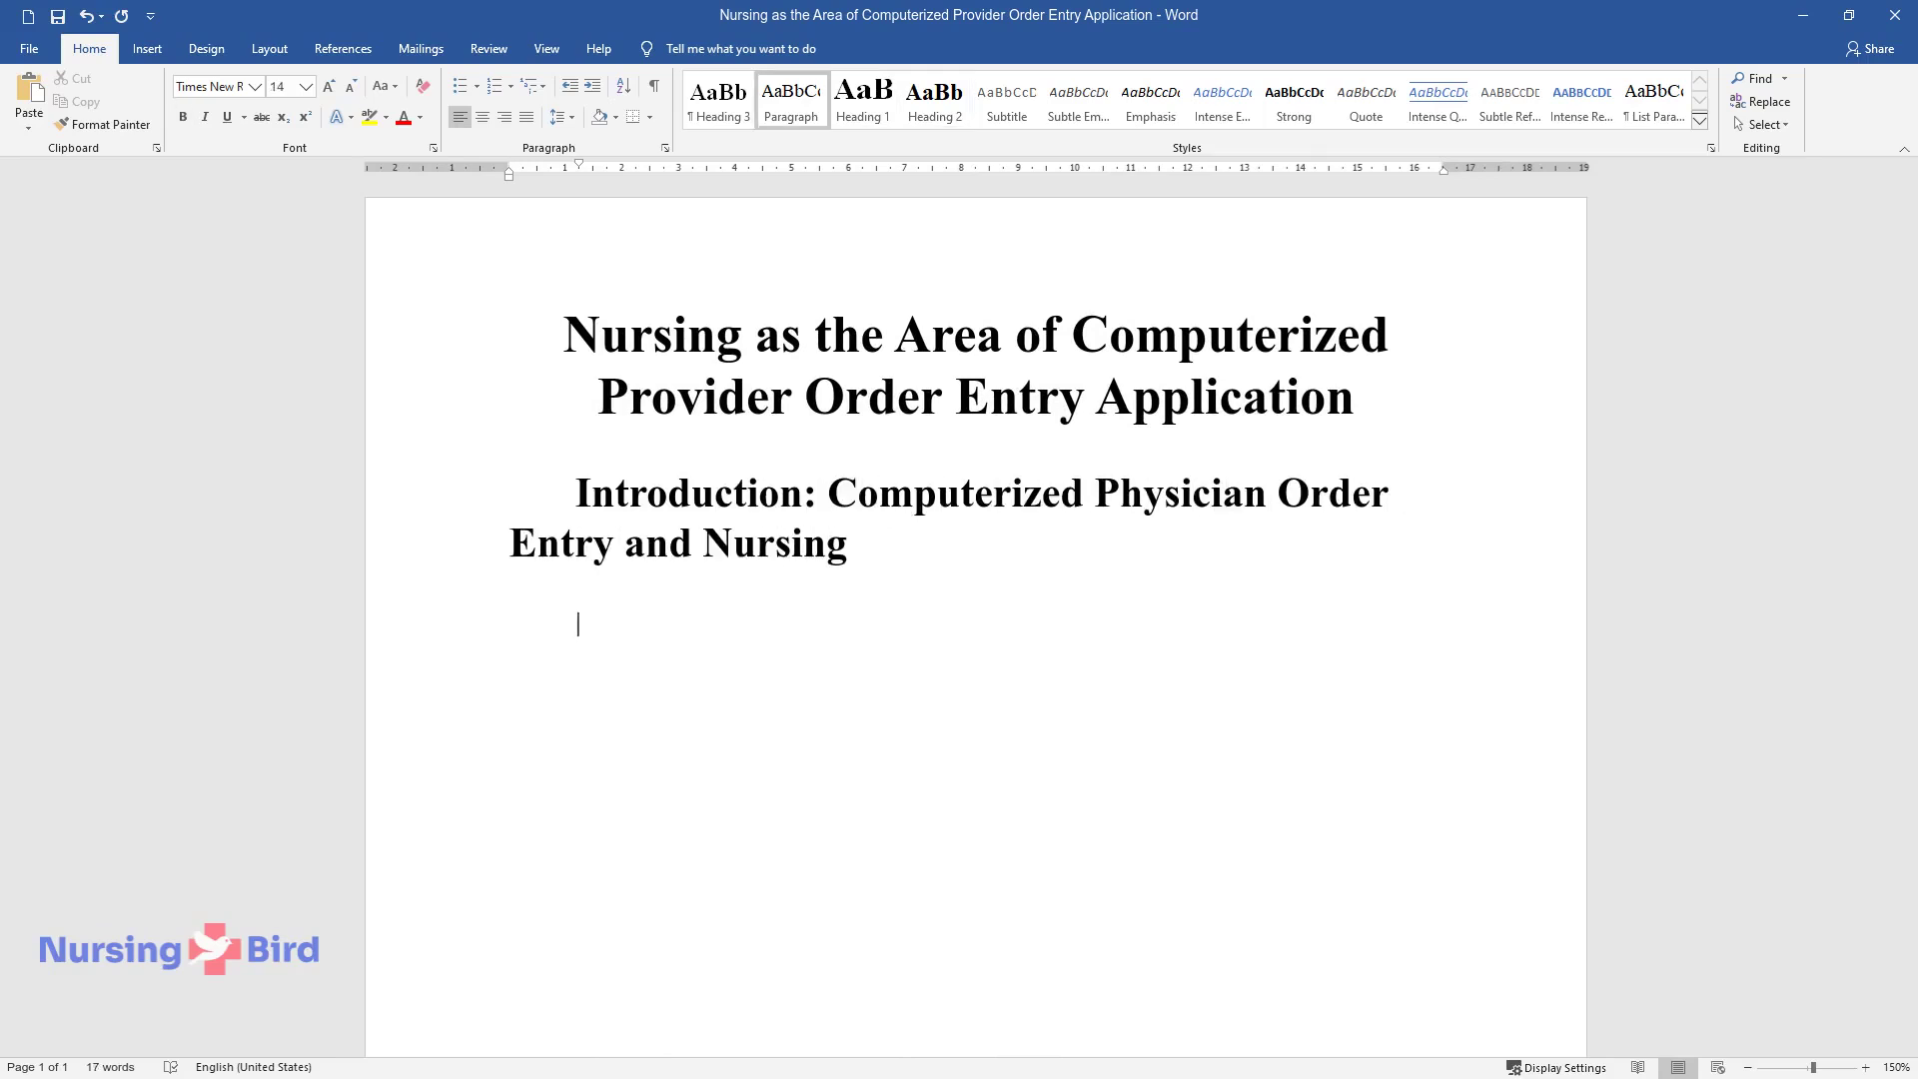
# Step: Write the introductory paragraph on recent technological tools and CPOE, then begin 'Therefore, with the help of CPOE…'
pyautogui.write('Recent technological d')
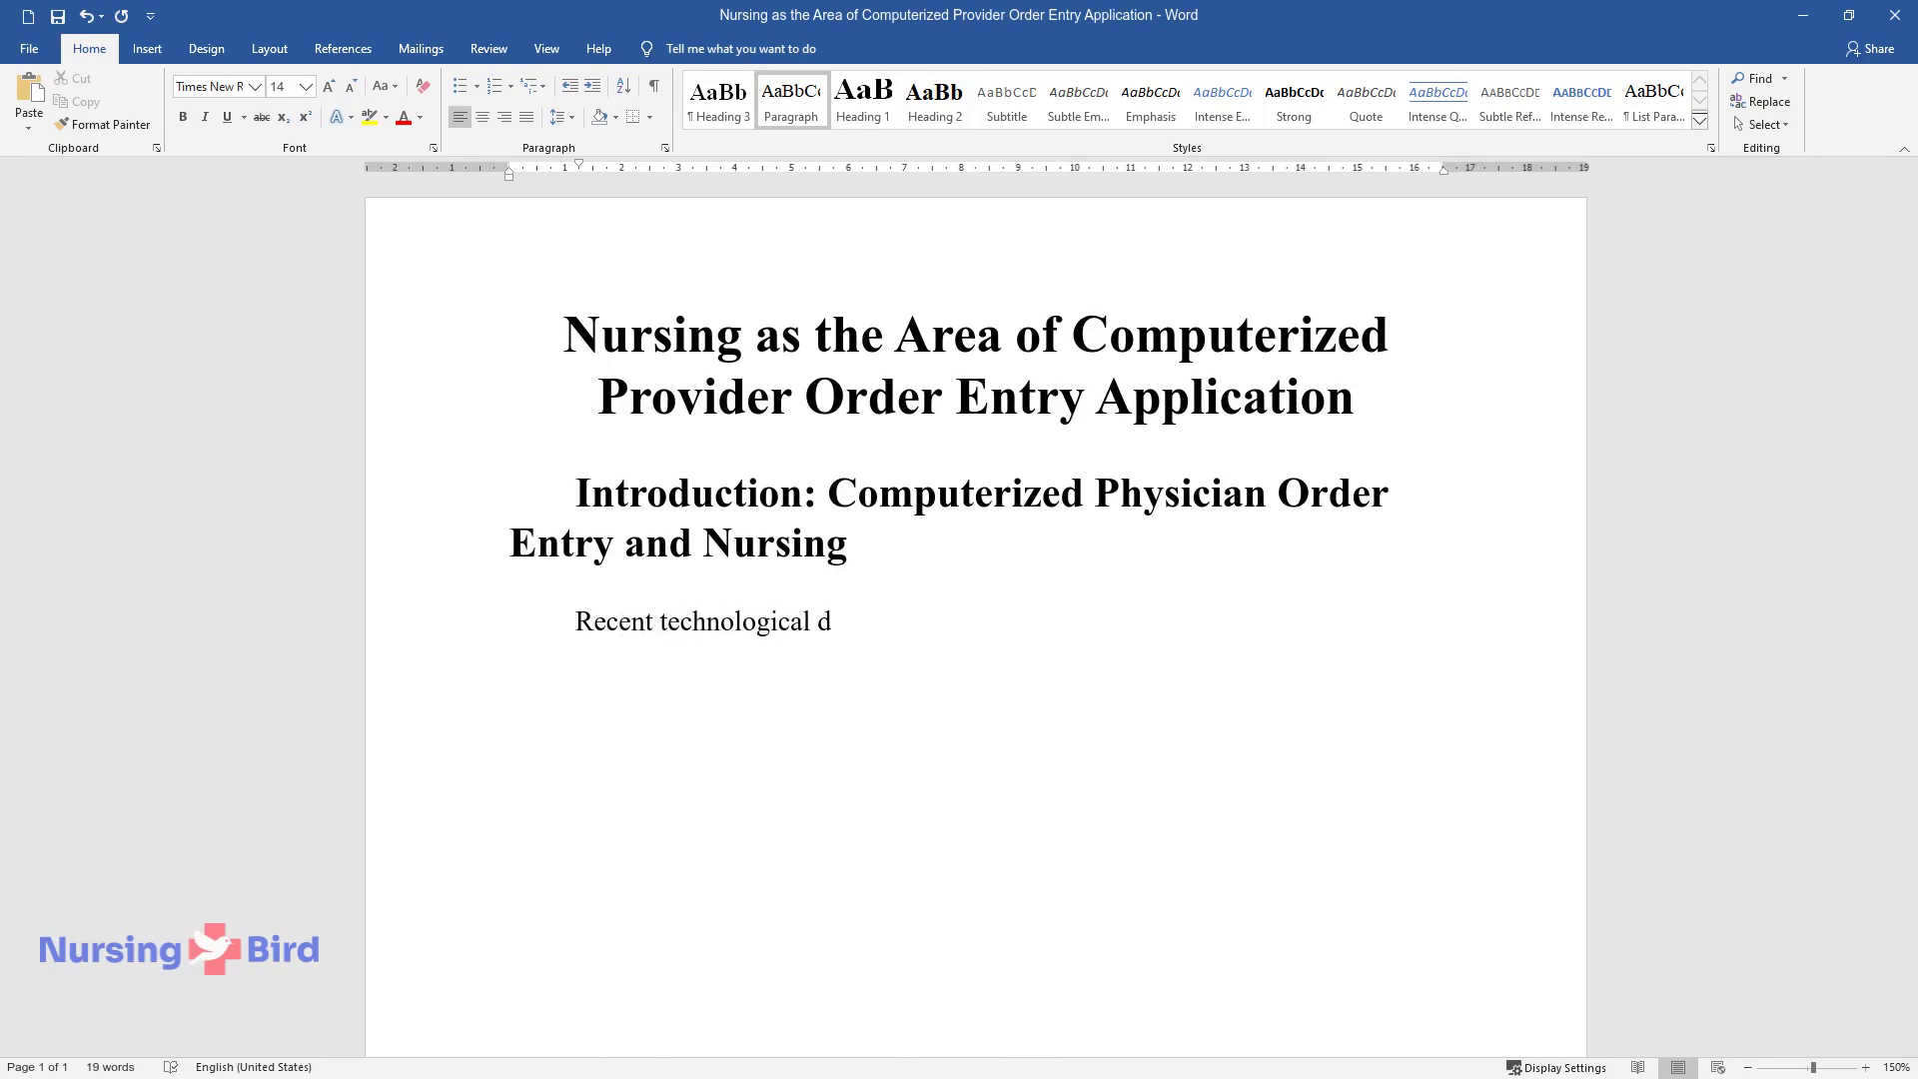
pyautogui.write('evelopments have allowed for th')
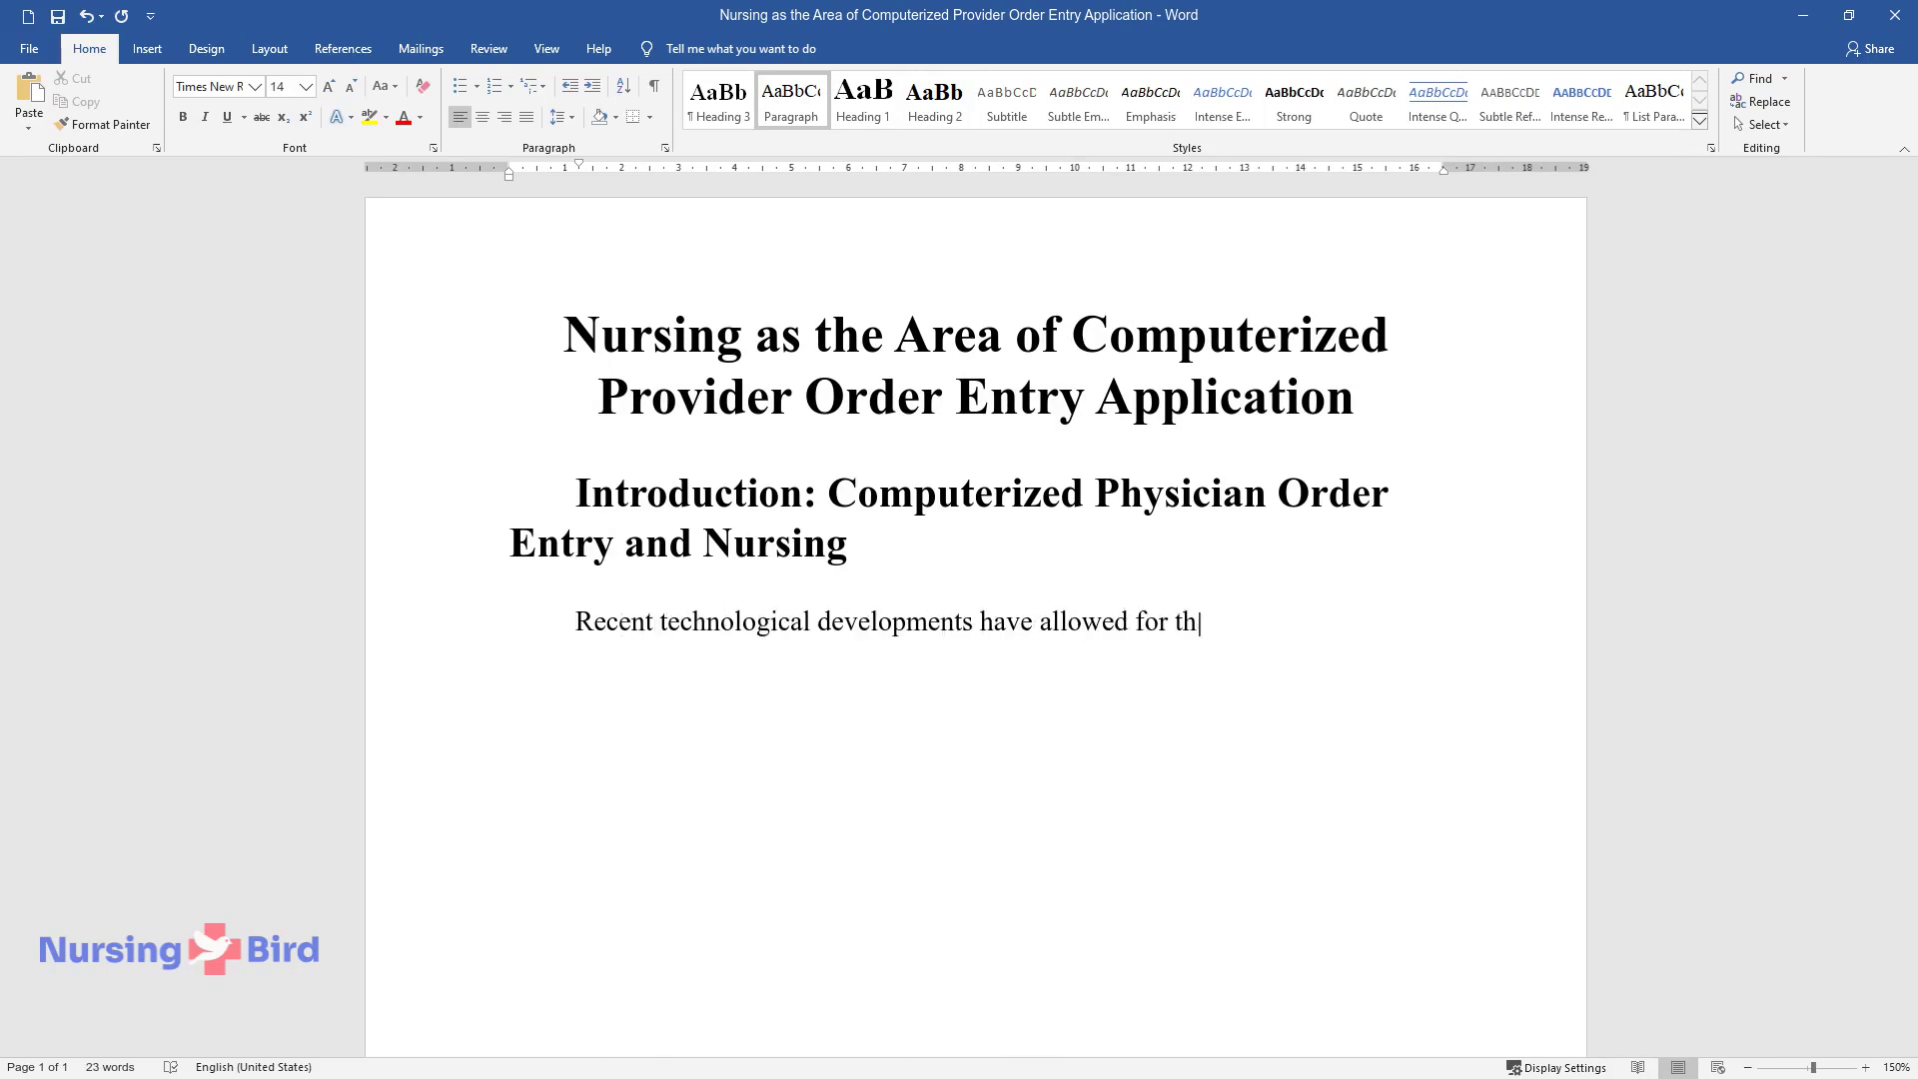
pyautogui.write('e creation of numerous tools th')
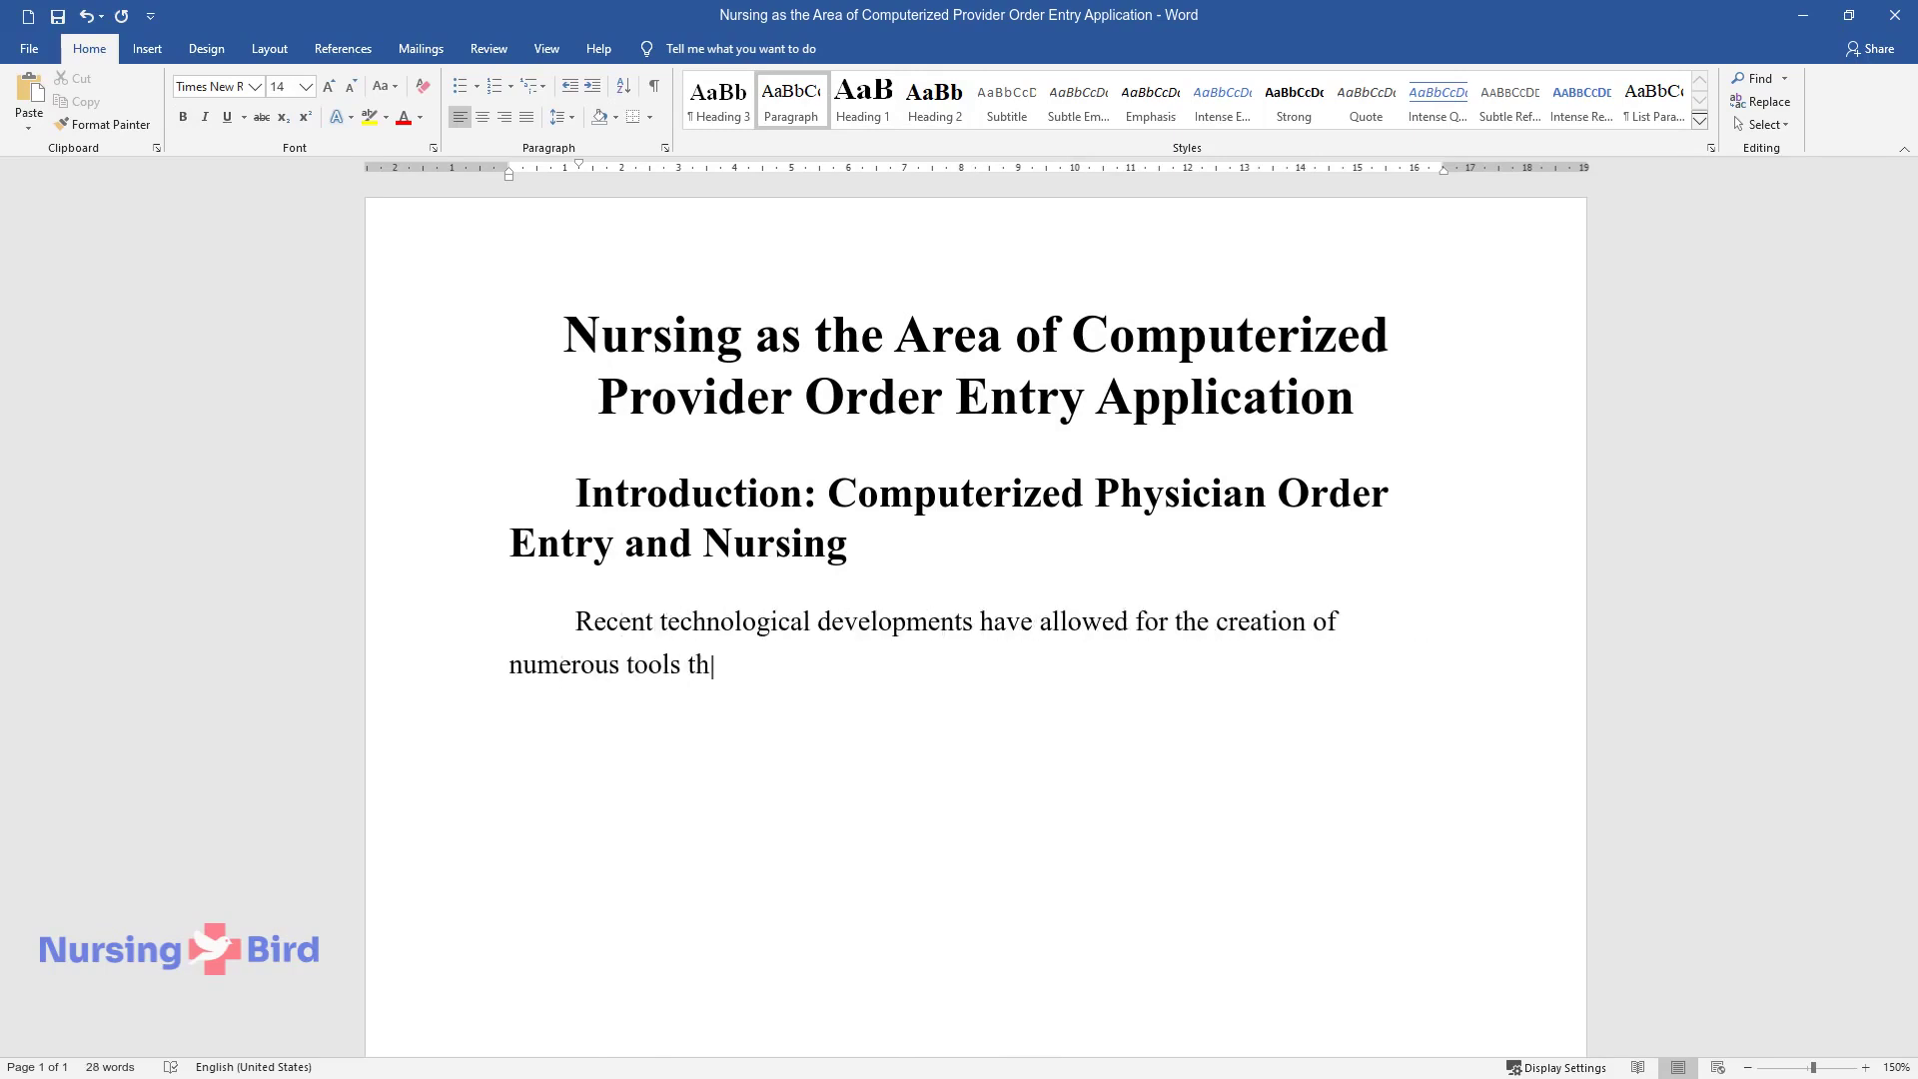
pyautogui.write('at can positively influence nur')
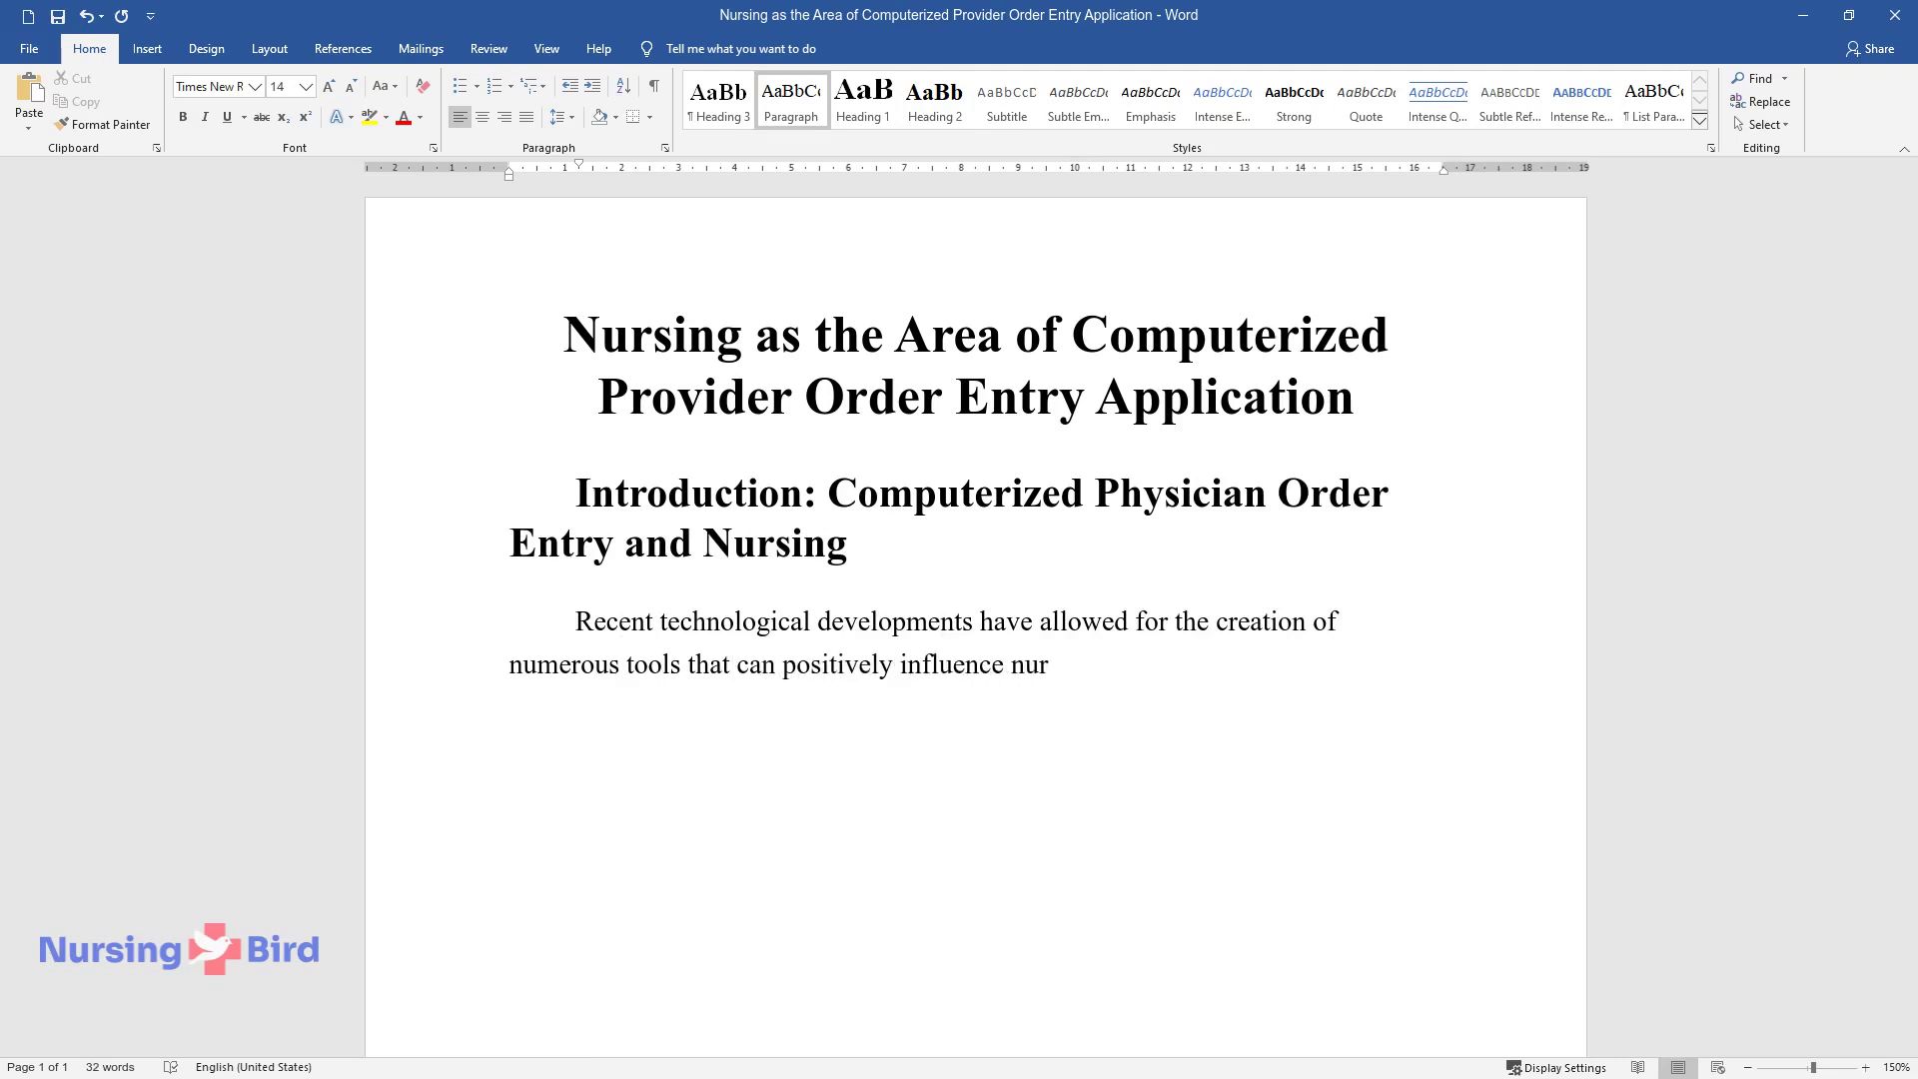
pyautogui.write('sing care, such as electronic health records, telehea')
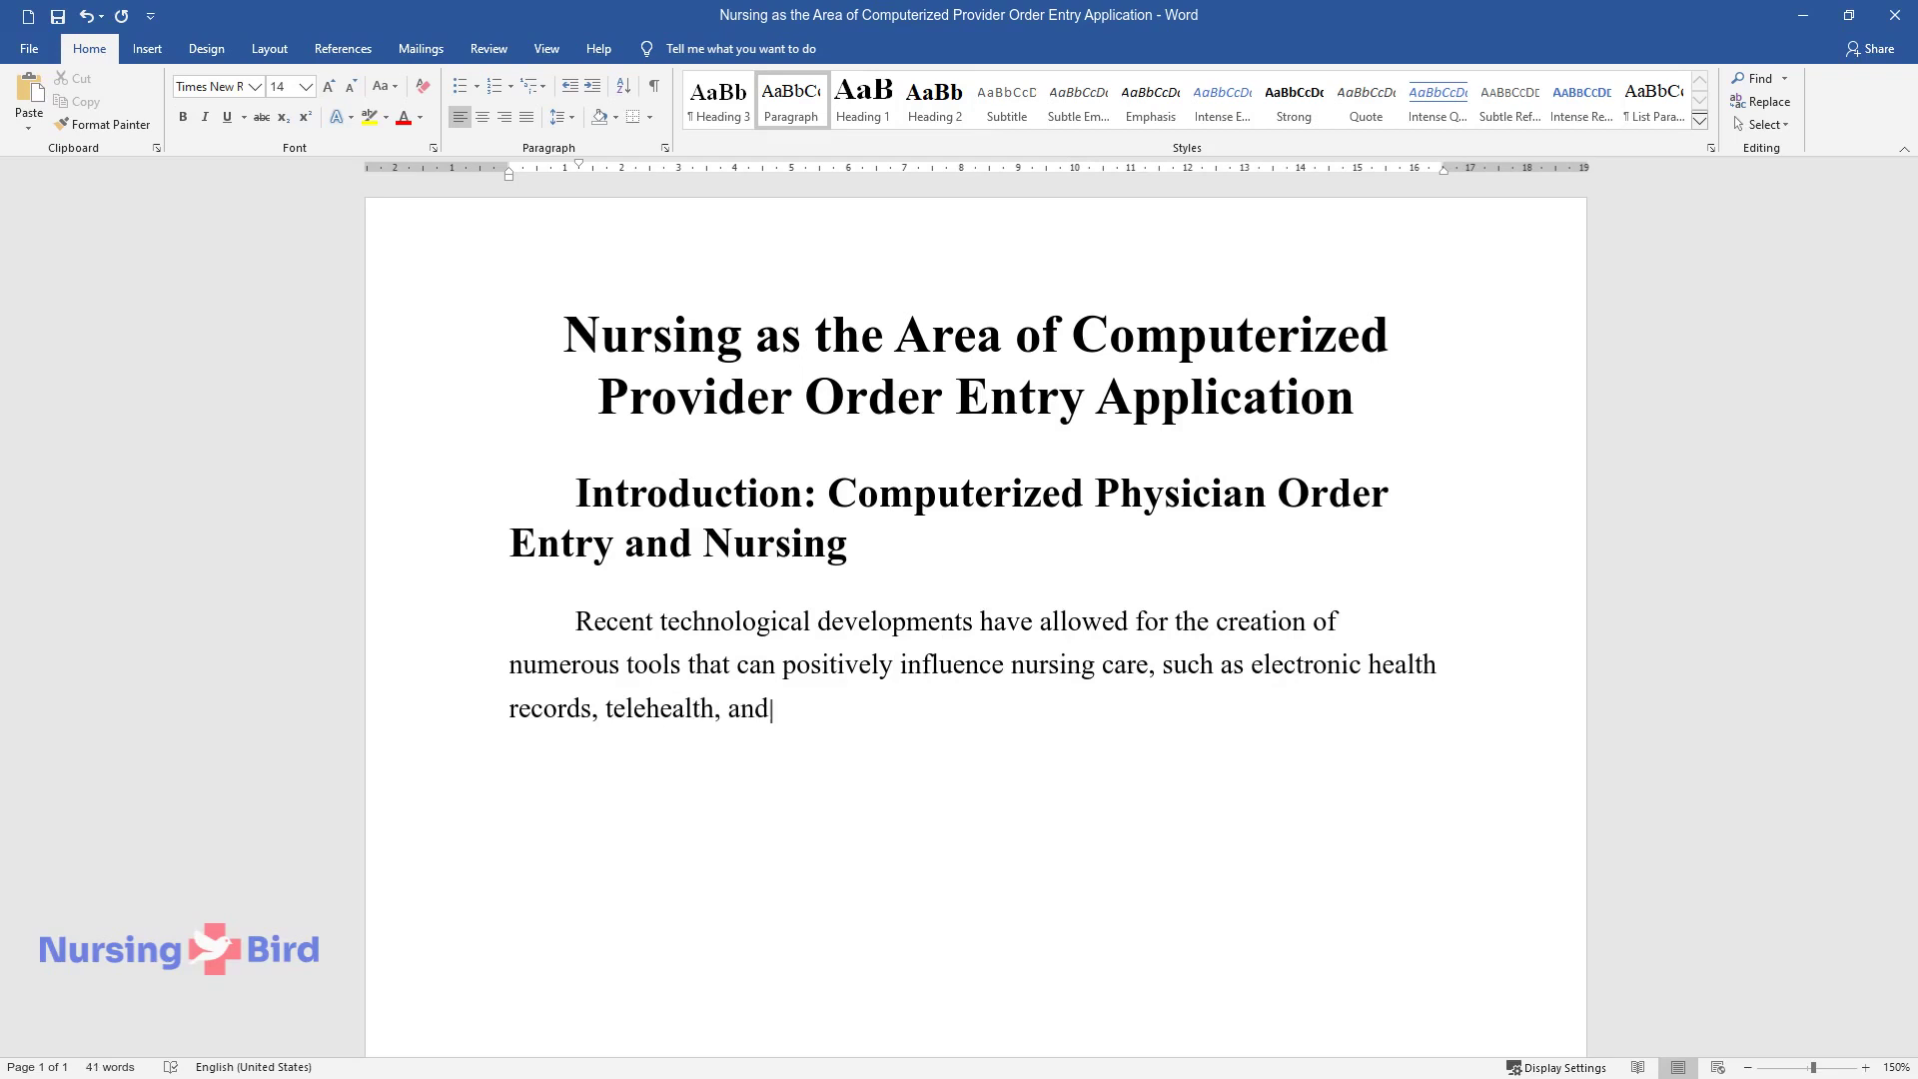
pyautogui.write('lth, and similar technologies. Computer')
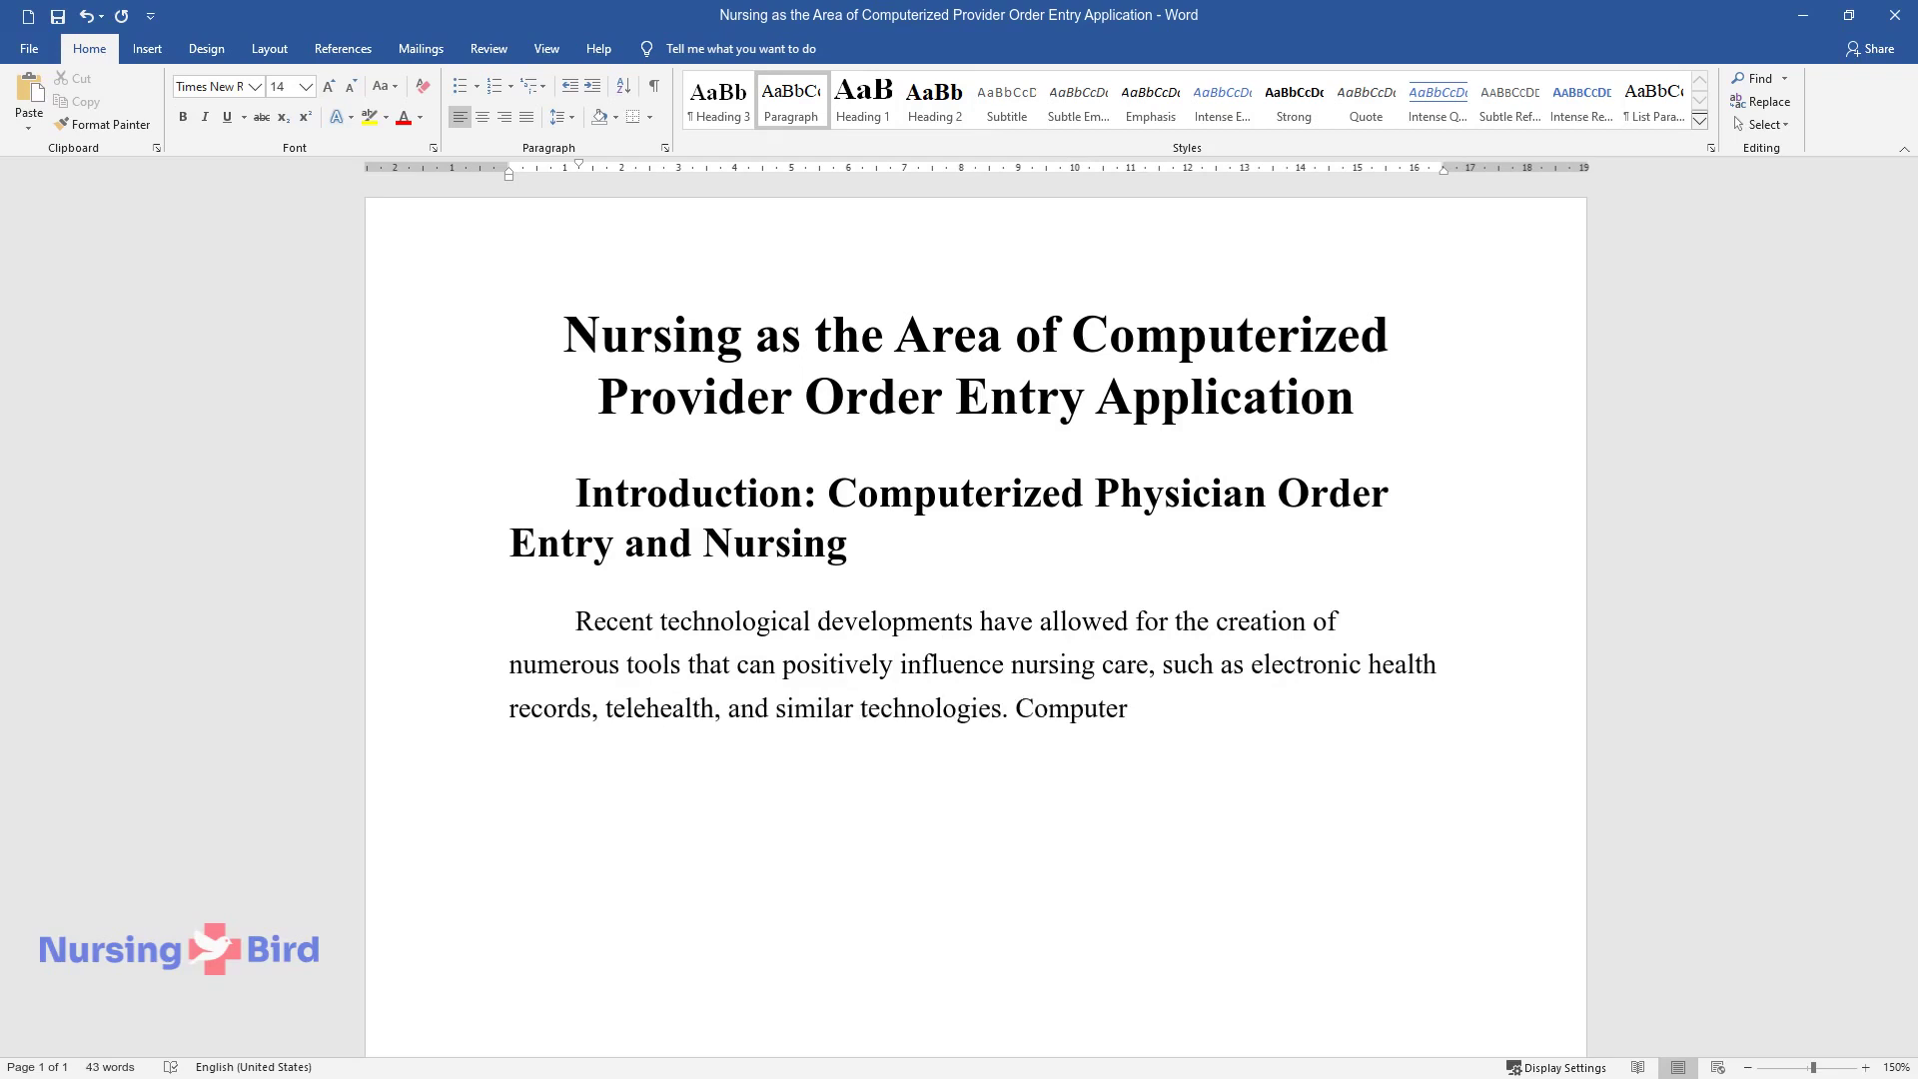
pyautogui.write('ized provider order entry (CPOE), or computerized phys')
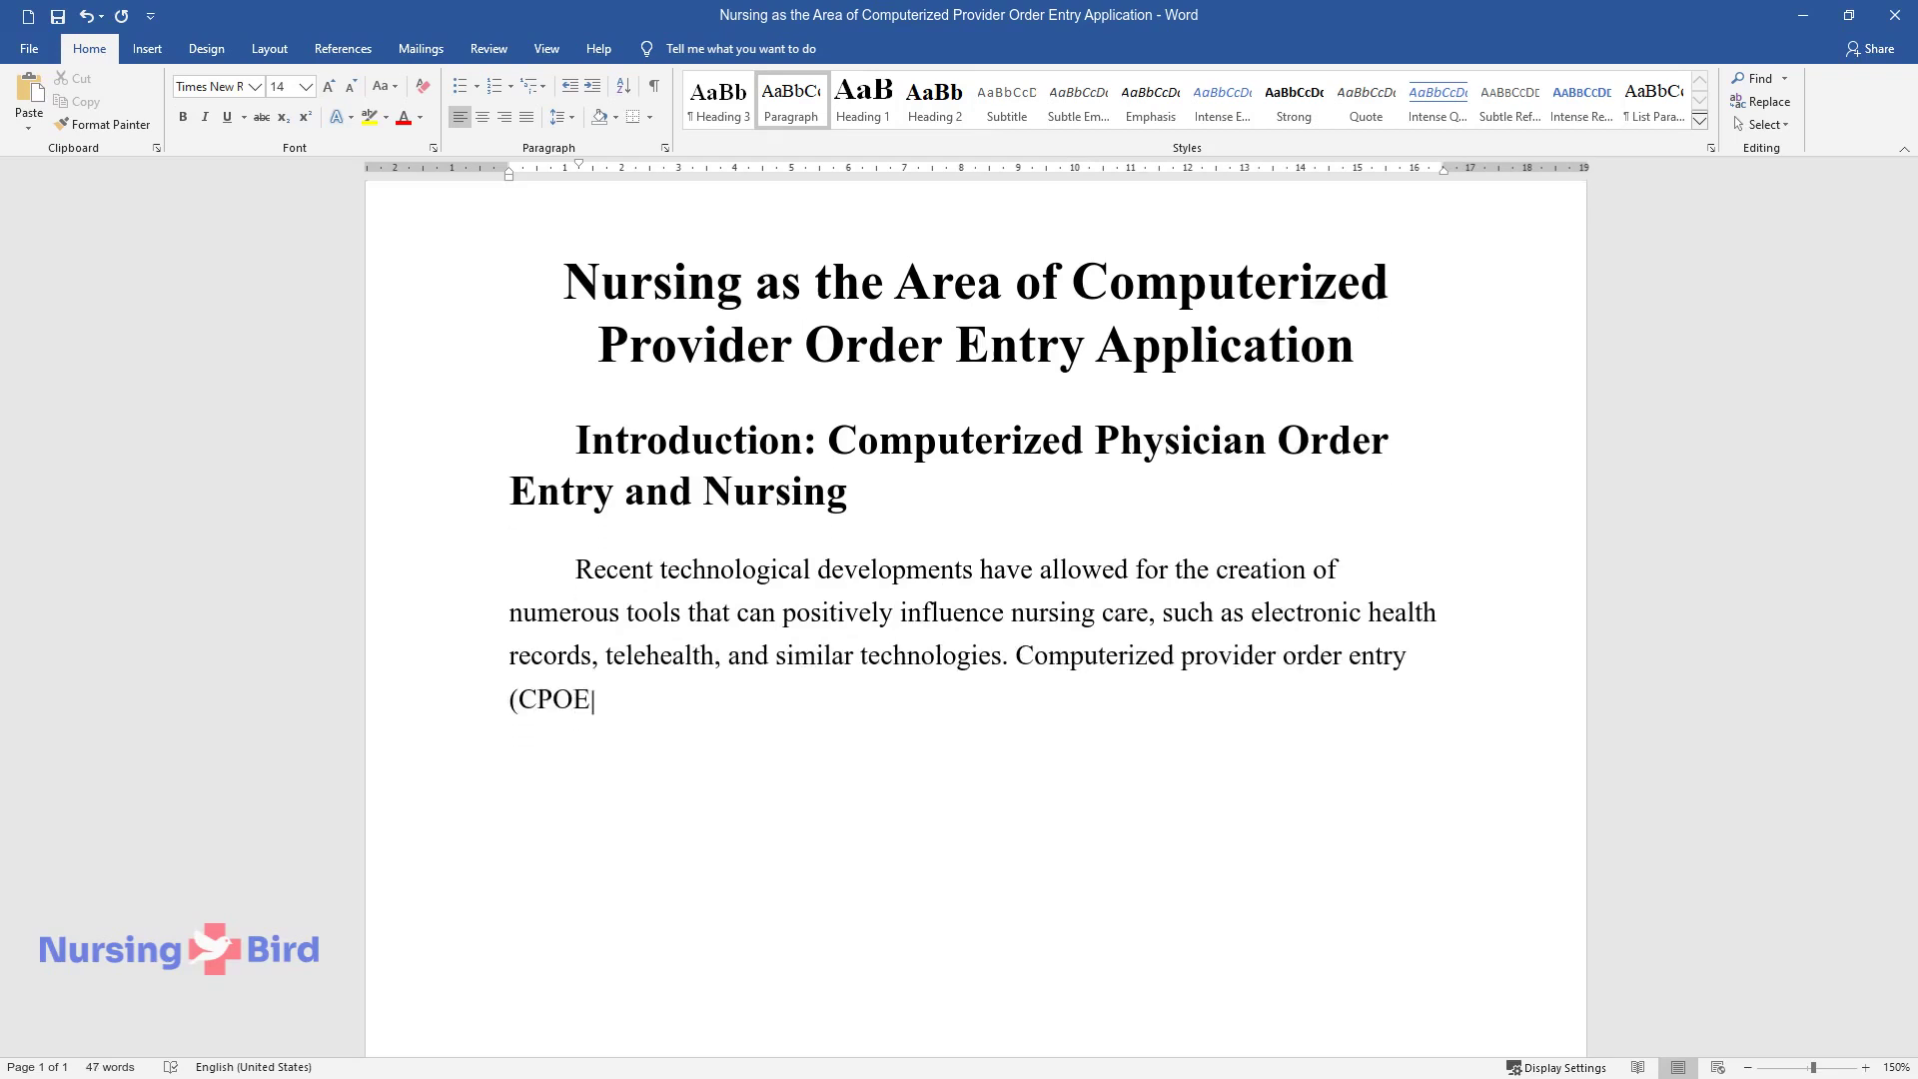
pyautogui.write('ician or')
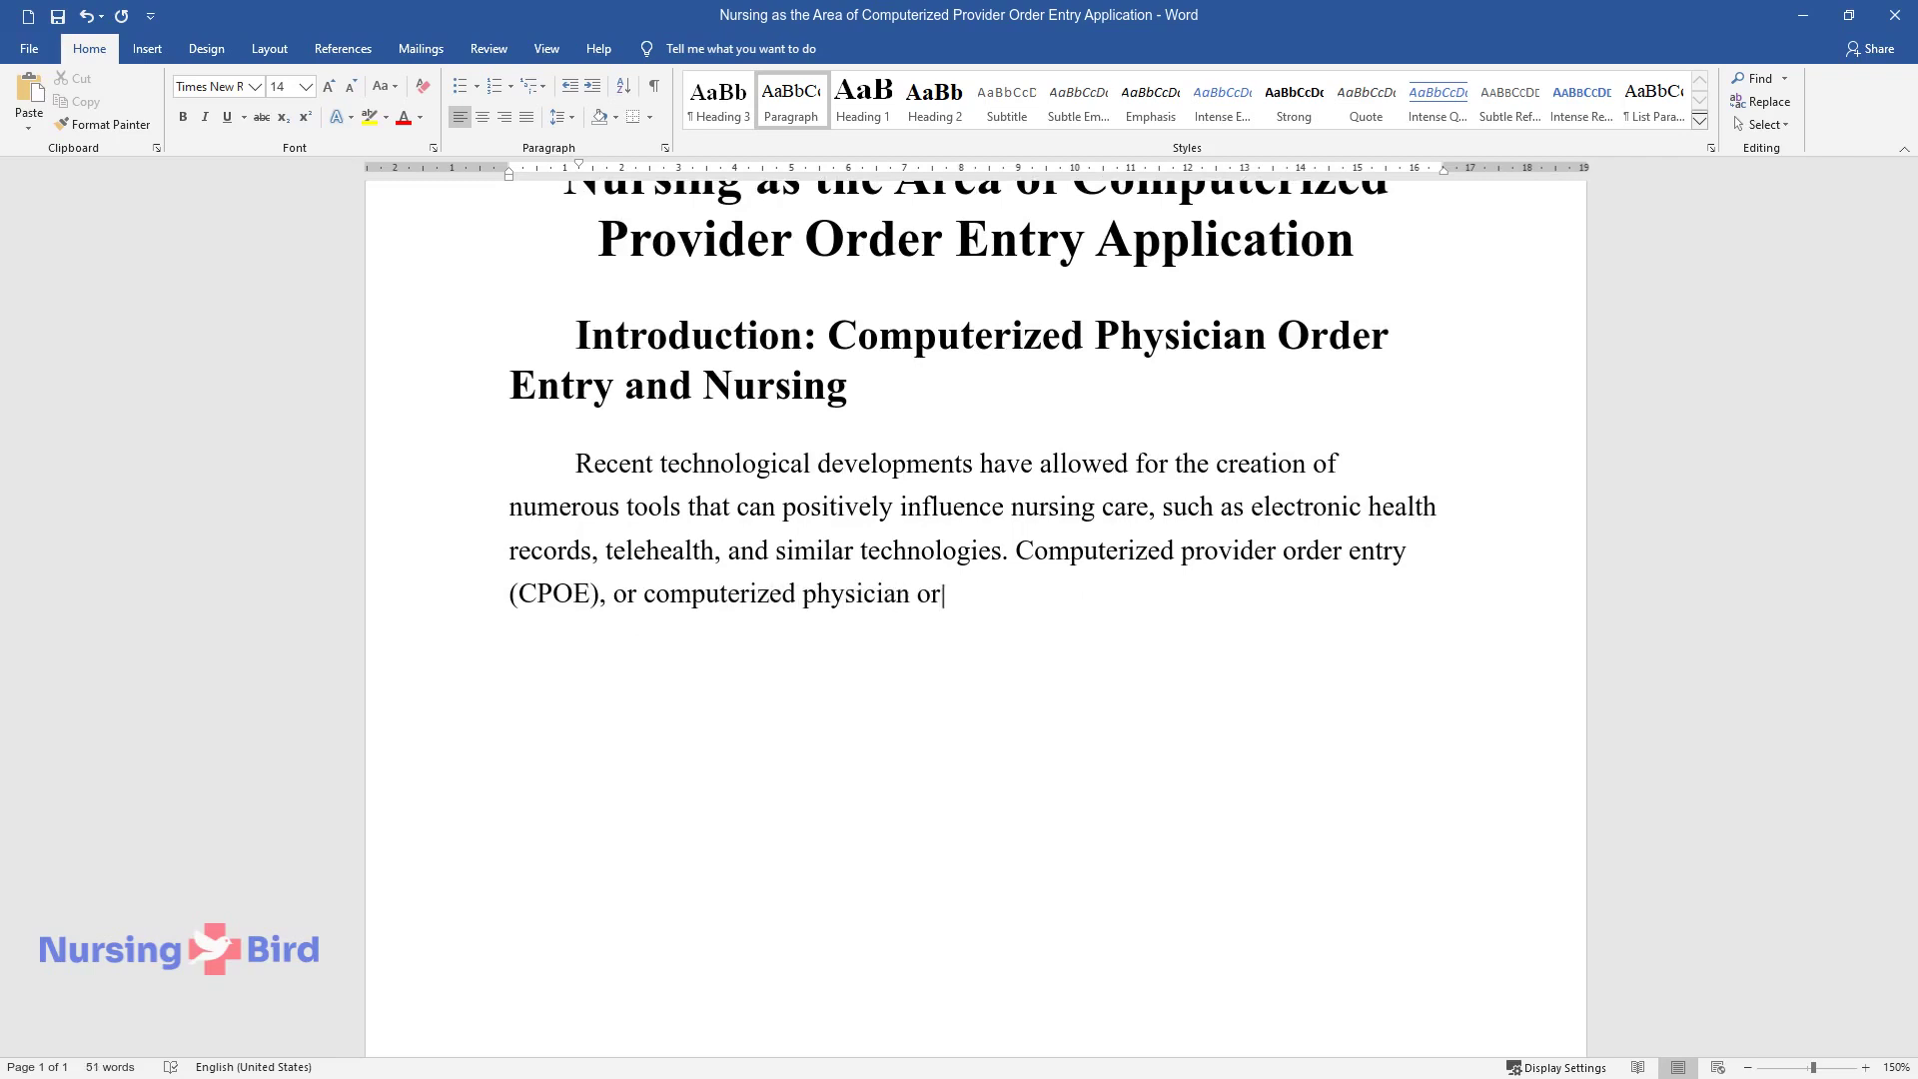
pyautogui.write('der entry, is one such tool. H')
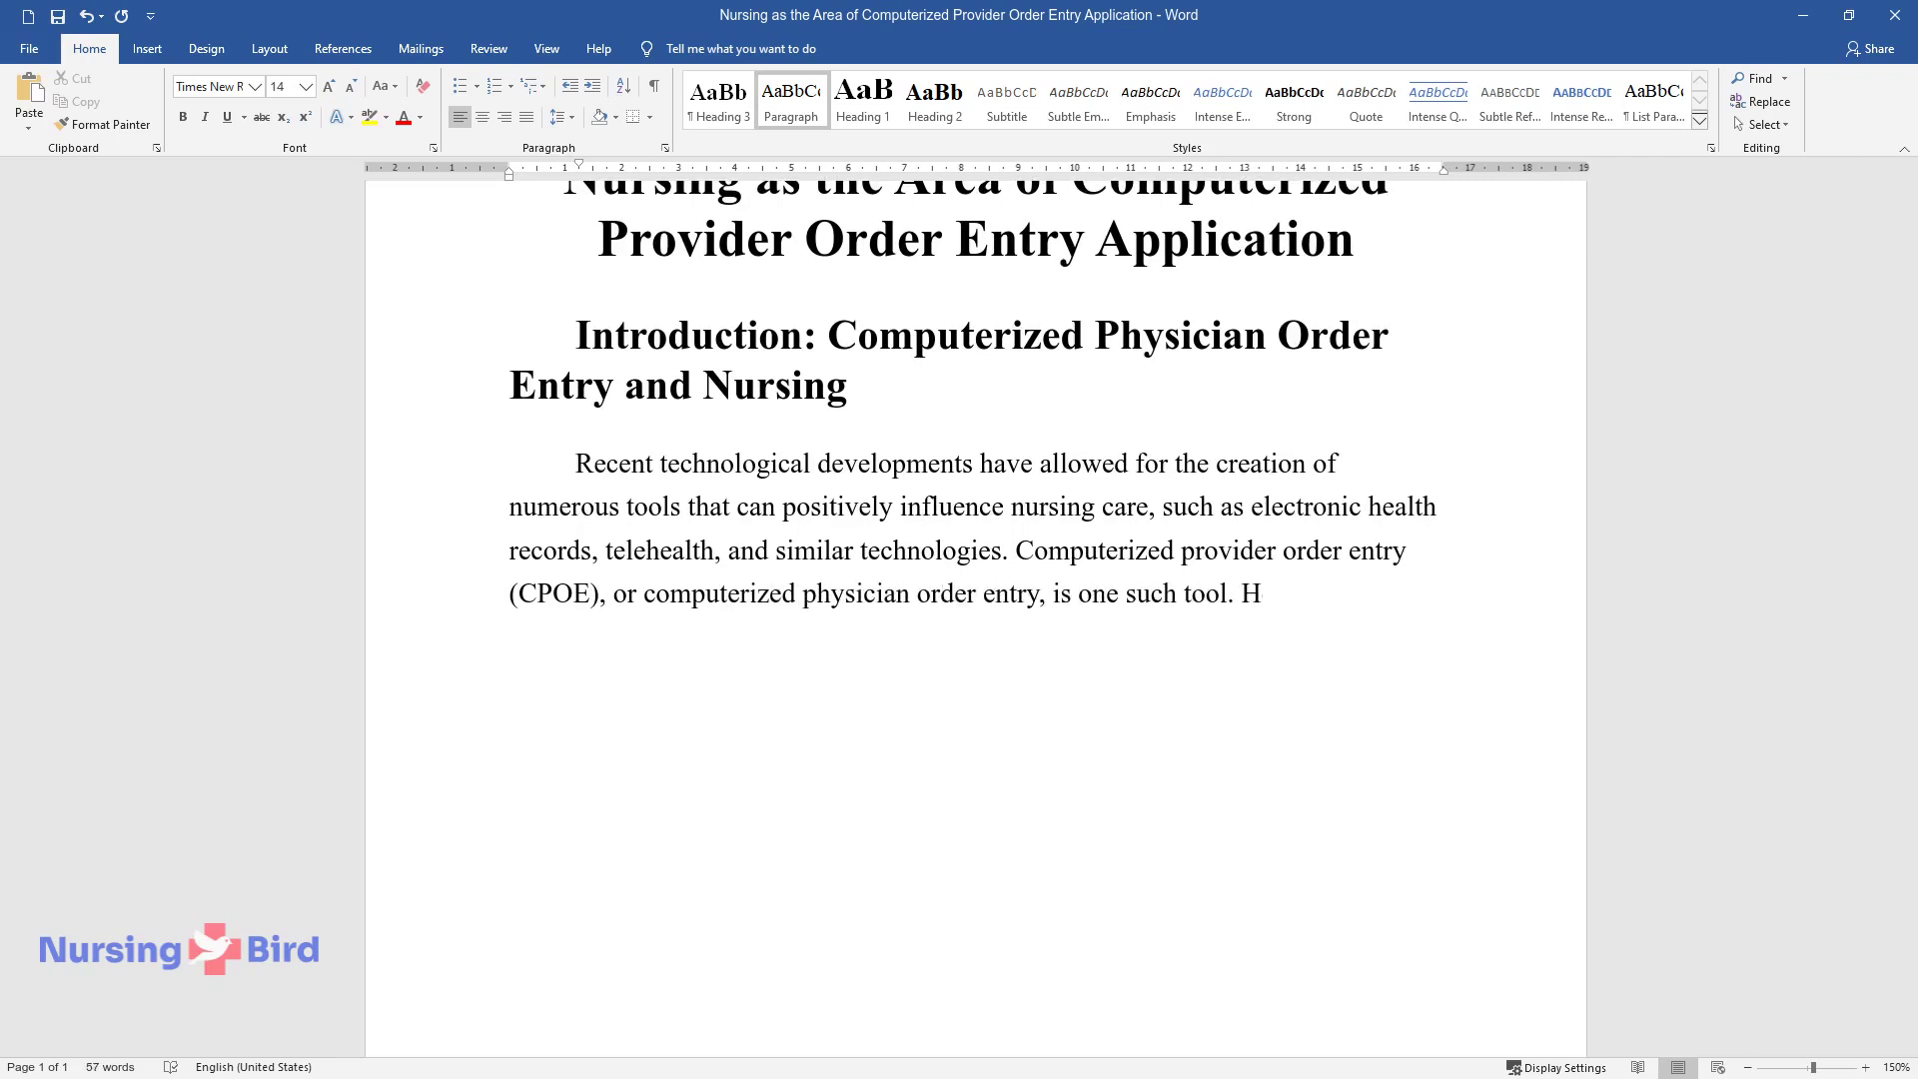
pyautogui.write('ow is a computerized provider order en')
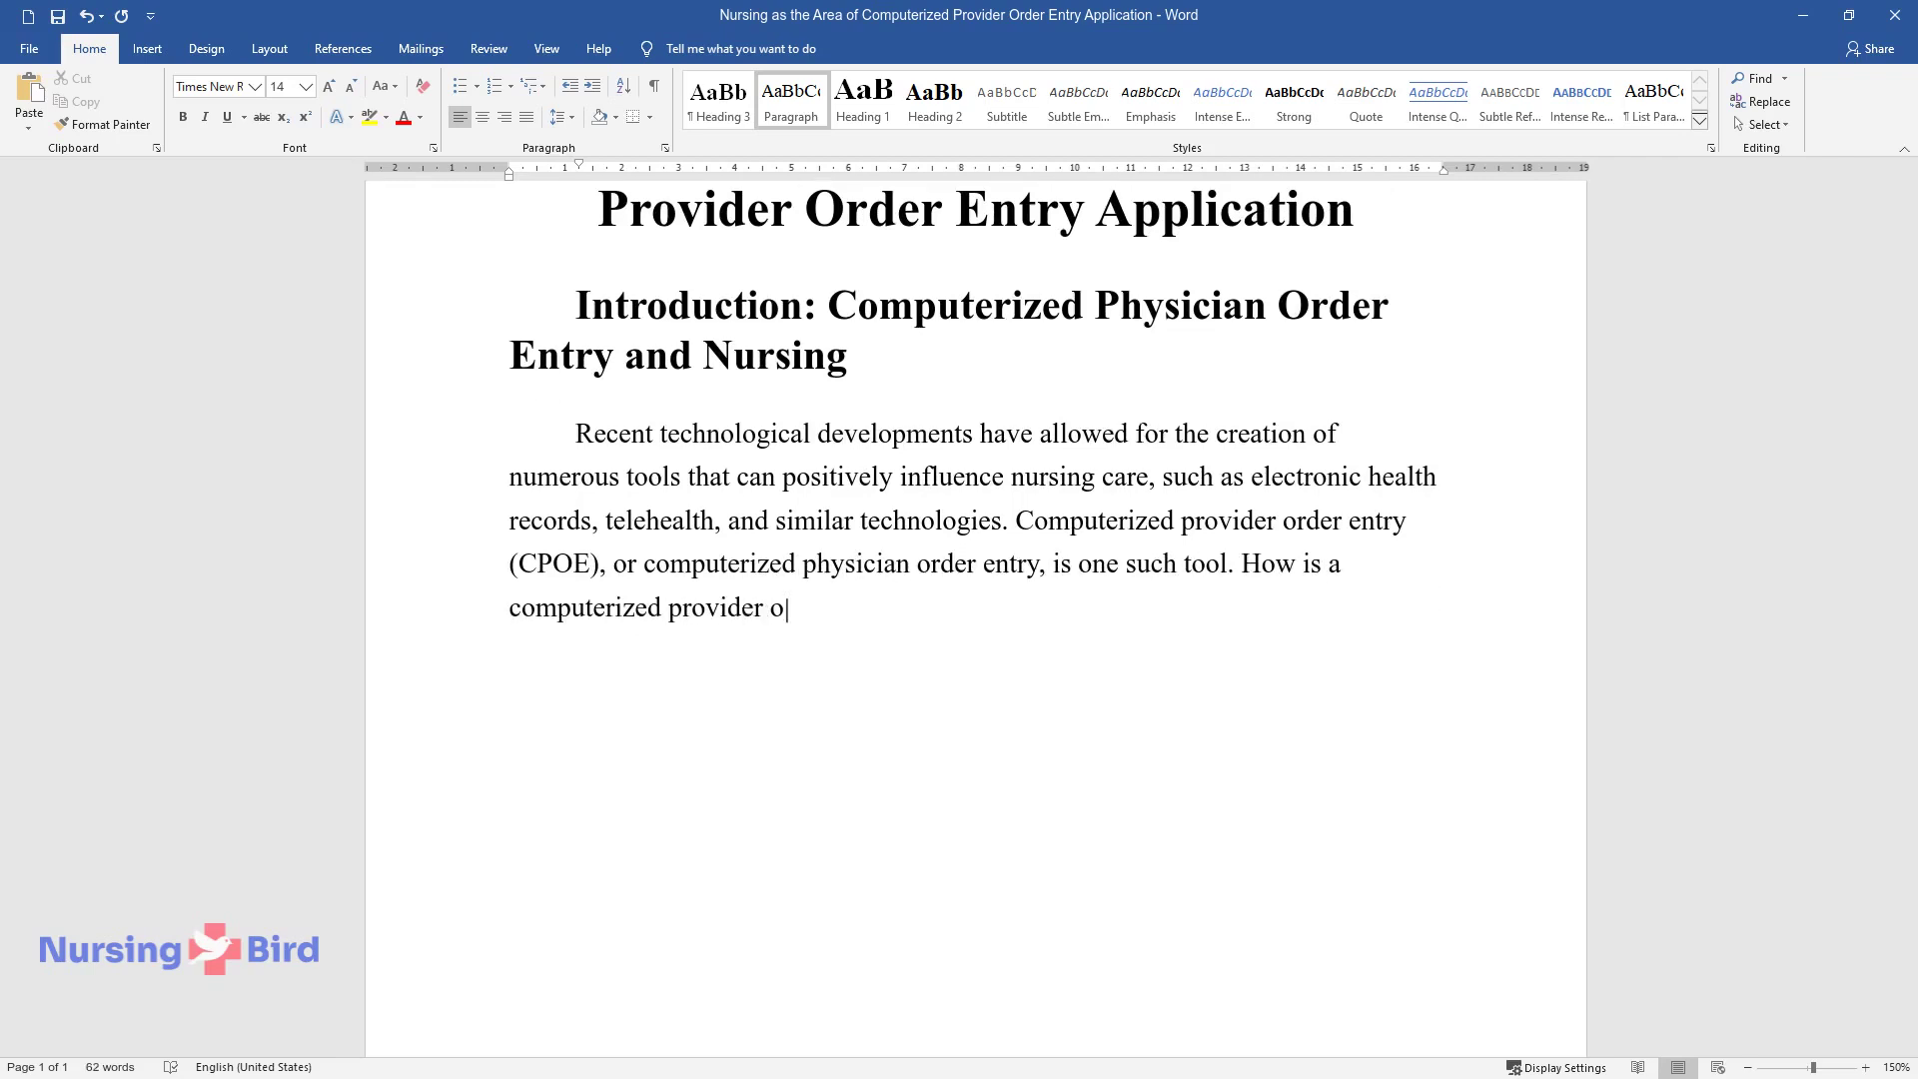
pyautogui.write('try system used in healt')
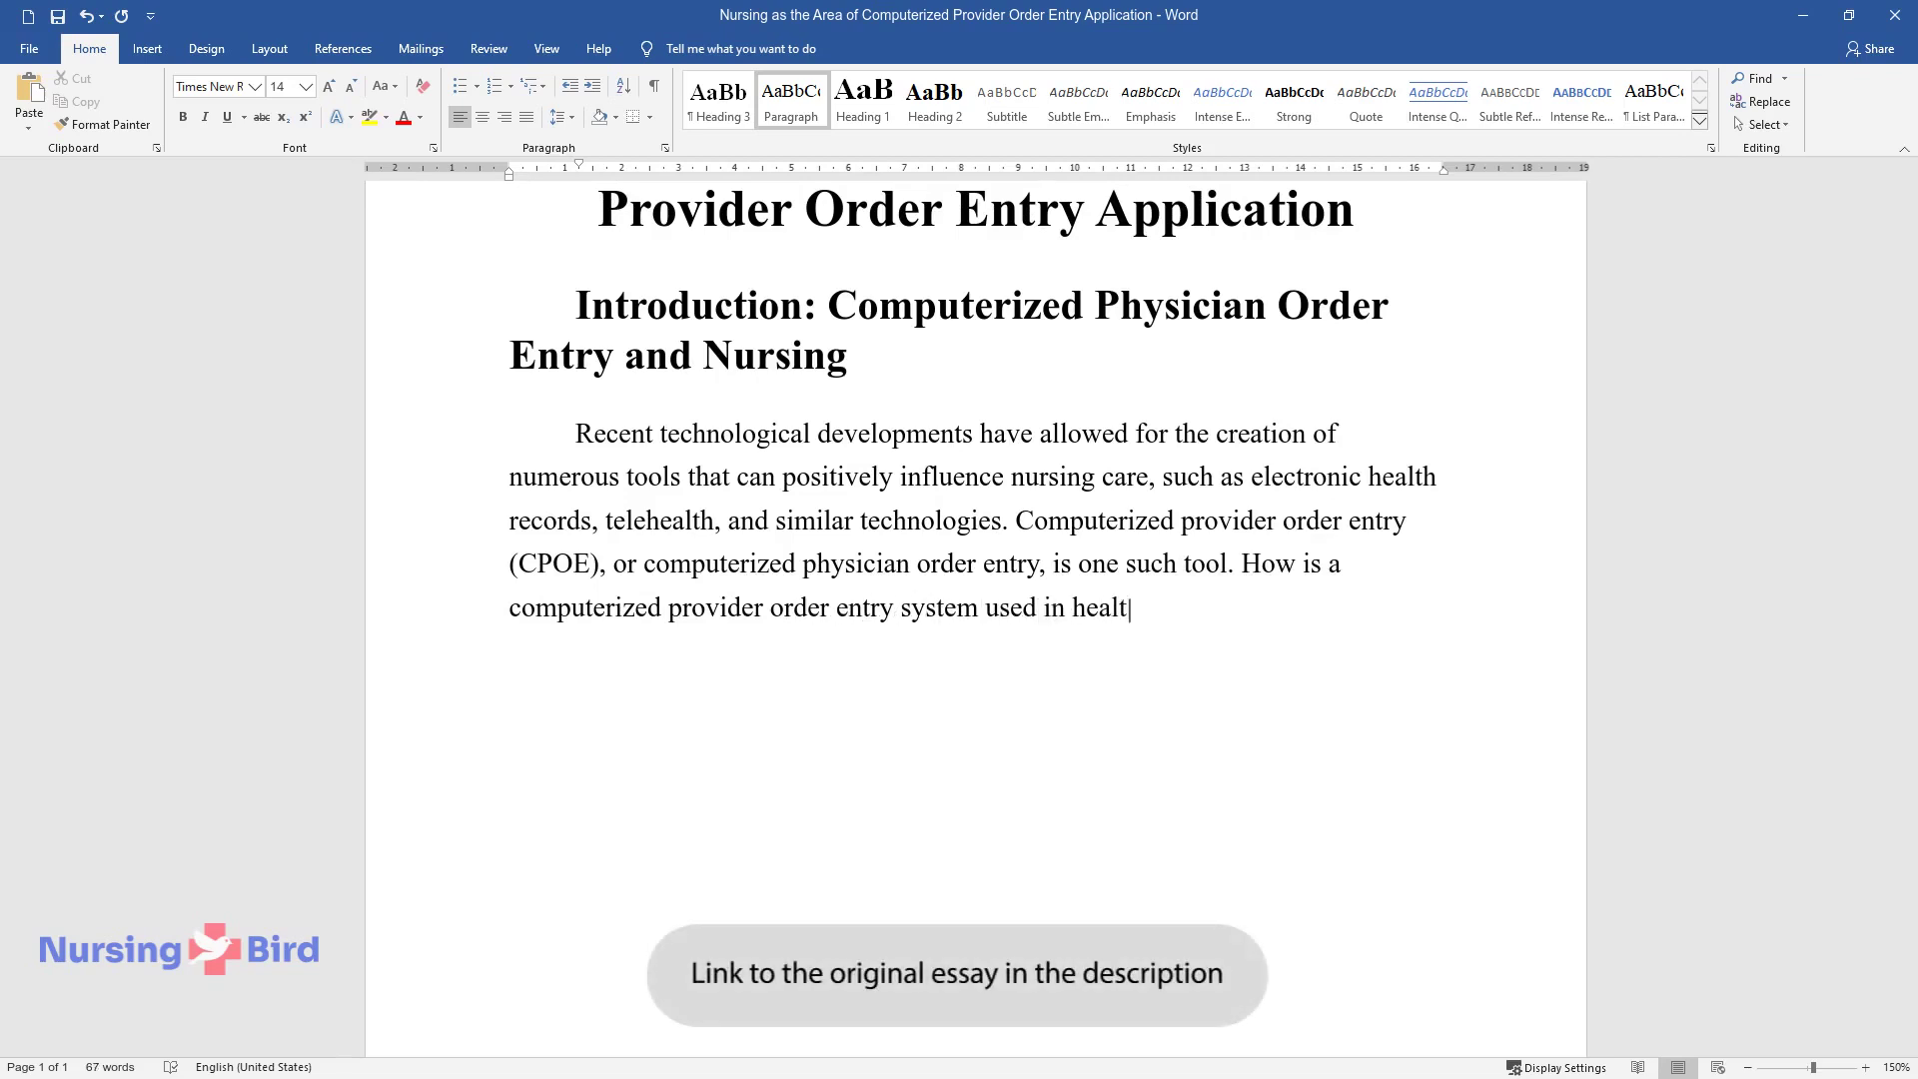
pyautogui.write('hcare? It was designed to reduce medic')
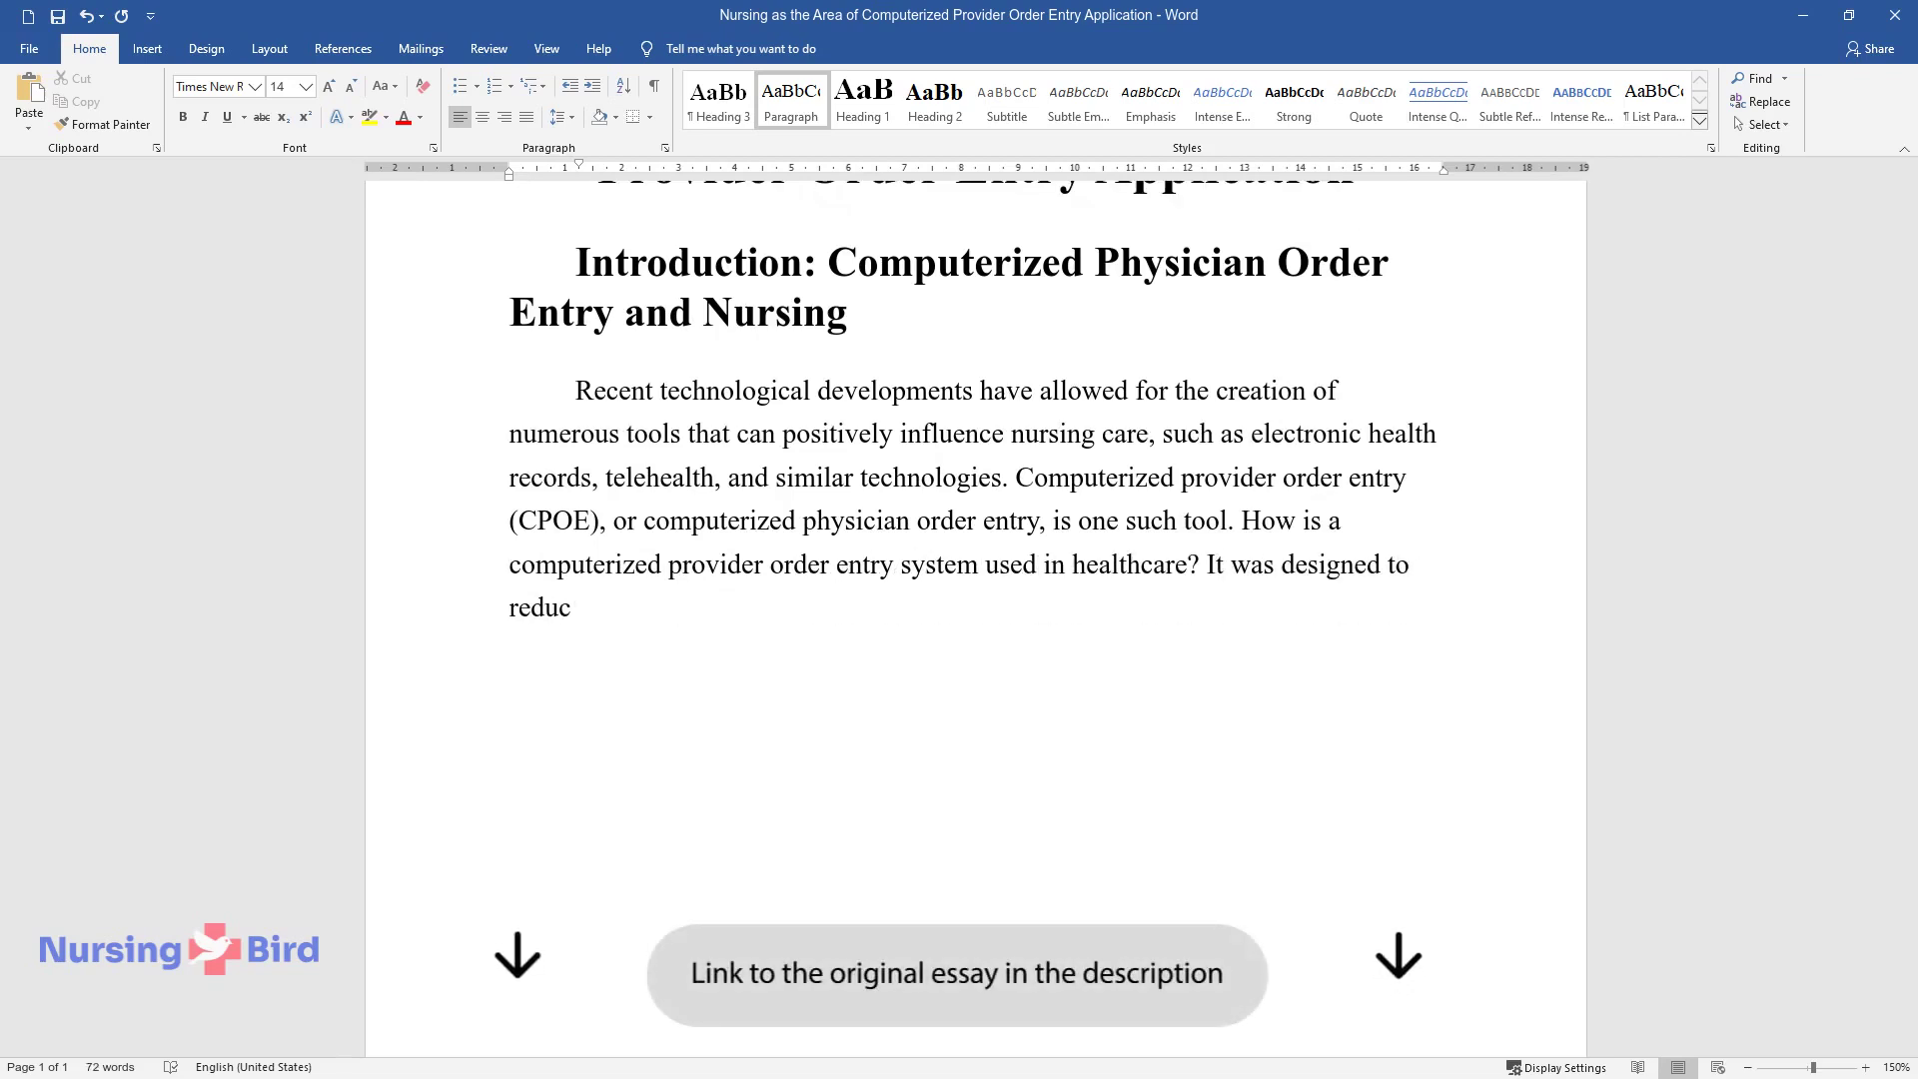
pyautogui.write('al errors by preventing')
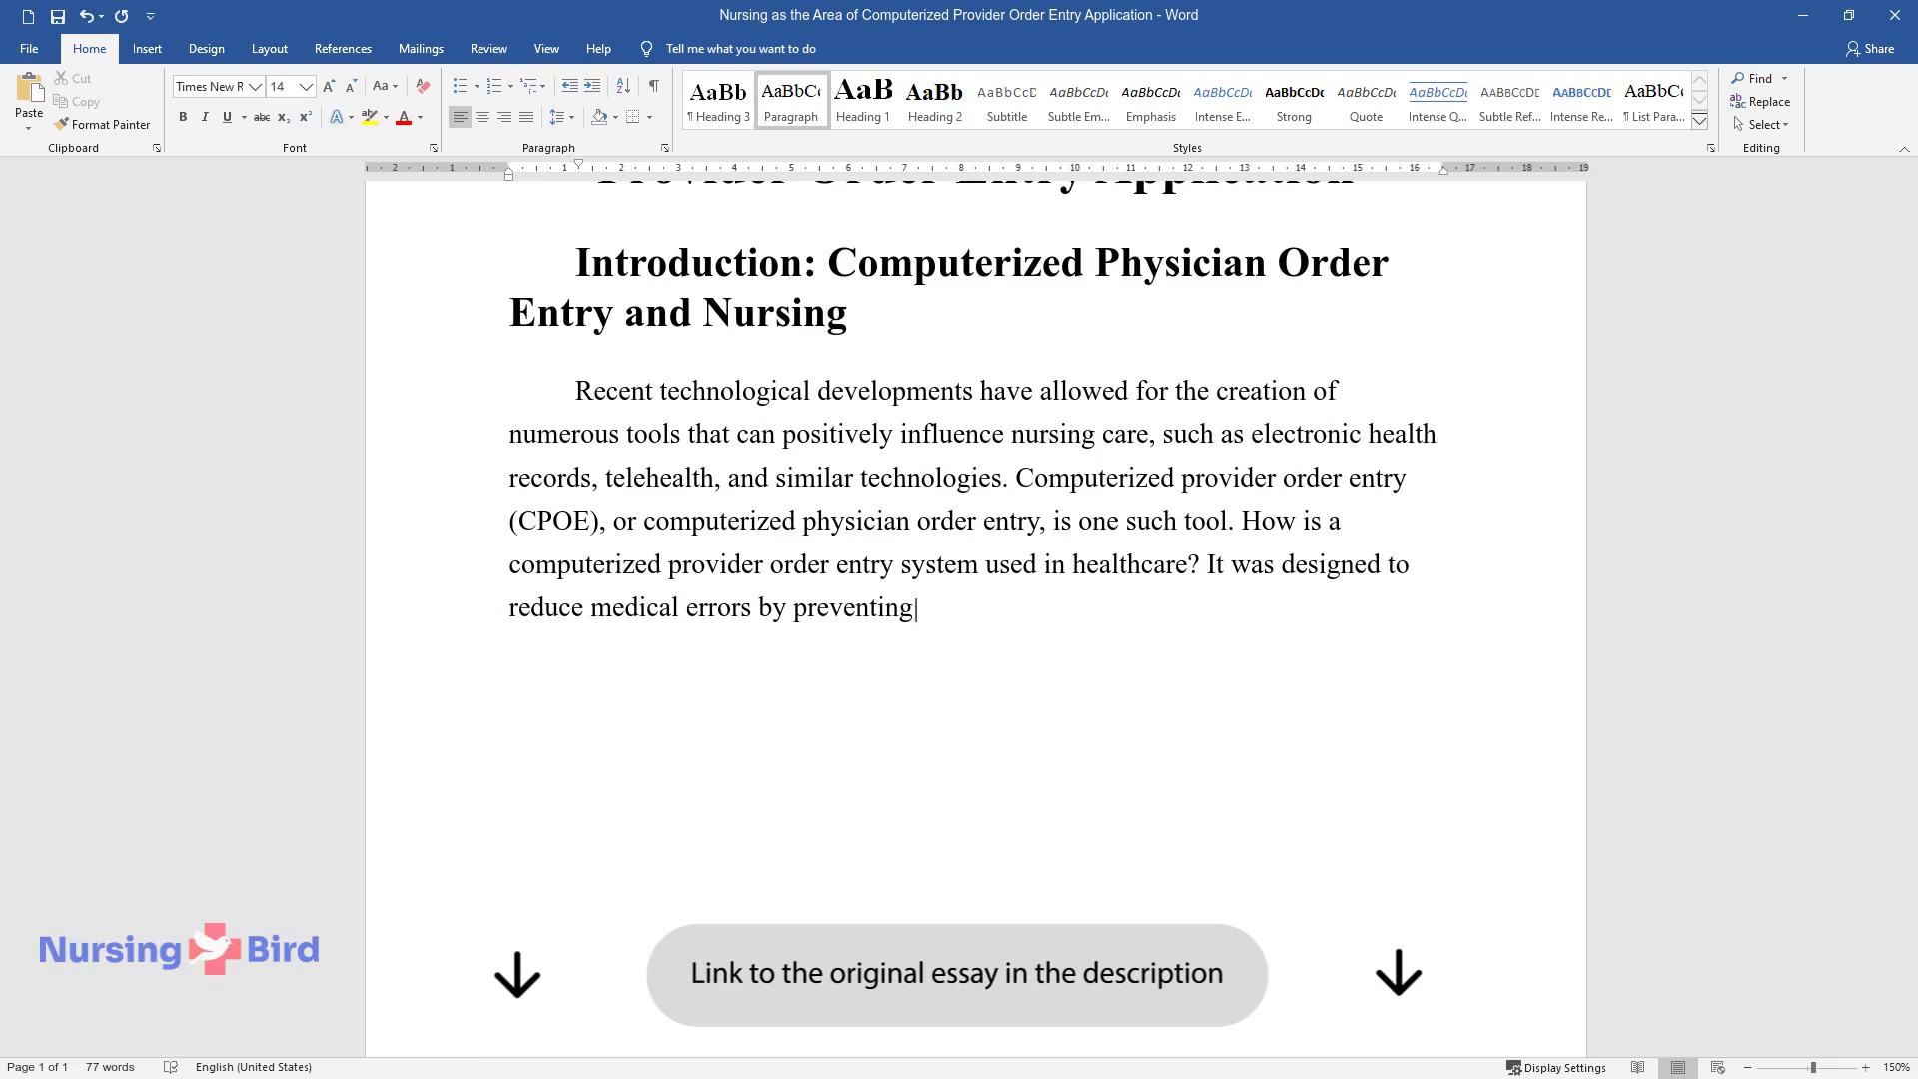
pyautogui.write(' misunderstandings between pati')
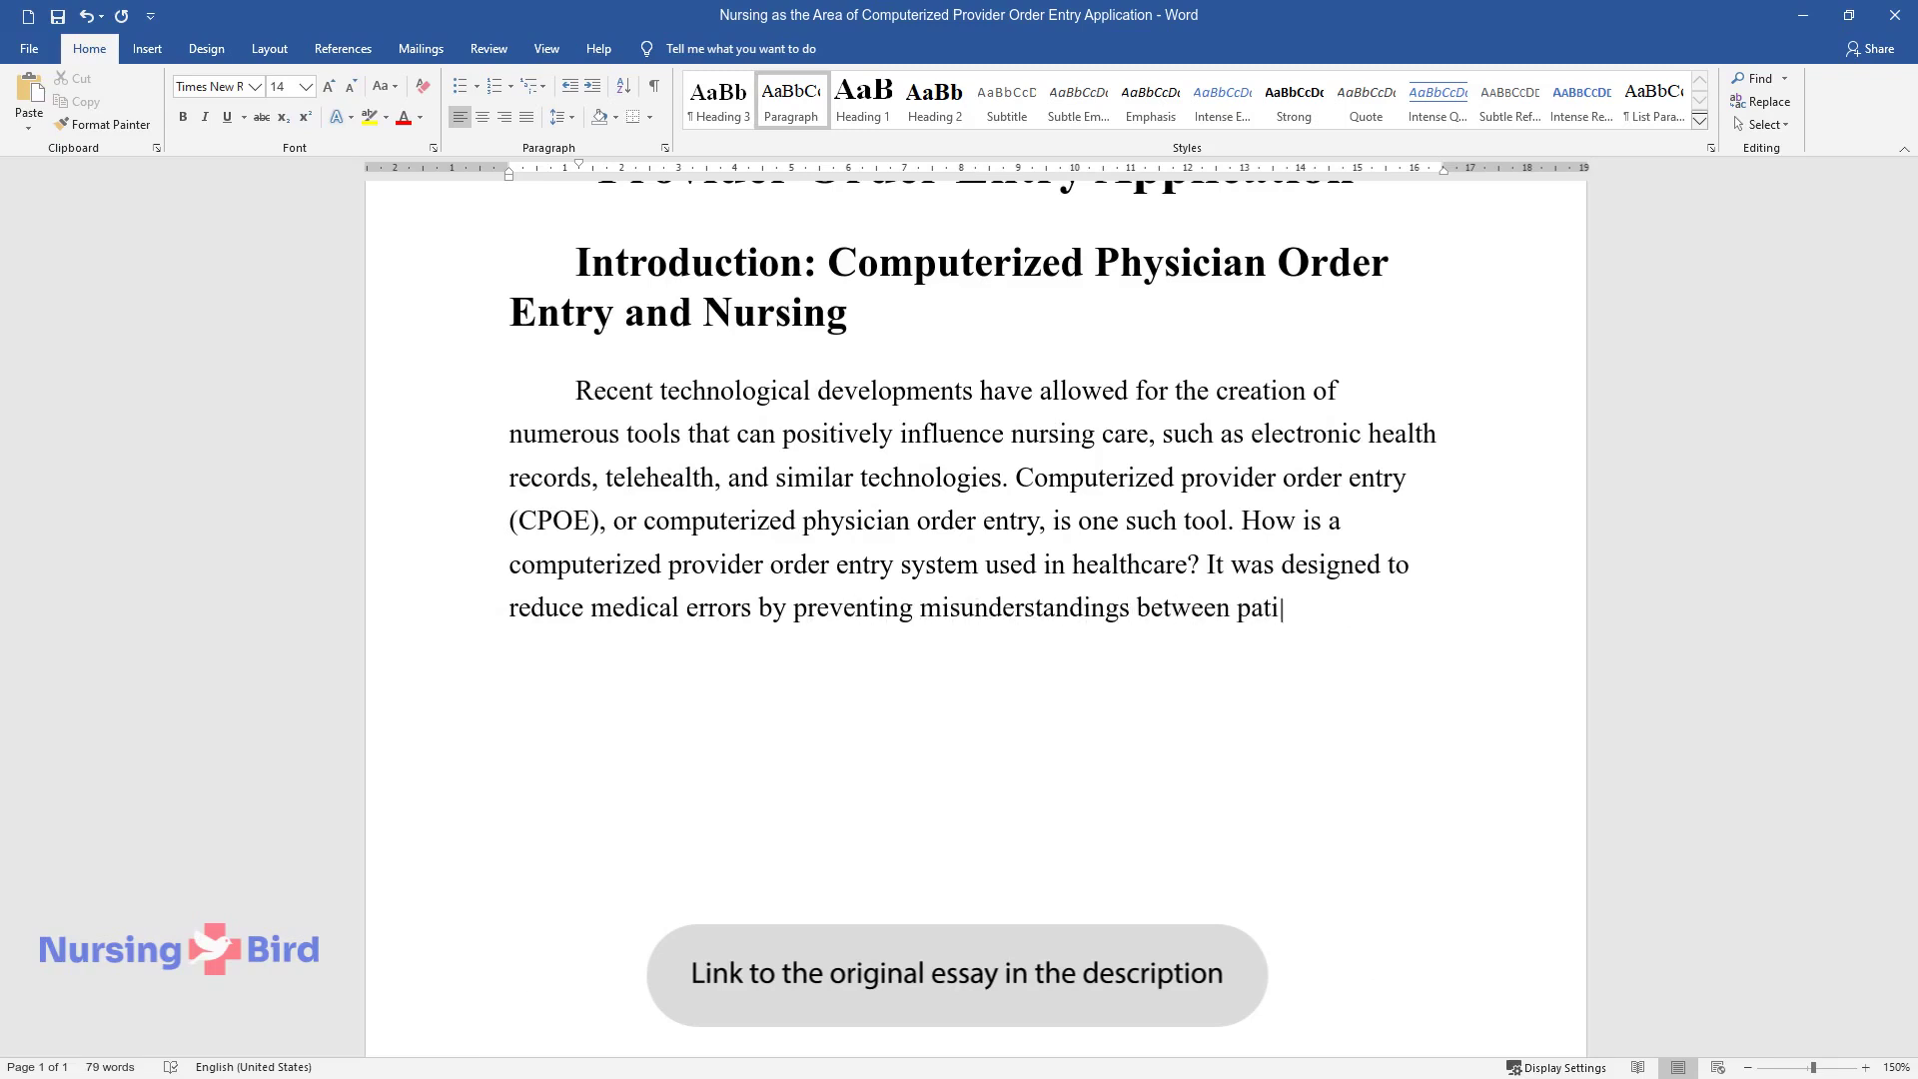
pyautogui.write('ents, care providers, insurers, and pharmacists. CPOE ')
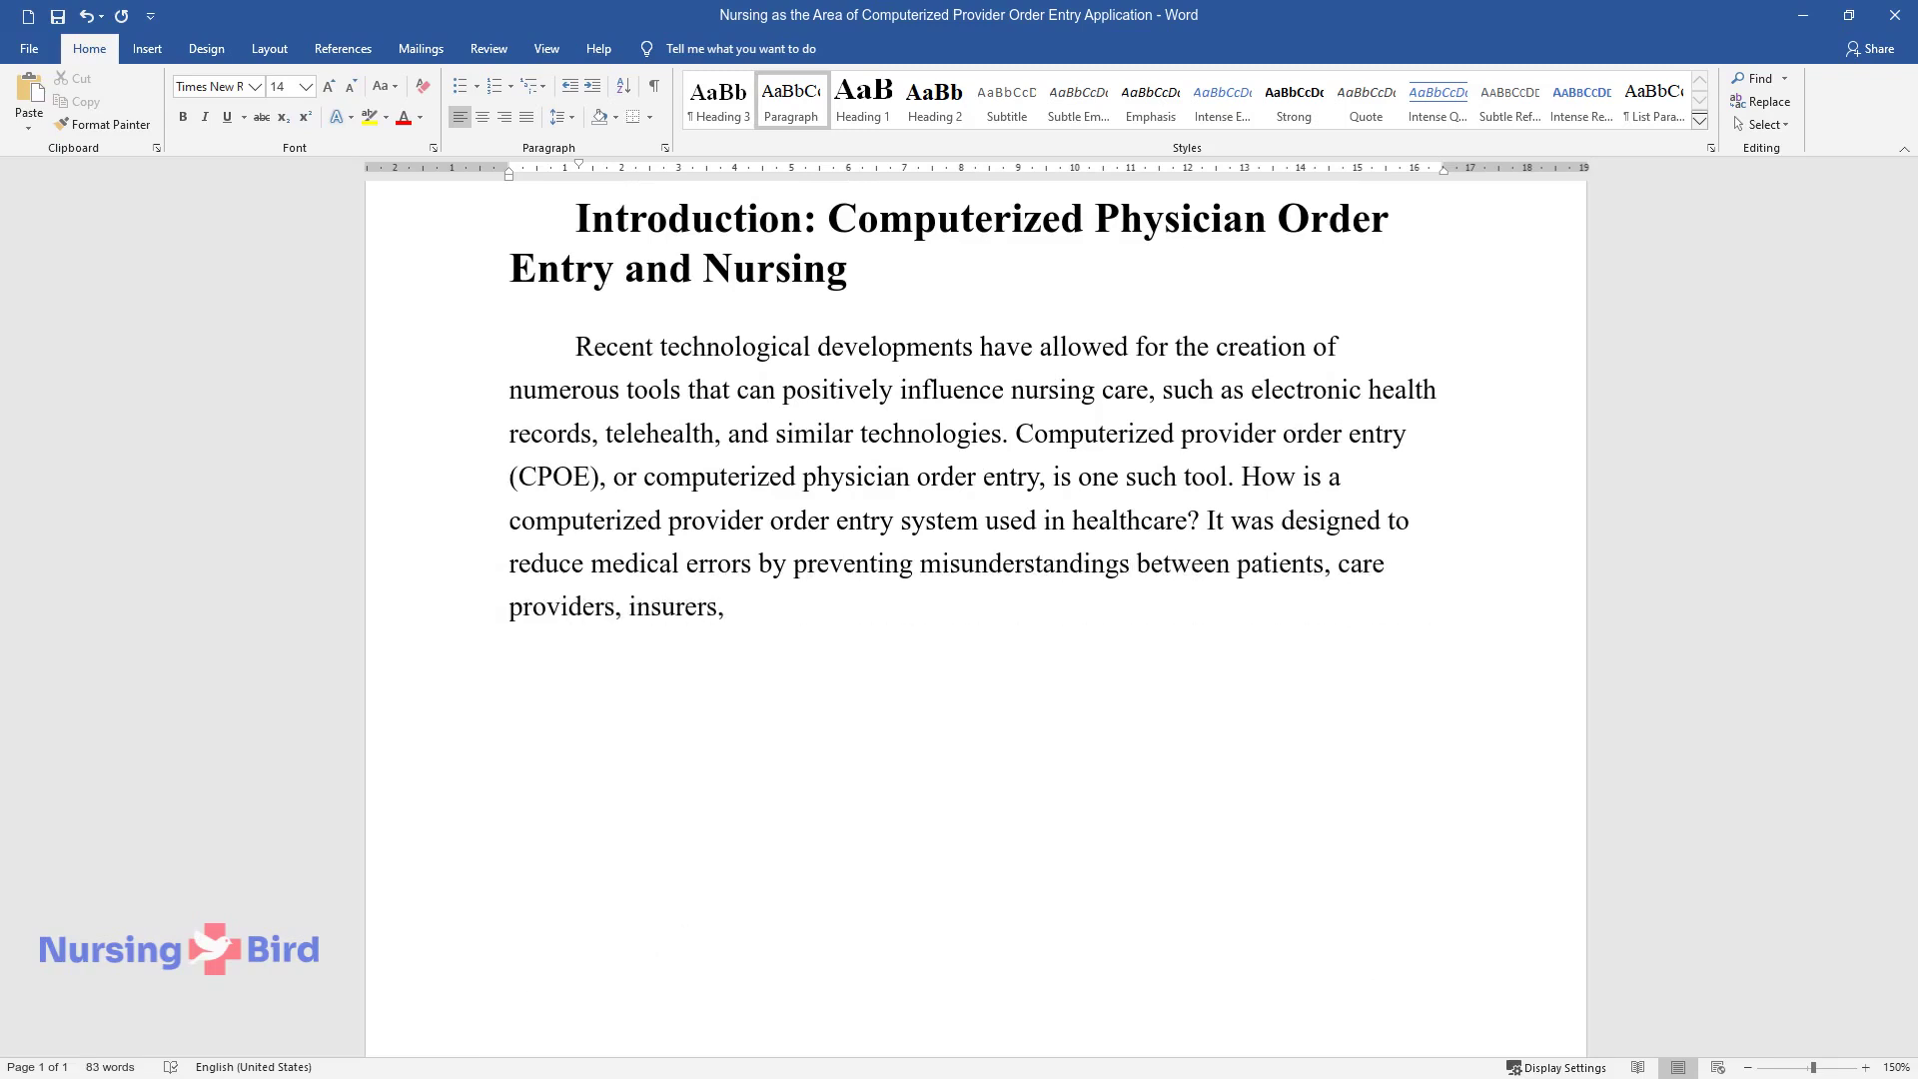
pyautogui.write('definiti')
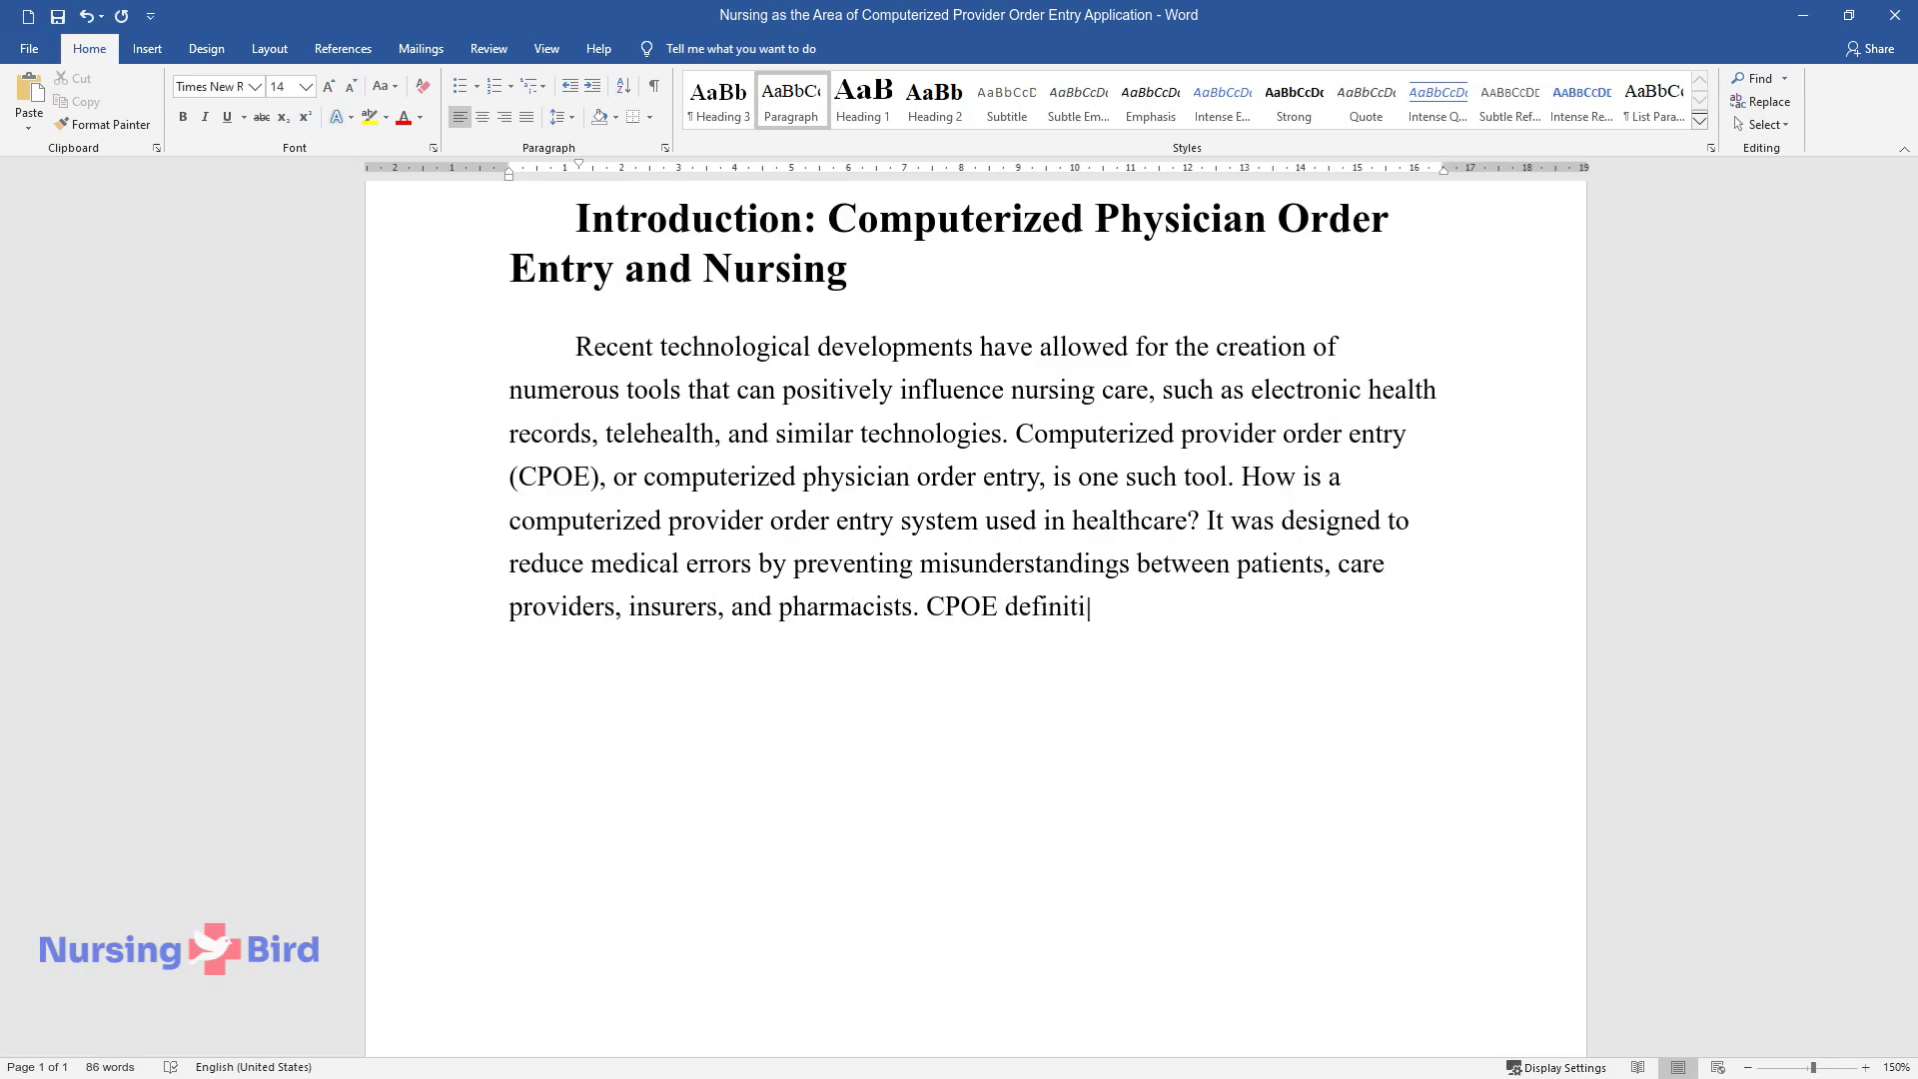
pyautogui.write('on is “the process of provider')
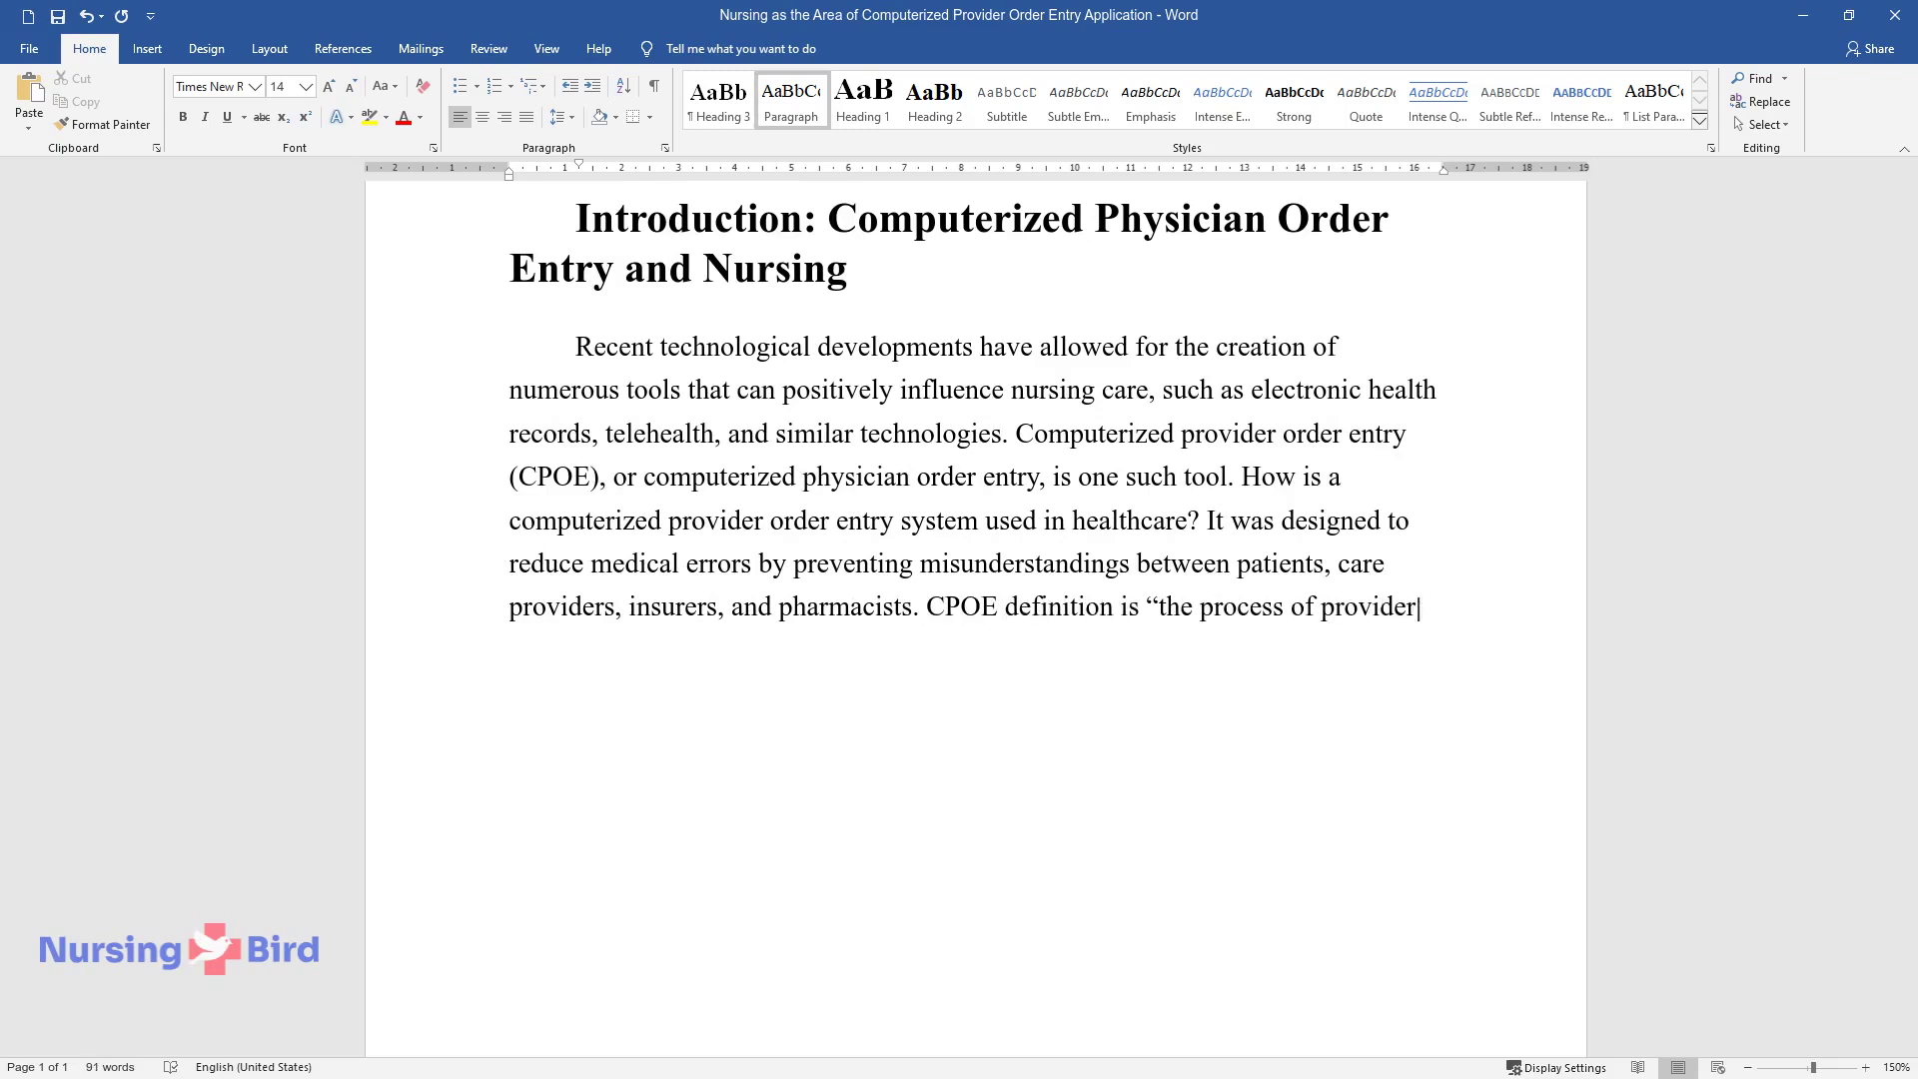
pyautogui.write('s entering and sending treatmen')
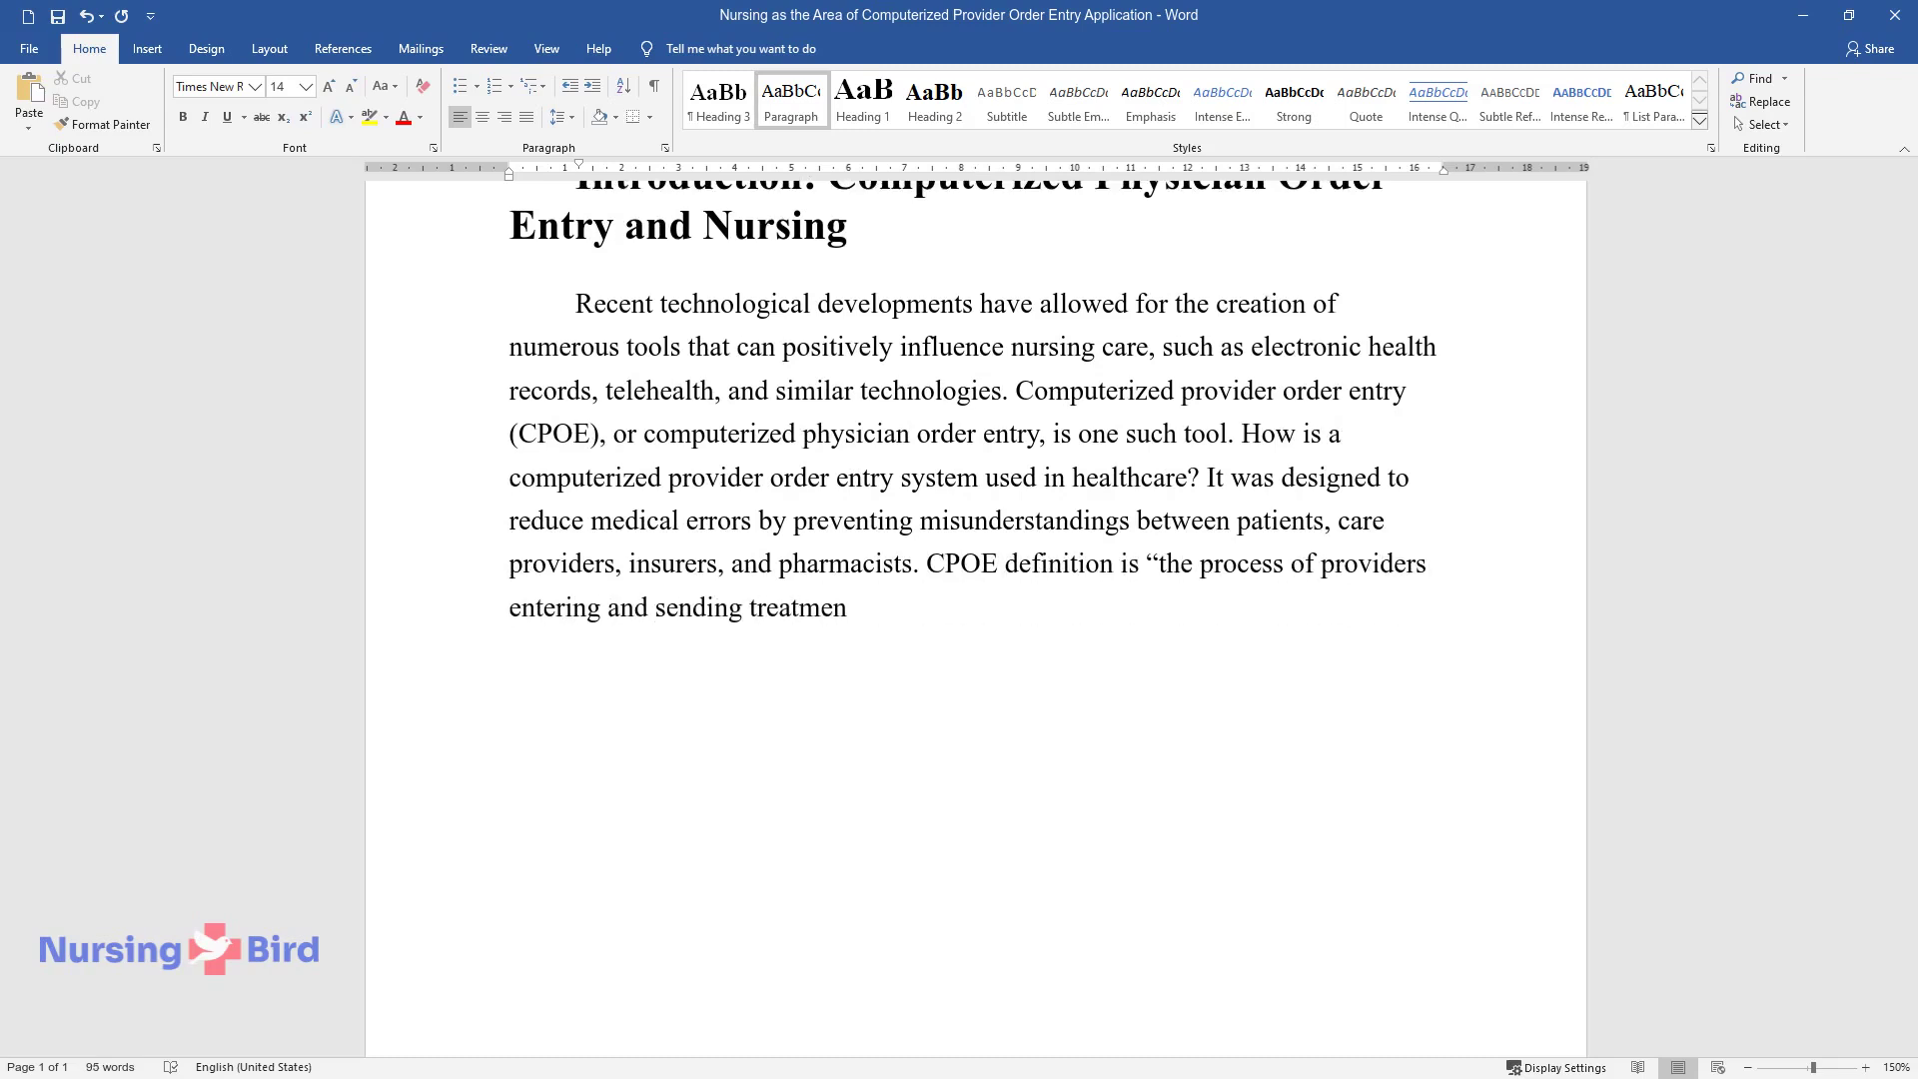
pyautogui.write('t instructions – including medi')
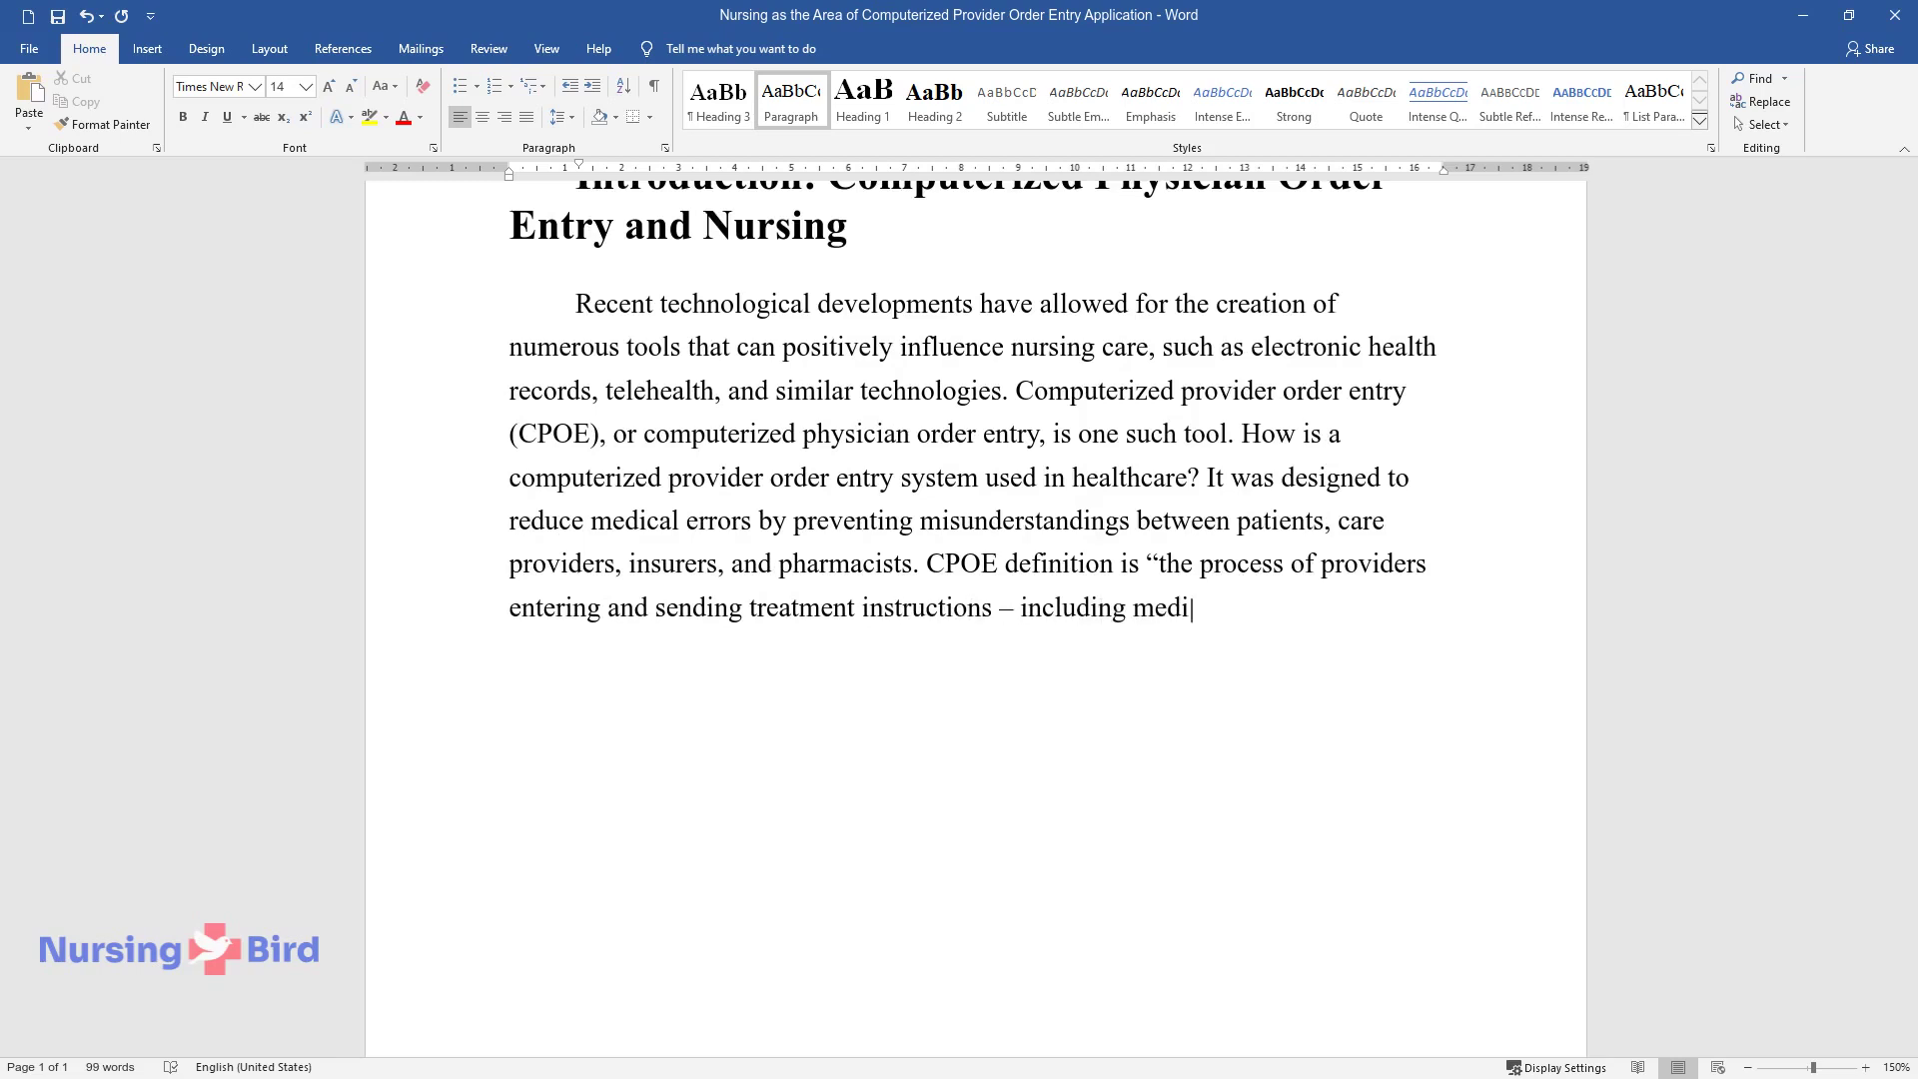
pyautogui.write('cation, laboratory, and radiology orde')
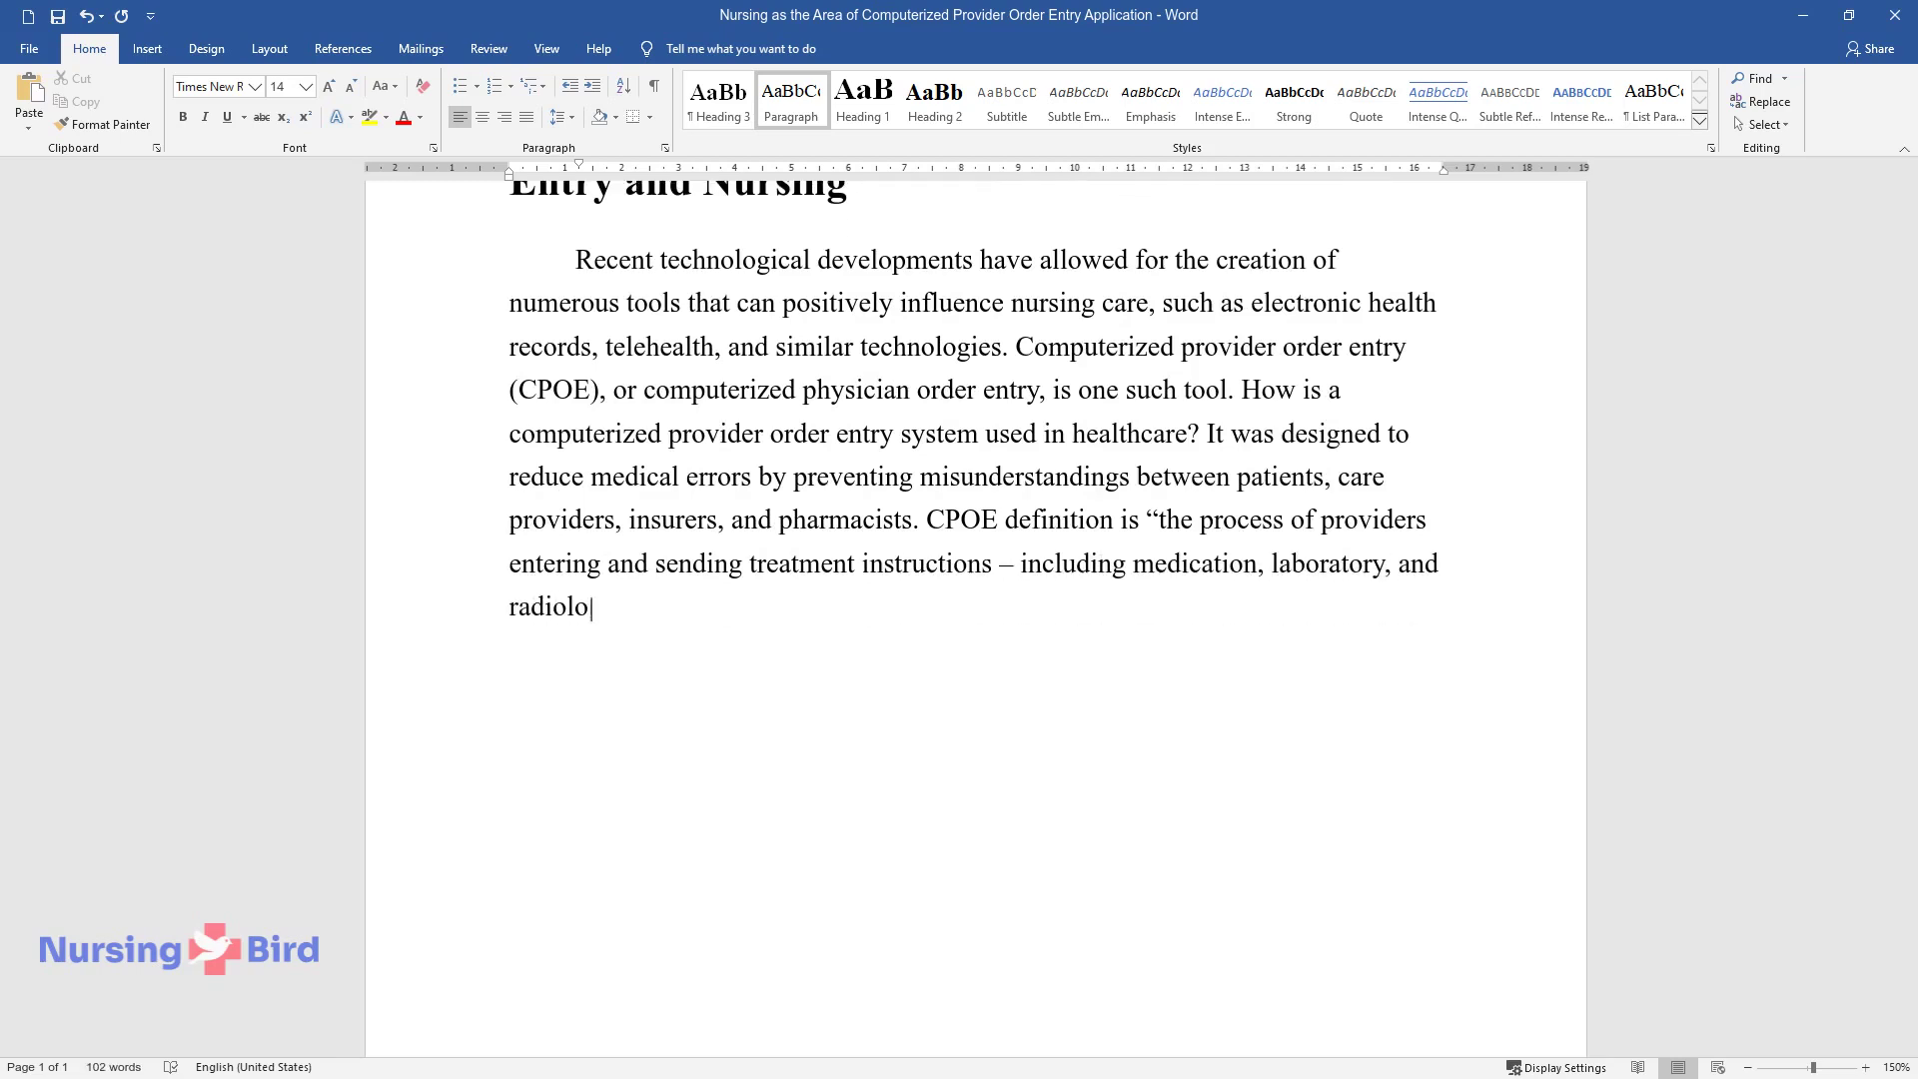
pyautogui.write('rs – via a computer app')
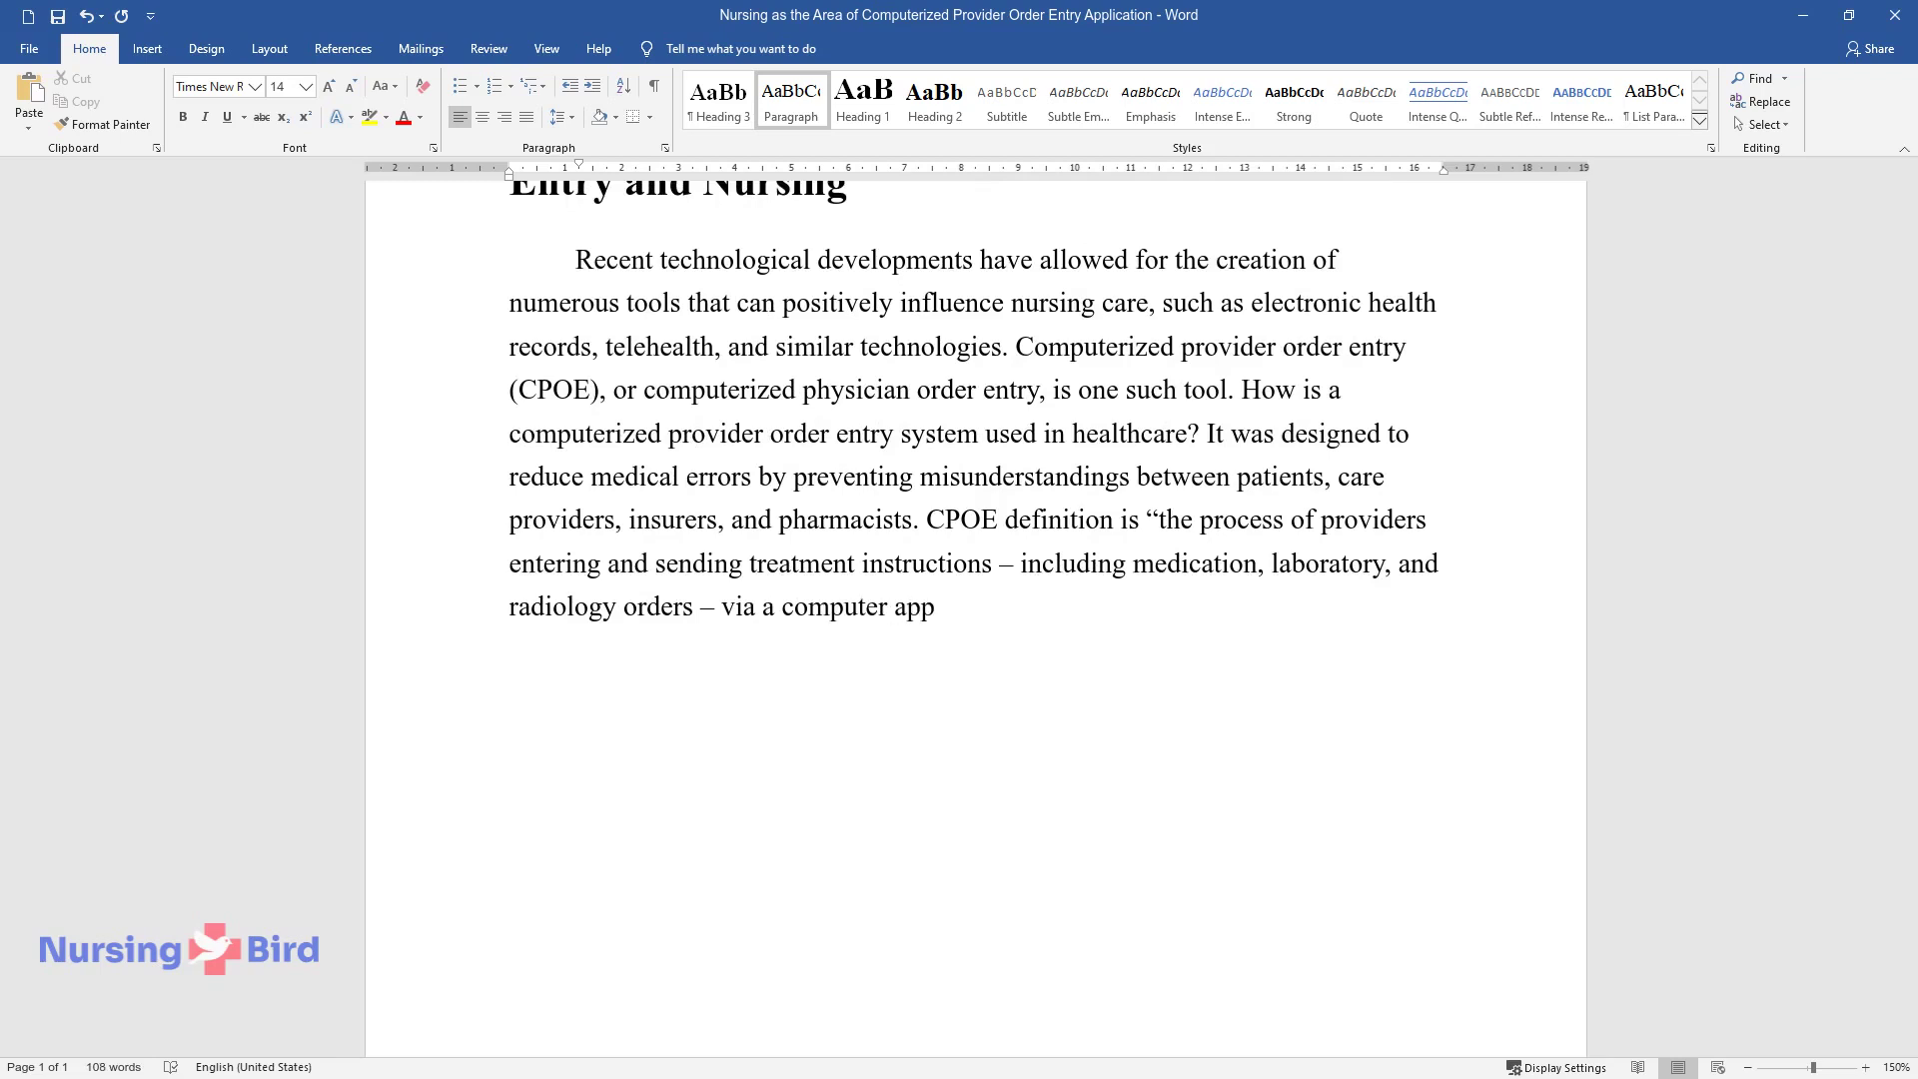
pyautogui.write('lication rather than paper, fax')
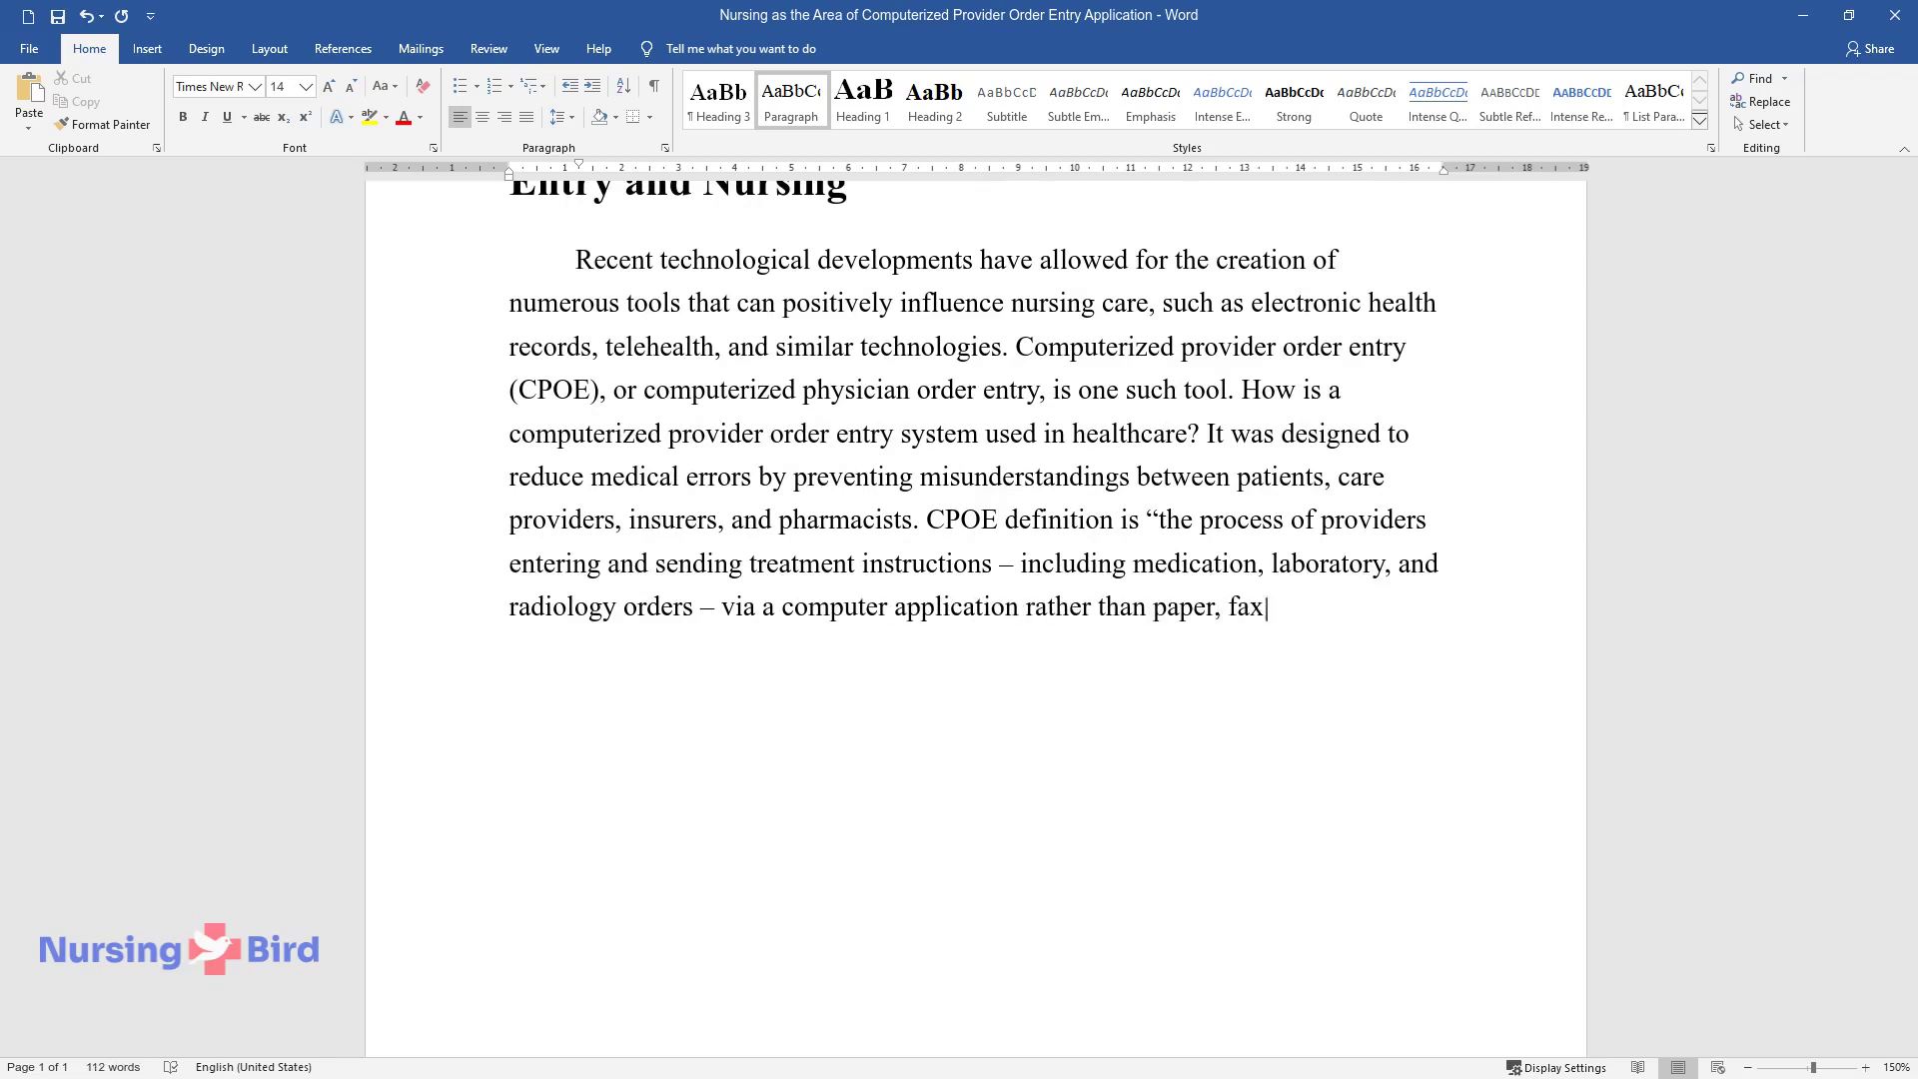
pyautogui.write(', or telephone."')
pyautogui.press('Return')
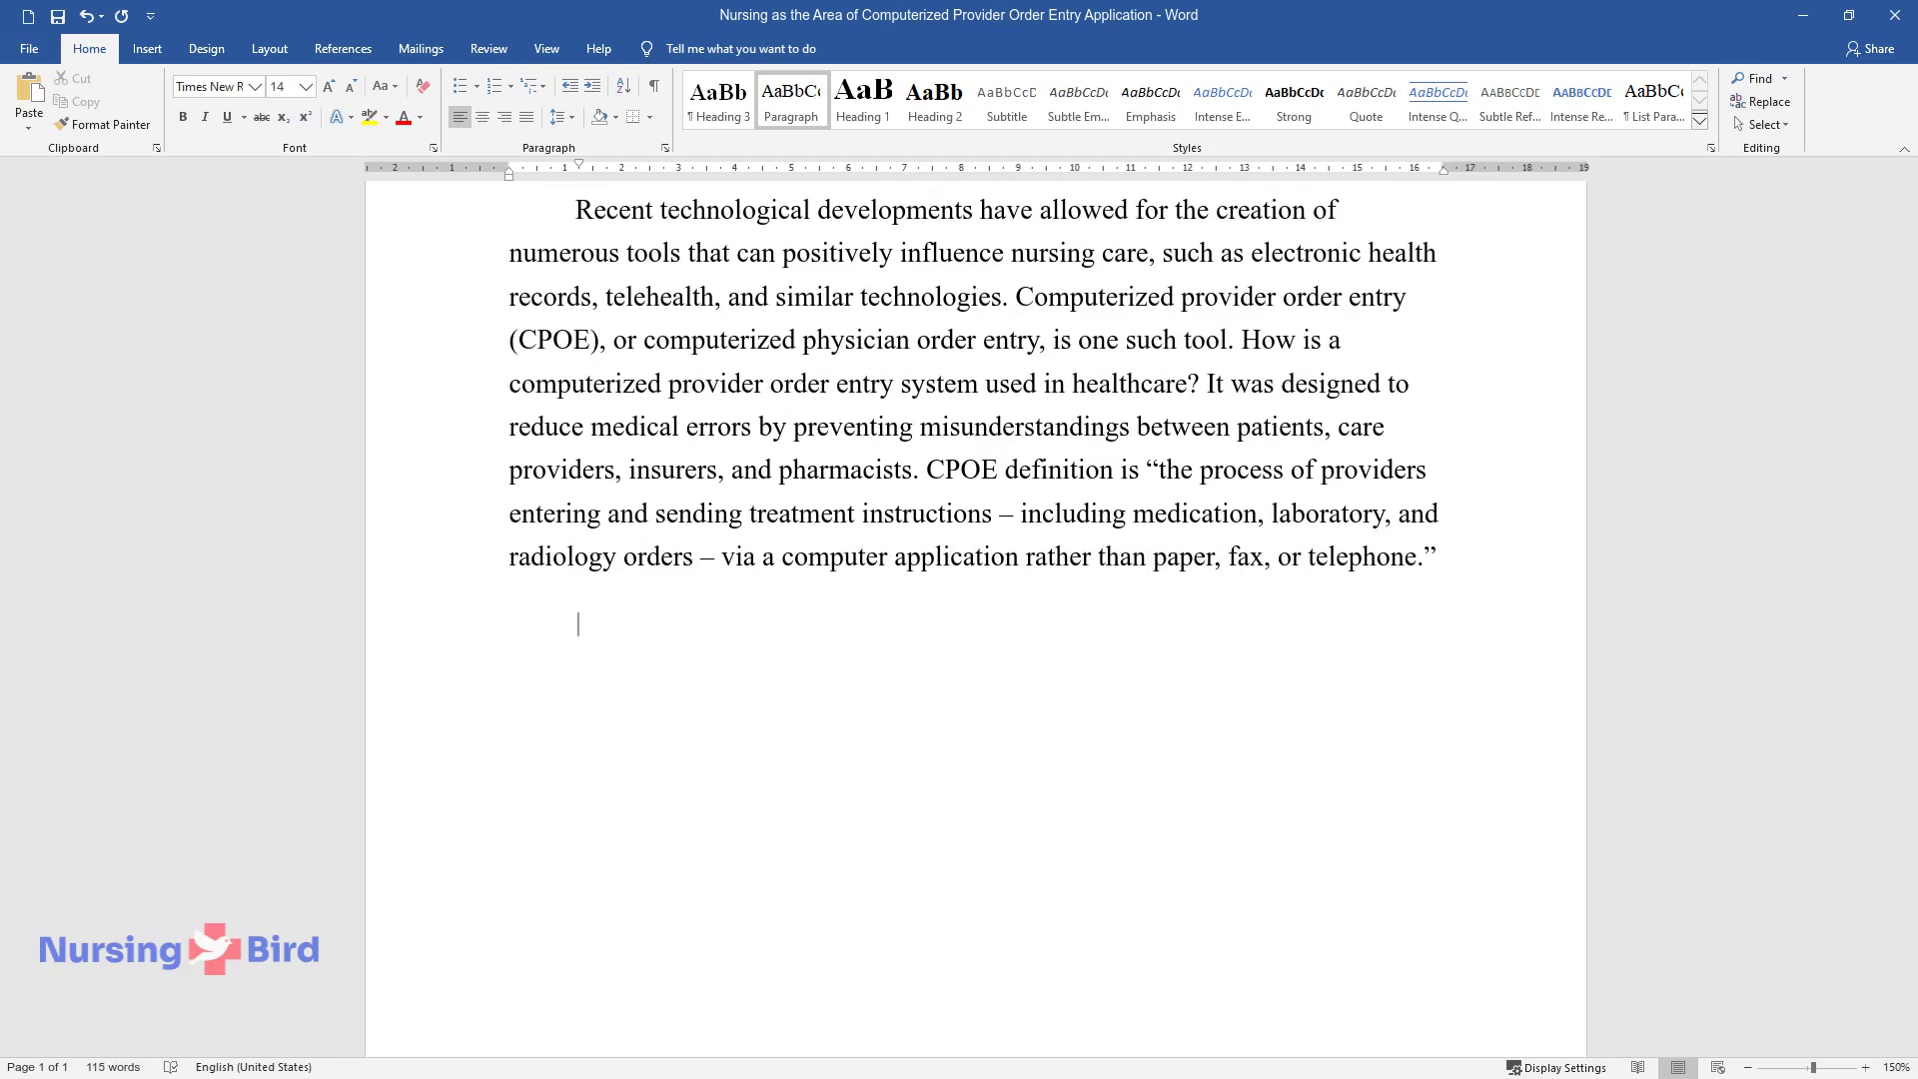
pyautogui.write('Therefore, with the help of CPOE, nursing care is improve')
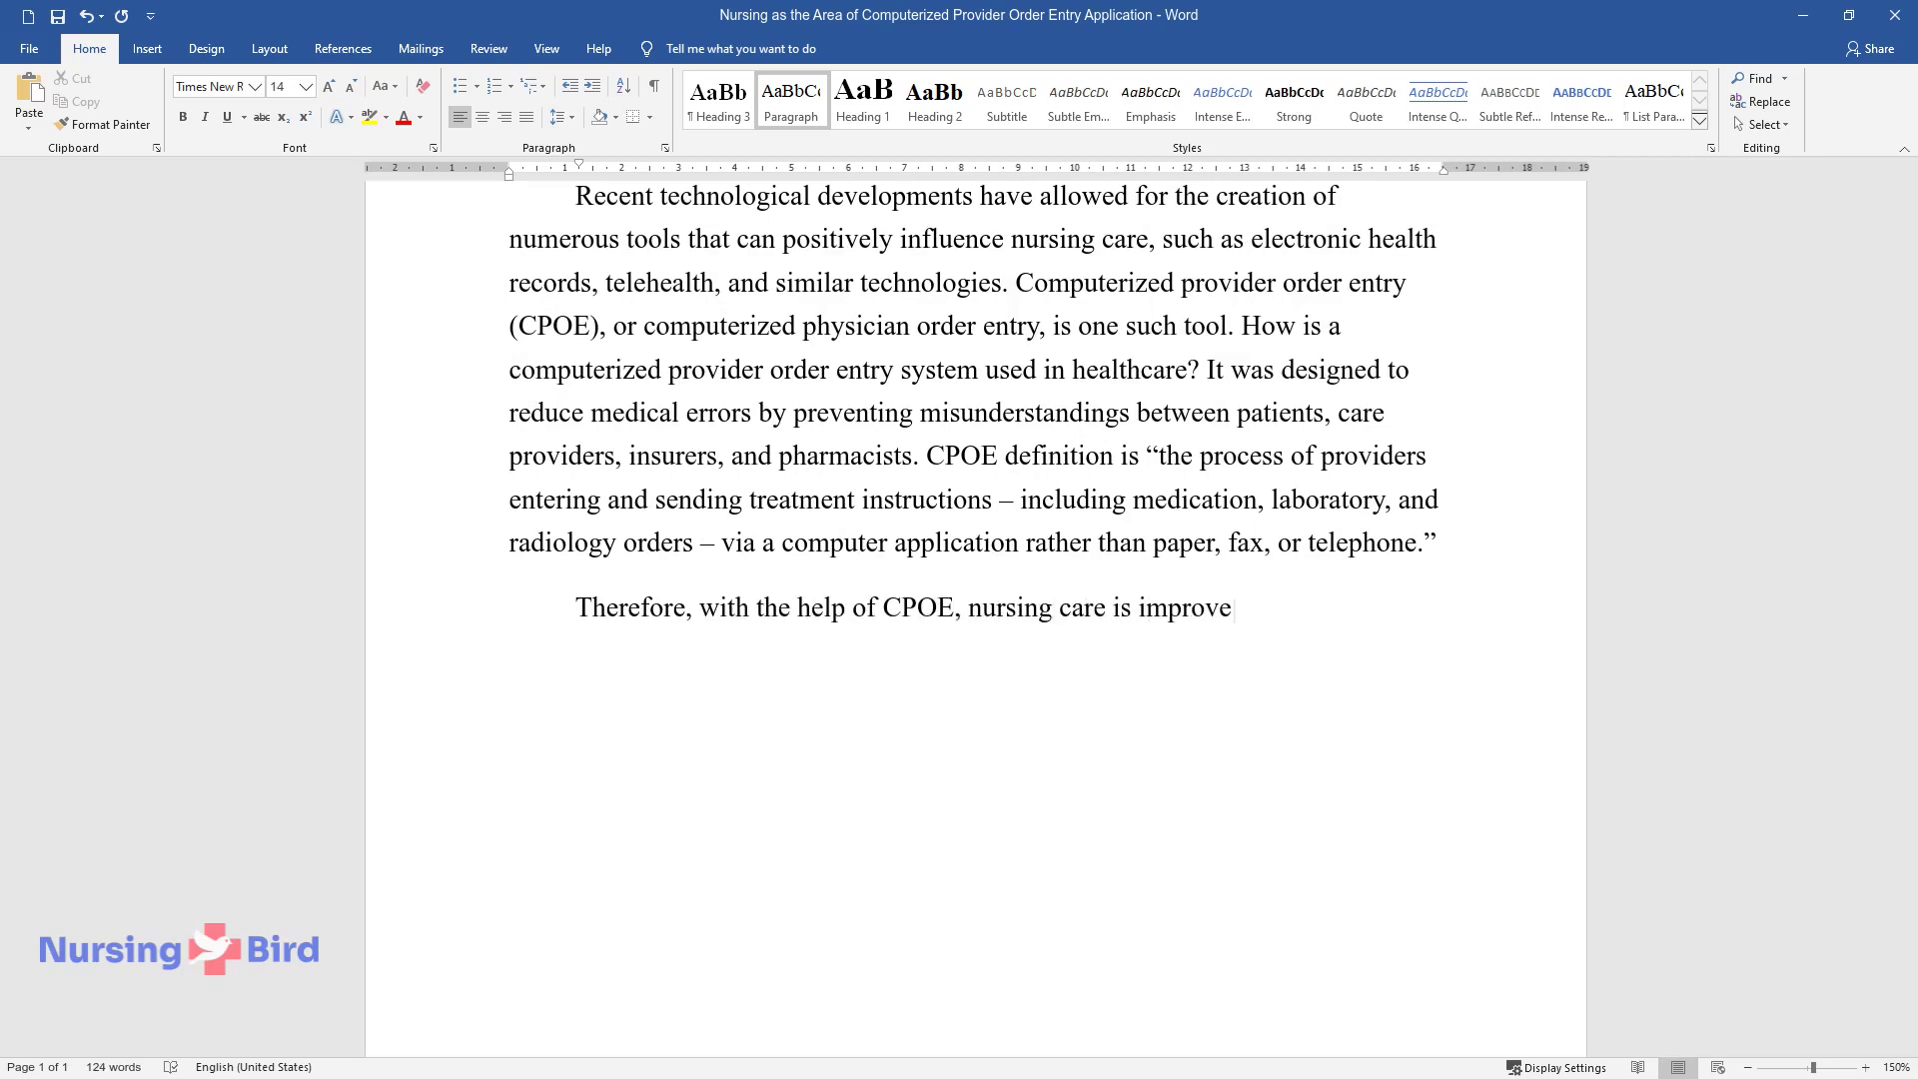
pyautogui.write('d by enhancing patient')
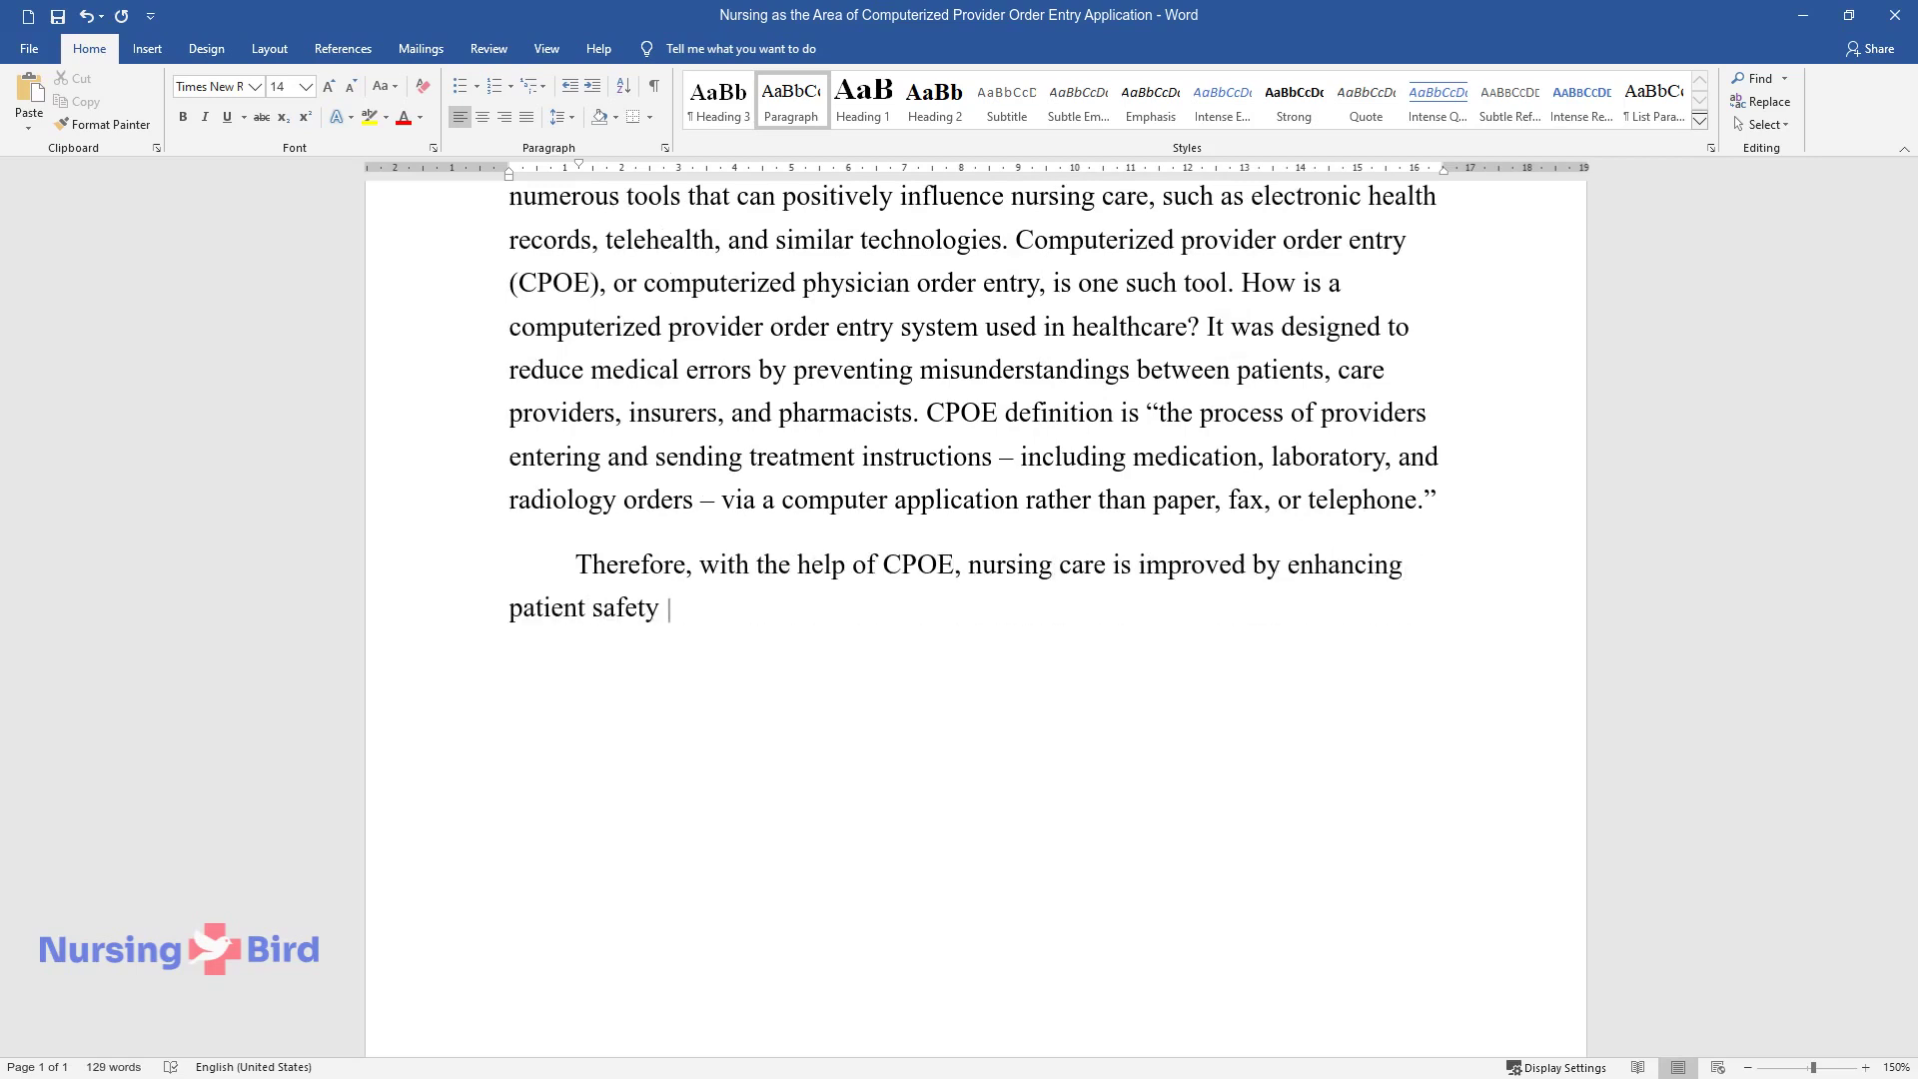
pyautogui.write(' safety and provider efficiency. This ')
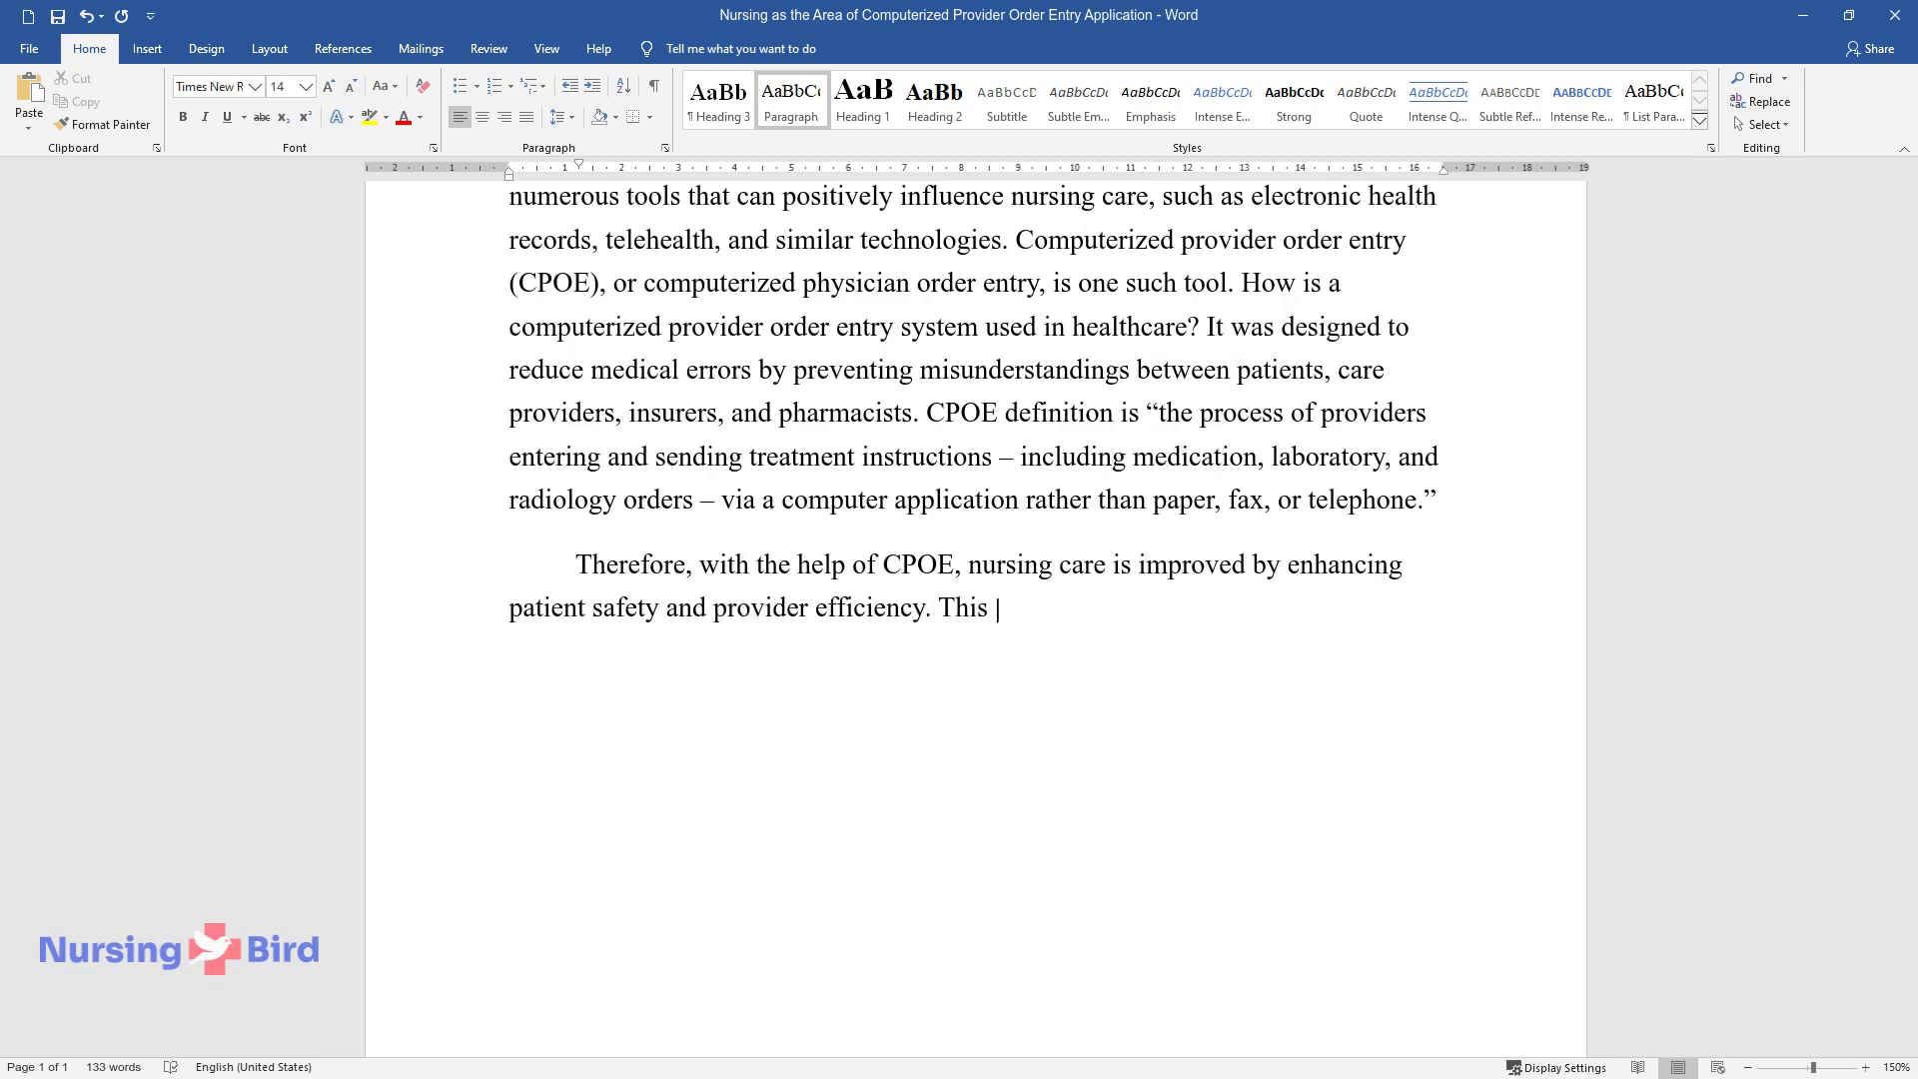
pyautogui.write('paper will provide CPOE exampl')
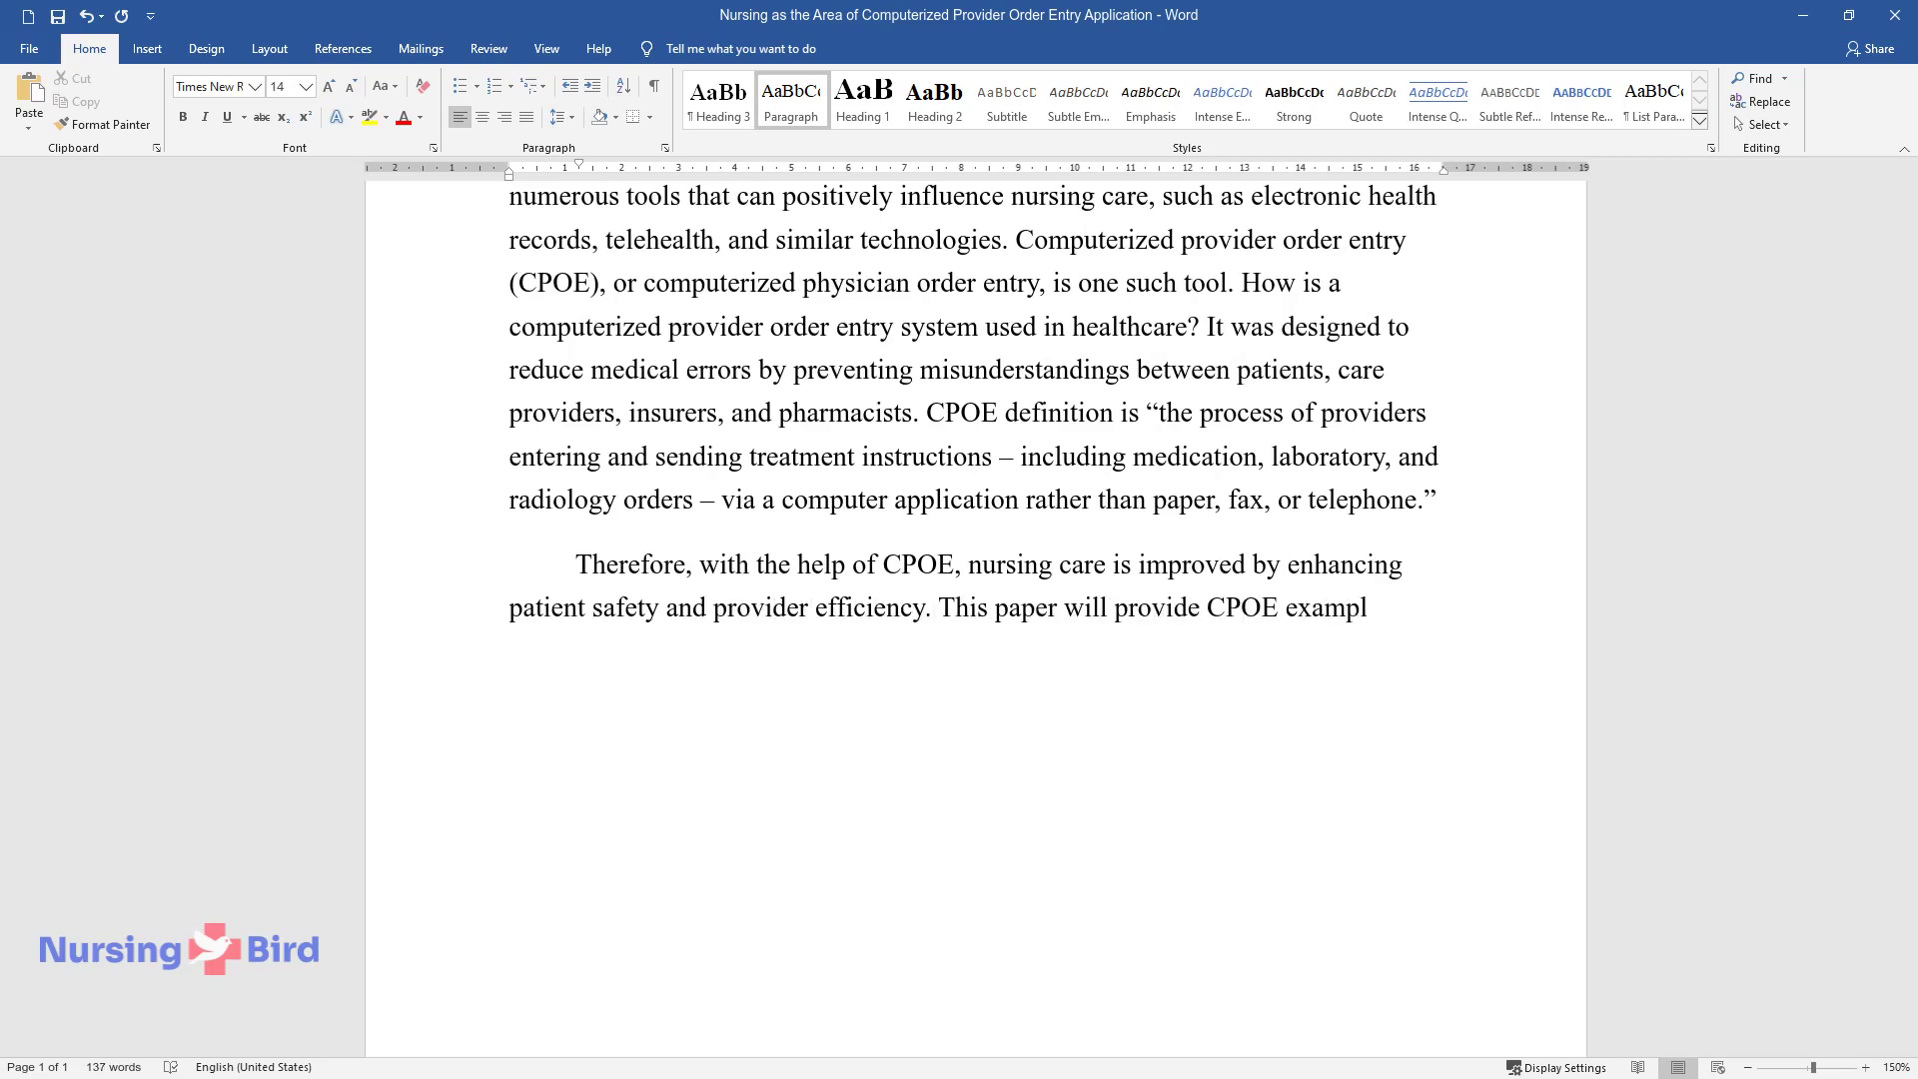
pyautogui.write('es and relate them to persona')
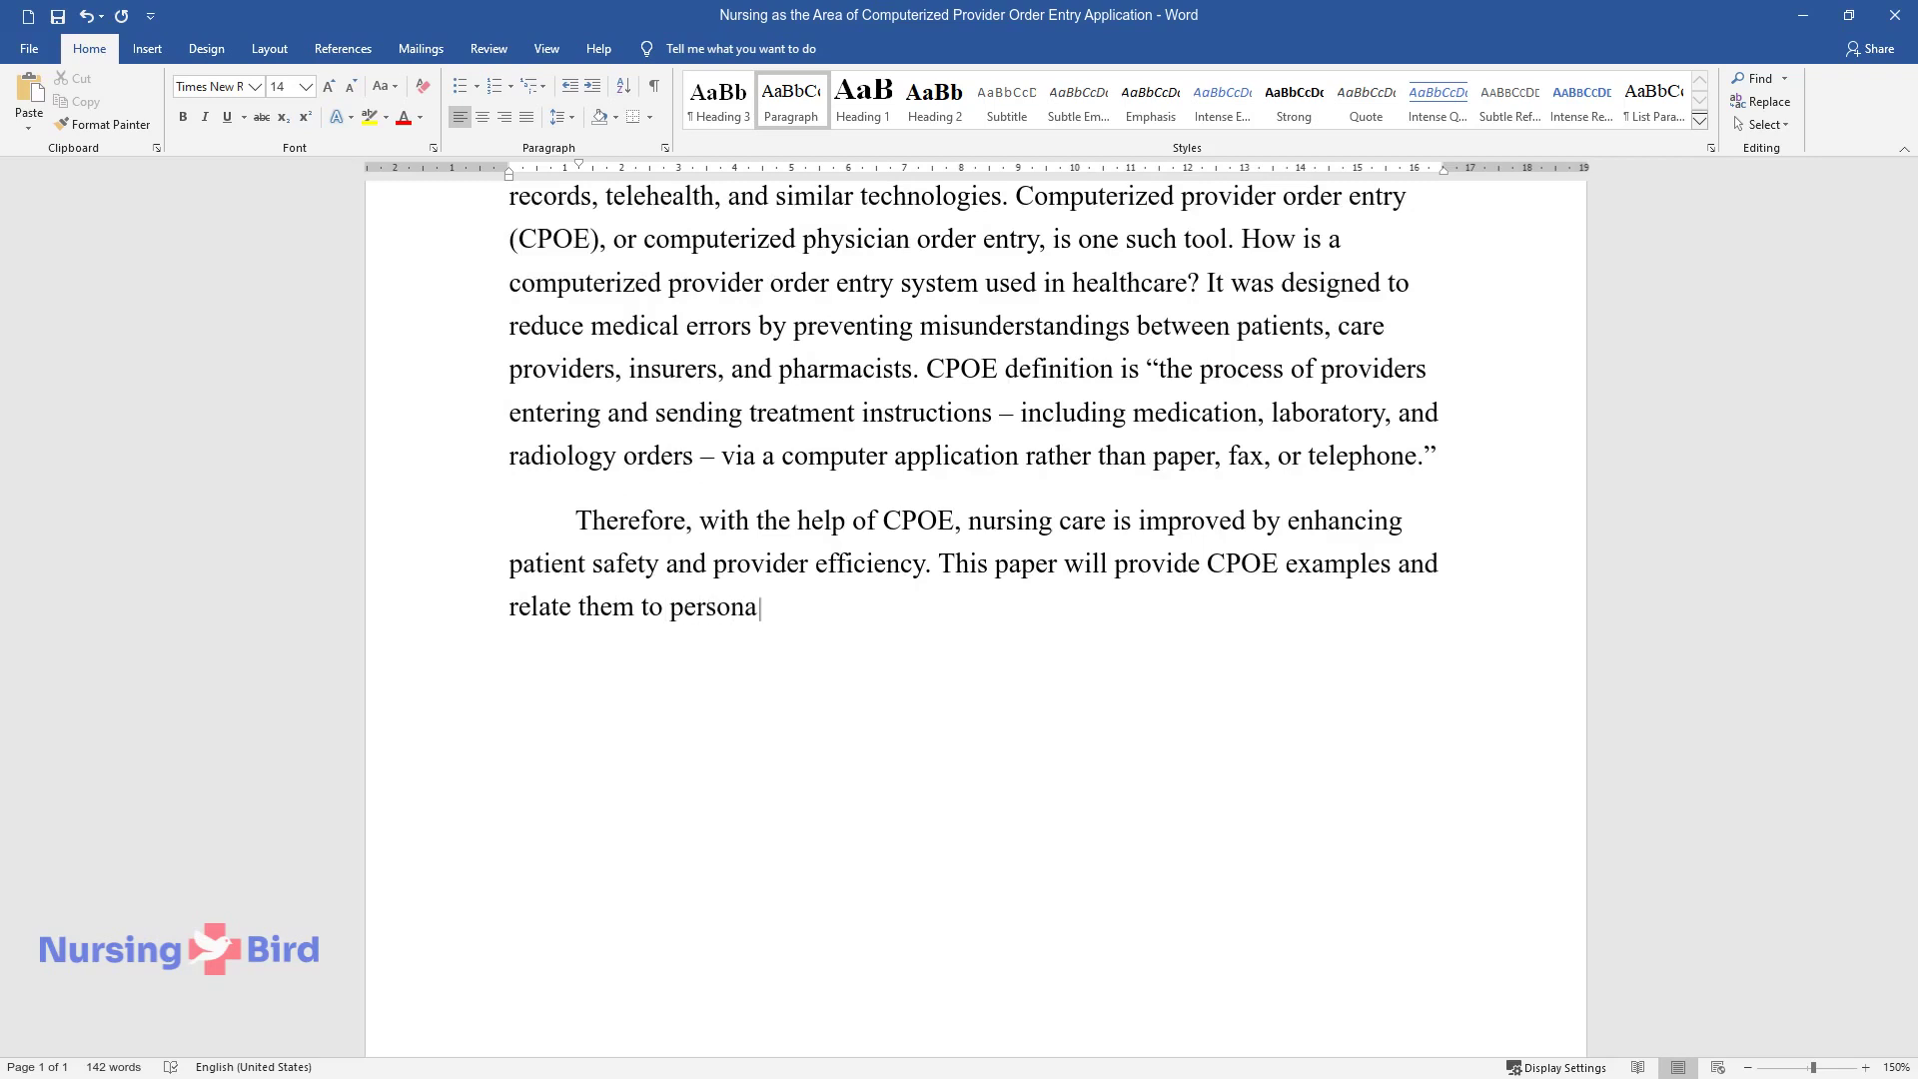
pyautogui.write('l experience to identify CPOE ')
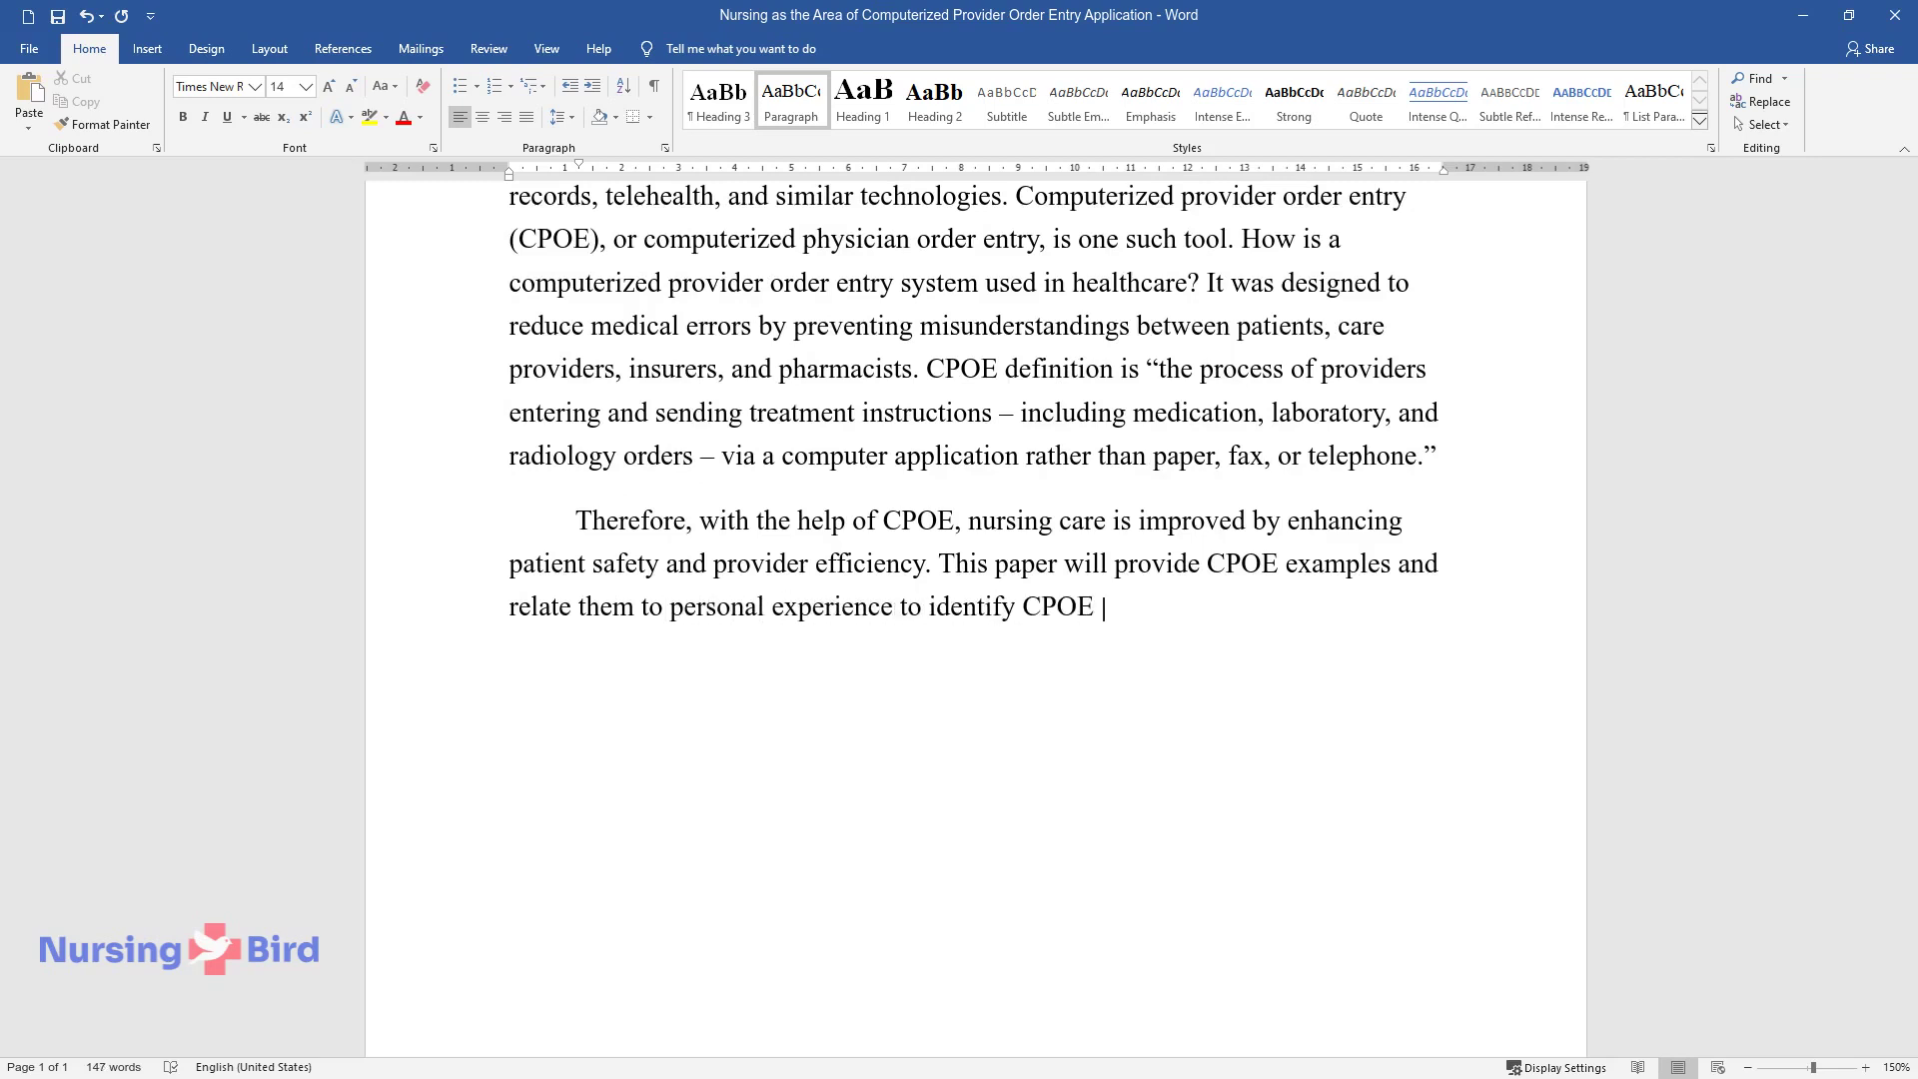
pyautogui.write('disadvantages and benefits. ')
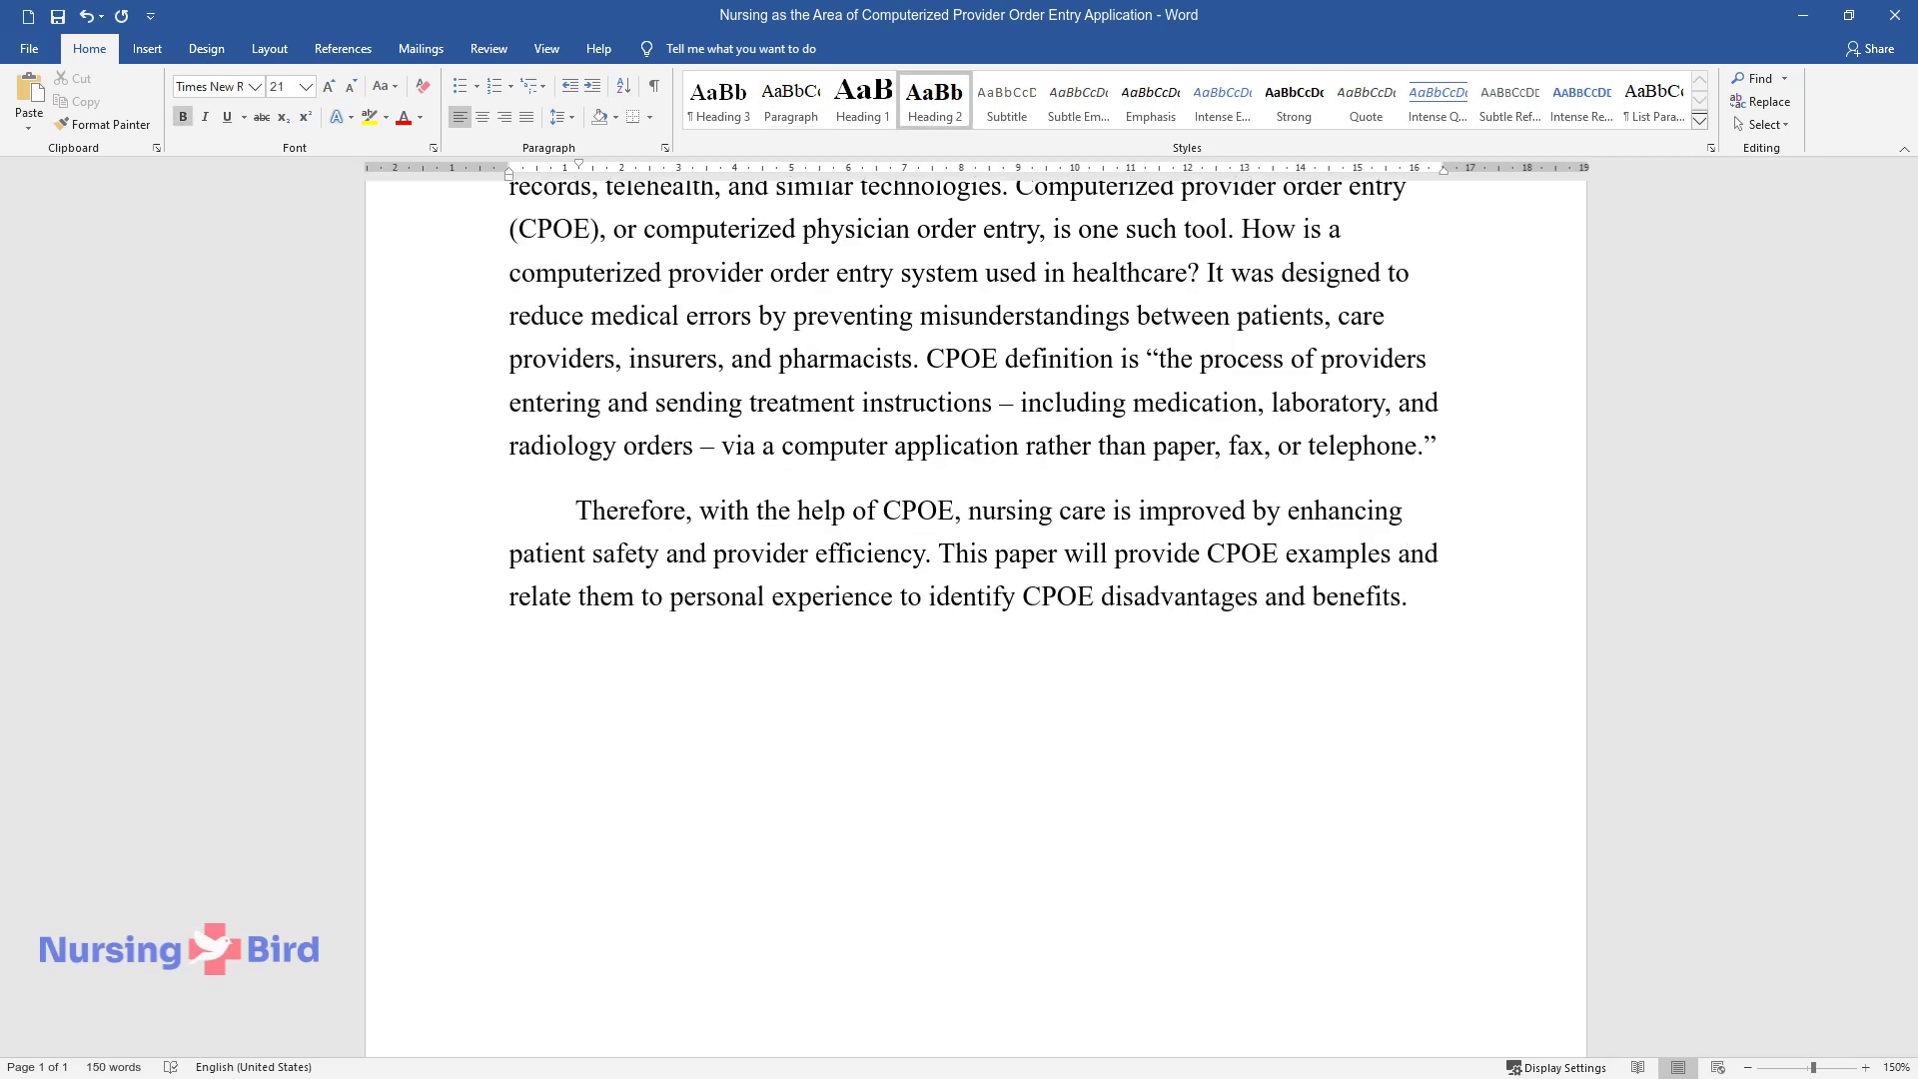
pyautogui.write('CPOE Ex')
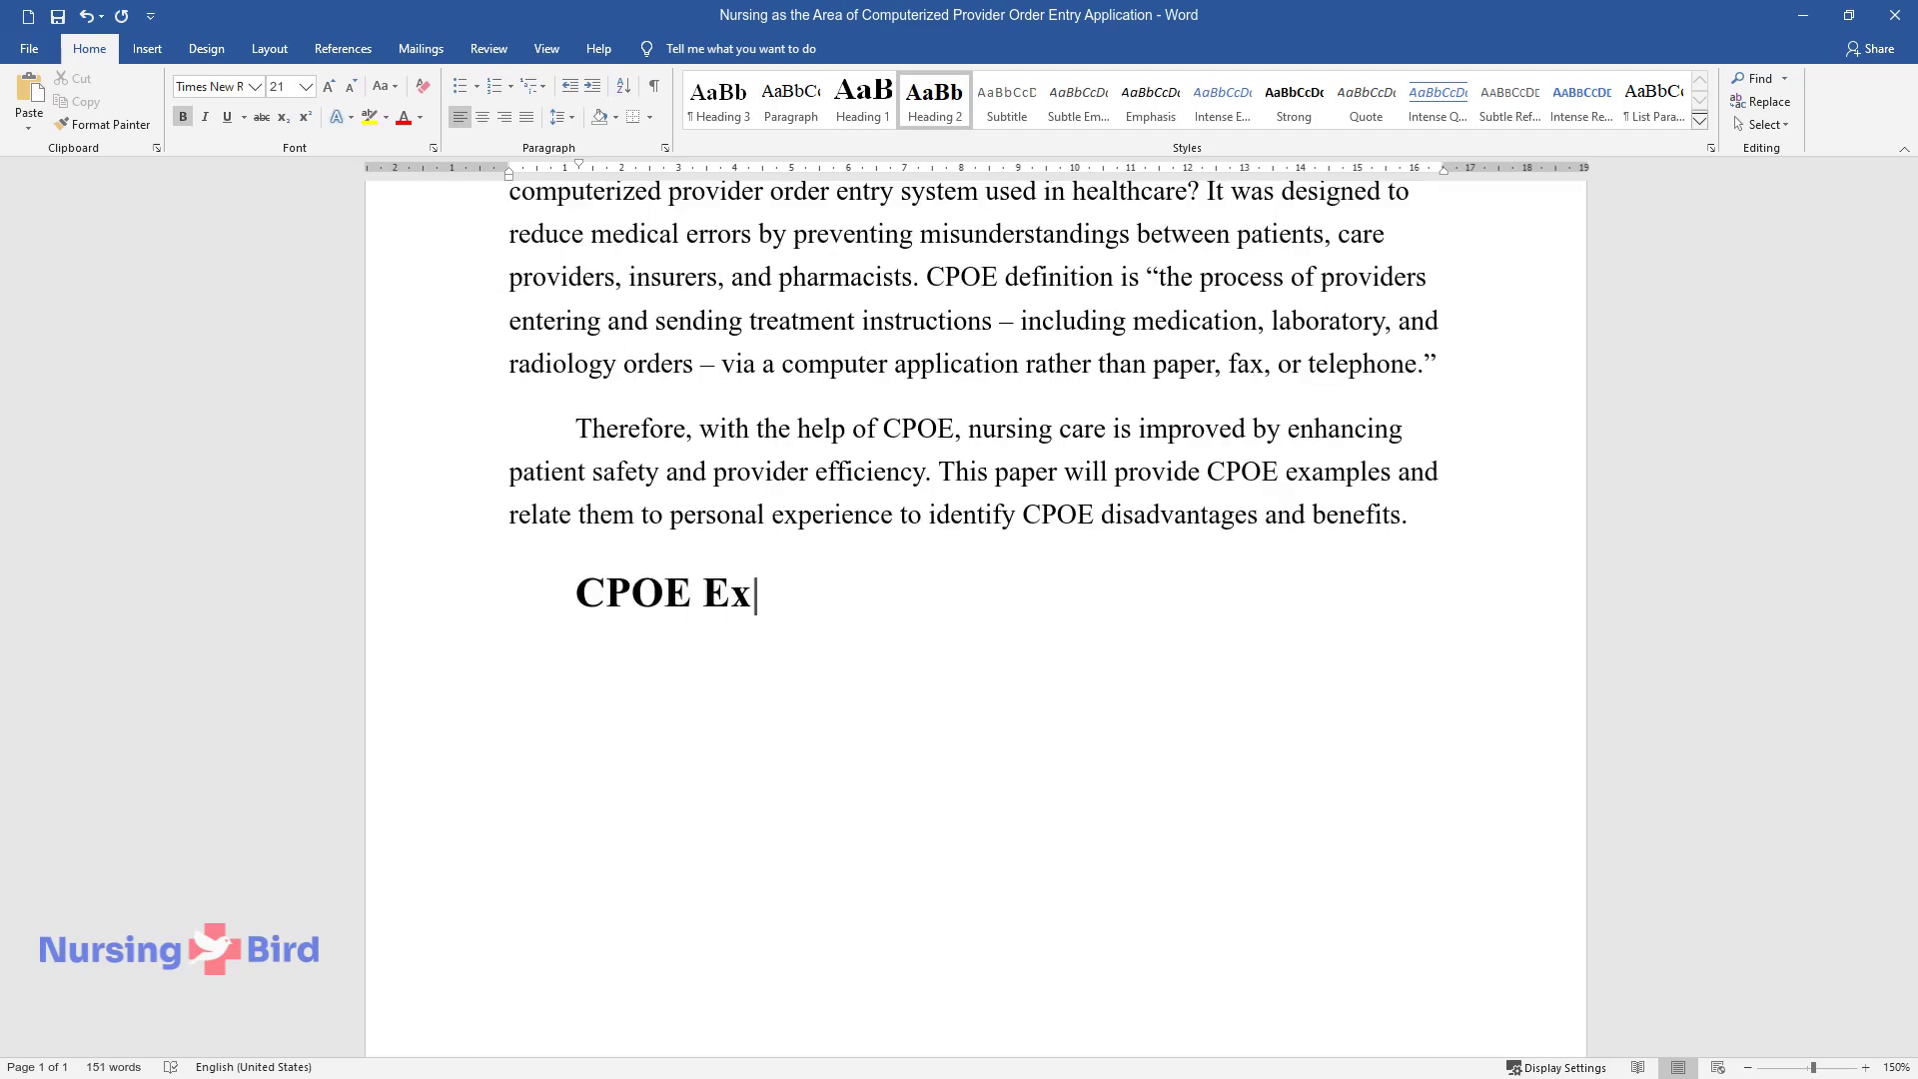
pyautogui.write('amples')
# Step: Add a paragraph describing the CPOE function of electronic health records forwarding order data to staff
pyautogui.press('Return')
pyautogui.write('An')
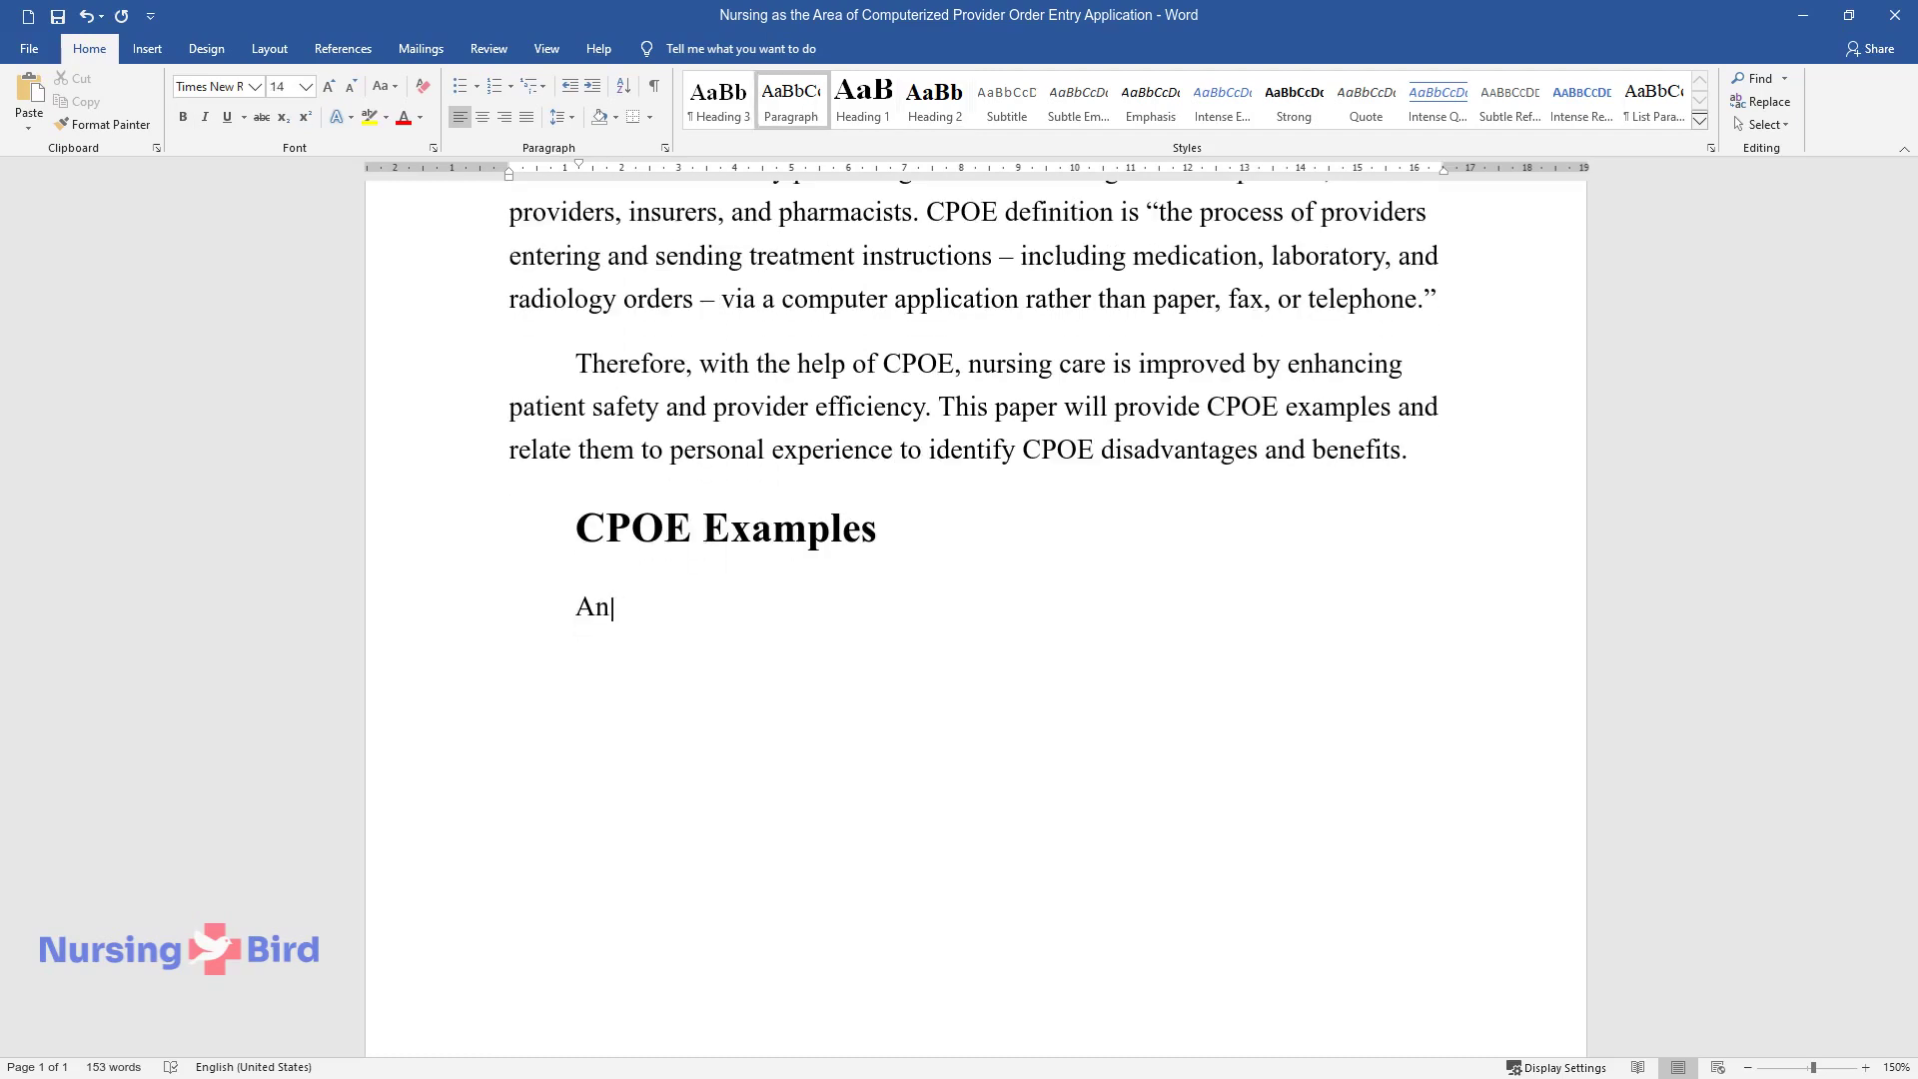
pyautogui.write(' example of a computerized provi')
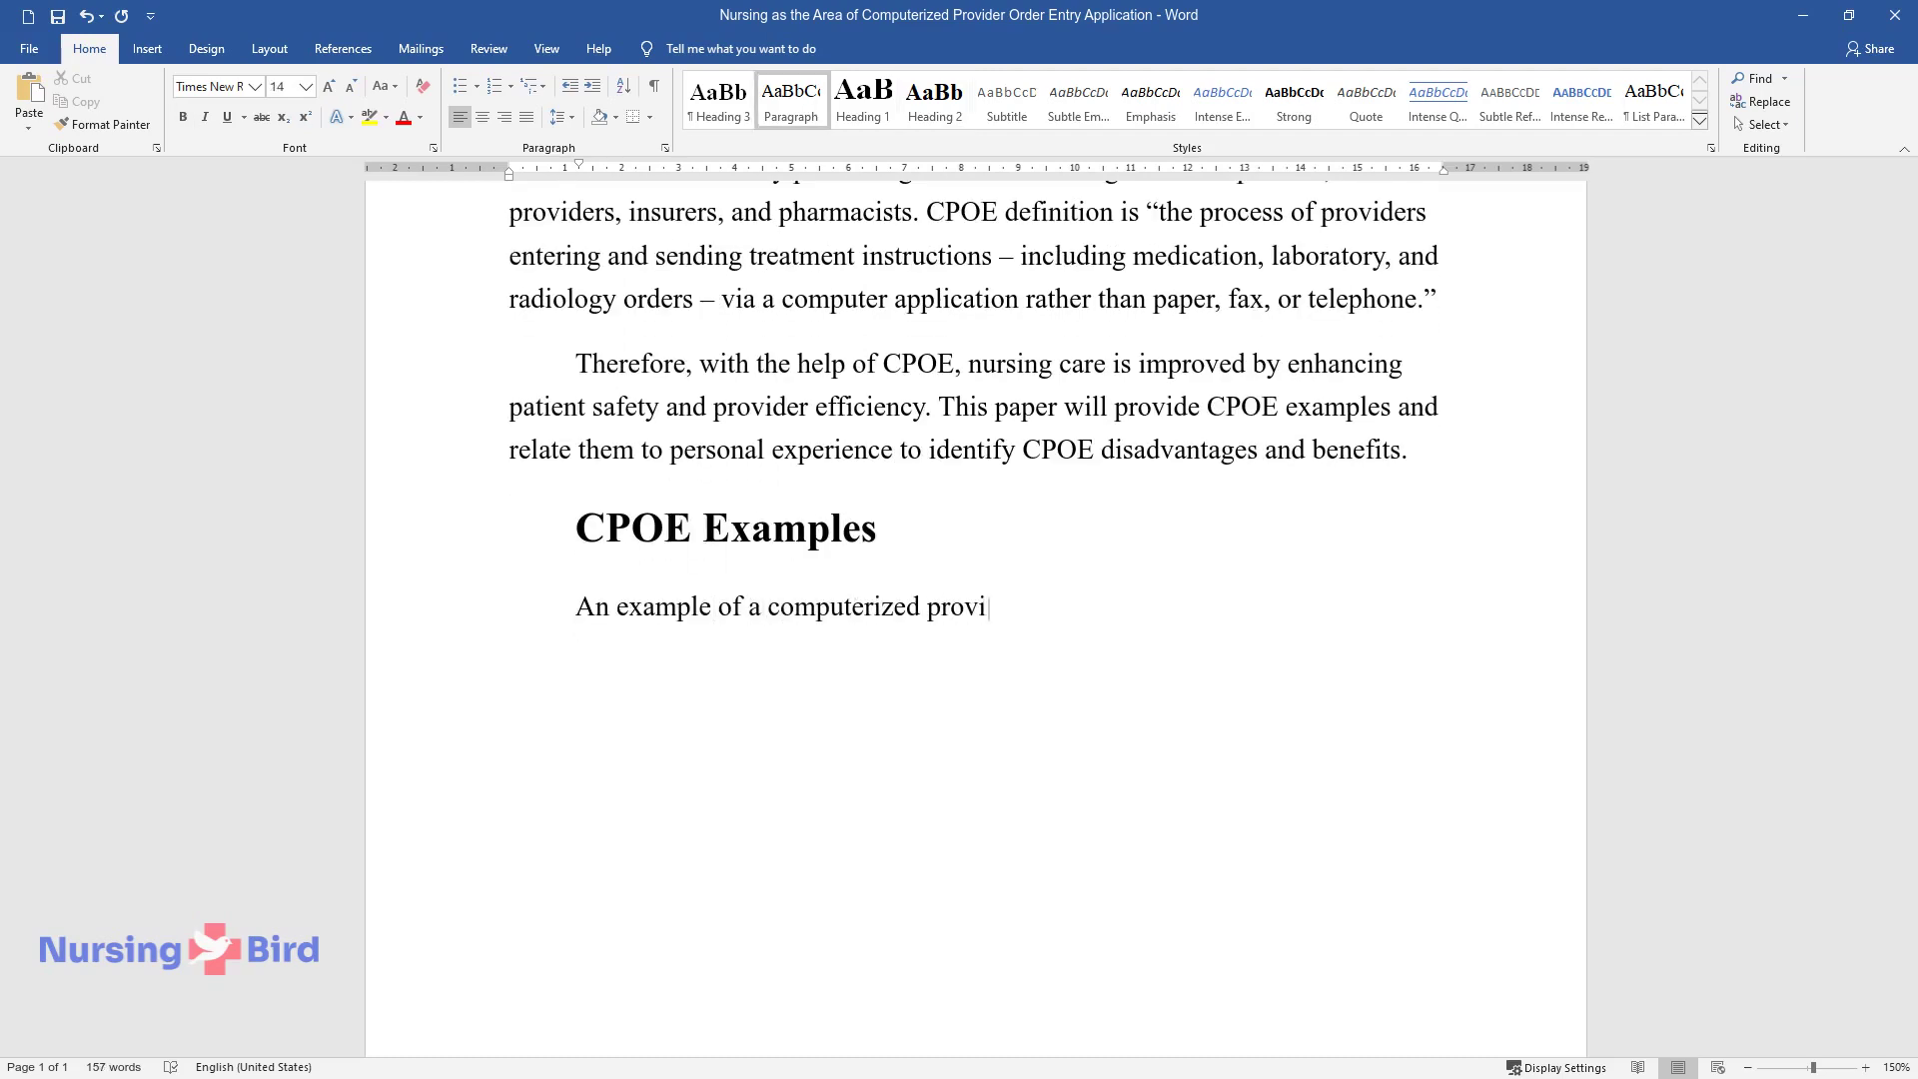
pyautogui.write('der order entry system is the CP')
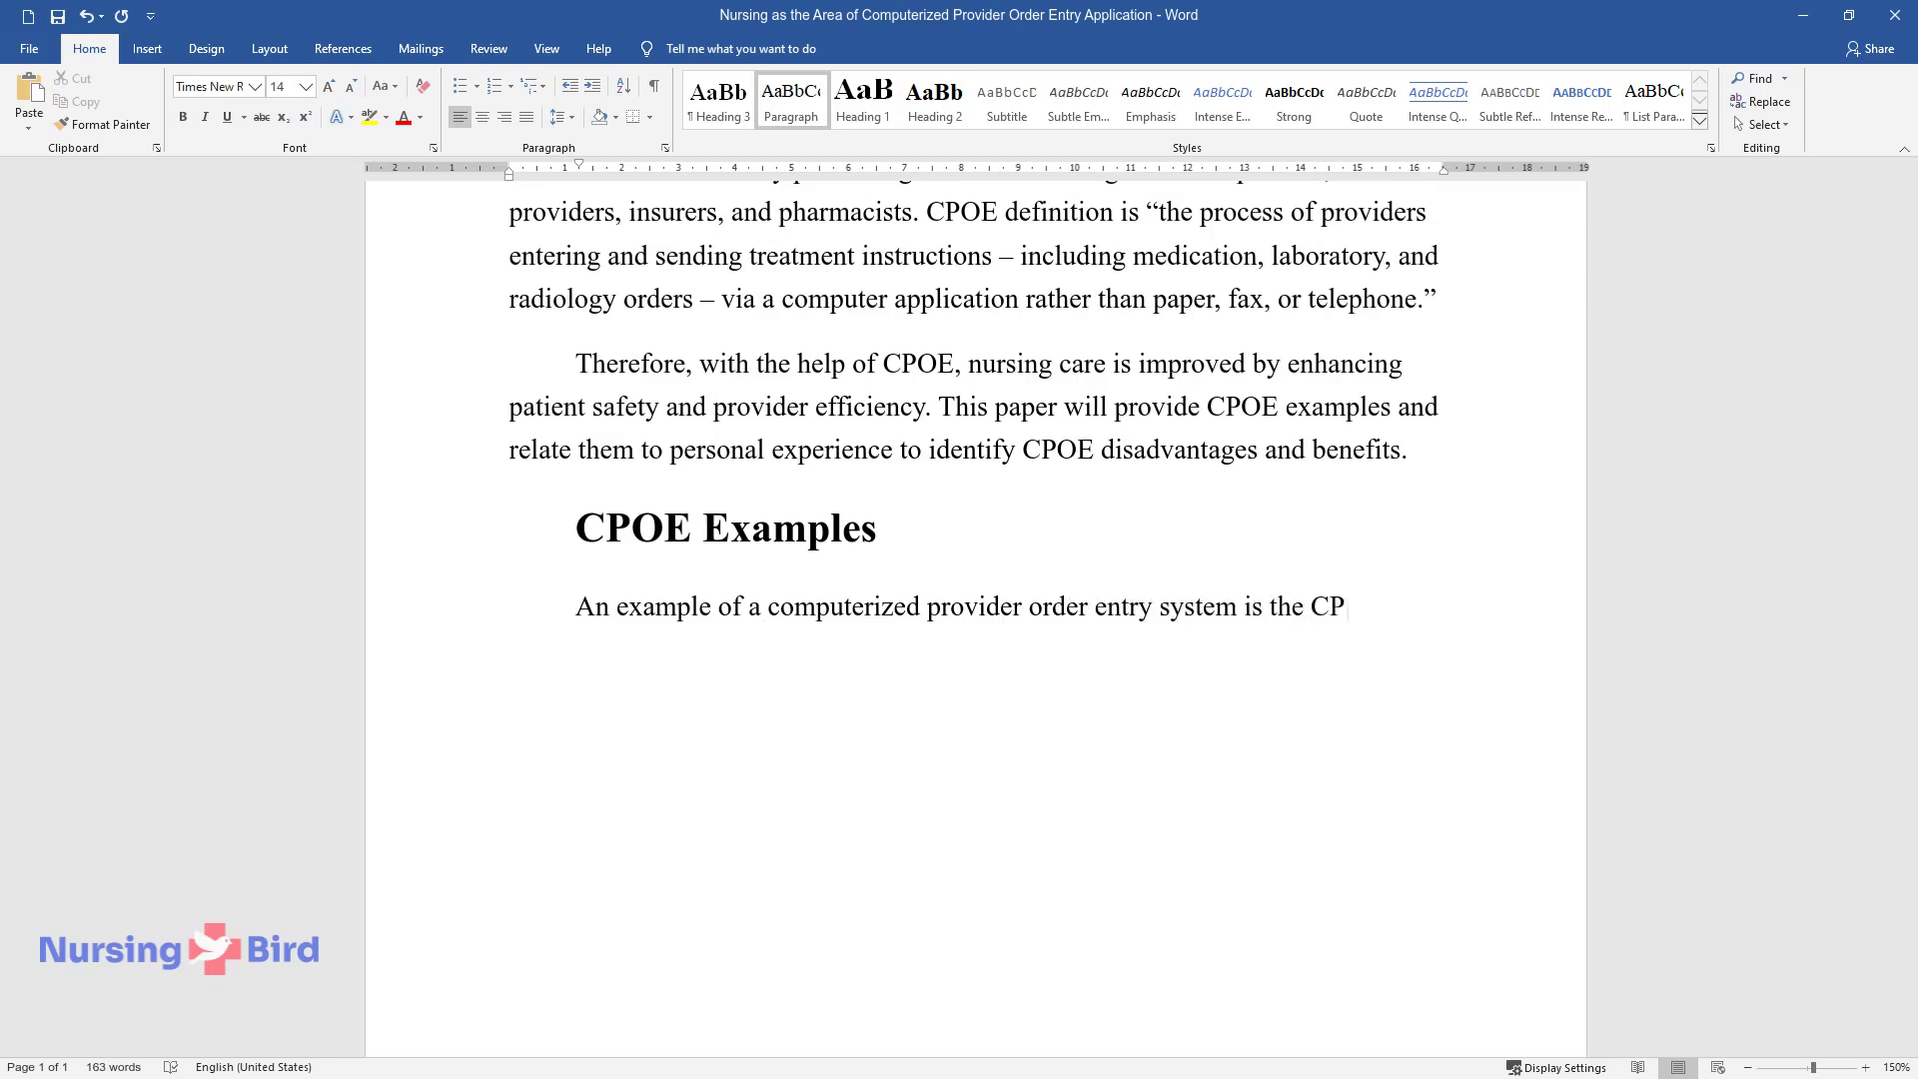
pyautogui.write('OE function of electronic health ')
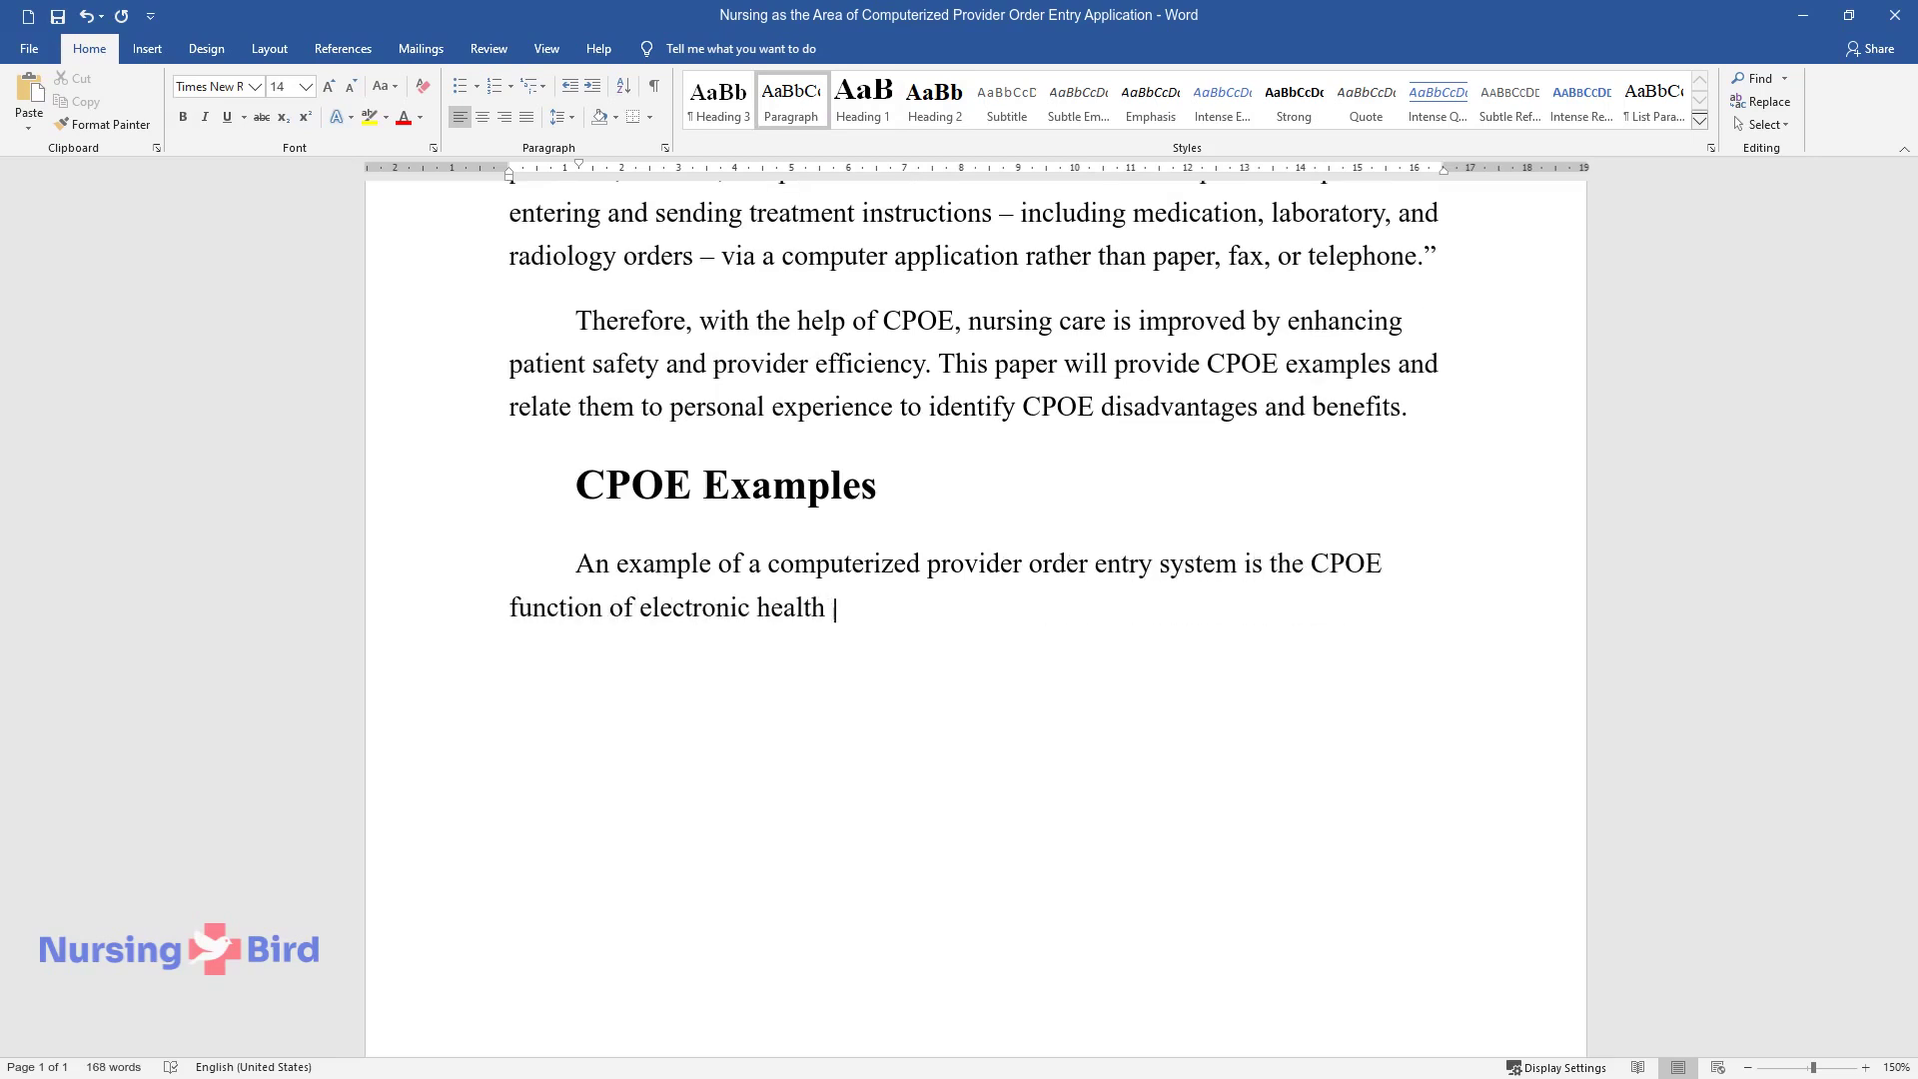
pyautogui.write('records. The vast majority of EHR systems have embedded CPOE too')
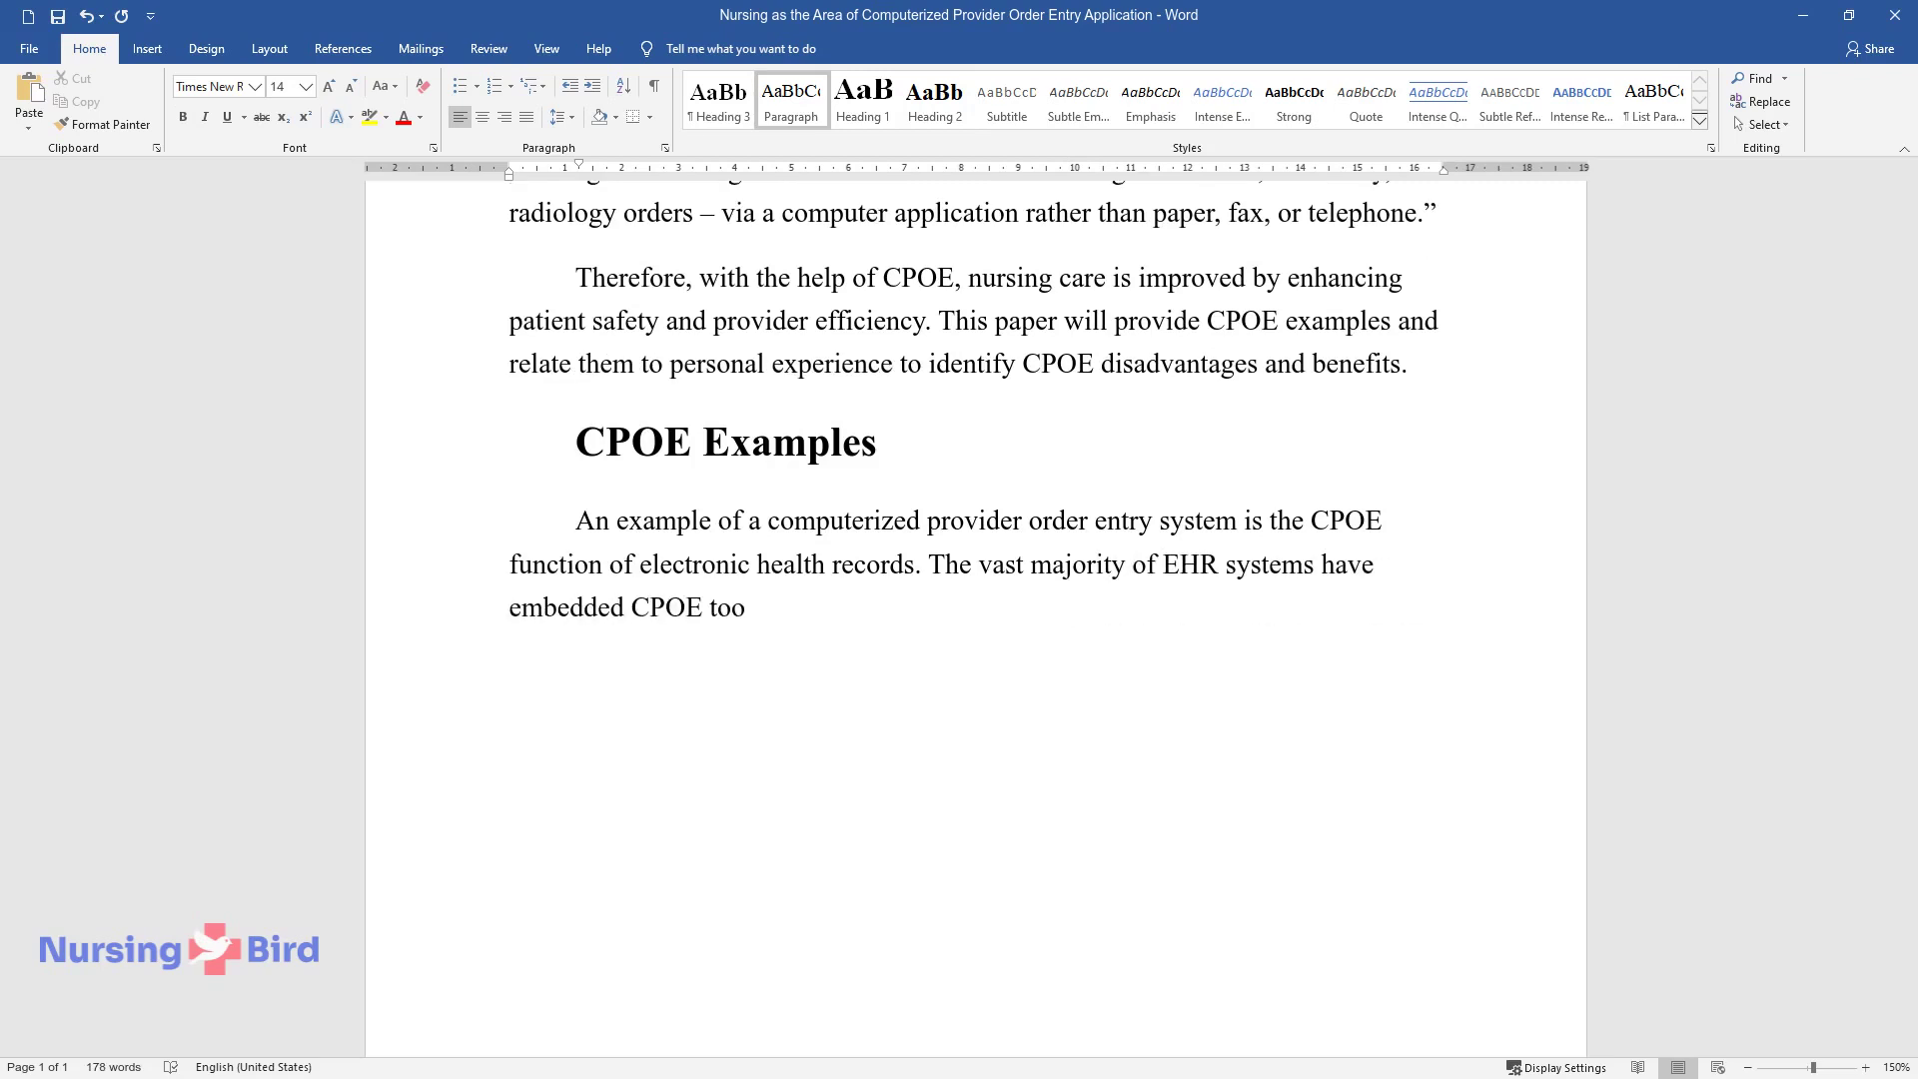
pyautogui.write('ls that enable providers to ente')
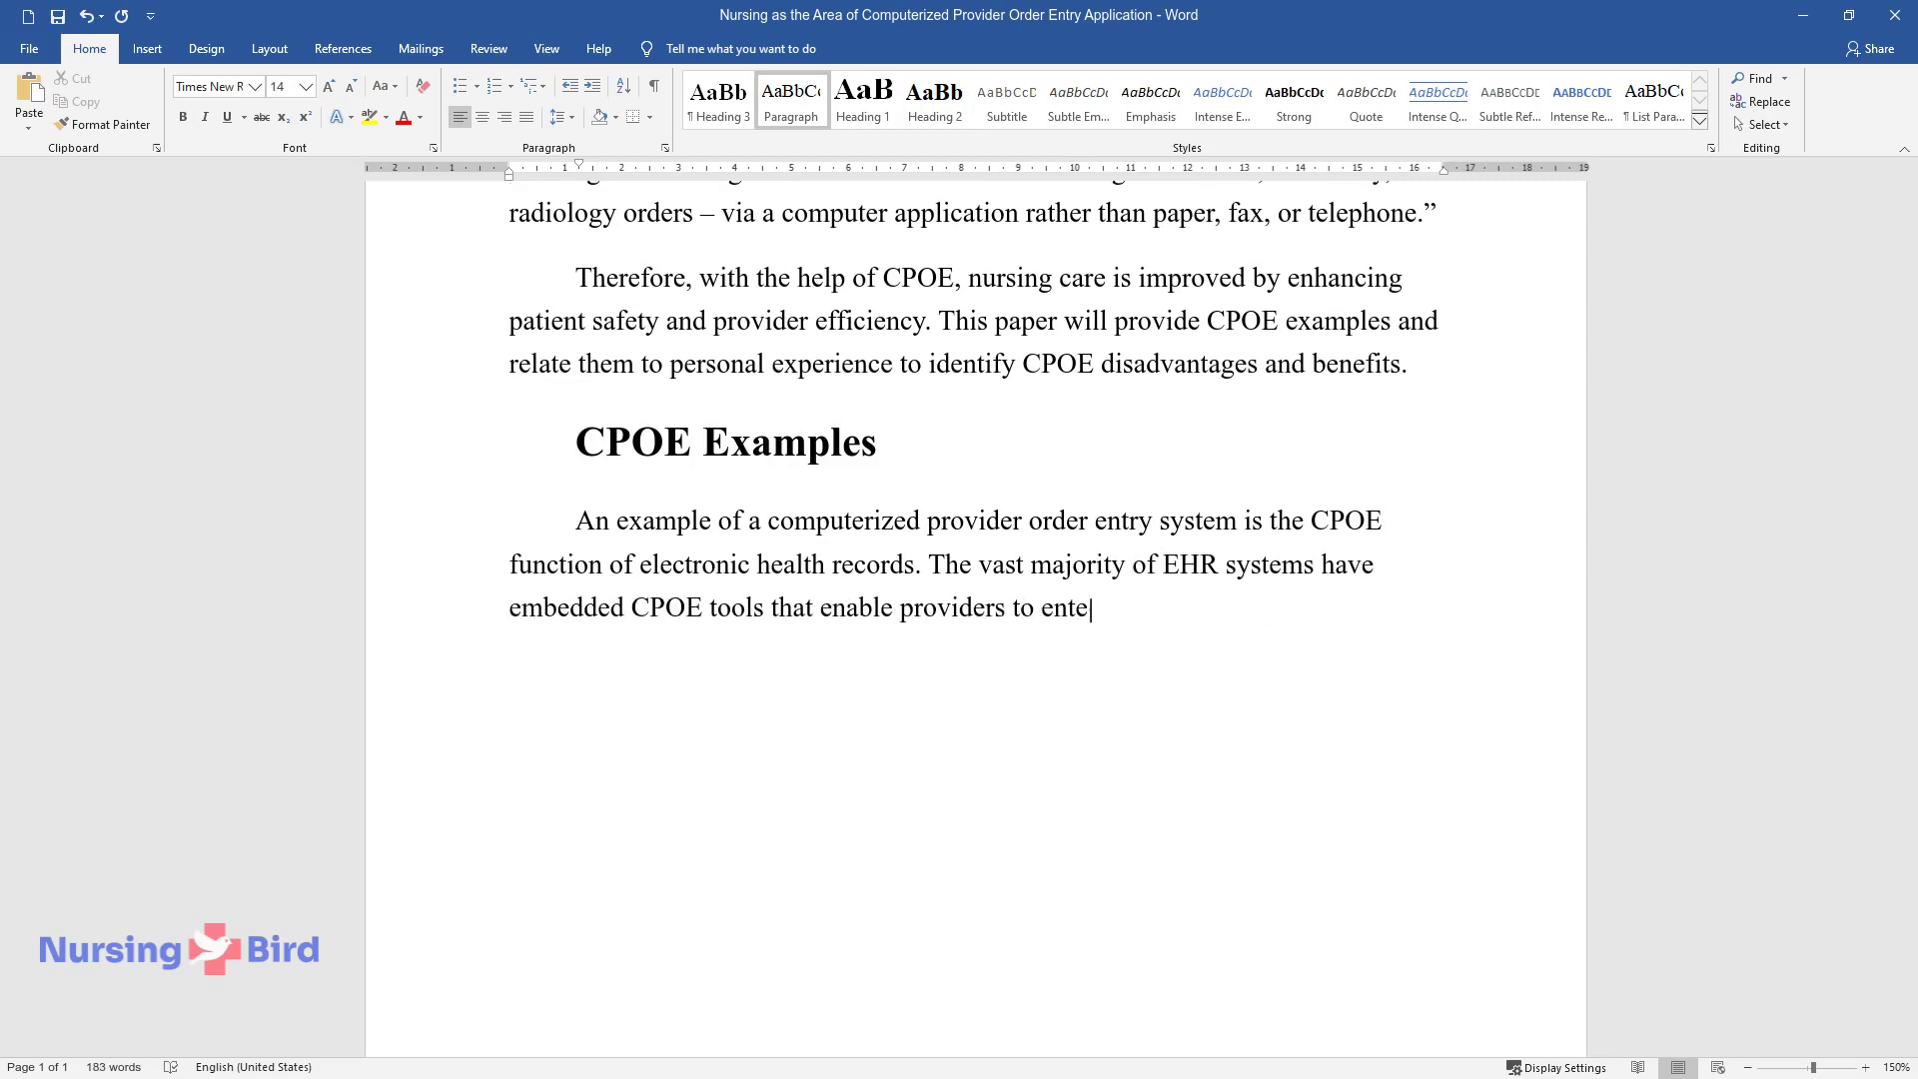
pyautogui.write('r and share orders with other health professionals, unit')
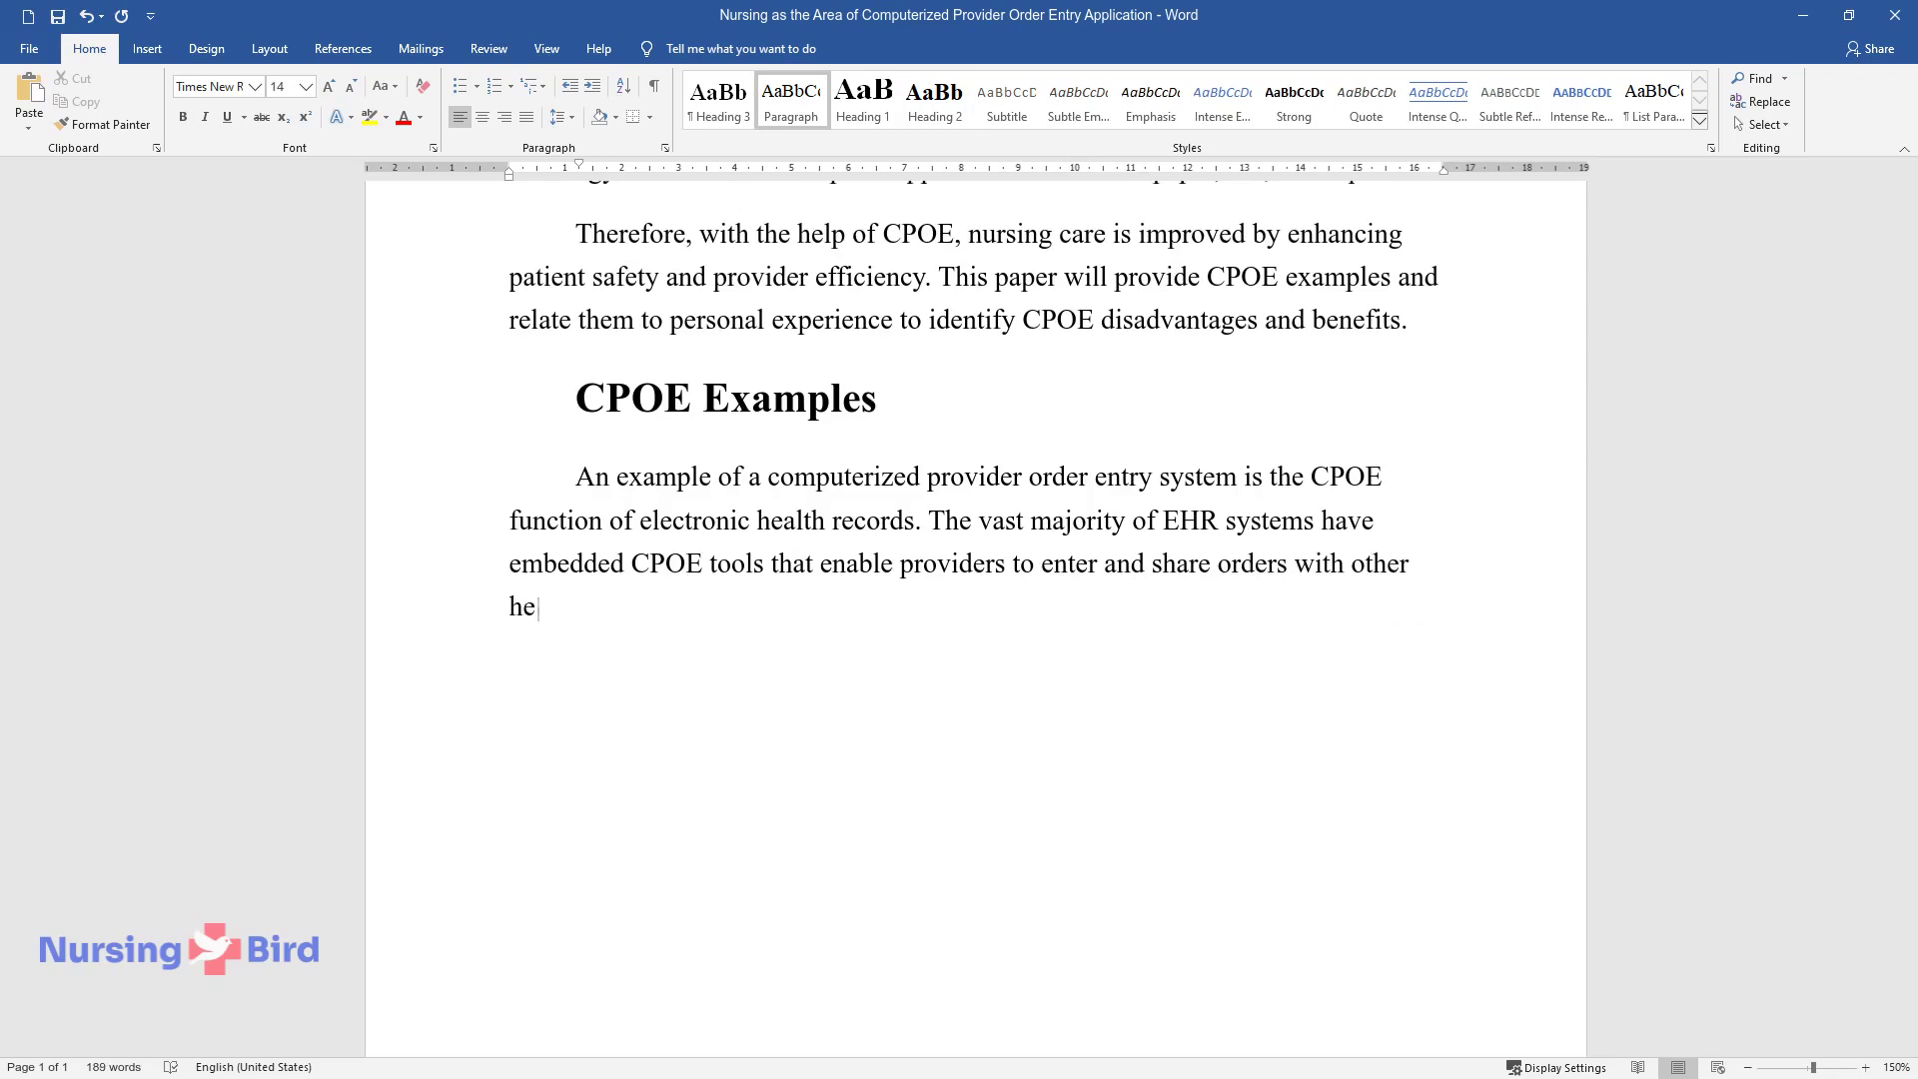
pyautogui.write('s, and in')
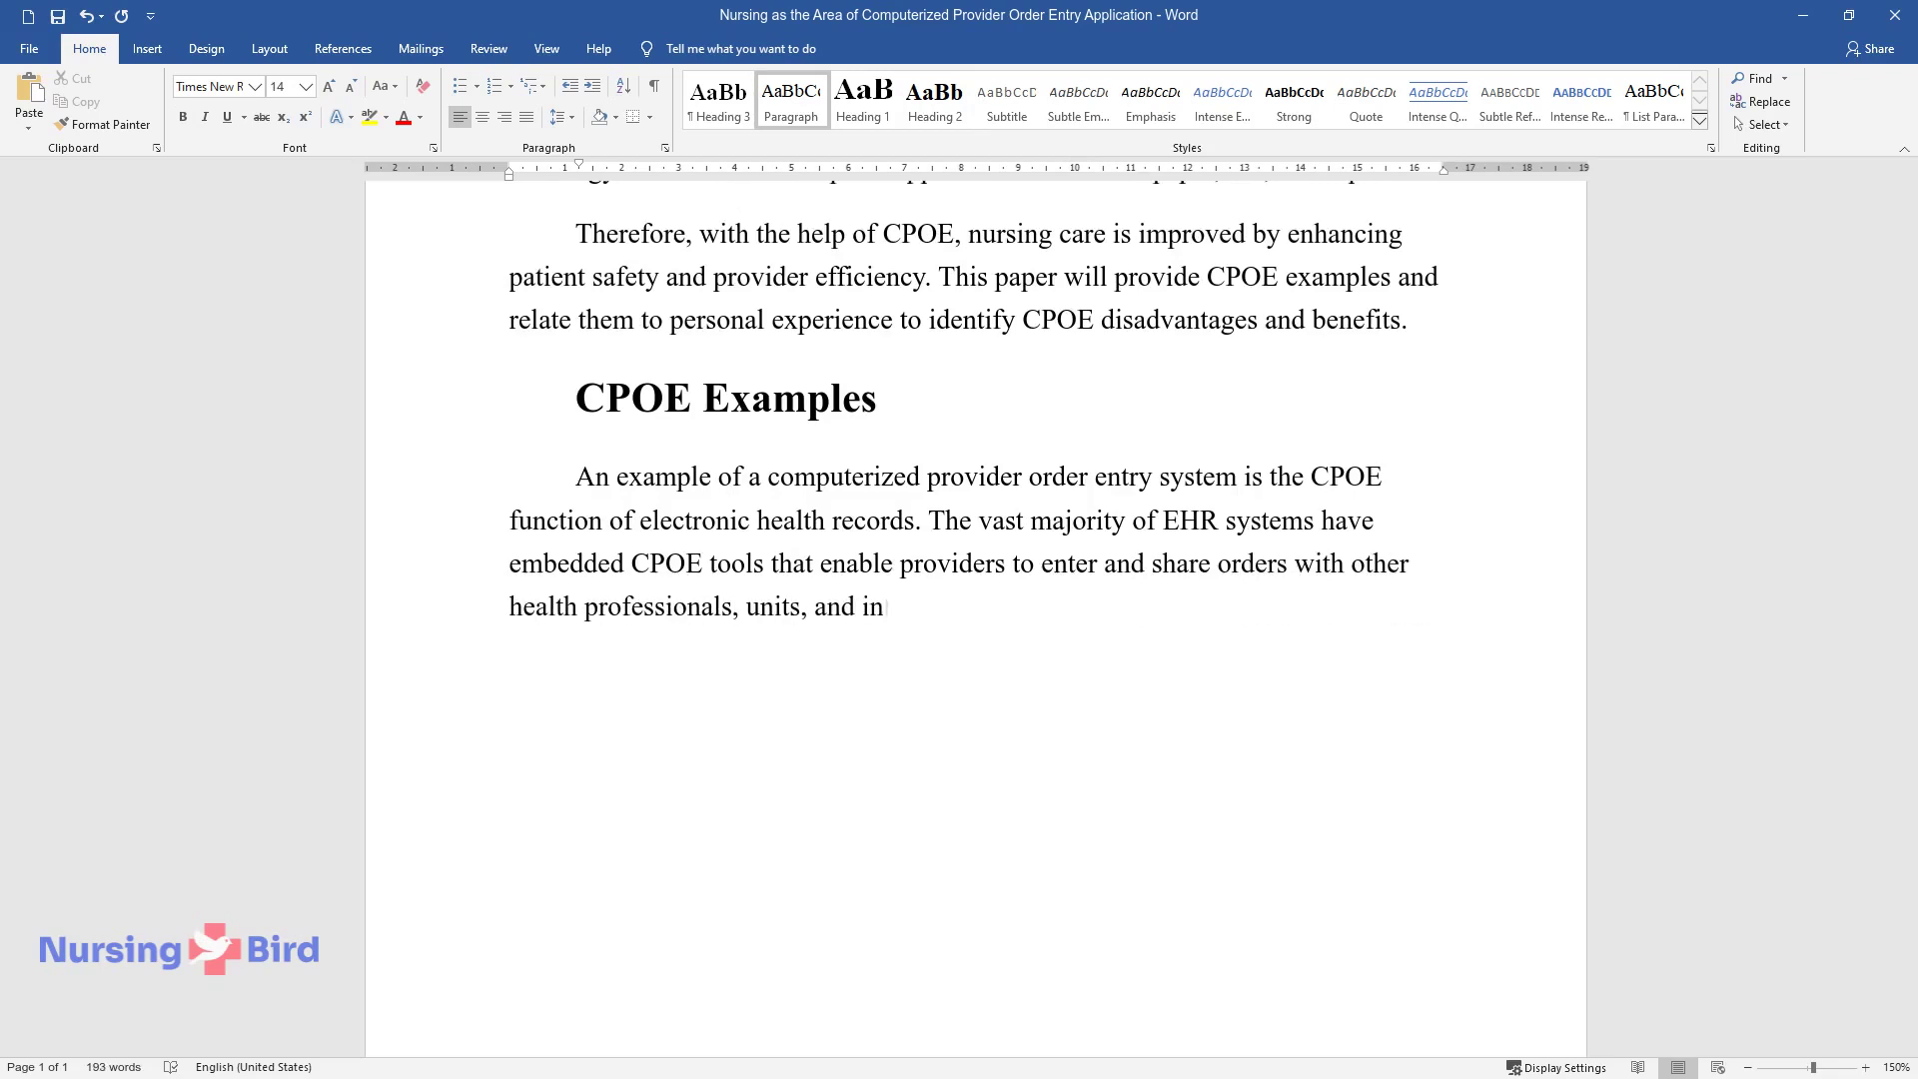
pyautogui.write('stitutions. Using an EHR system,')
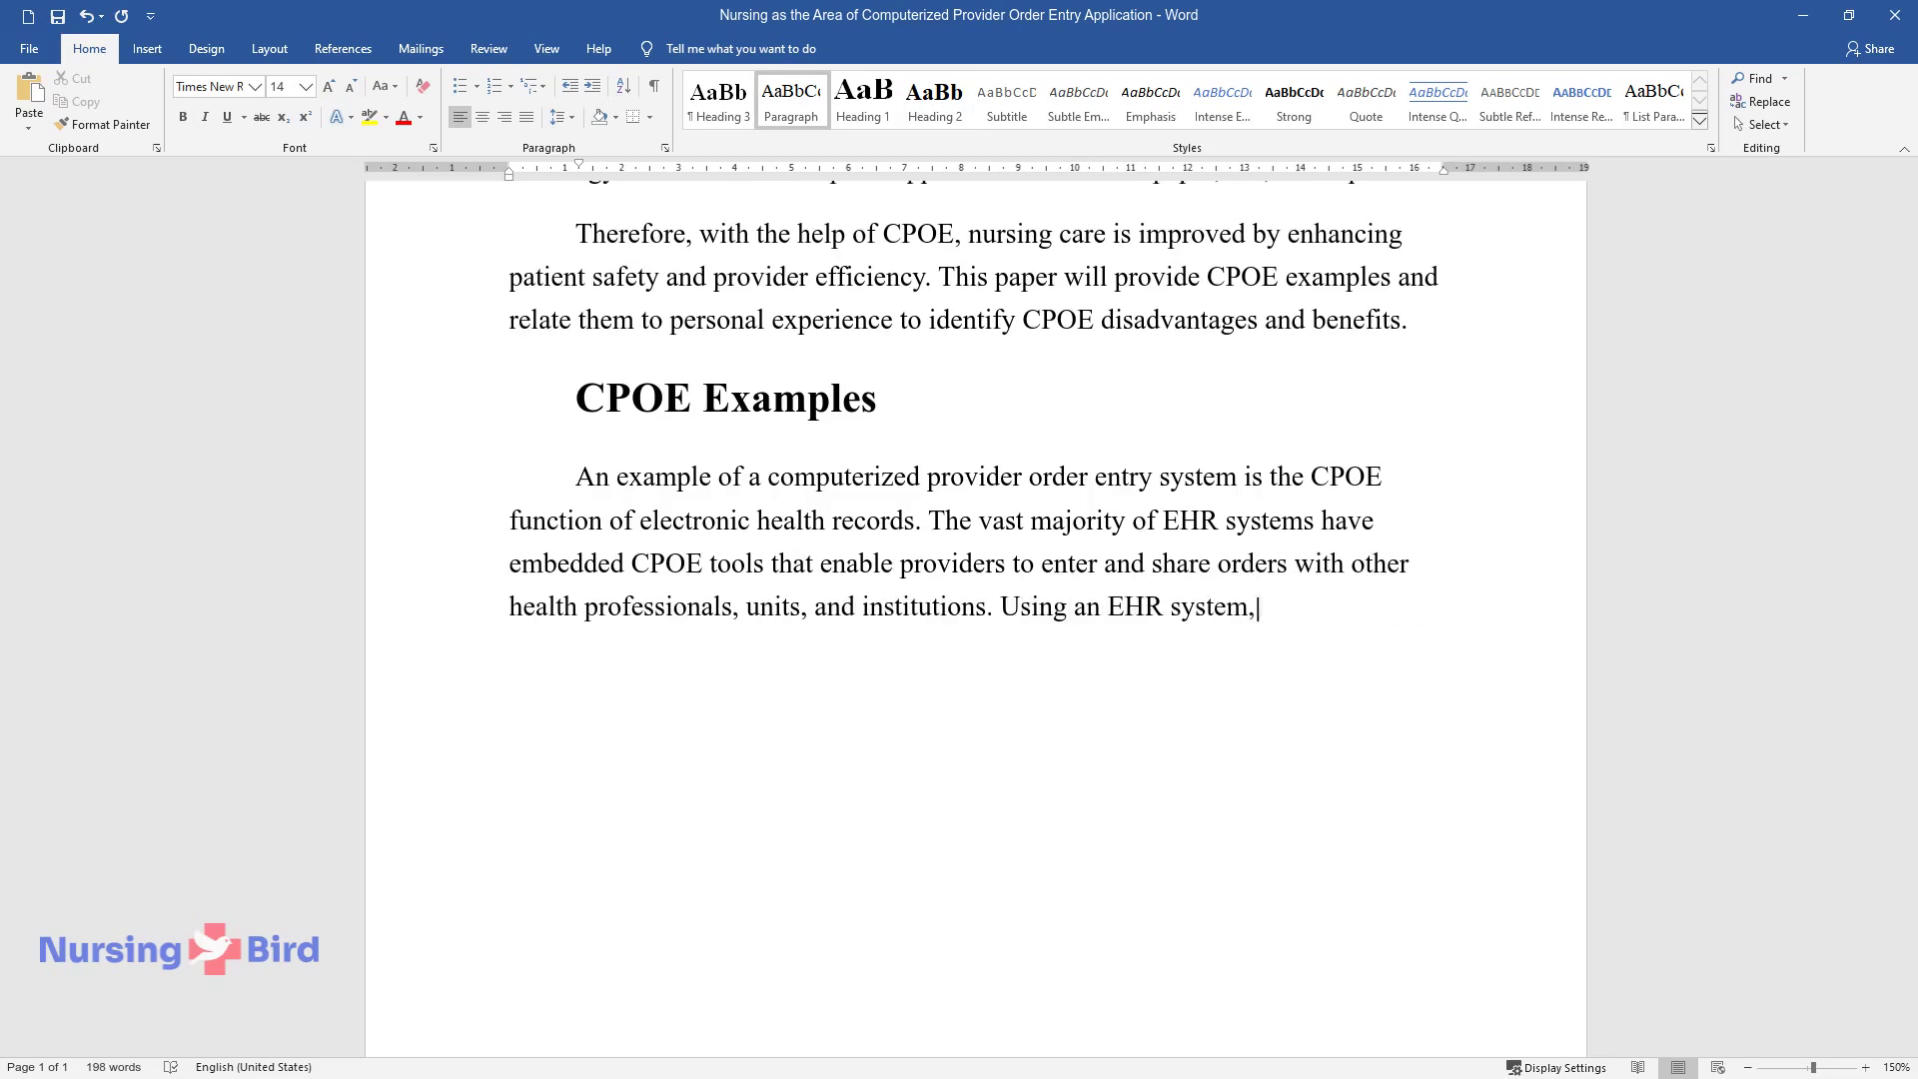
pyautogui.write(' a provider woul')
pyautogui.write('d input all of t')
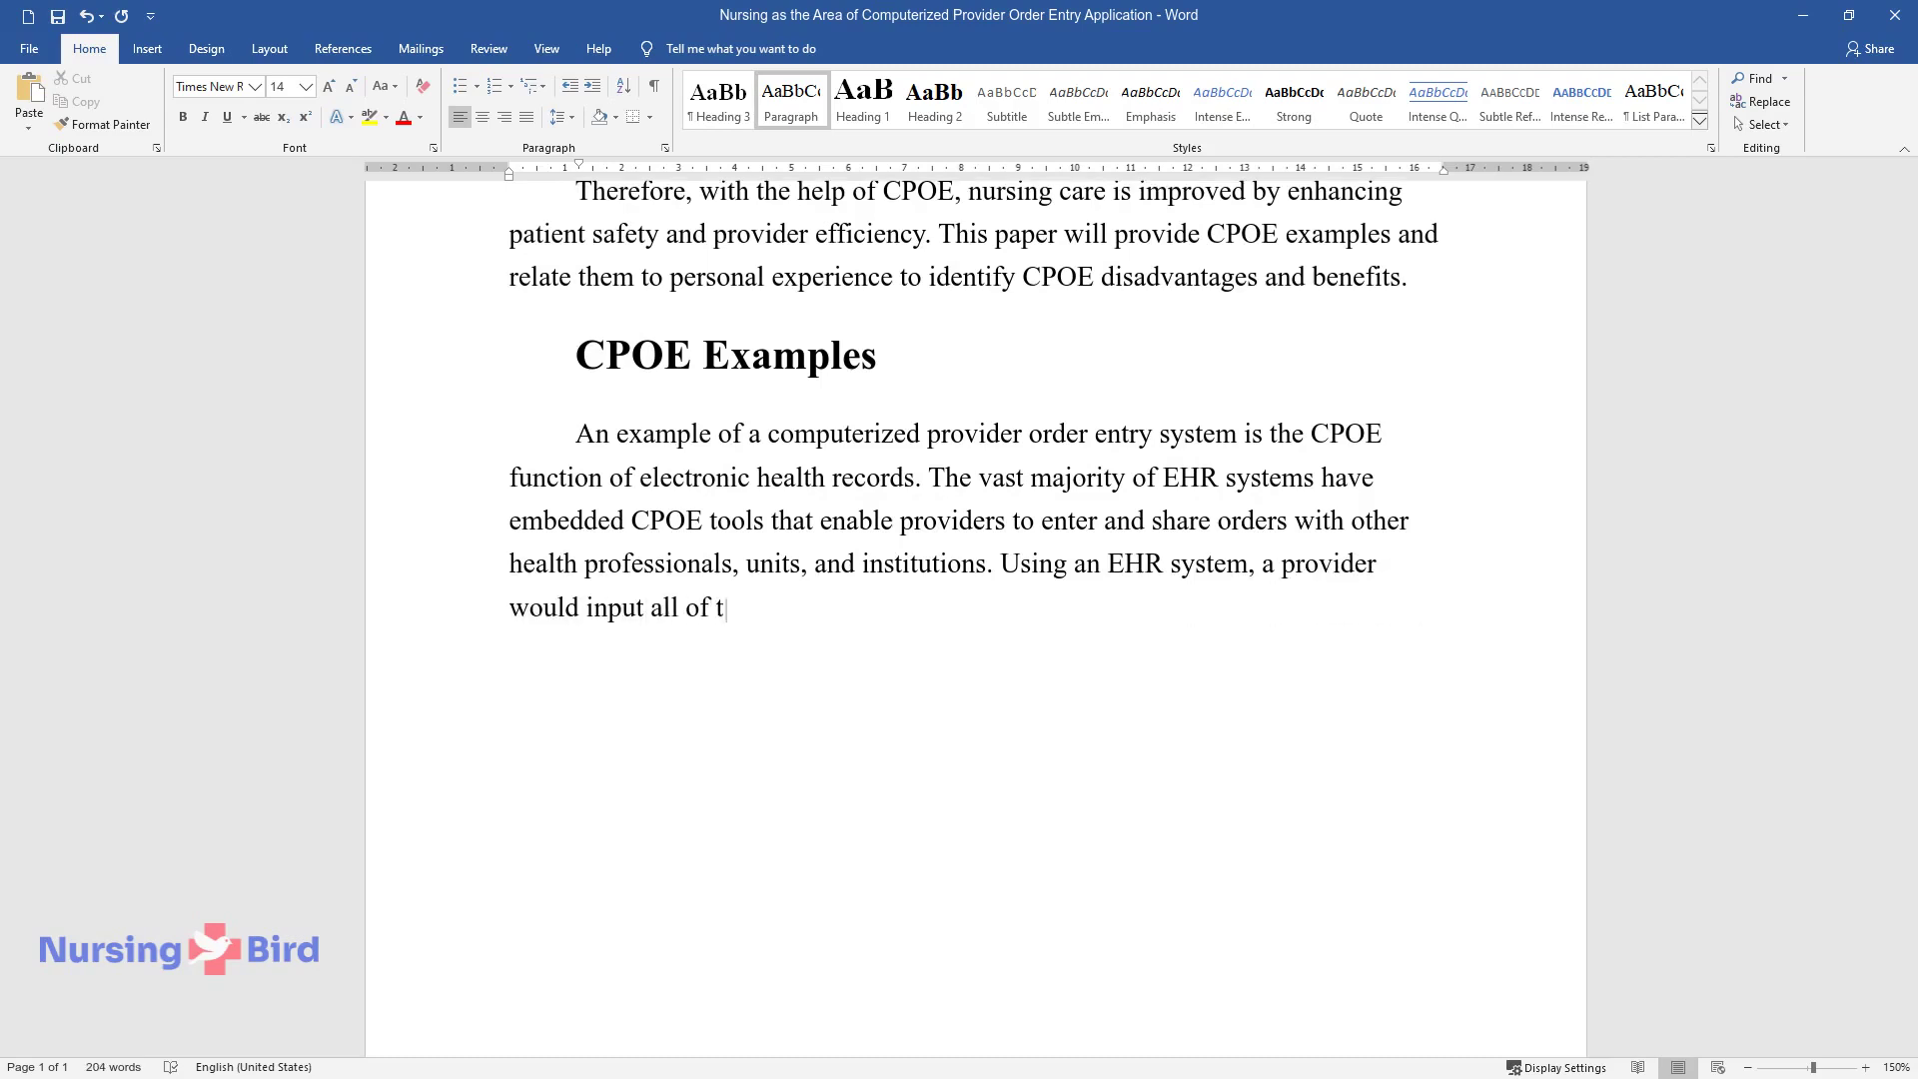
pyautogui.write('he orders related to the diagnosi')
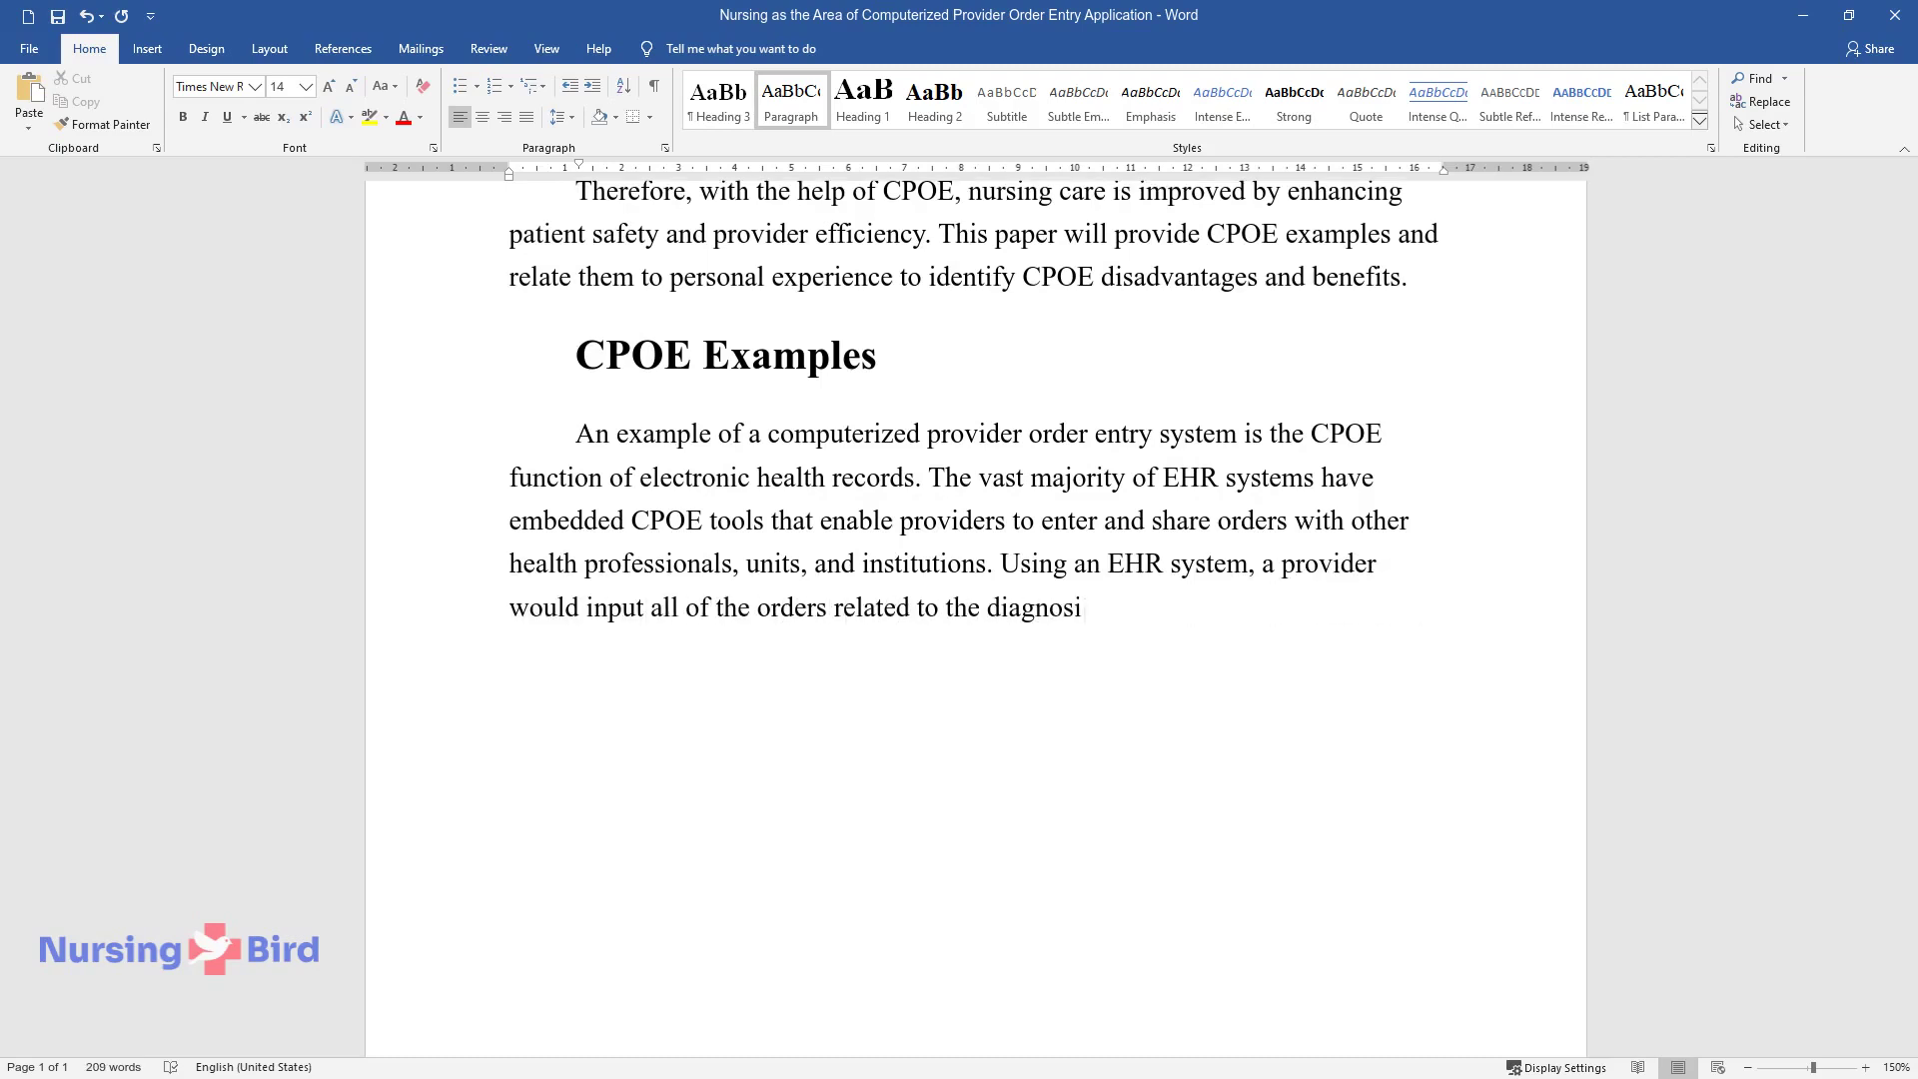
pyautogui.write('s and treatment of a patient int')
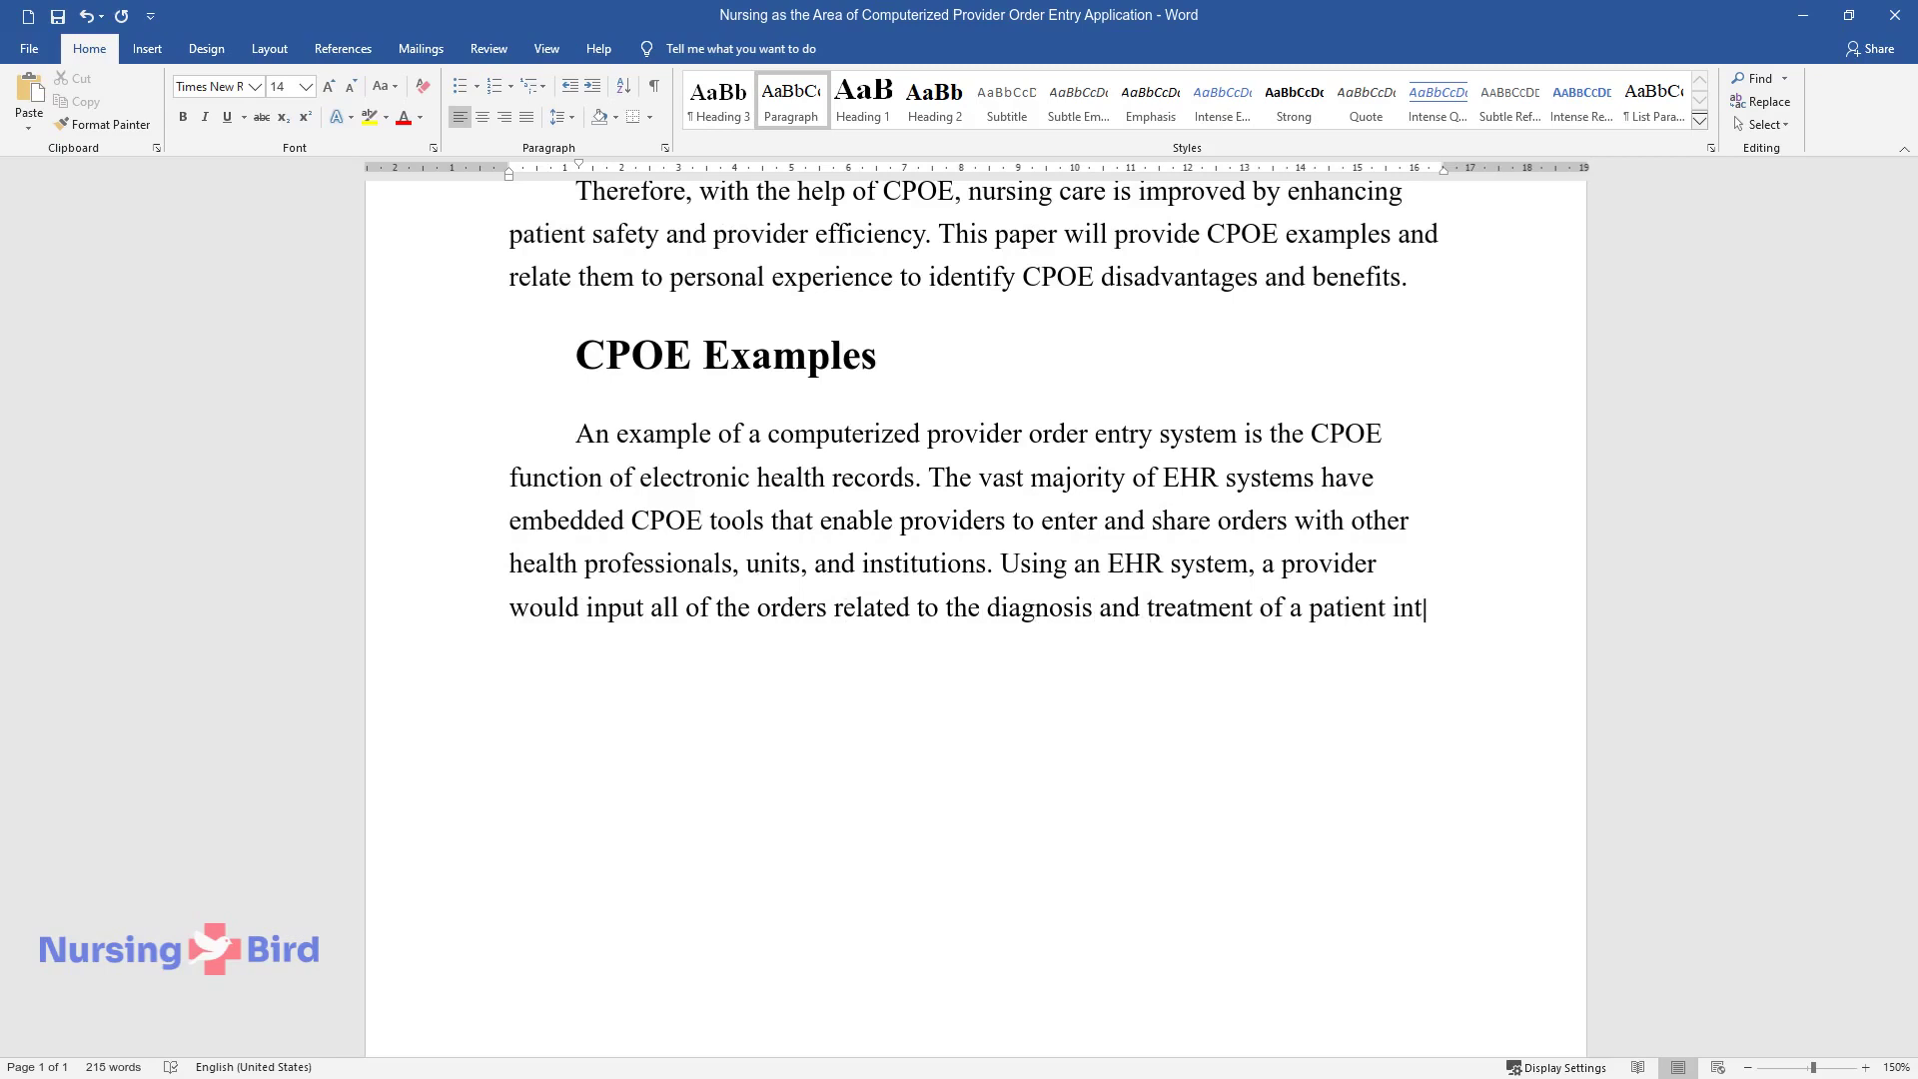
pyautogui.write('o the patient record, and the ap')
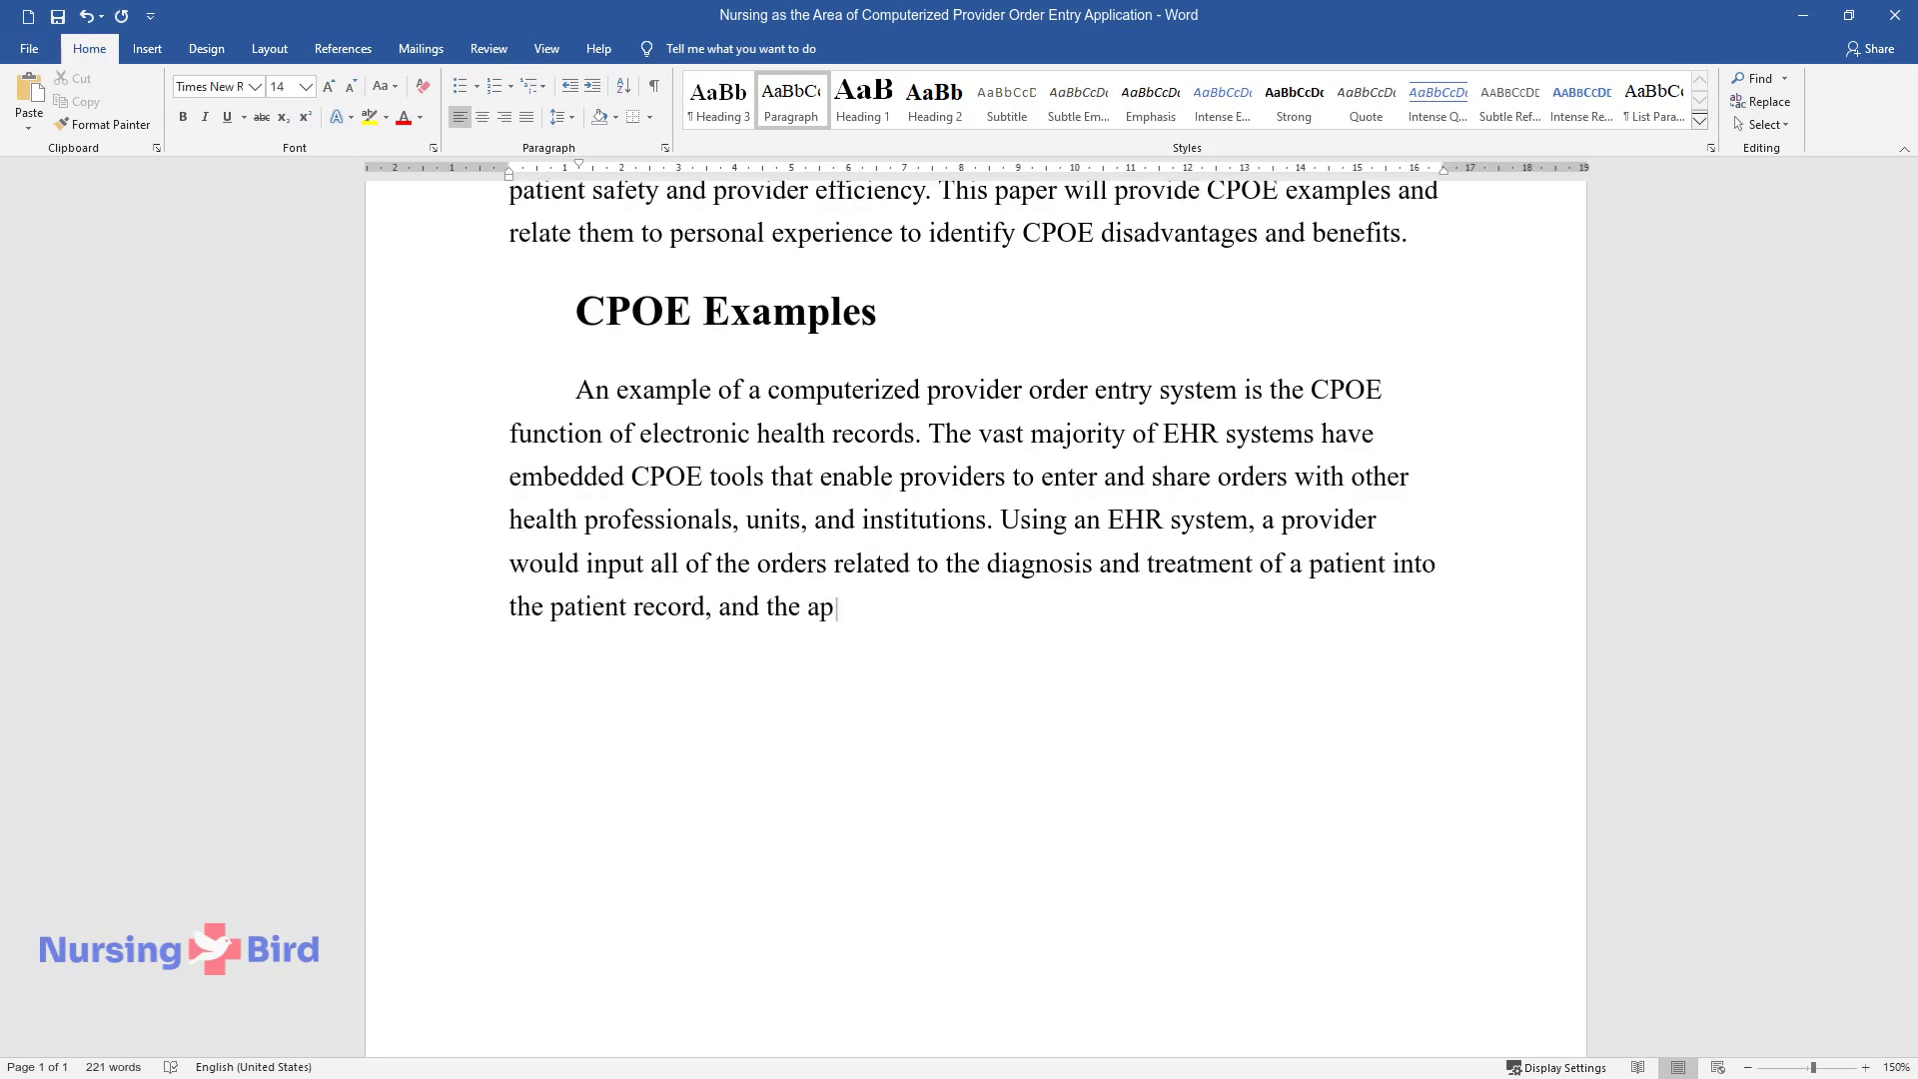
pyautogui.write('propriate data would then be for')
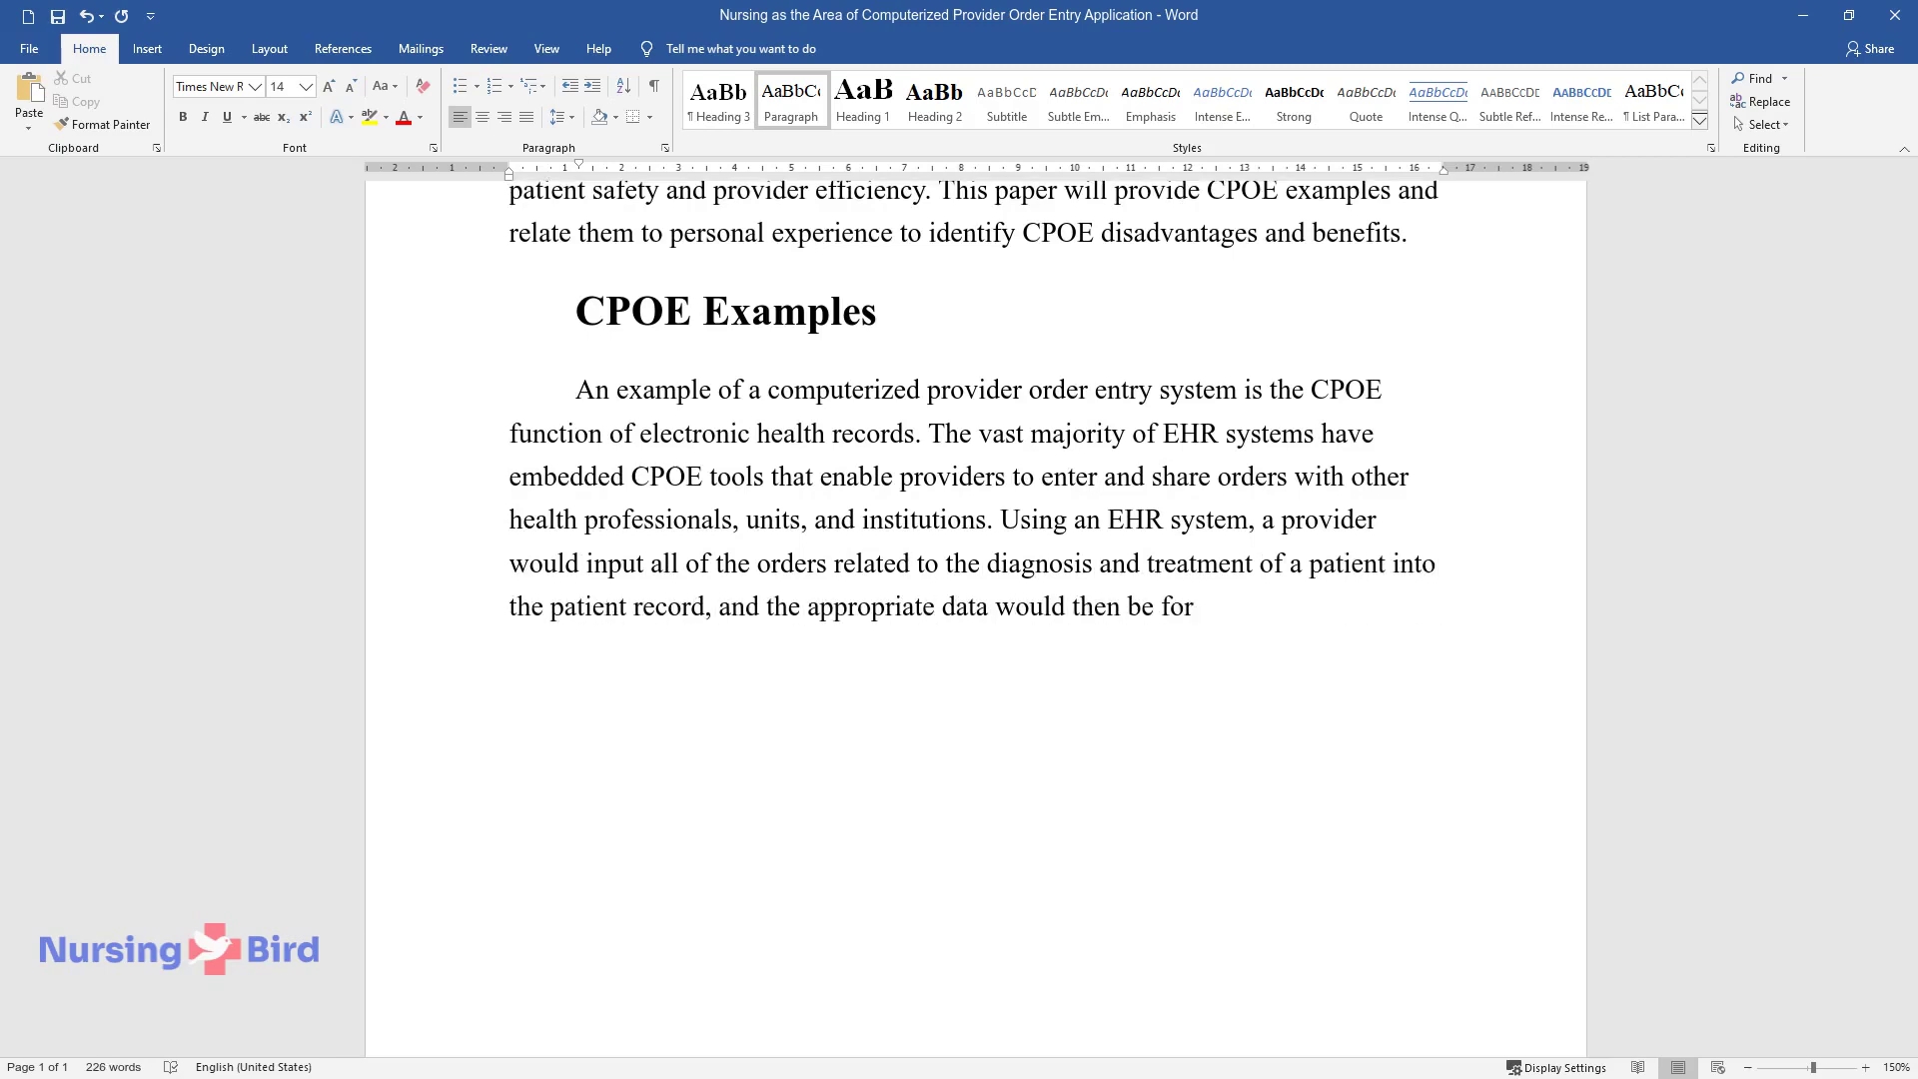
pyautogui.write('warded to other staff.')
pyautogui.press('Return')
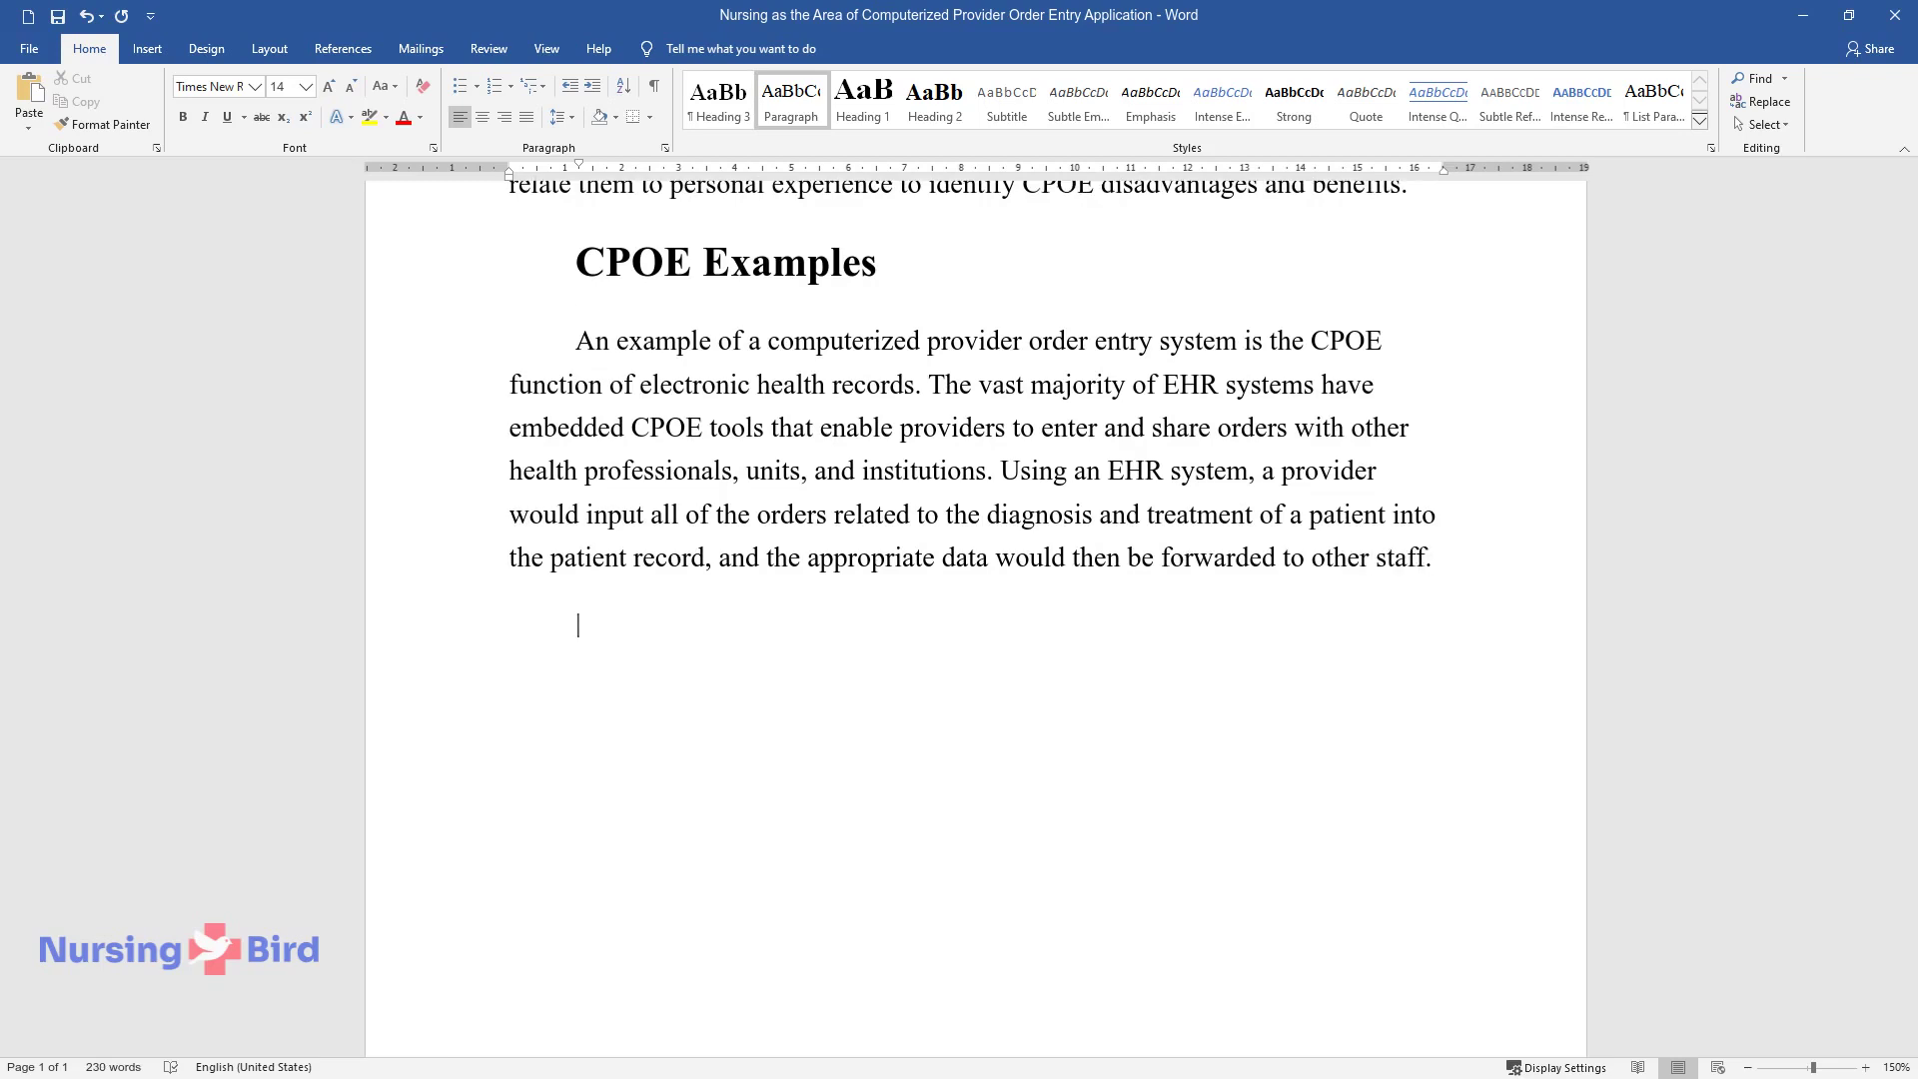
# Step: Write the laboratory test and MRI example paragraph ending with entry into the CPOE record
pyautogui.write('For instance, if laboratory')
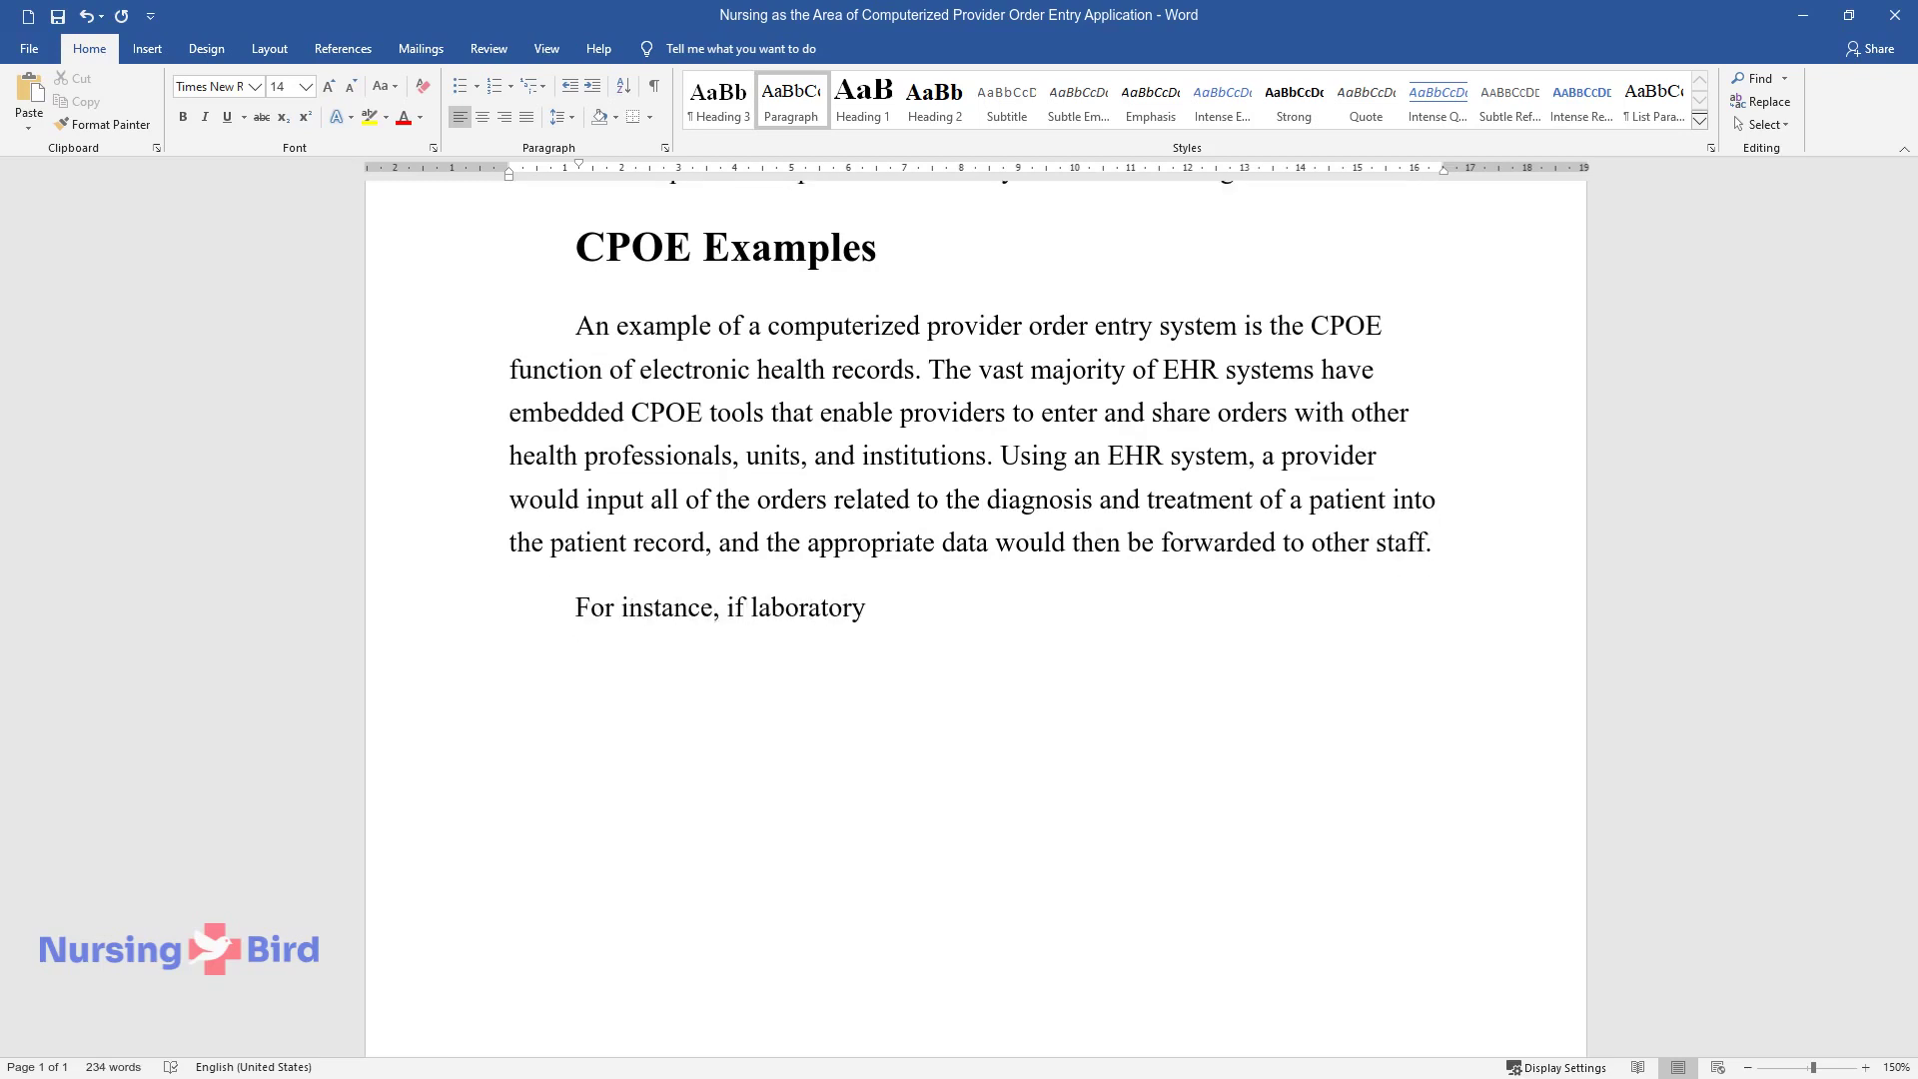
pyautogui.write(' tests or an MRI are required to')
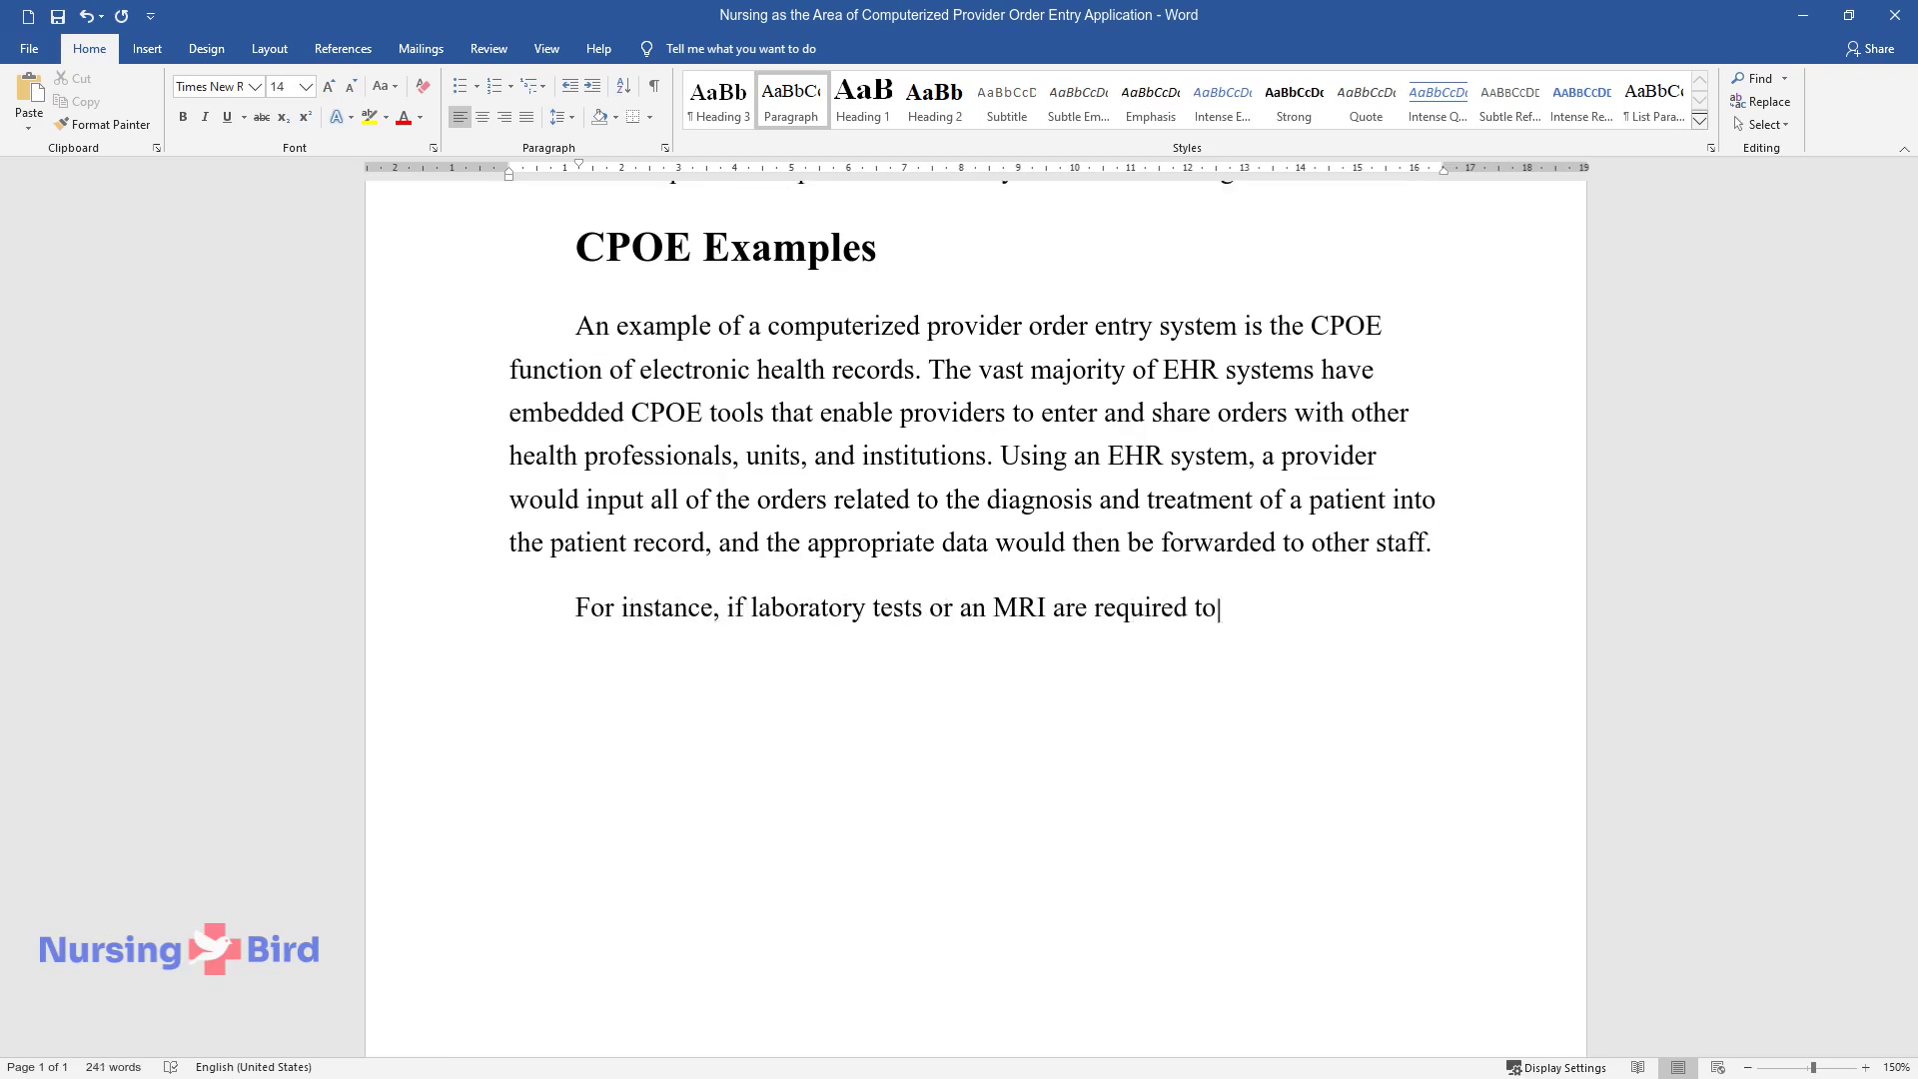
pyautogui.write(' establish a diagnosis, lab tec')
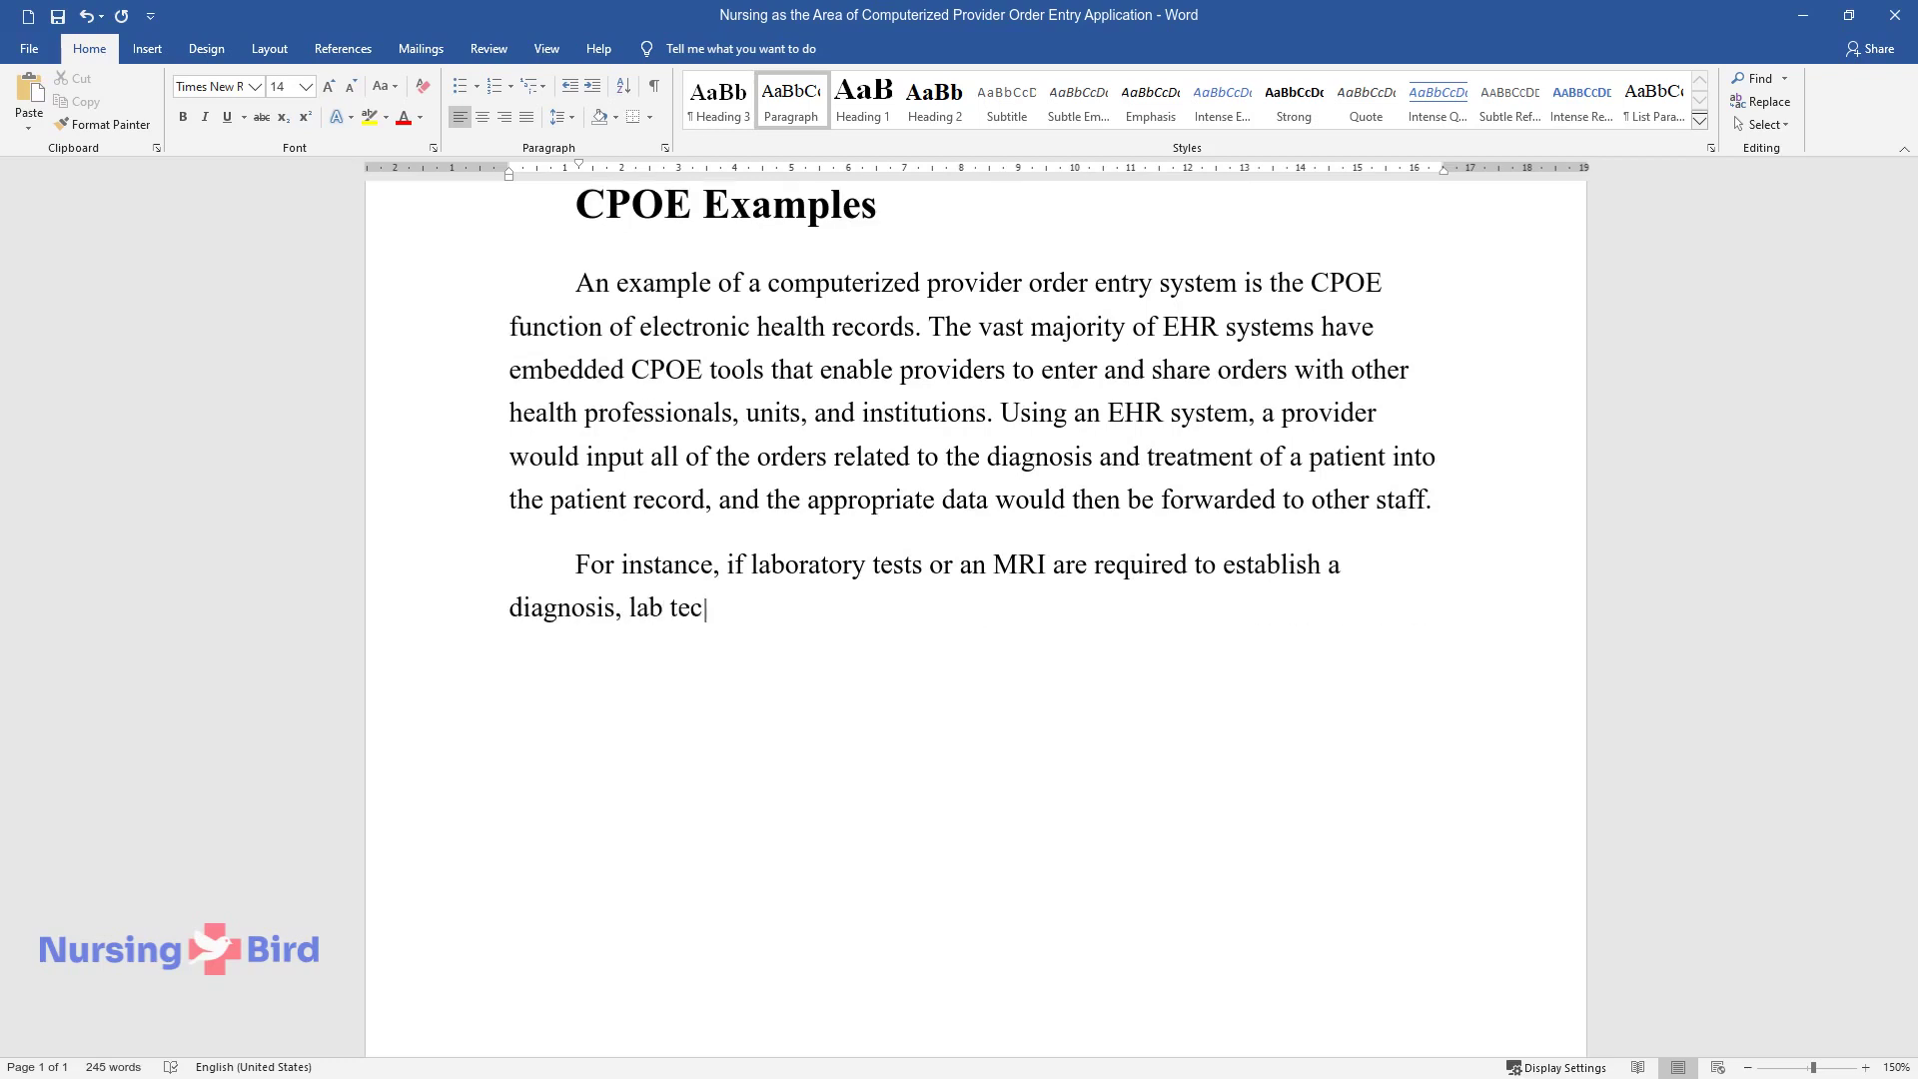
pyautogui.write('hnicians would receive the order')
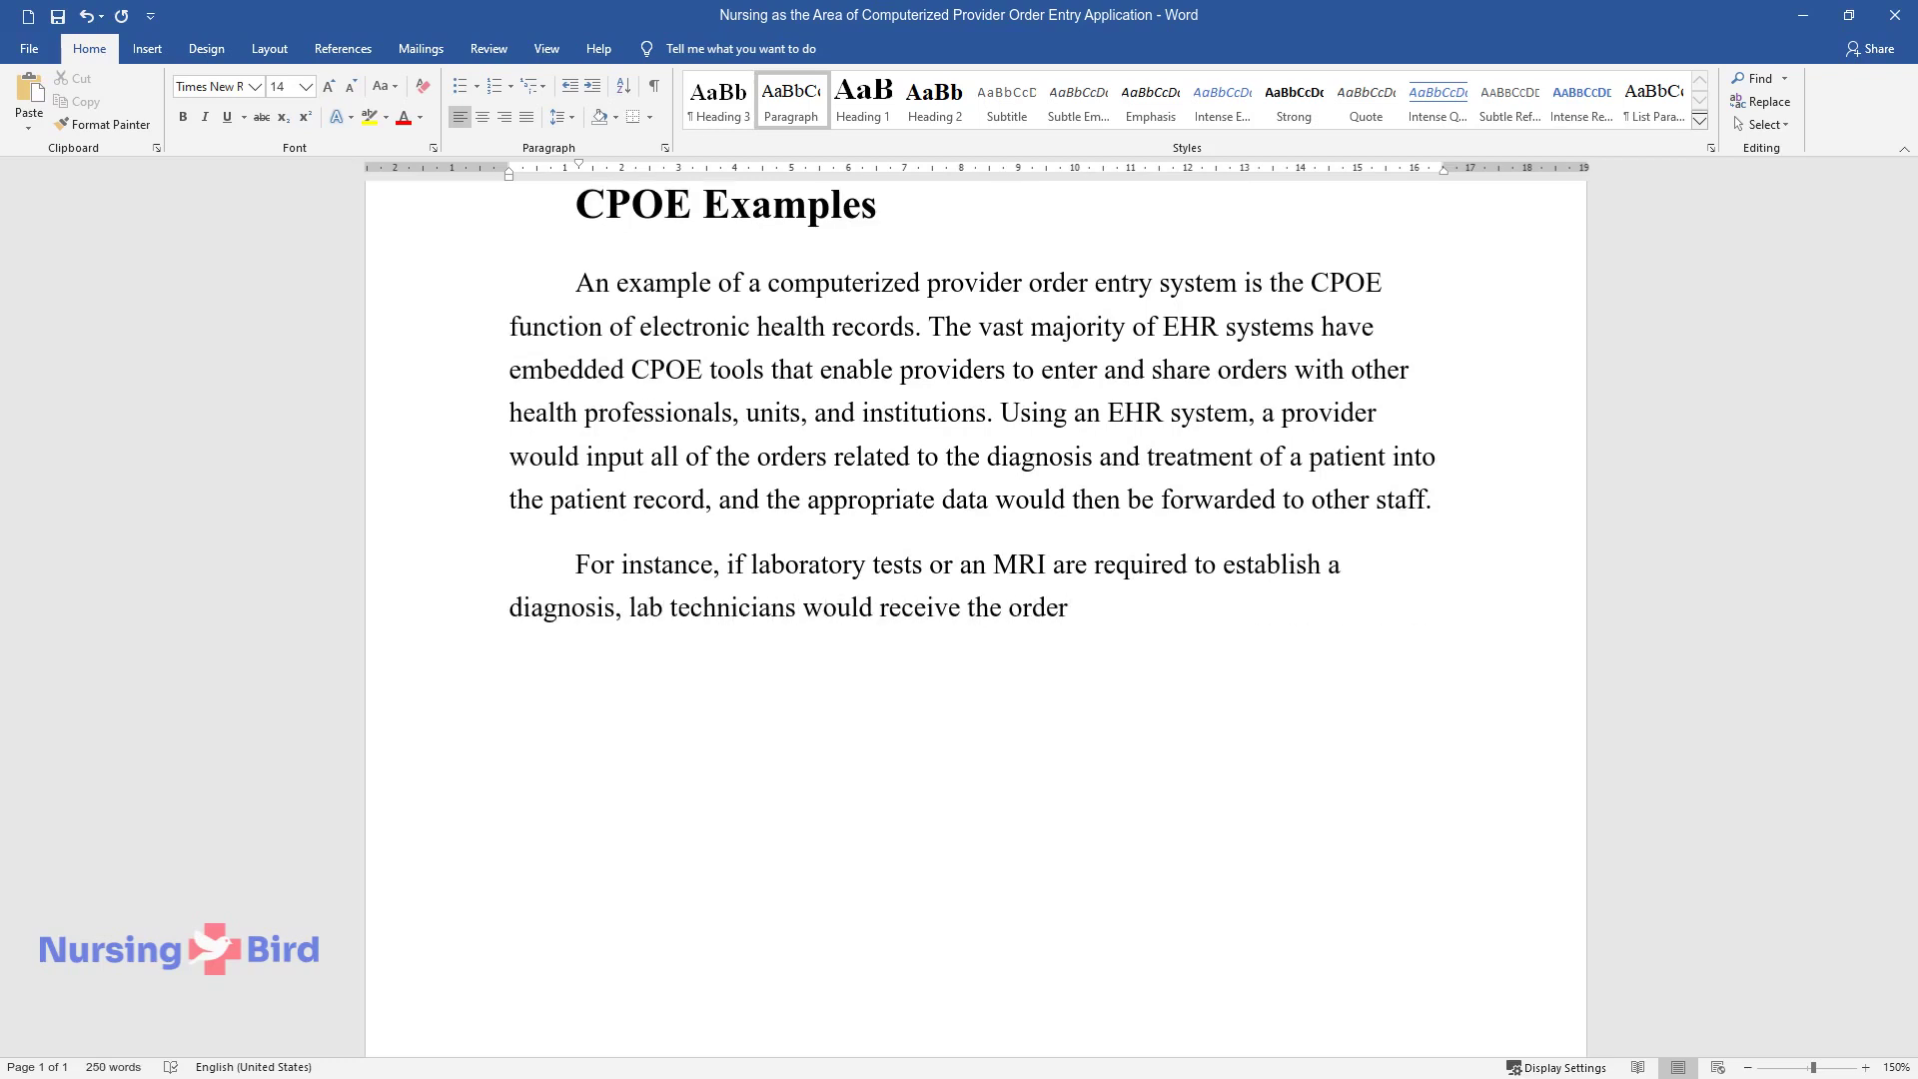
pyautogui.write(' and proceed with the request. A')
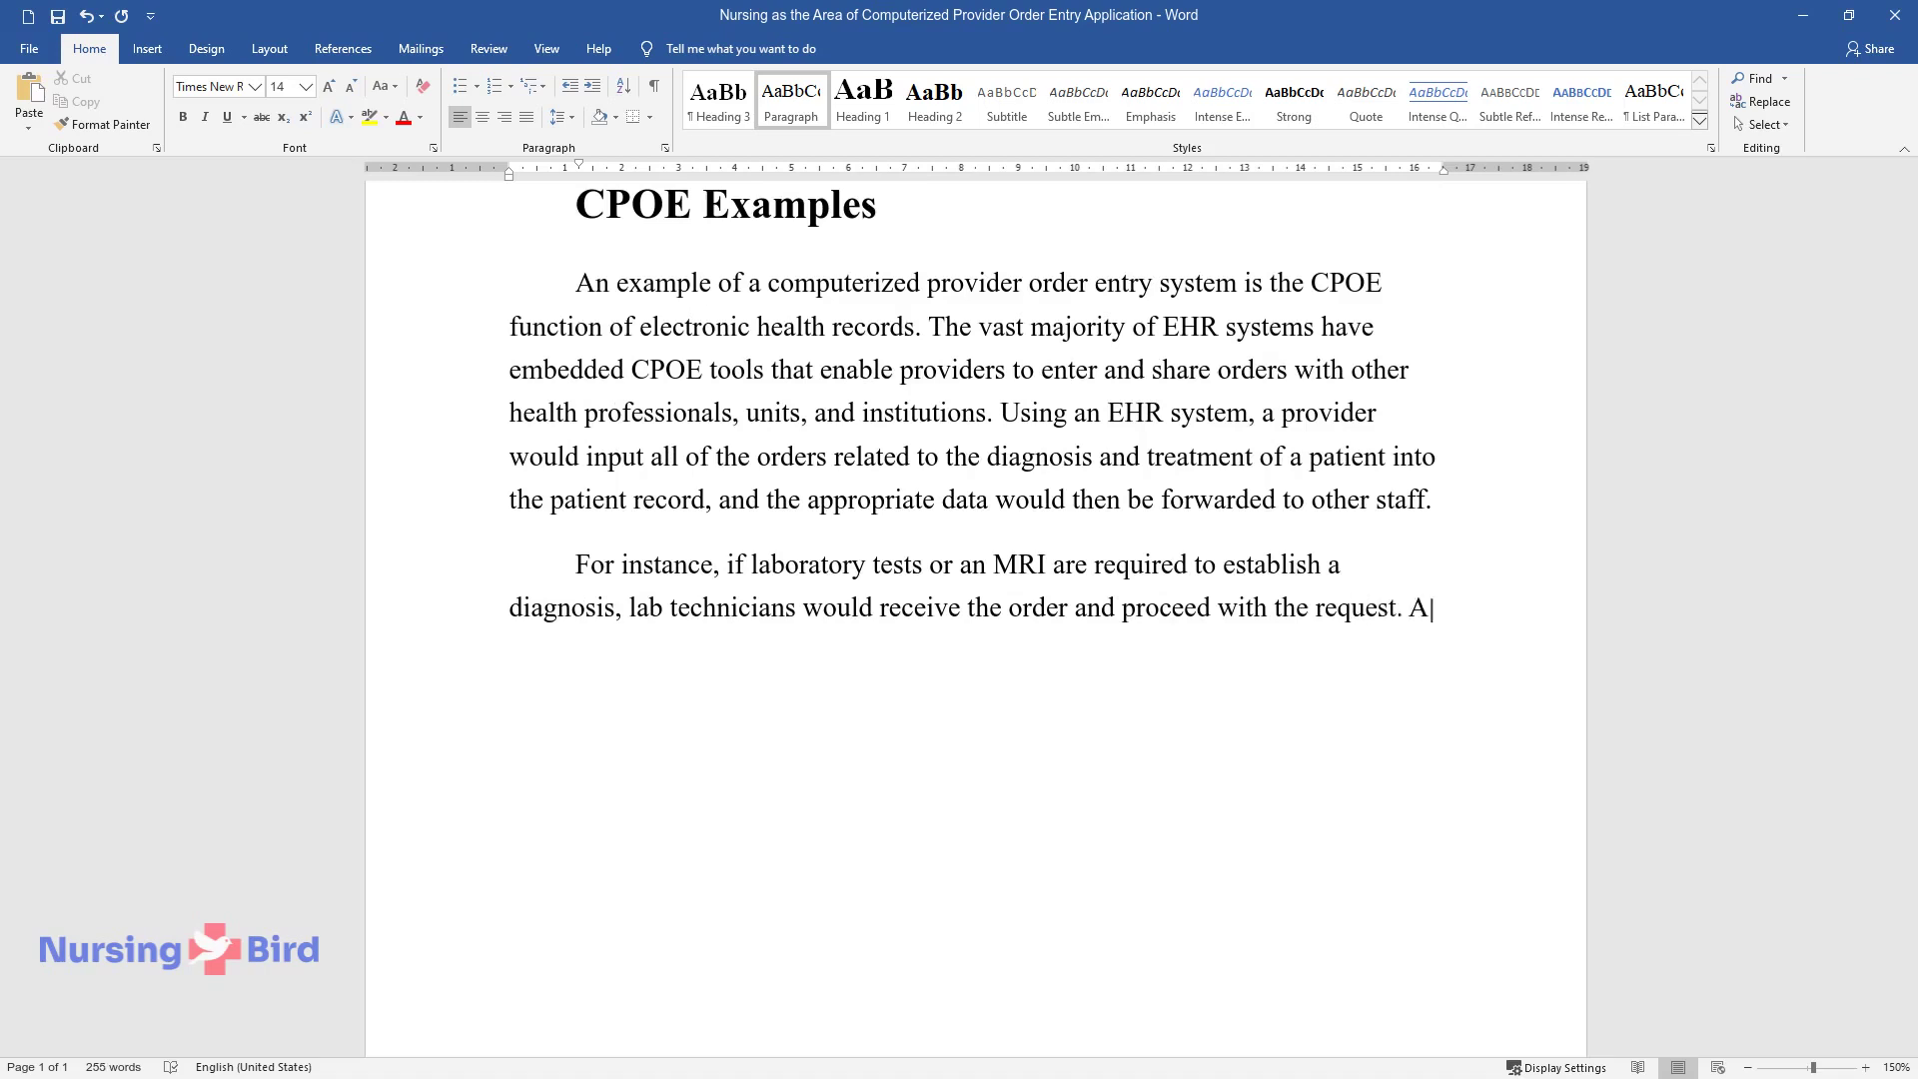
pyautogui.write('fter the results are obtained, ')
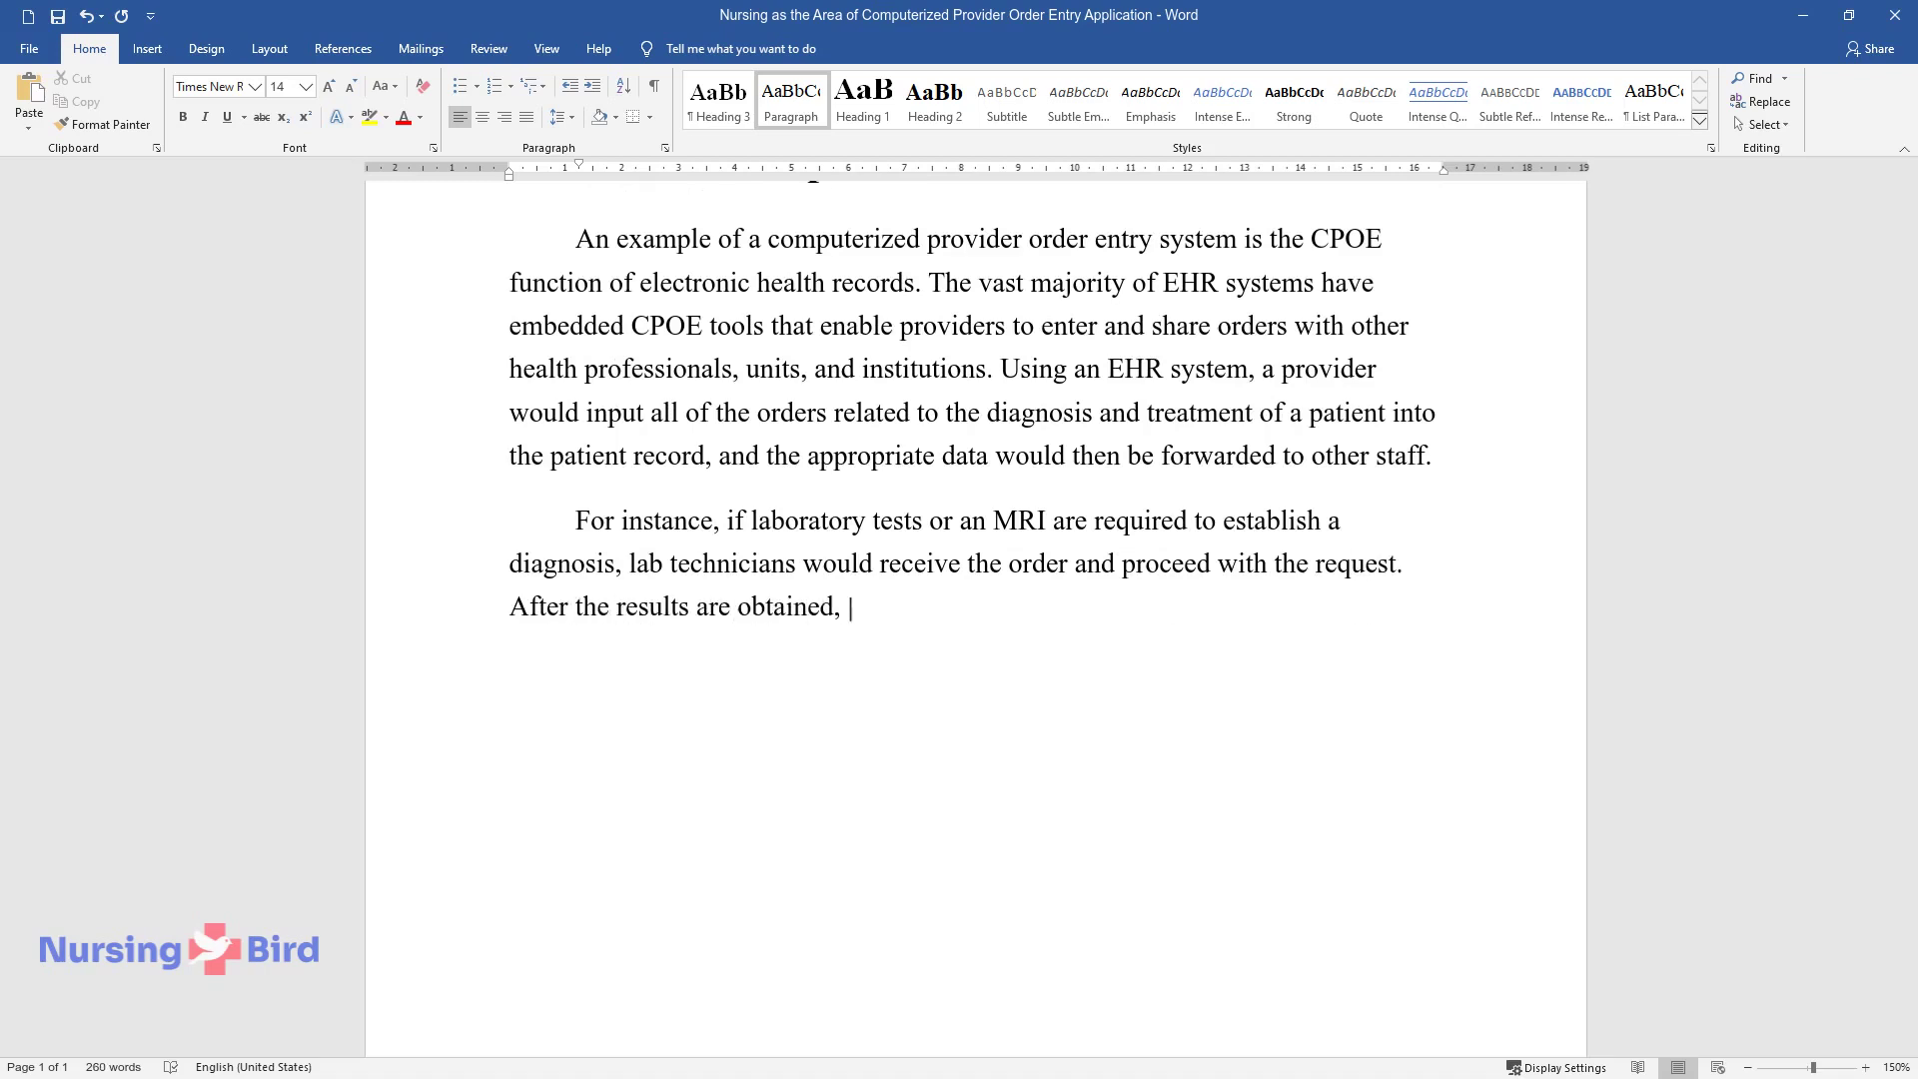
pyautogui.write('they are also entered into the E')
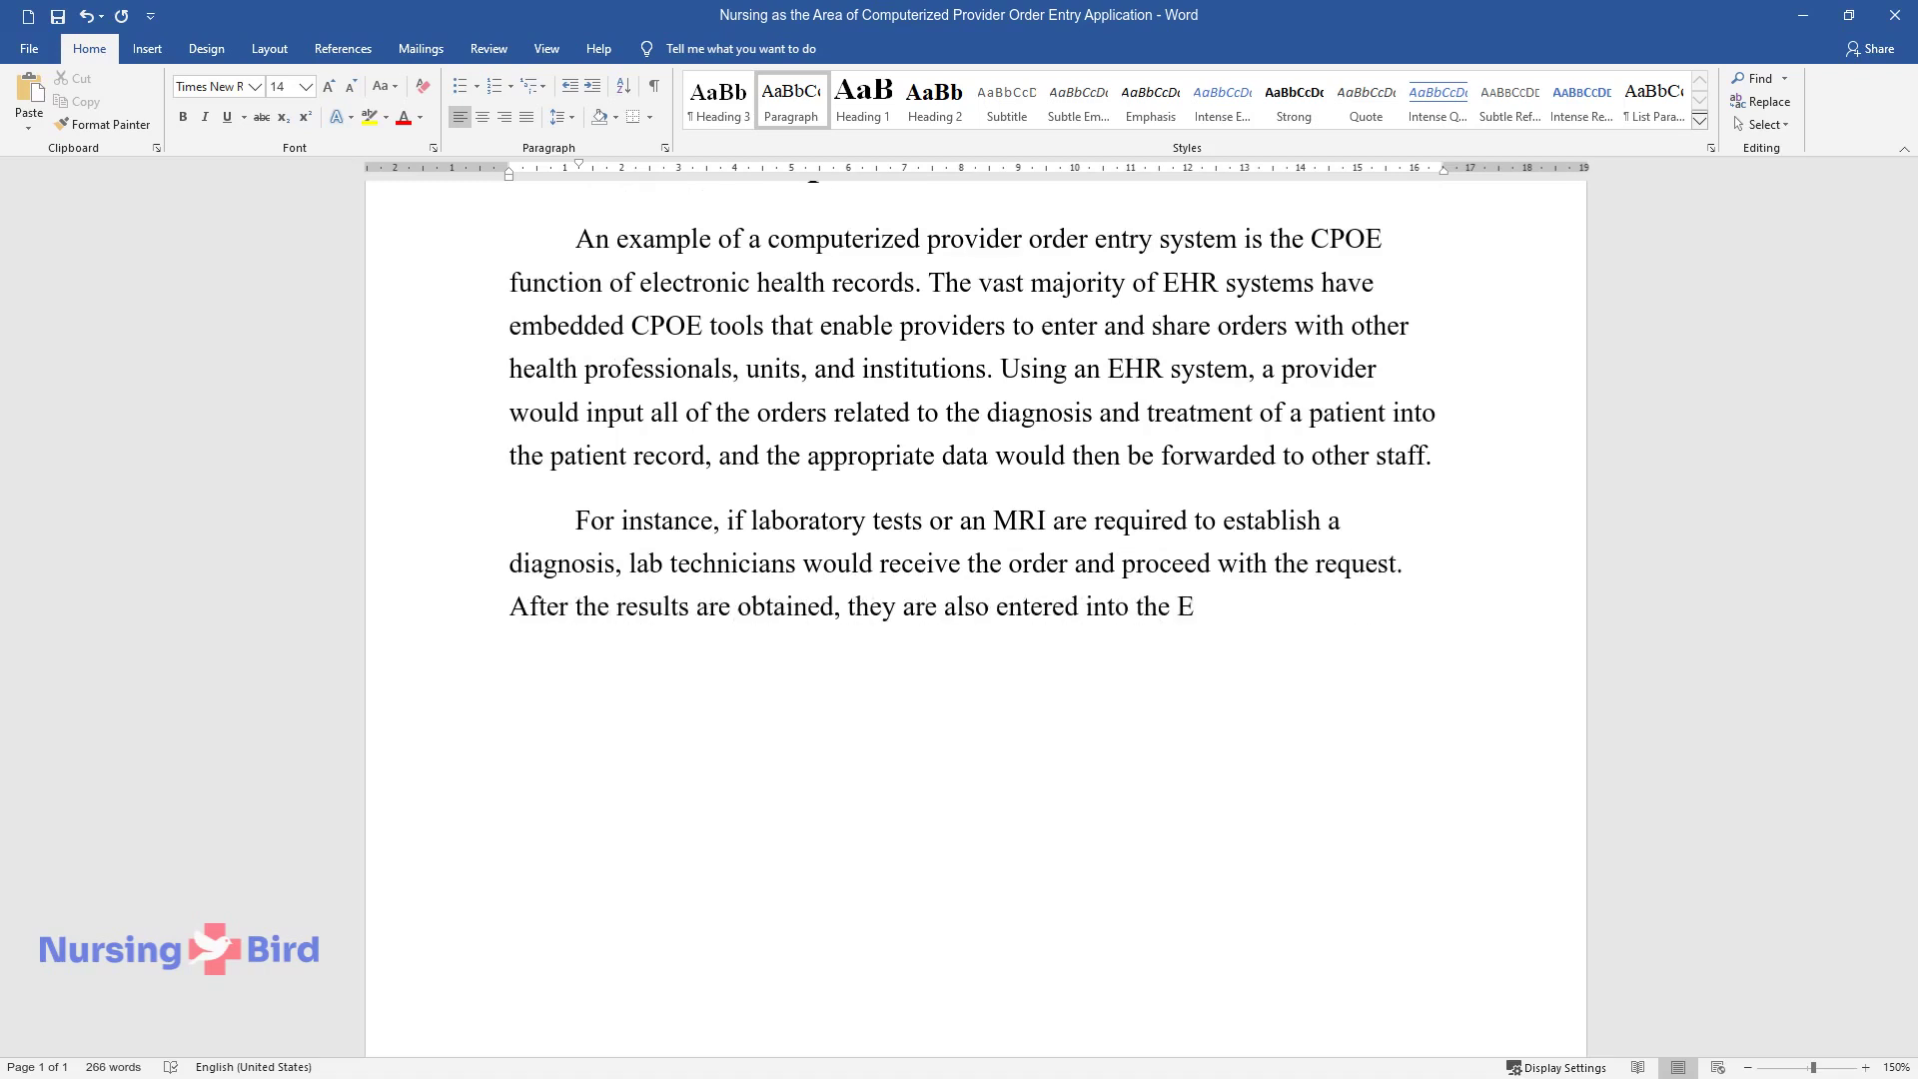
pyautogui.write('HR of a patient and forwarded to')
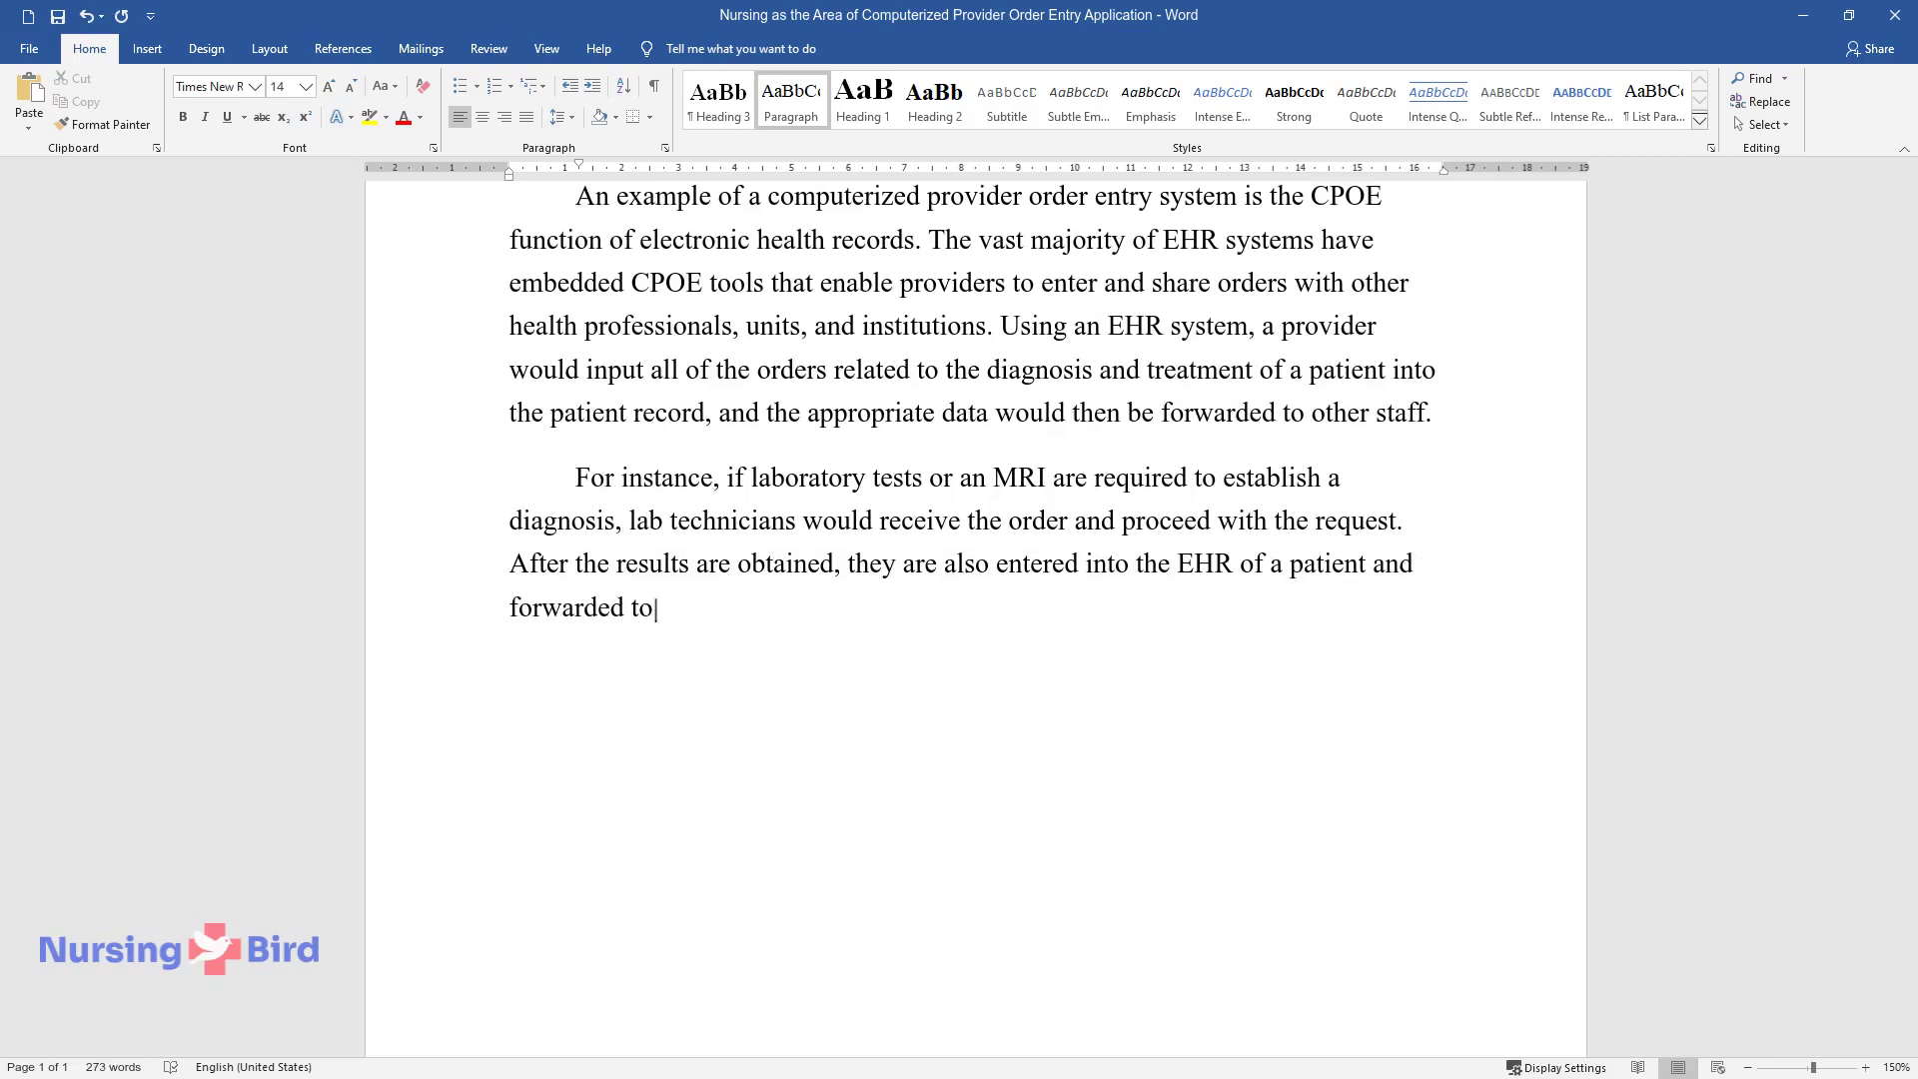
pyautogui.write(' a physician or a nurse. During ')
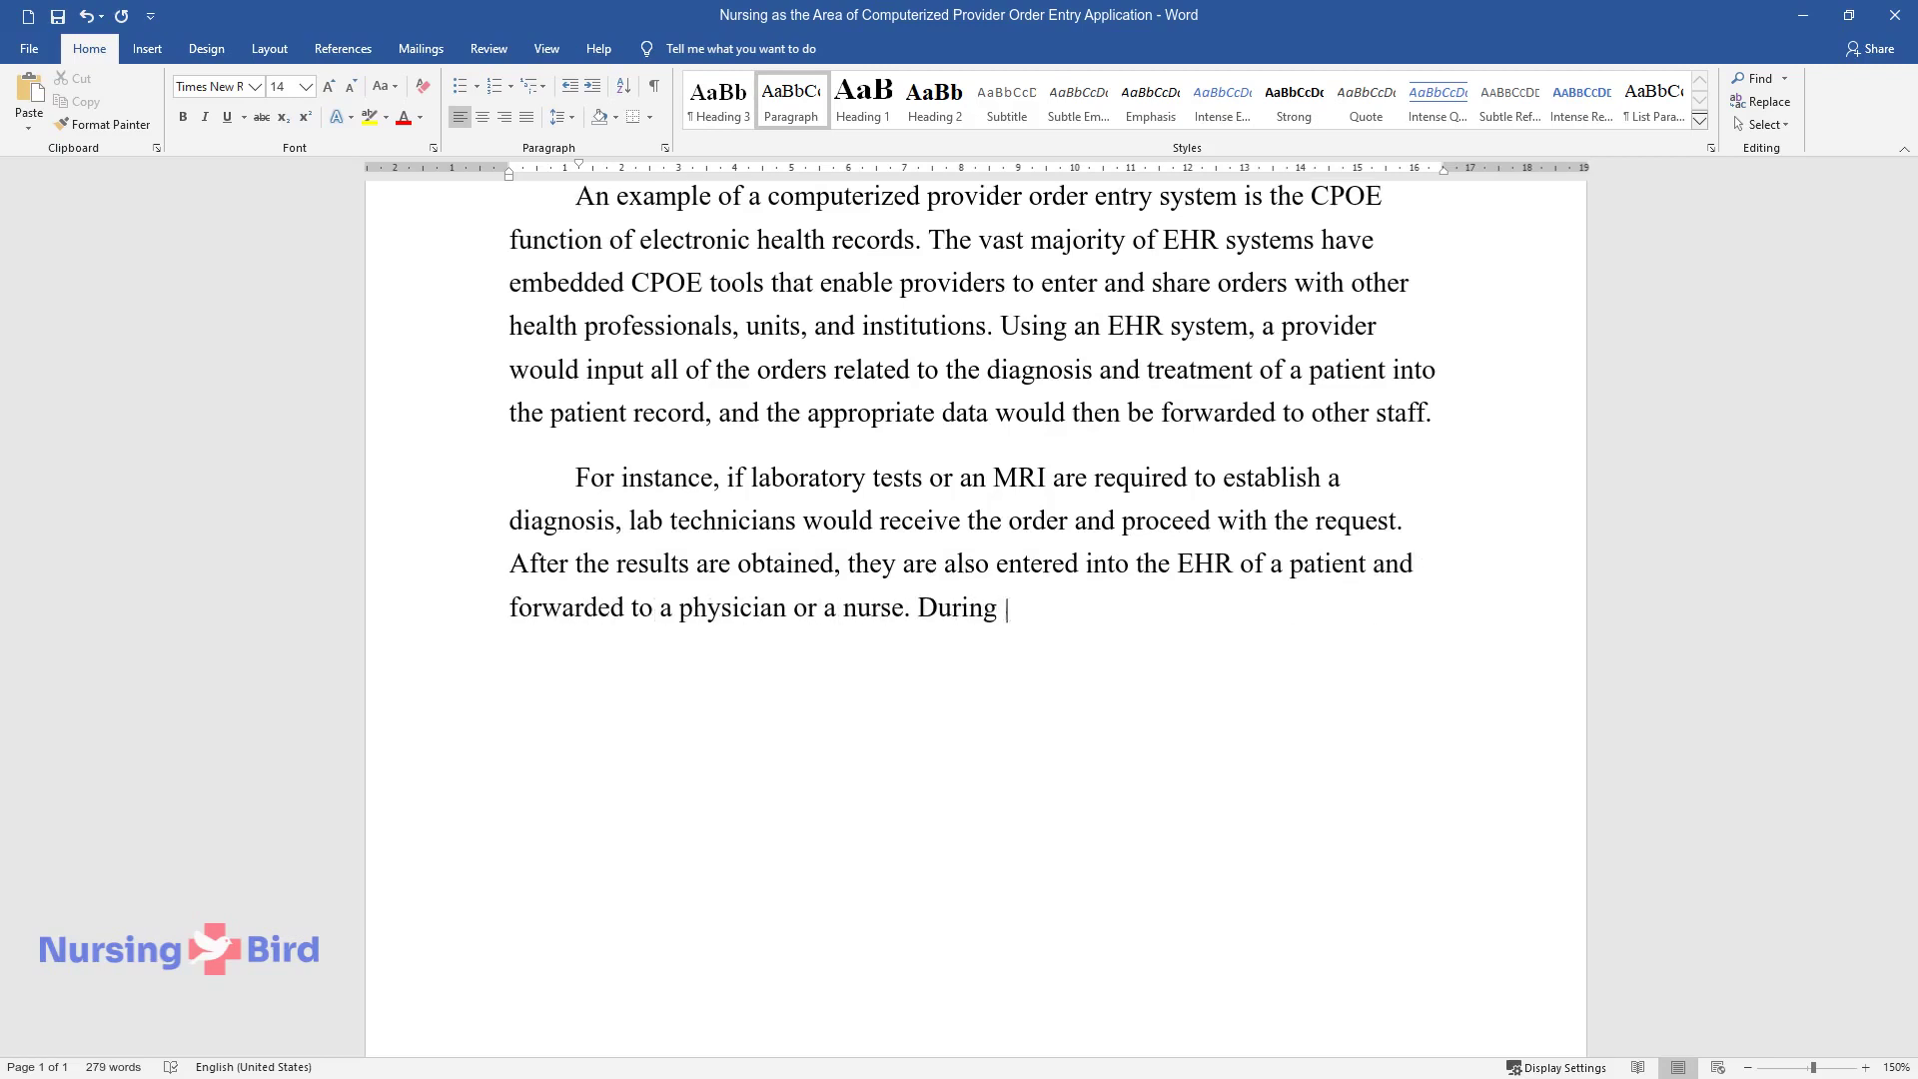
pyautogui.write('the next appointment or patient')
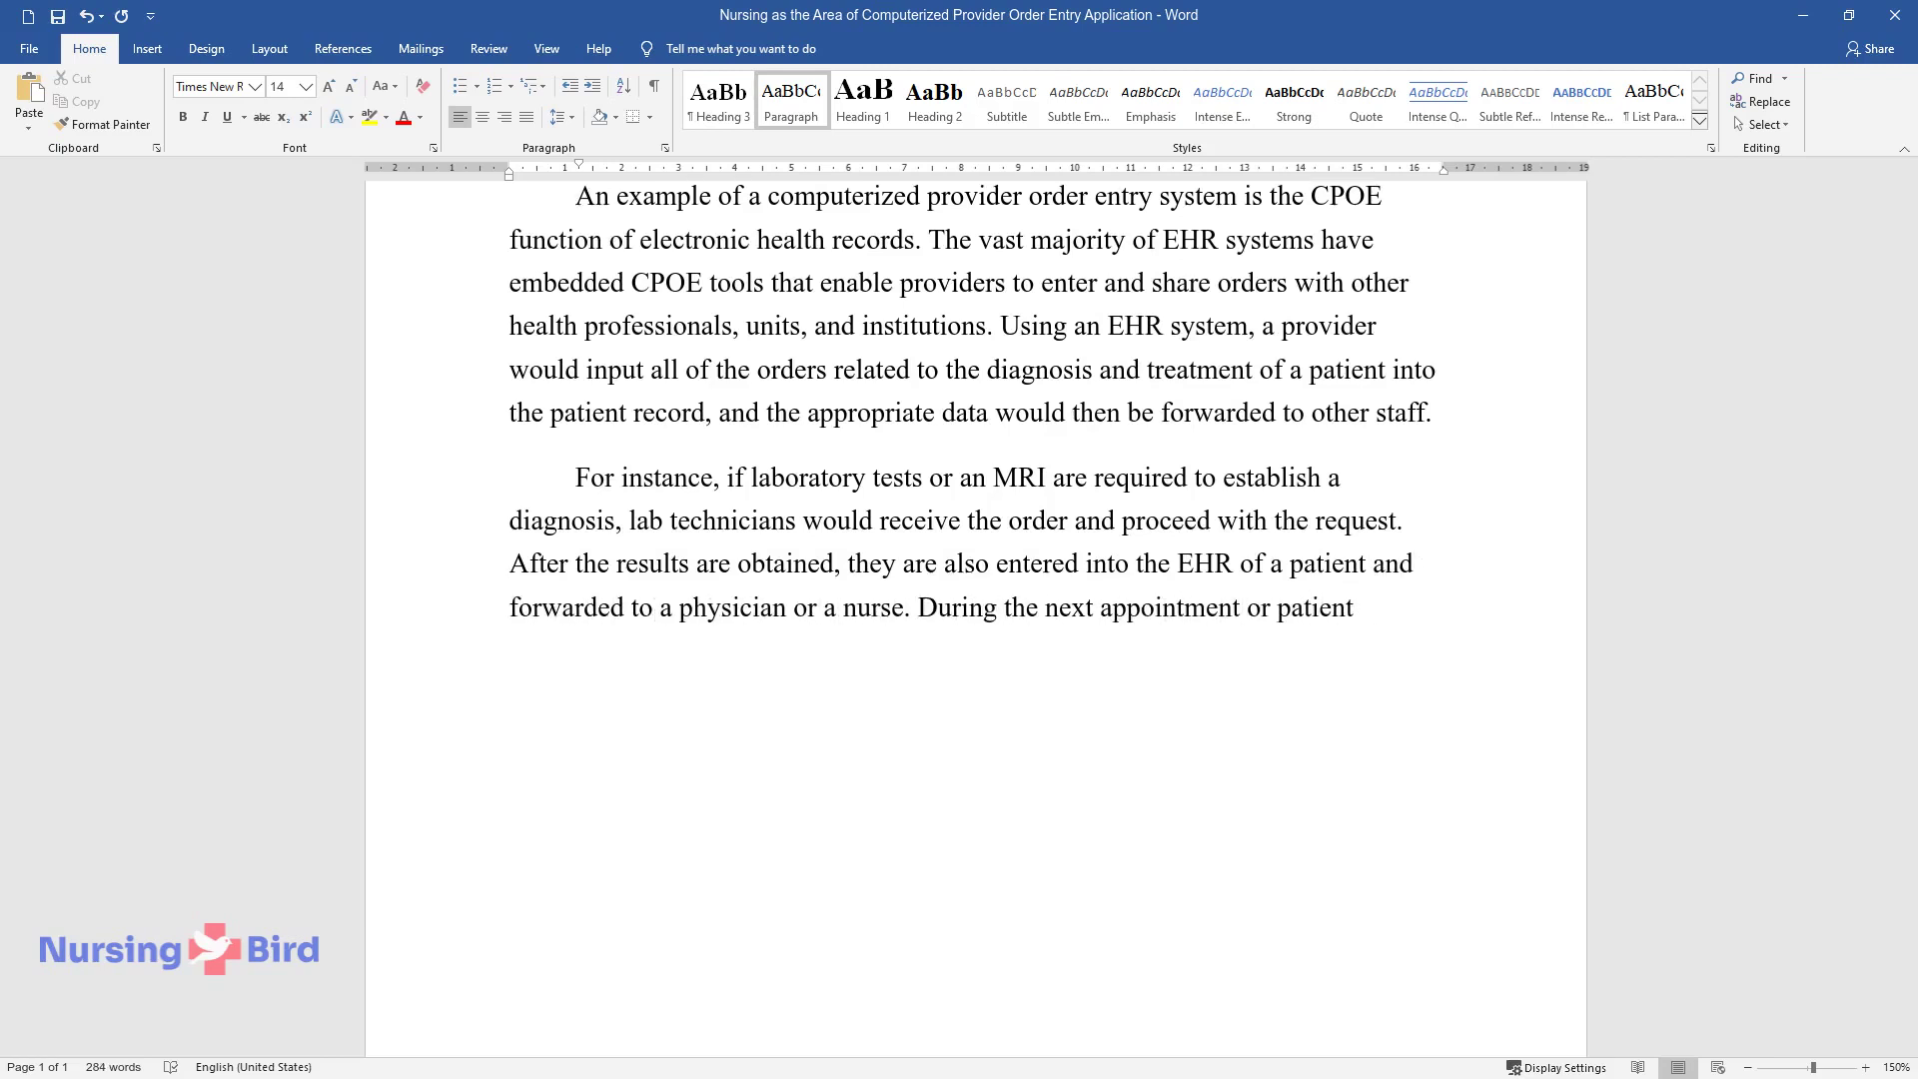
pyautogui.write(' visit, a doctor or a nu')
pyautogui.write('rse can ')
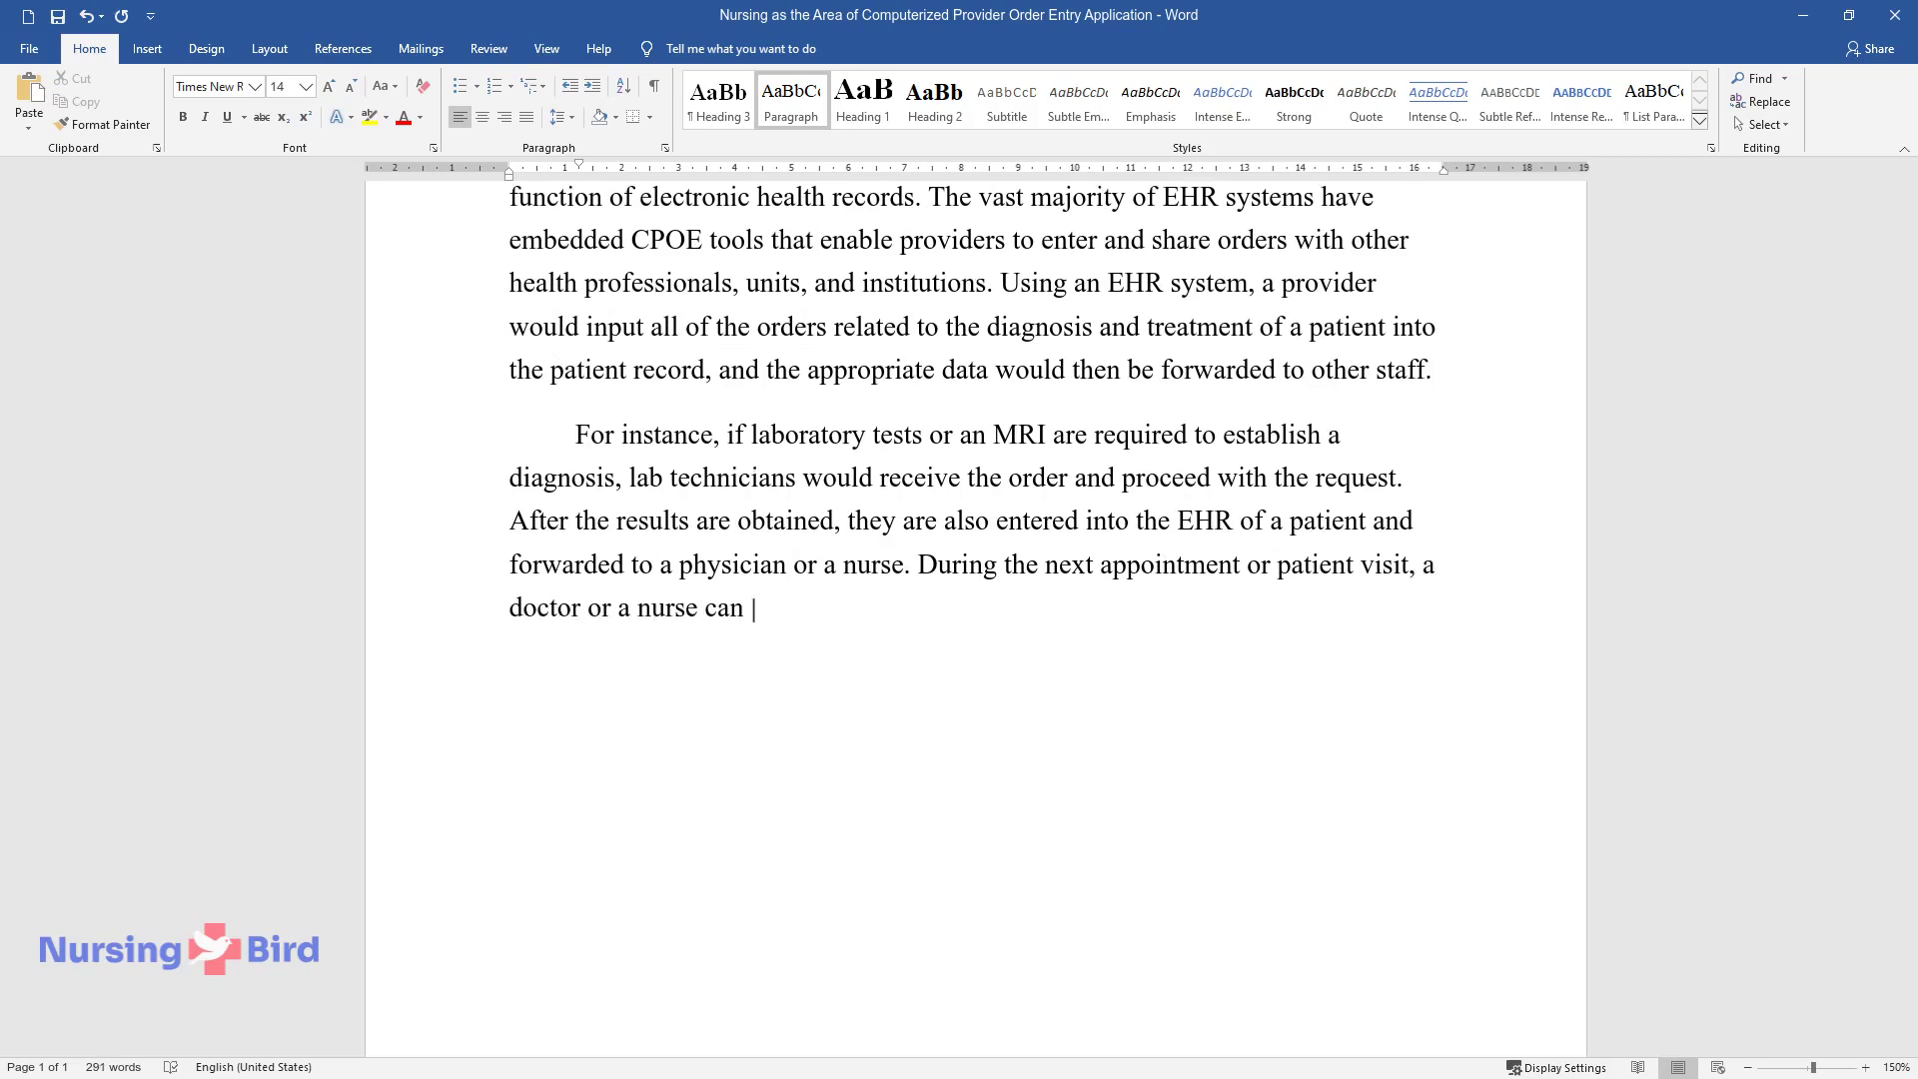
pyautogui.write('review the findings, determine t')
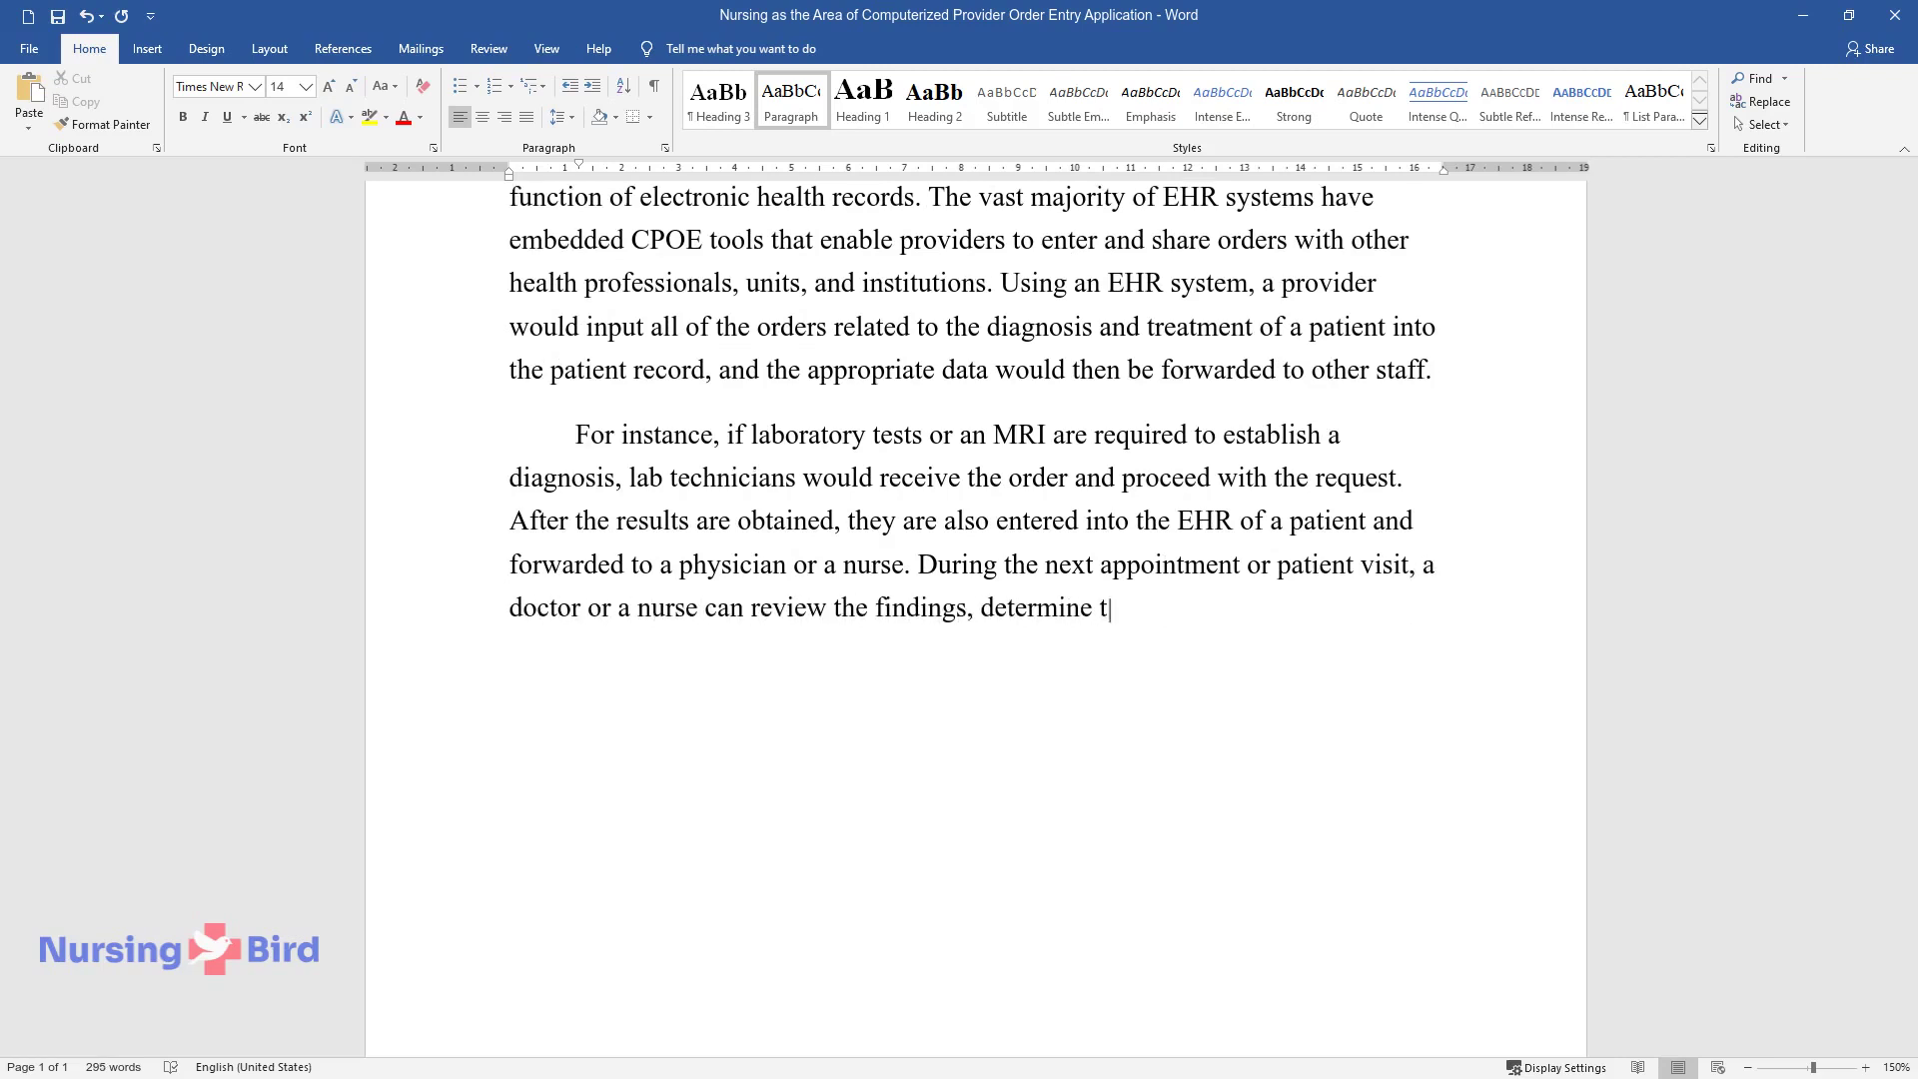
pyautogui.write('he diagnosis, and prescribe trea')
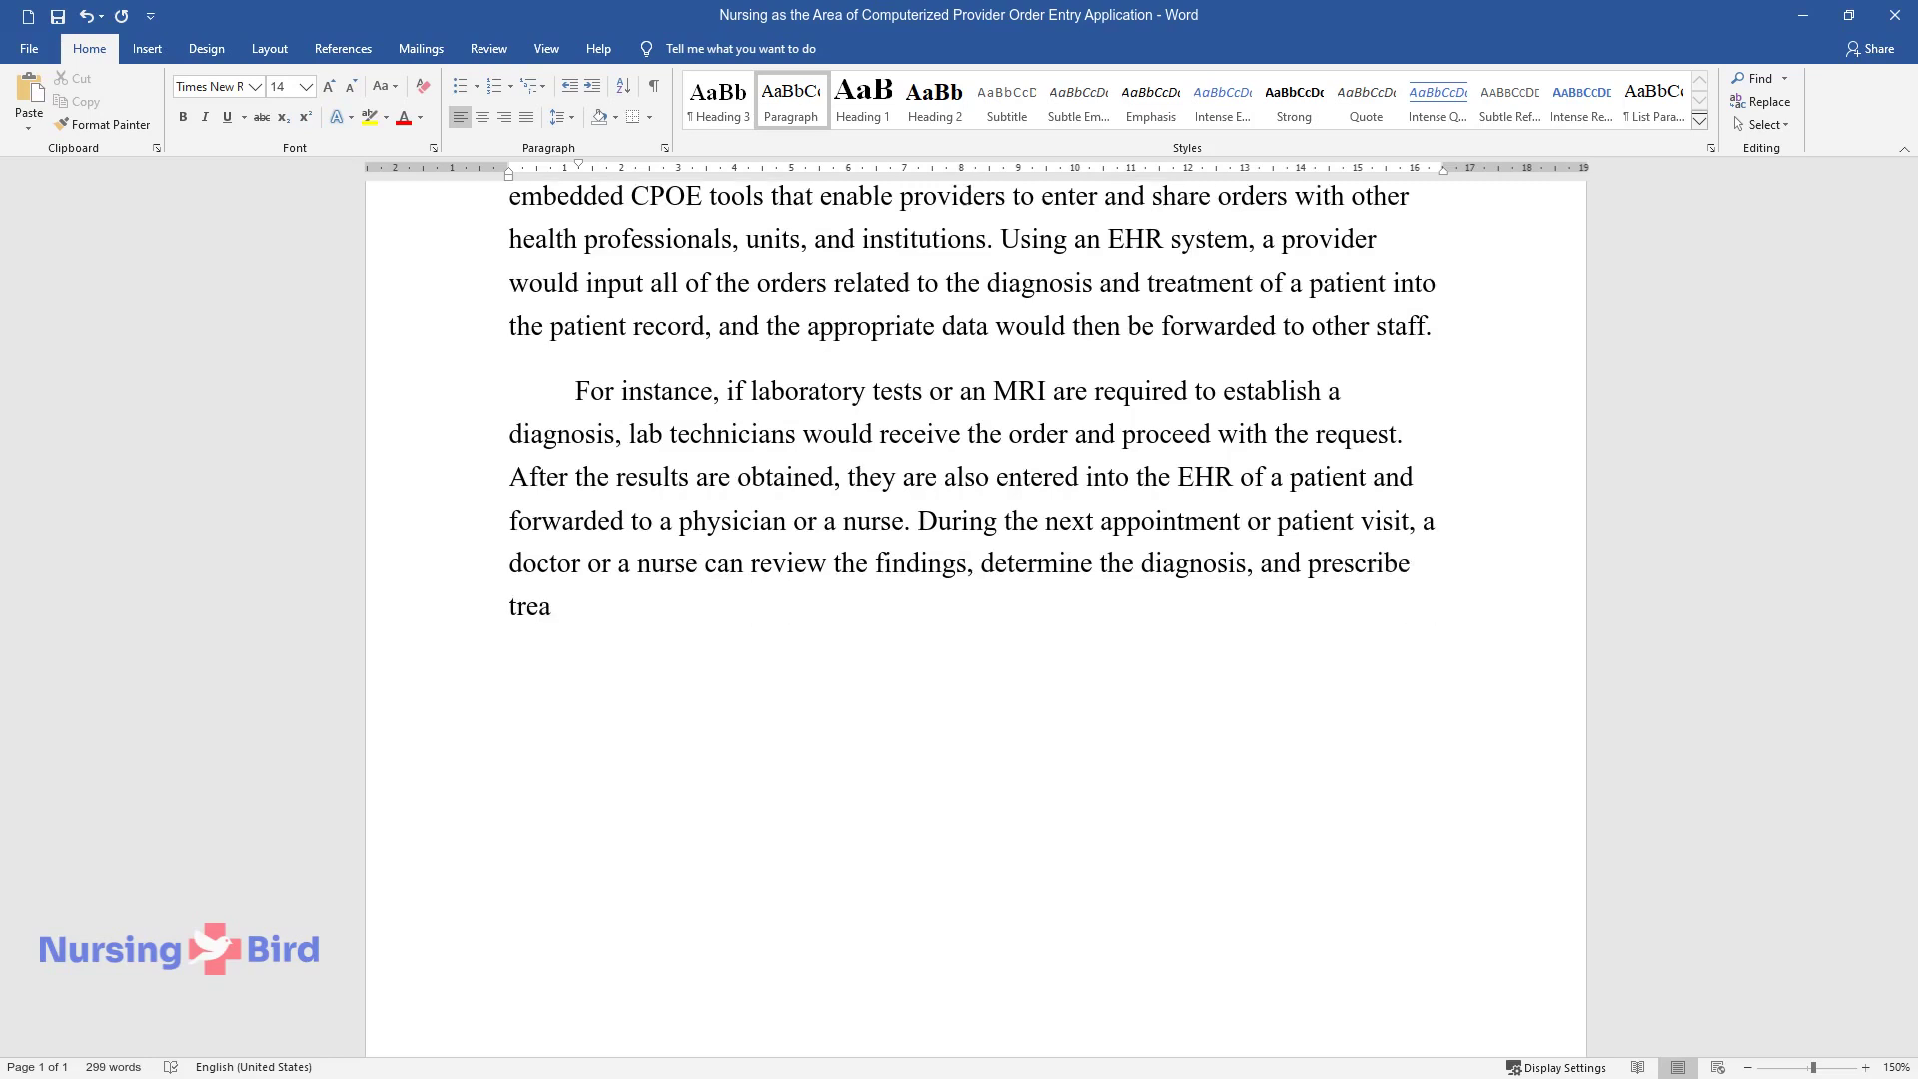
pyautogui.write('tment. Any medications or proce')
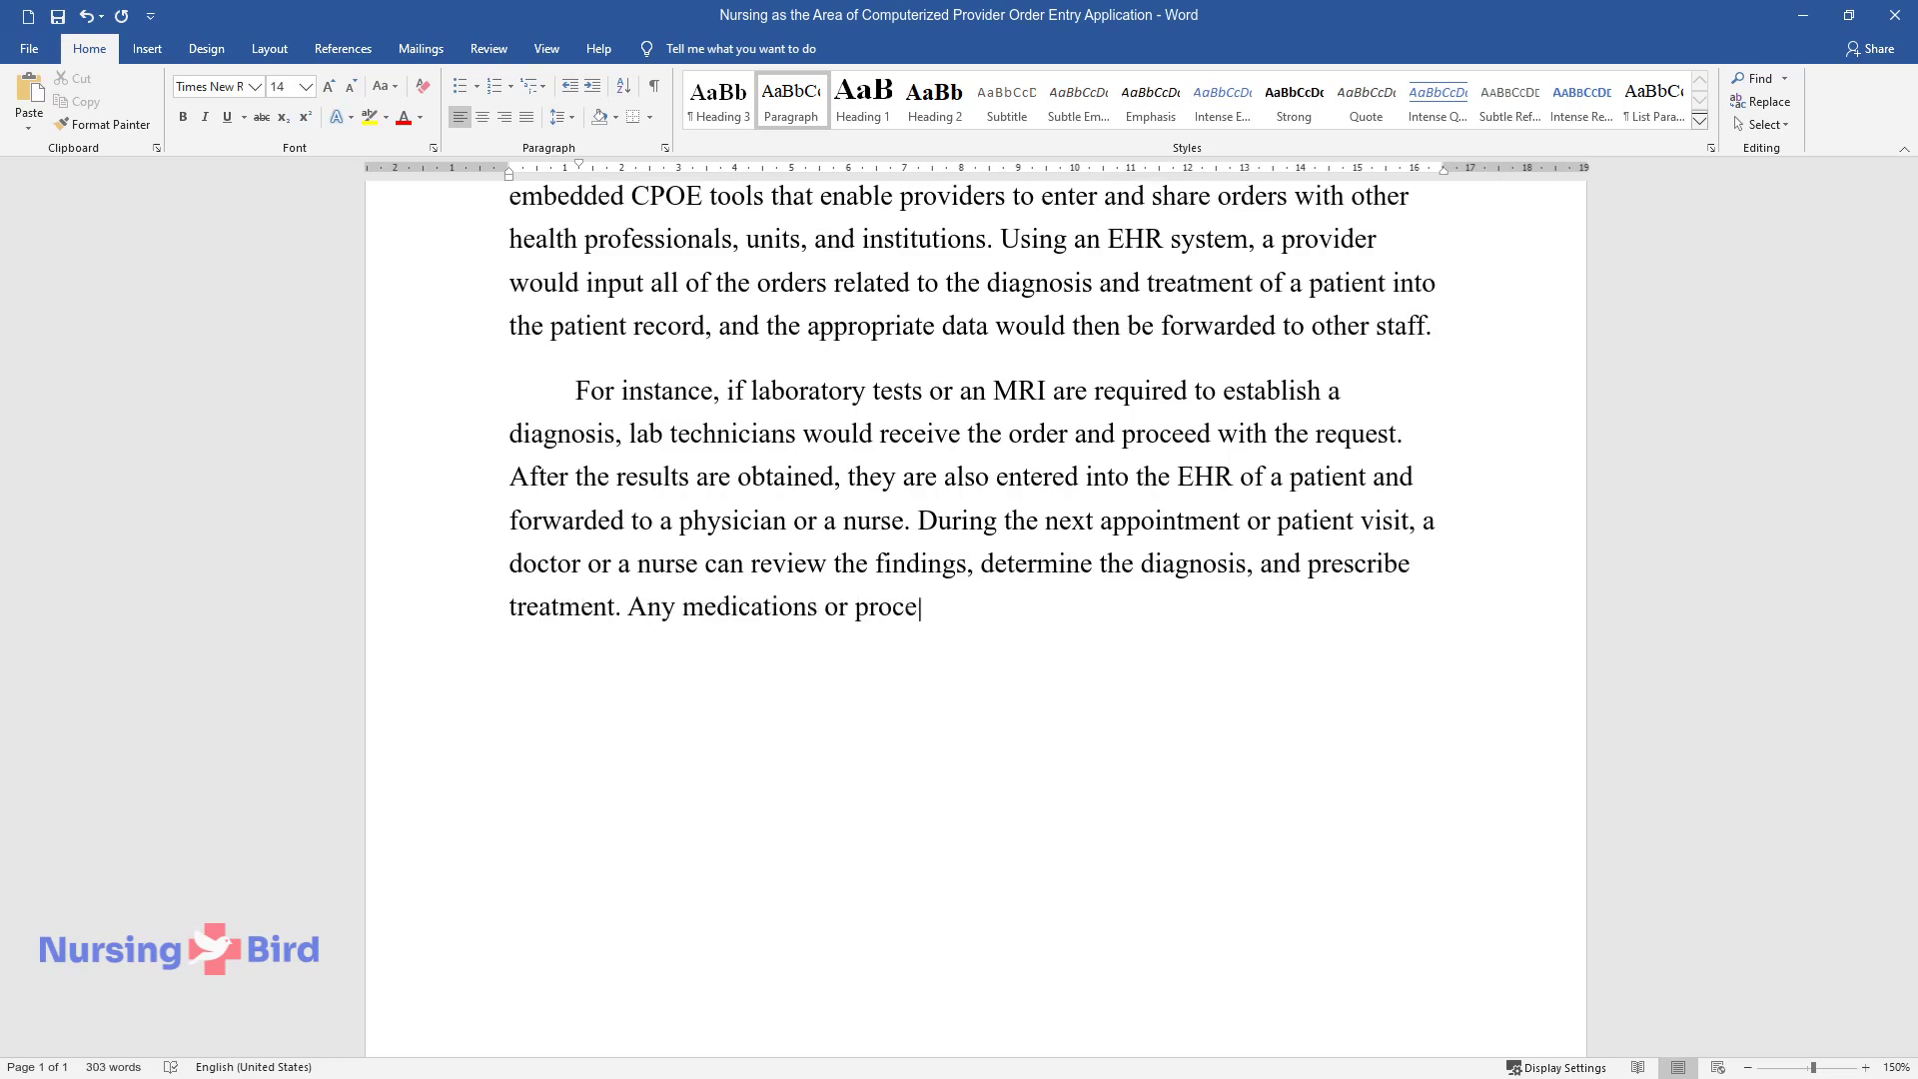
pyautogui.write('dures prescribed by care provide')
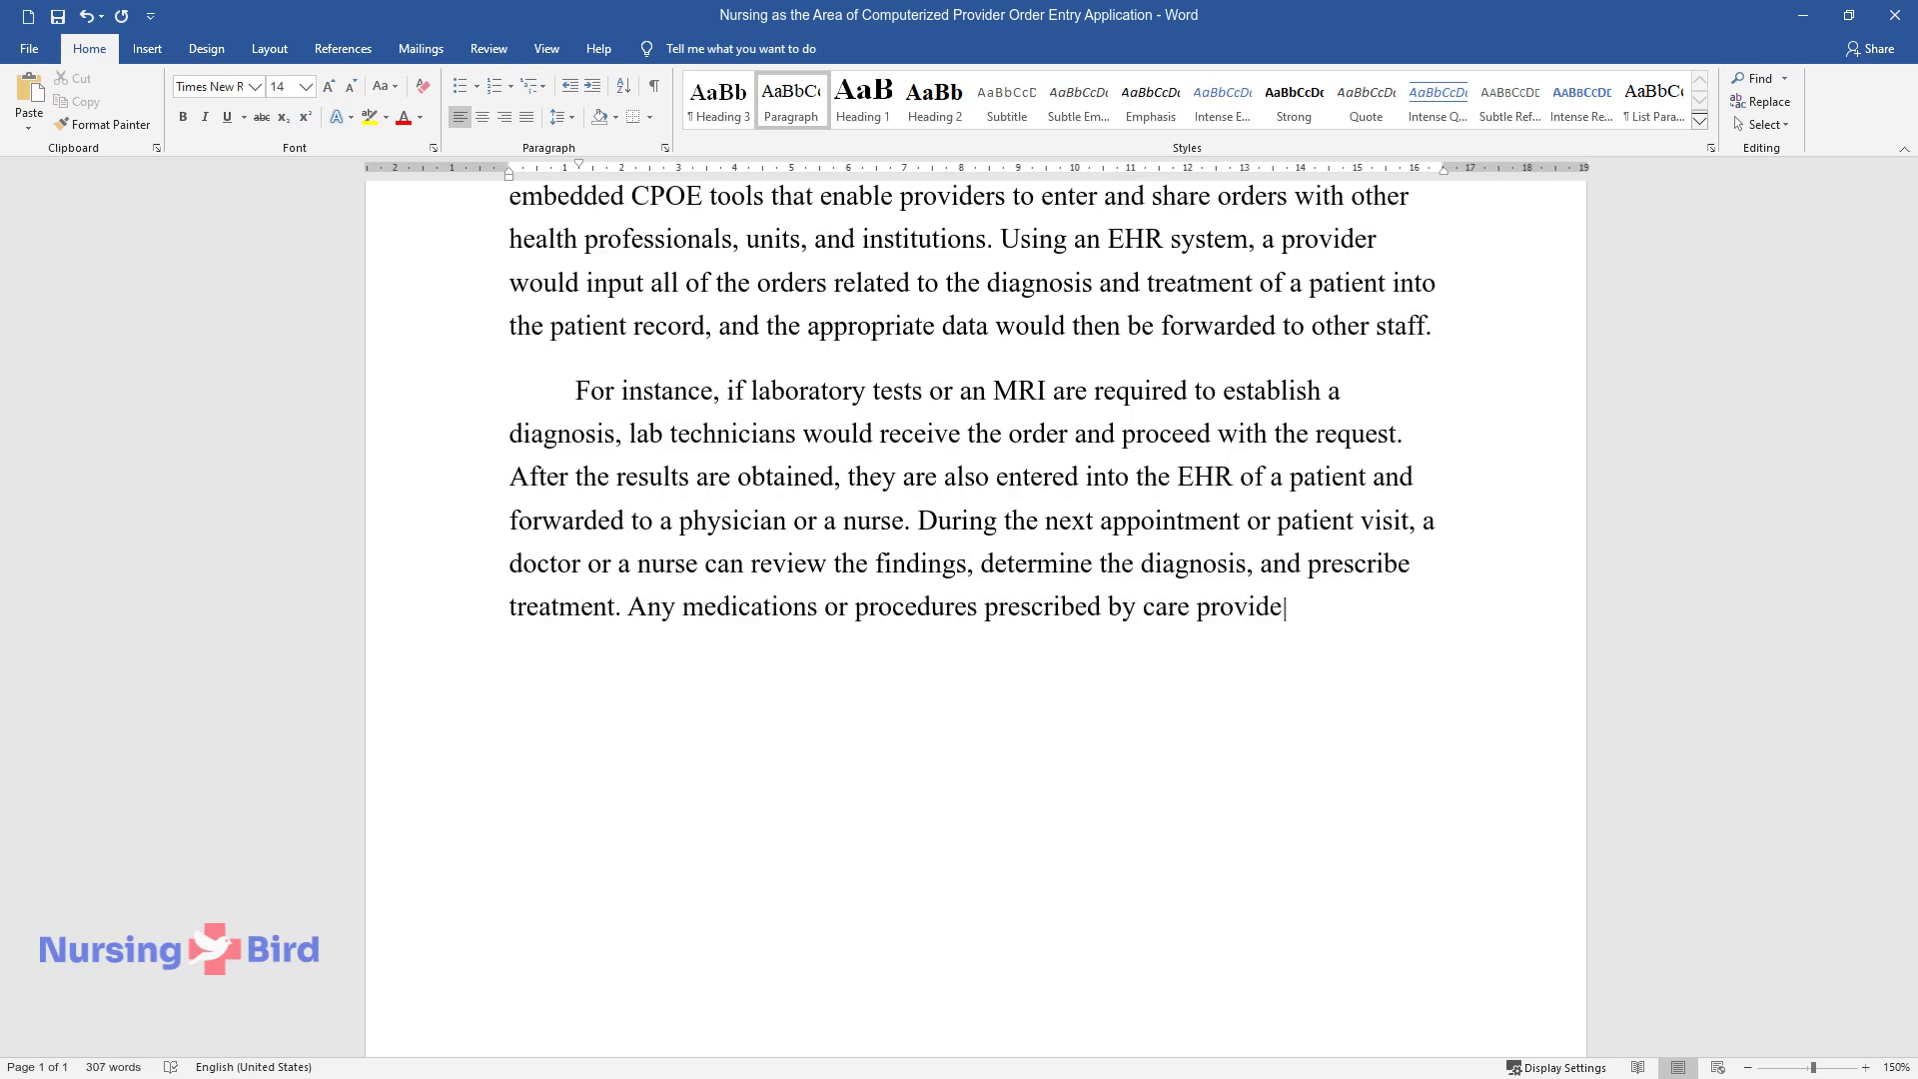
pyautogui.write('rs would also be entered into th')
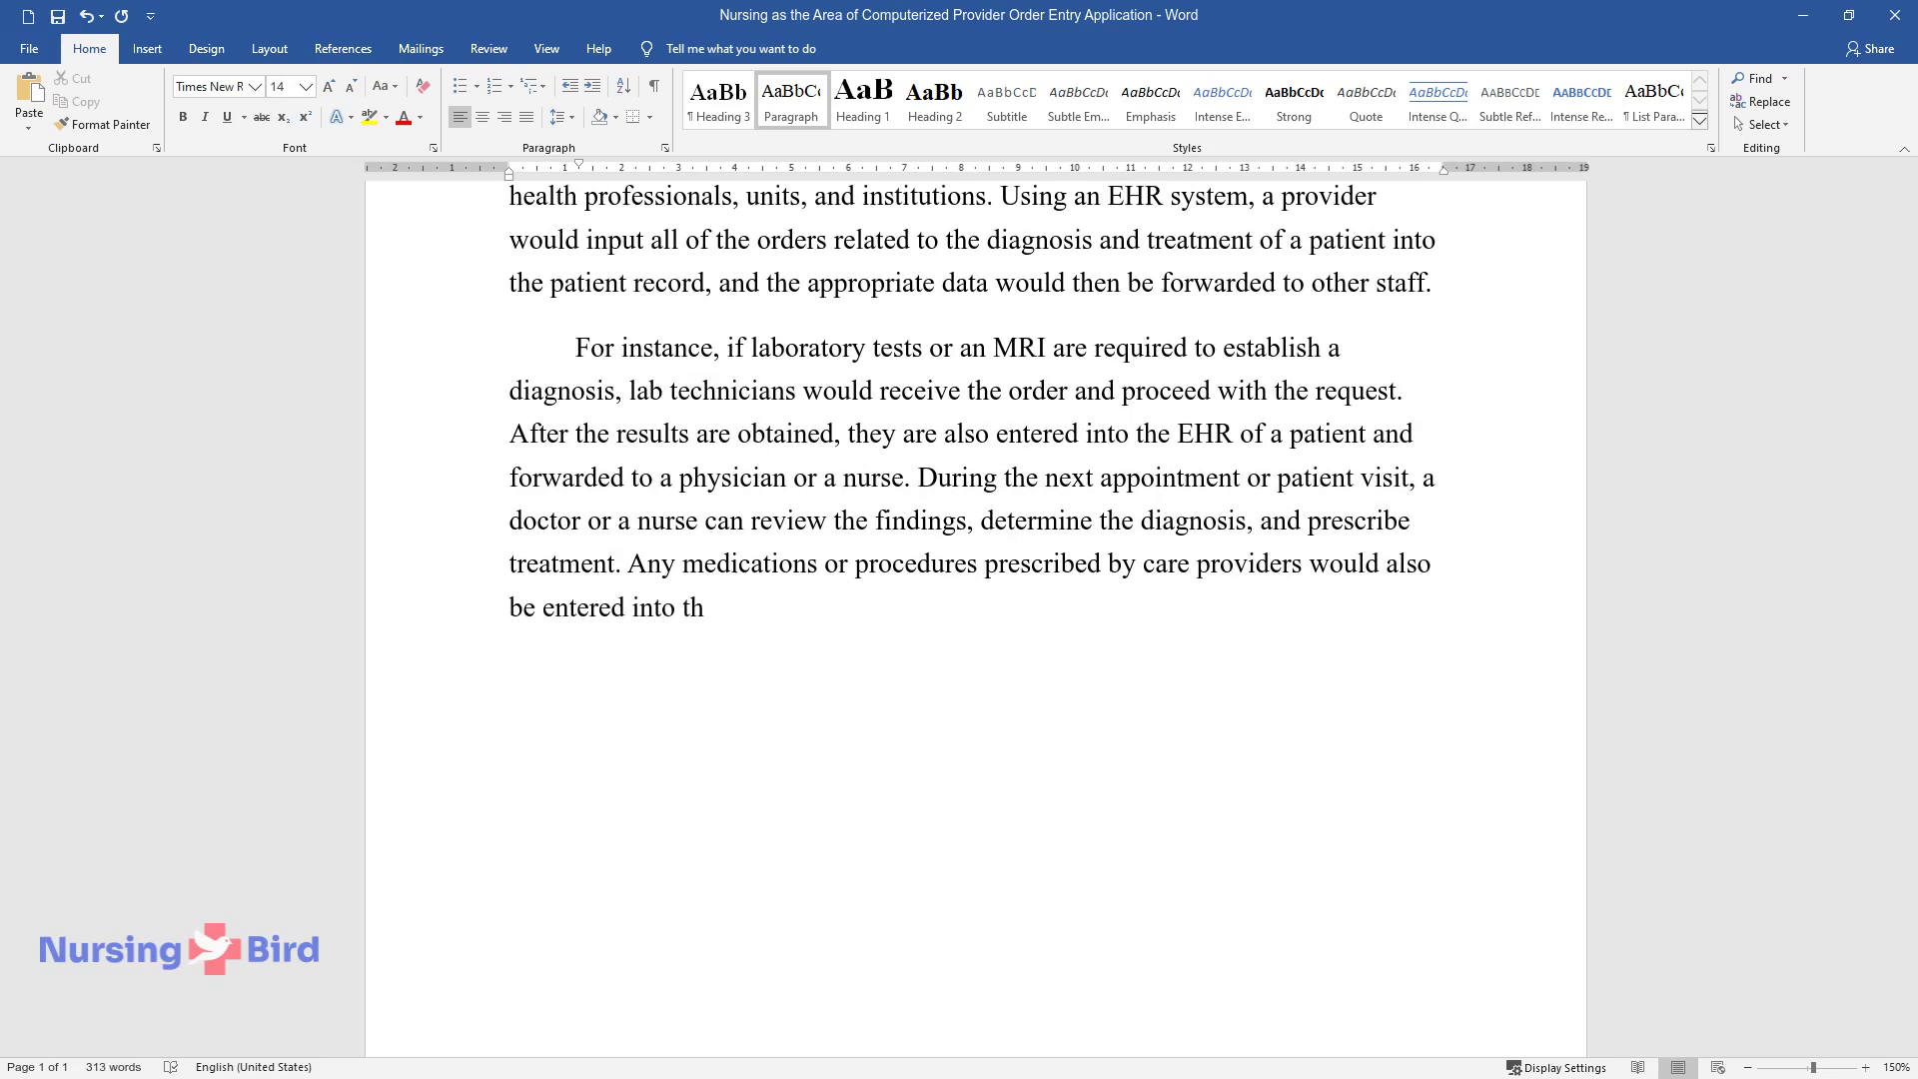
pyautogui.write('e CPOE record.')
pyautogui.press('Return')
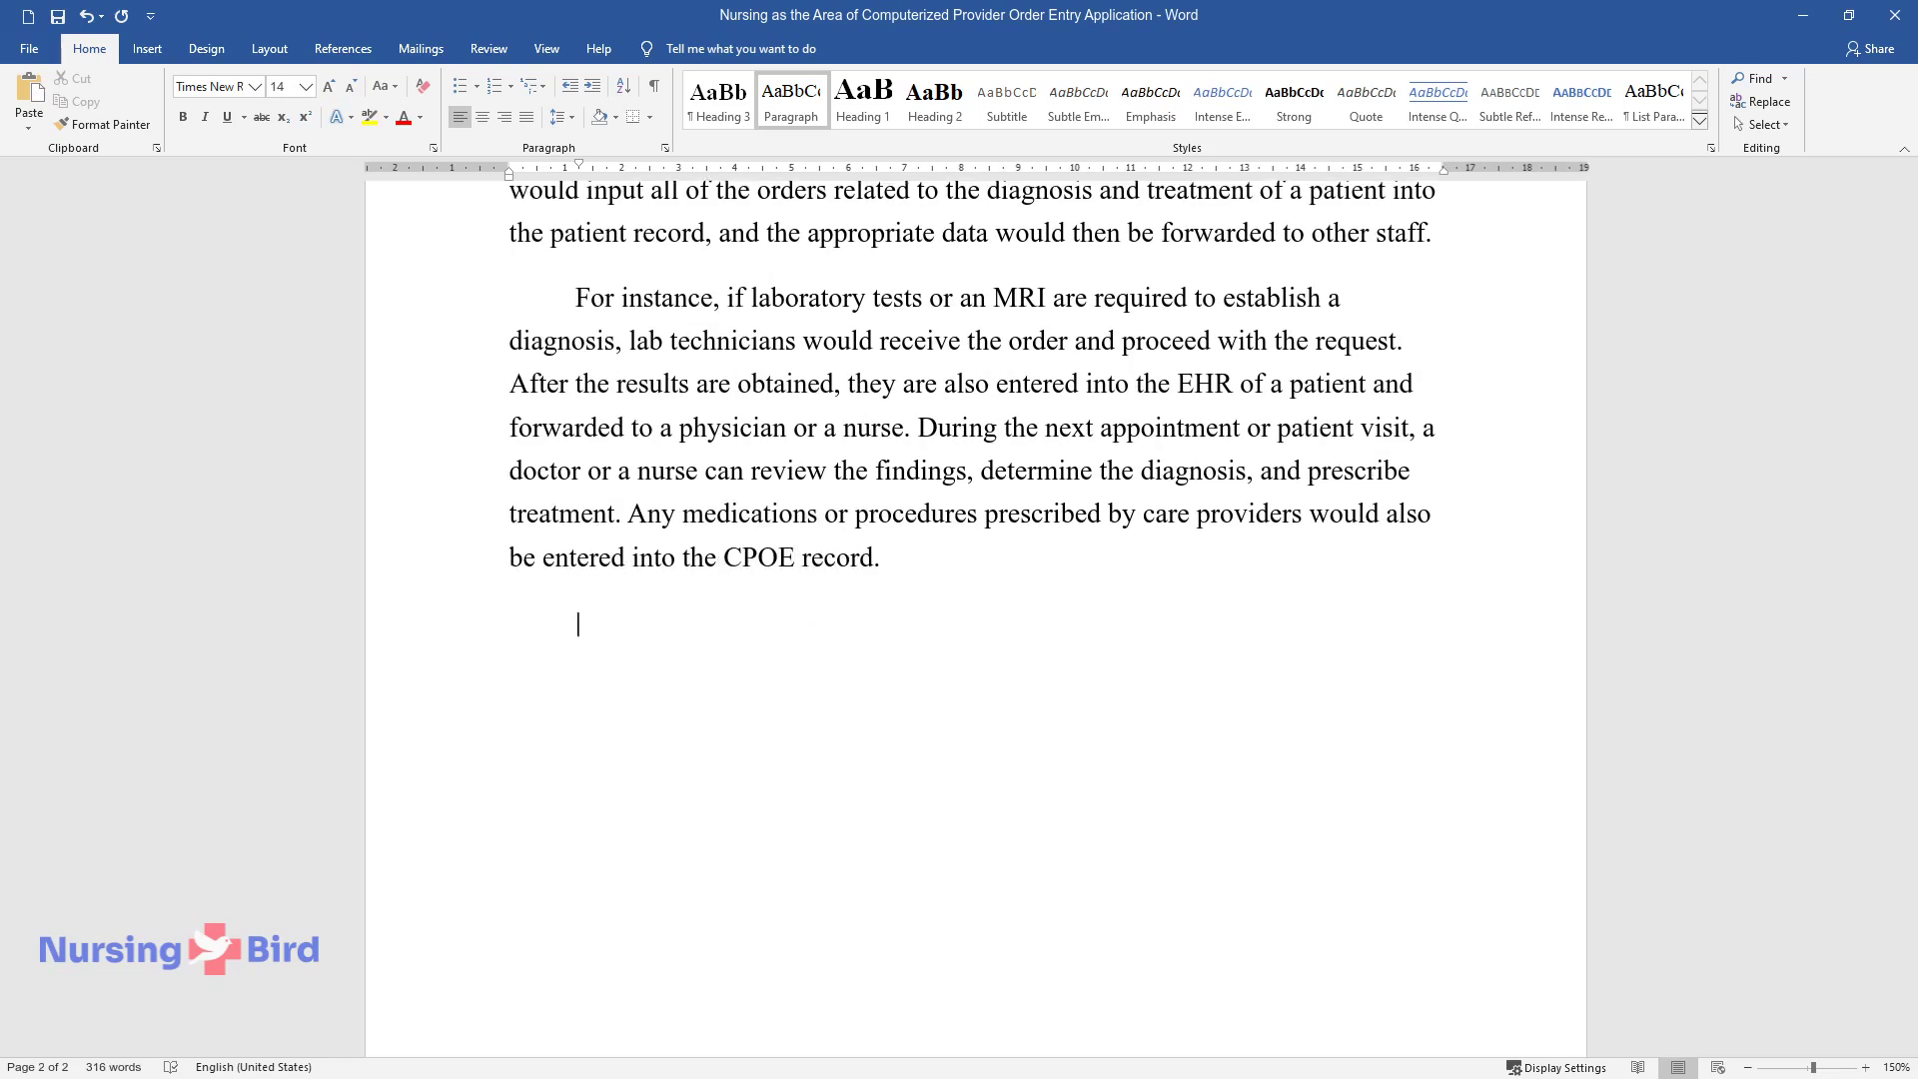
# Step: Finish the CPOE benefits paragraph on healthcare costs, add the usage heading, and begin the nurse-experience paragraph
pyautogui.write('As evident from this exa')
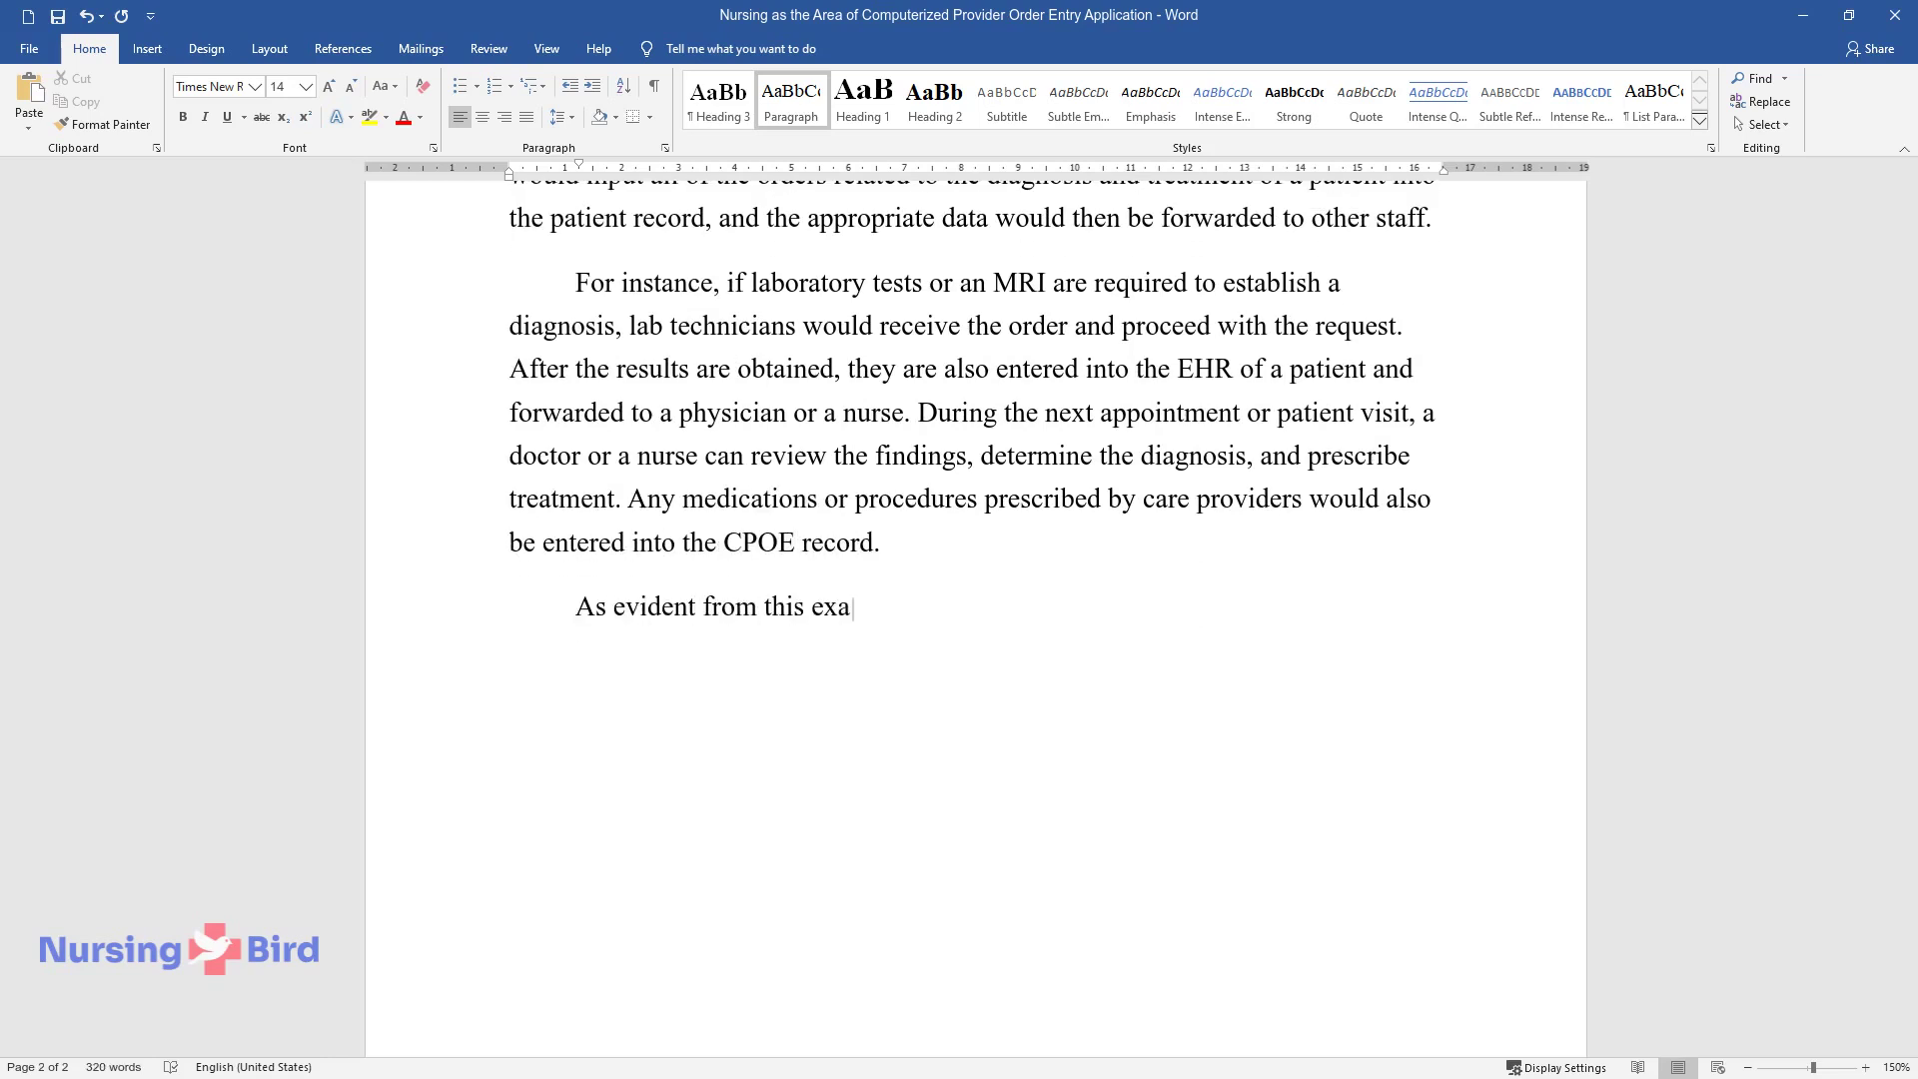
pyautogui.write('mple, CPOE has a number of benefits for providers and ')
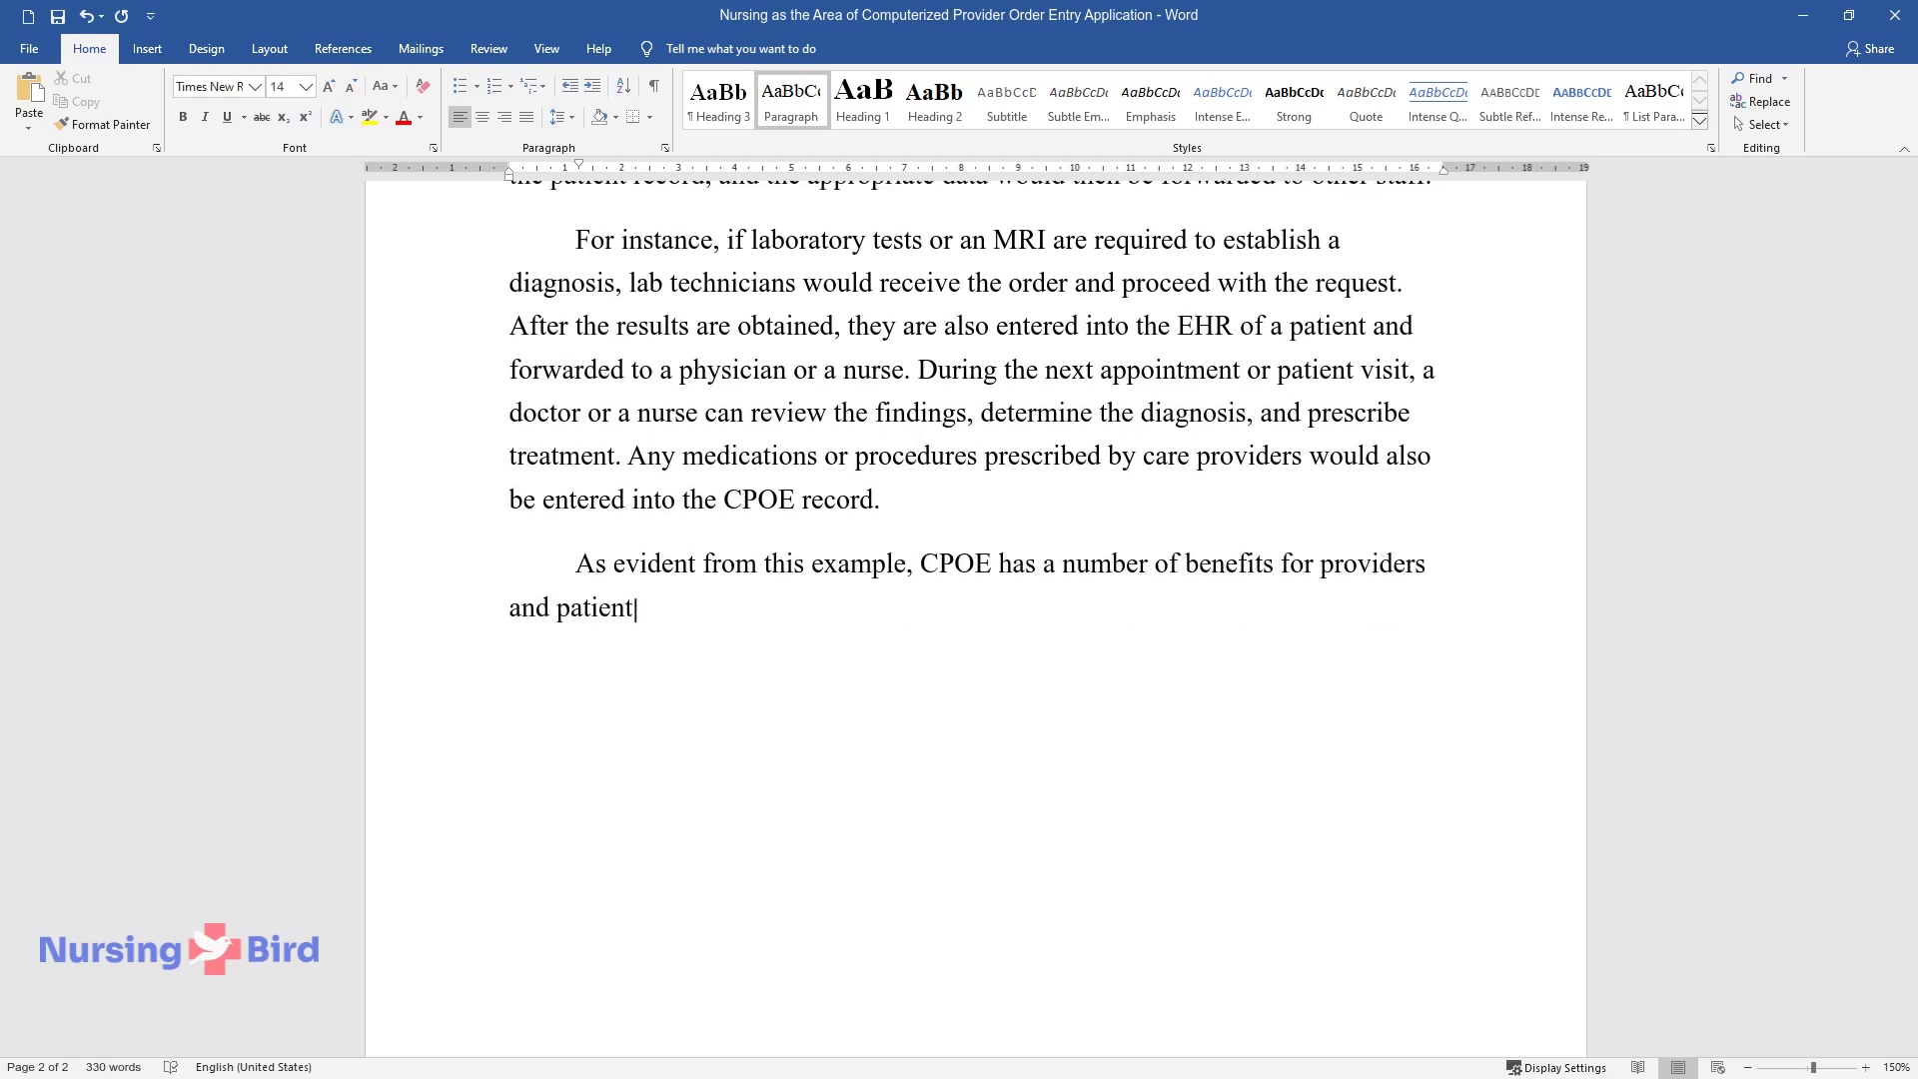
pyautogui.write('patients. First of all, it promotes ef')
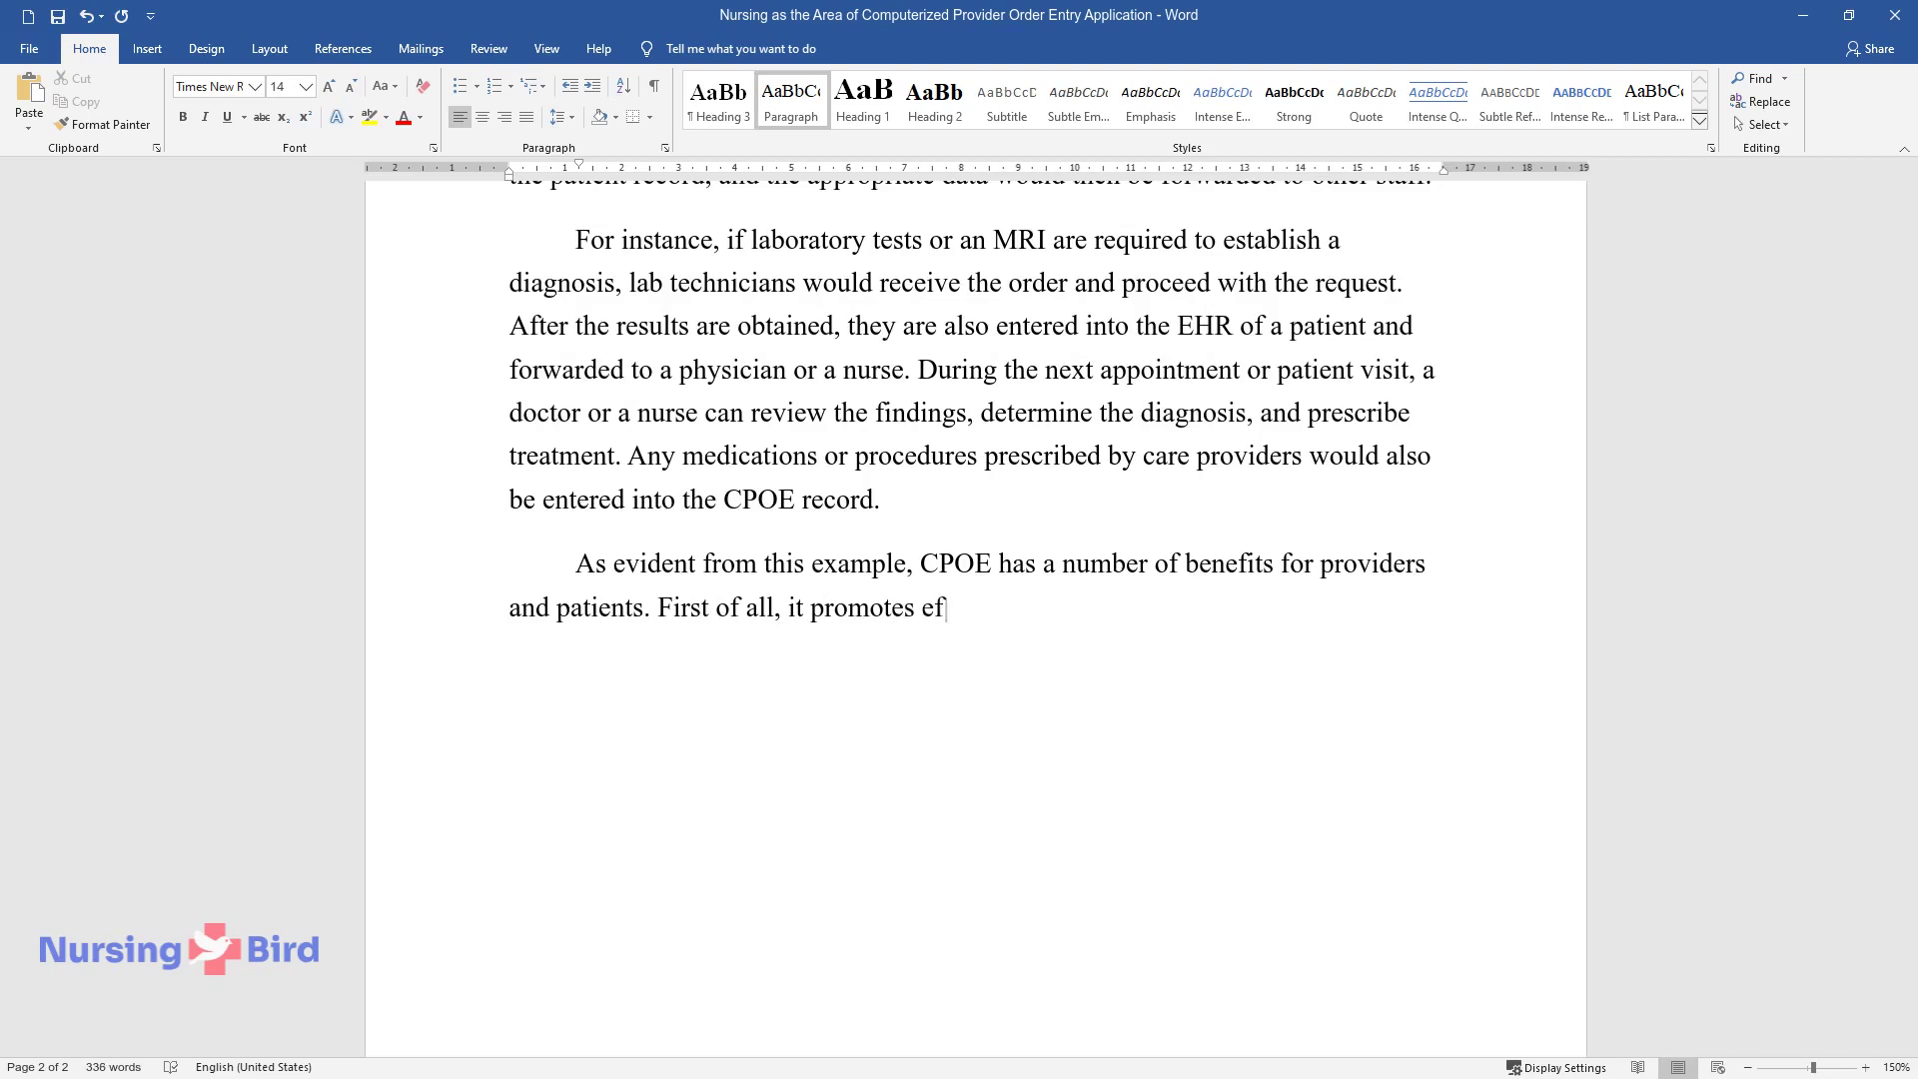
pyautogui.write('fective communication between m')
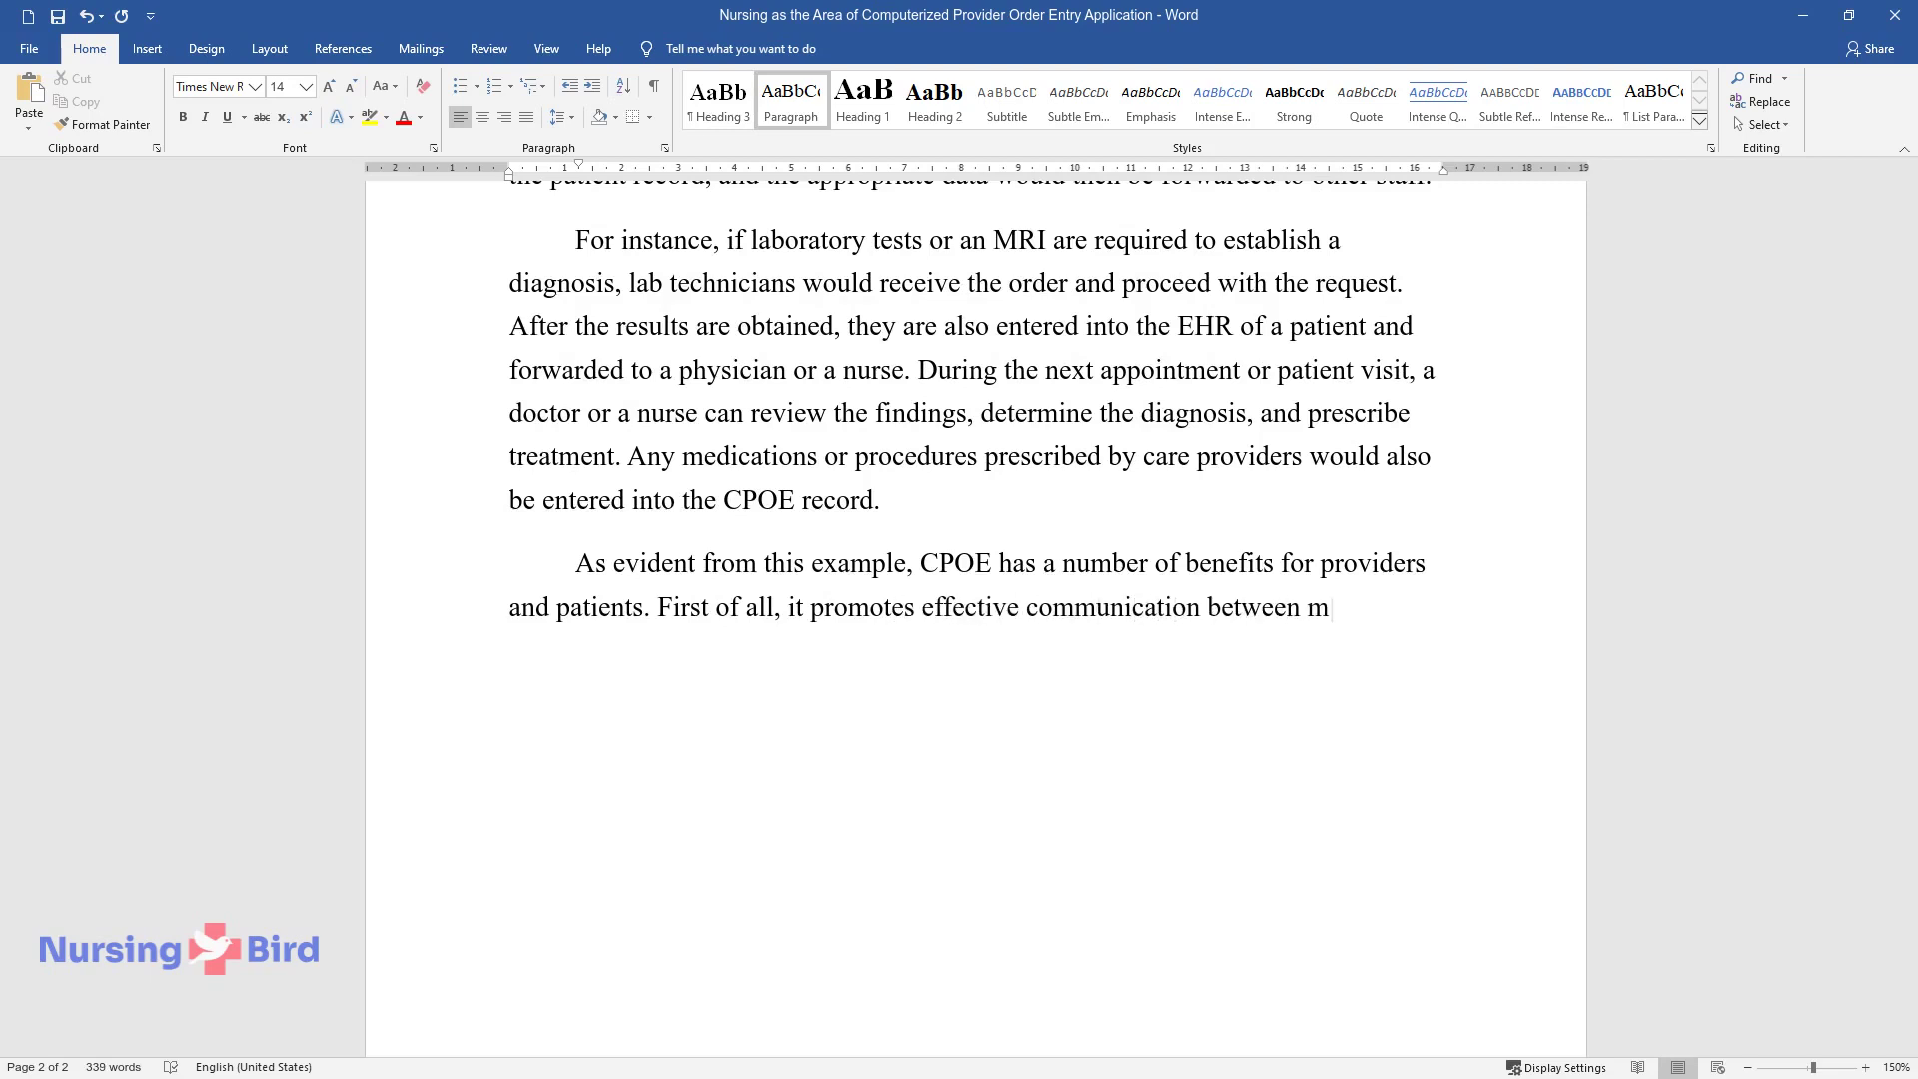
pyautogui.write('edical professionals, includin')
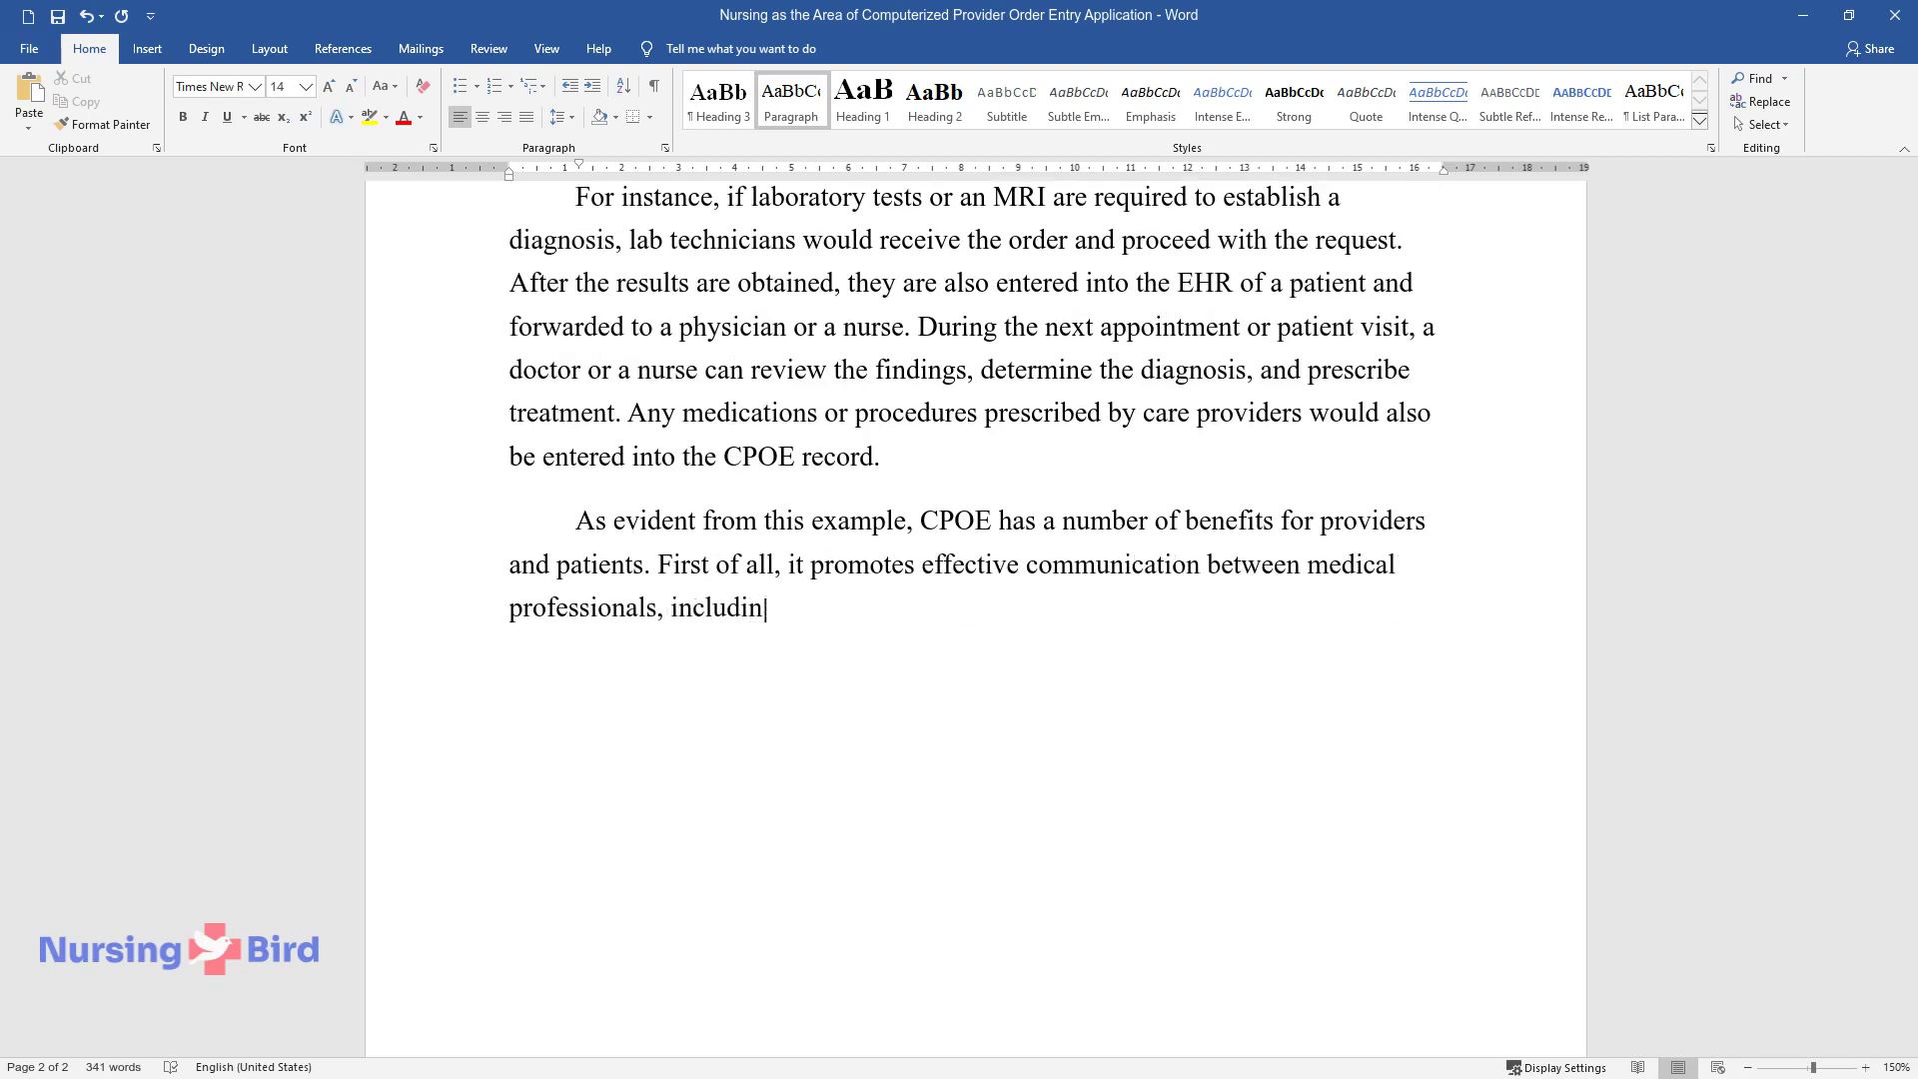
pyautogui.write('g doctors, nurses, and lab tech')
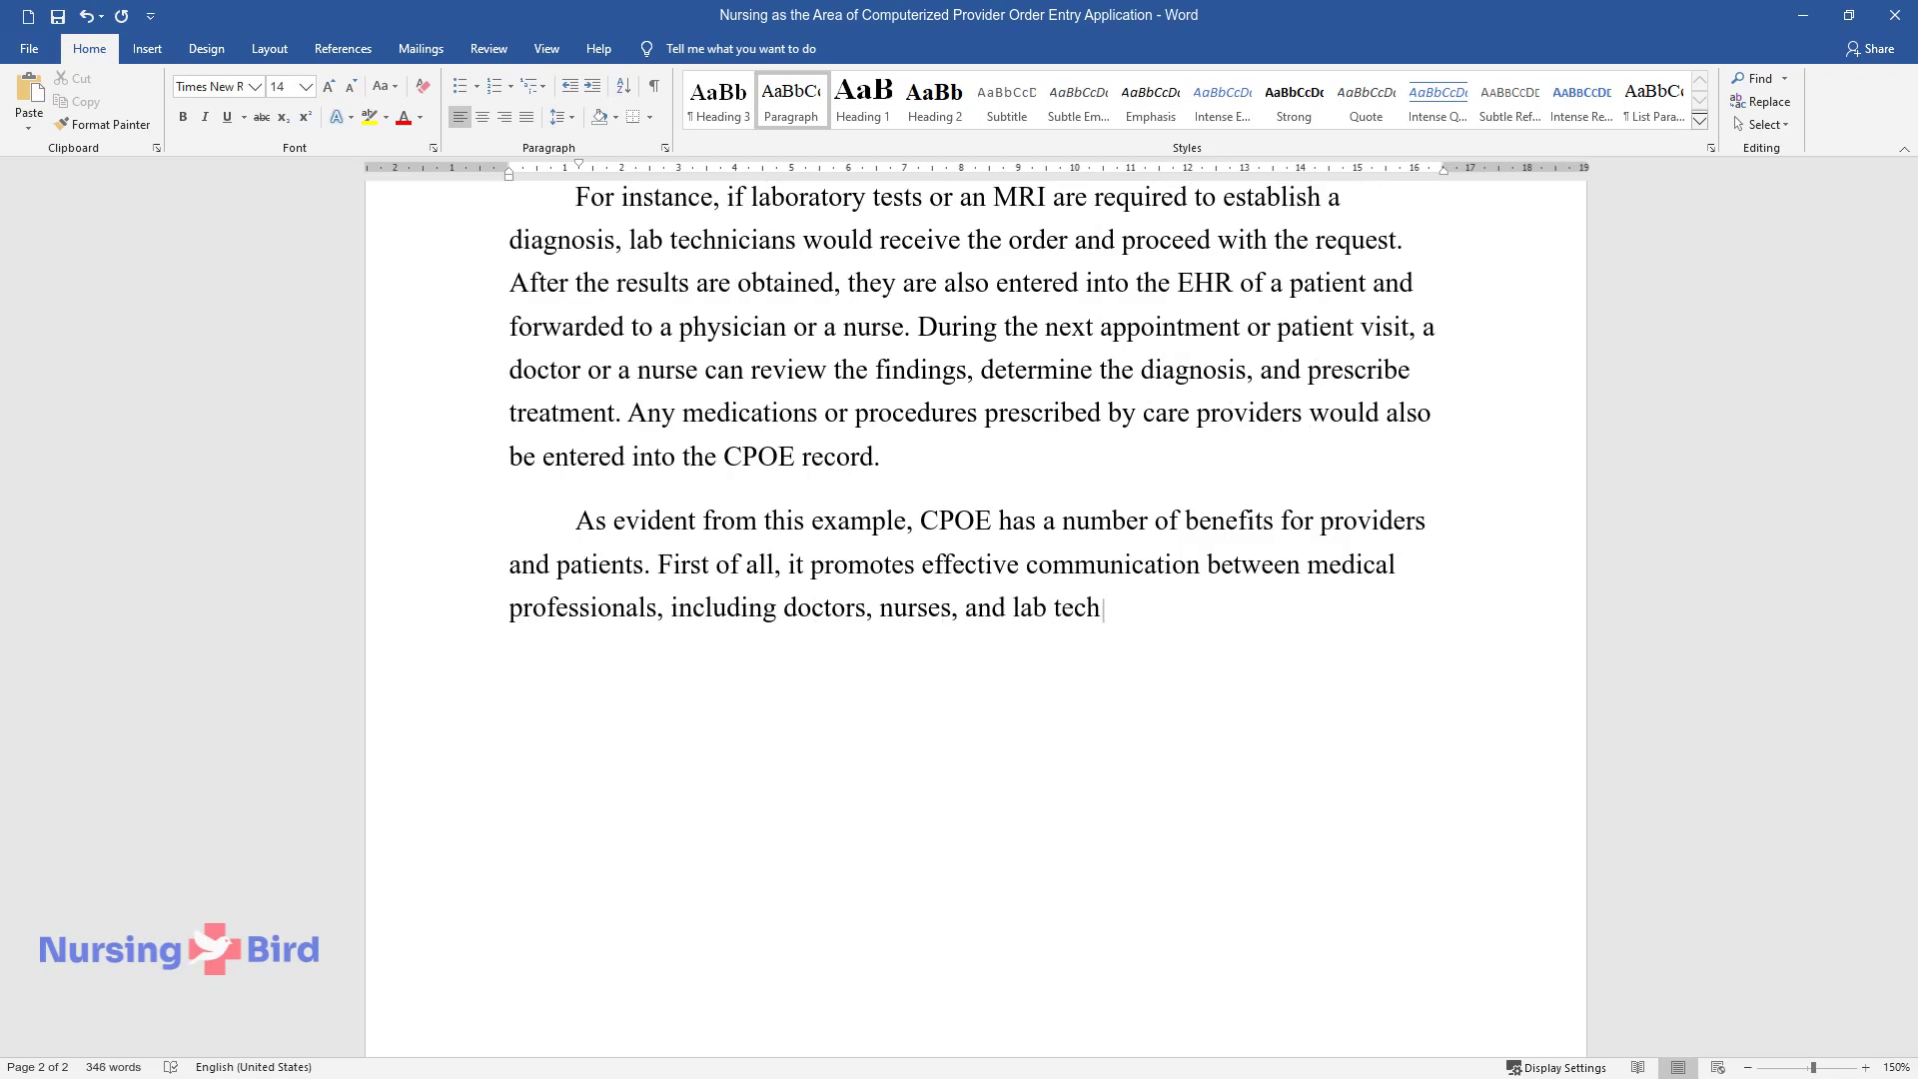
pyautogui.write('nicians. Secondly, in the example, CPOE reduces')
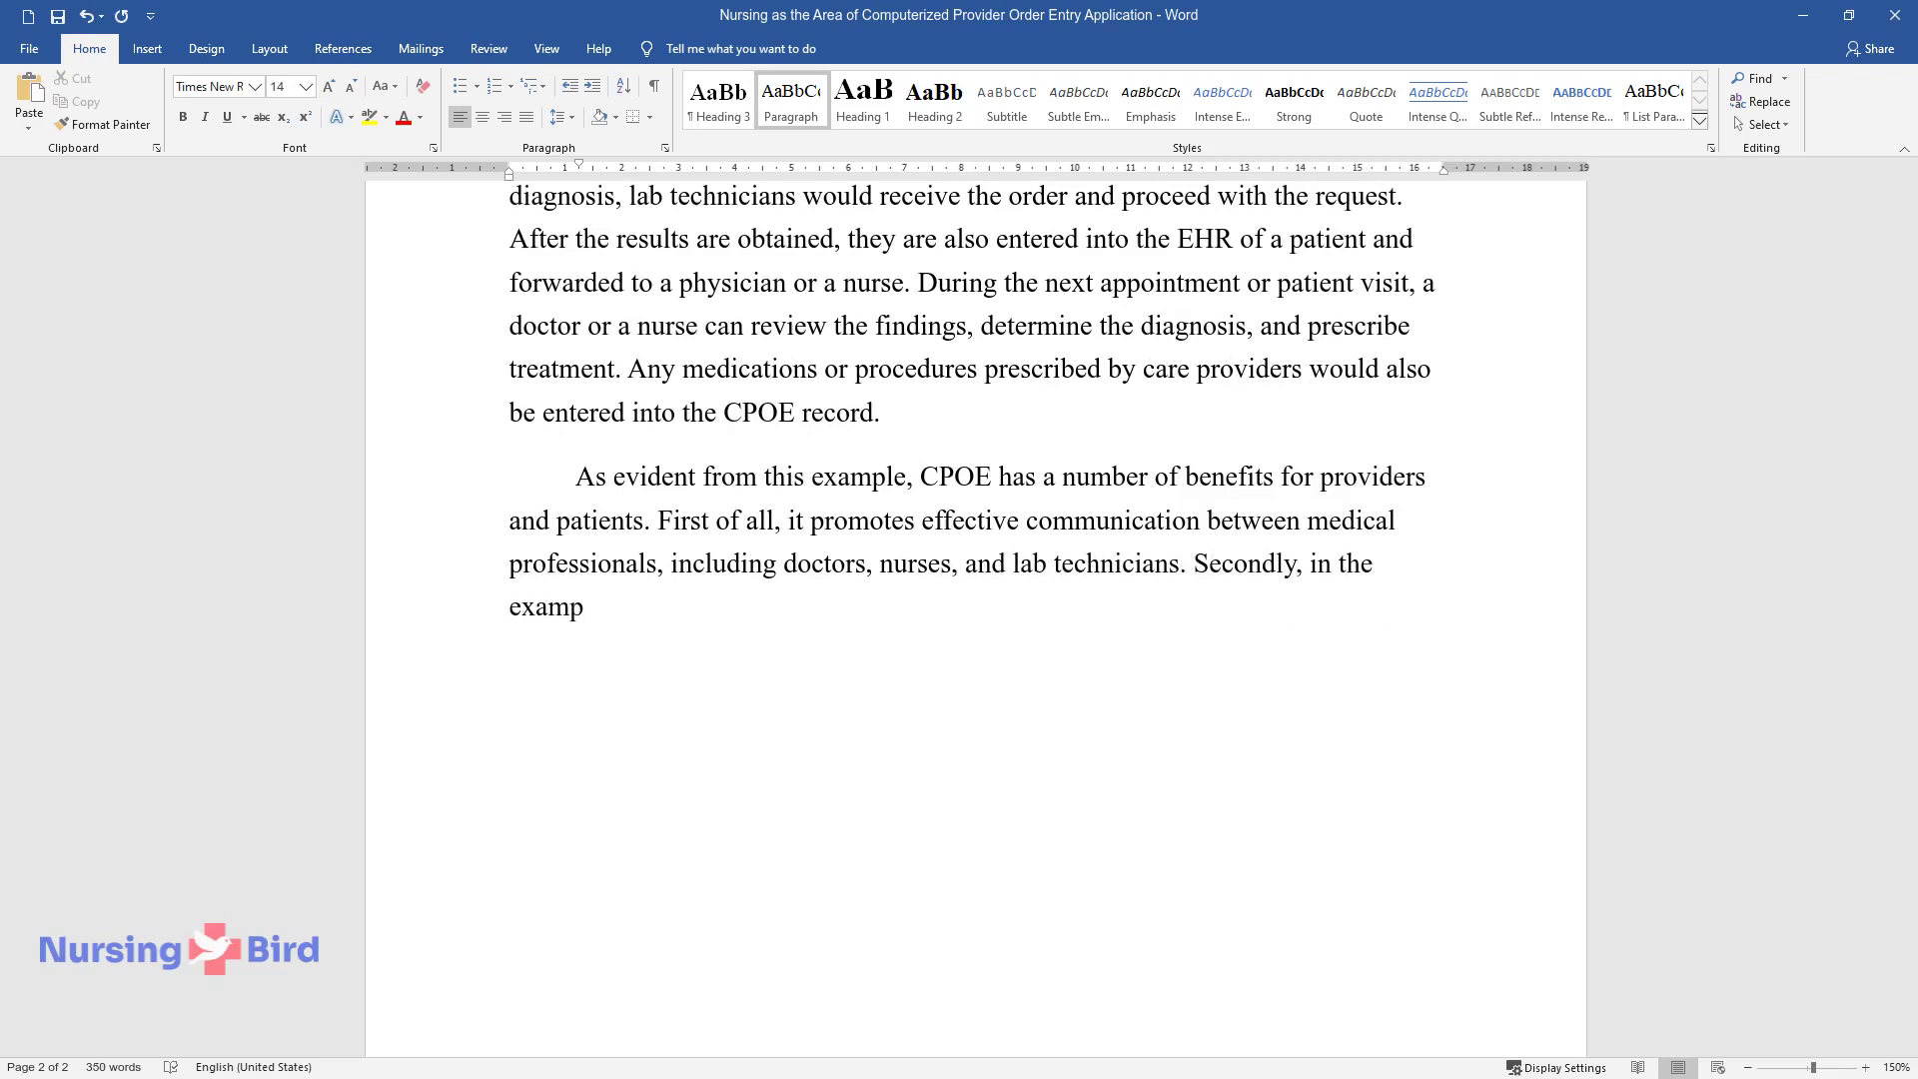
pyautogui.write(' the workload o')
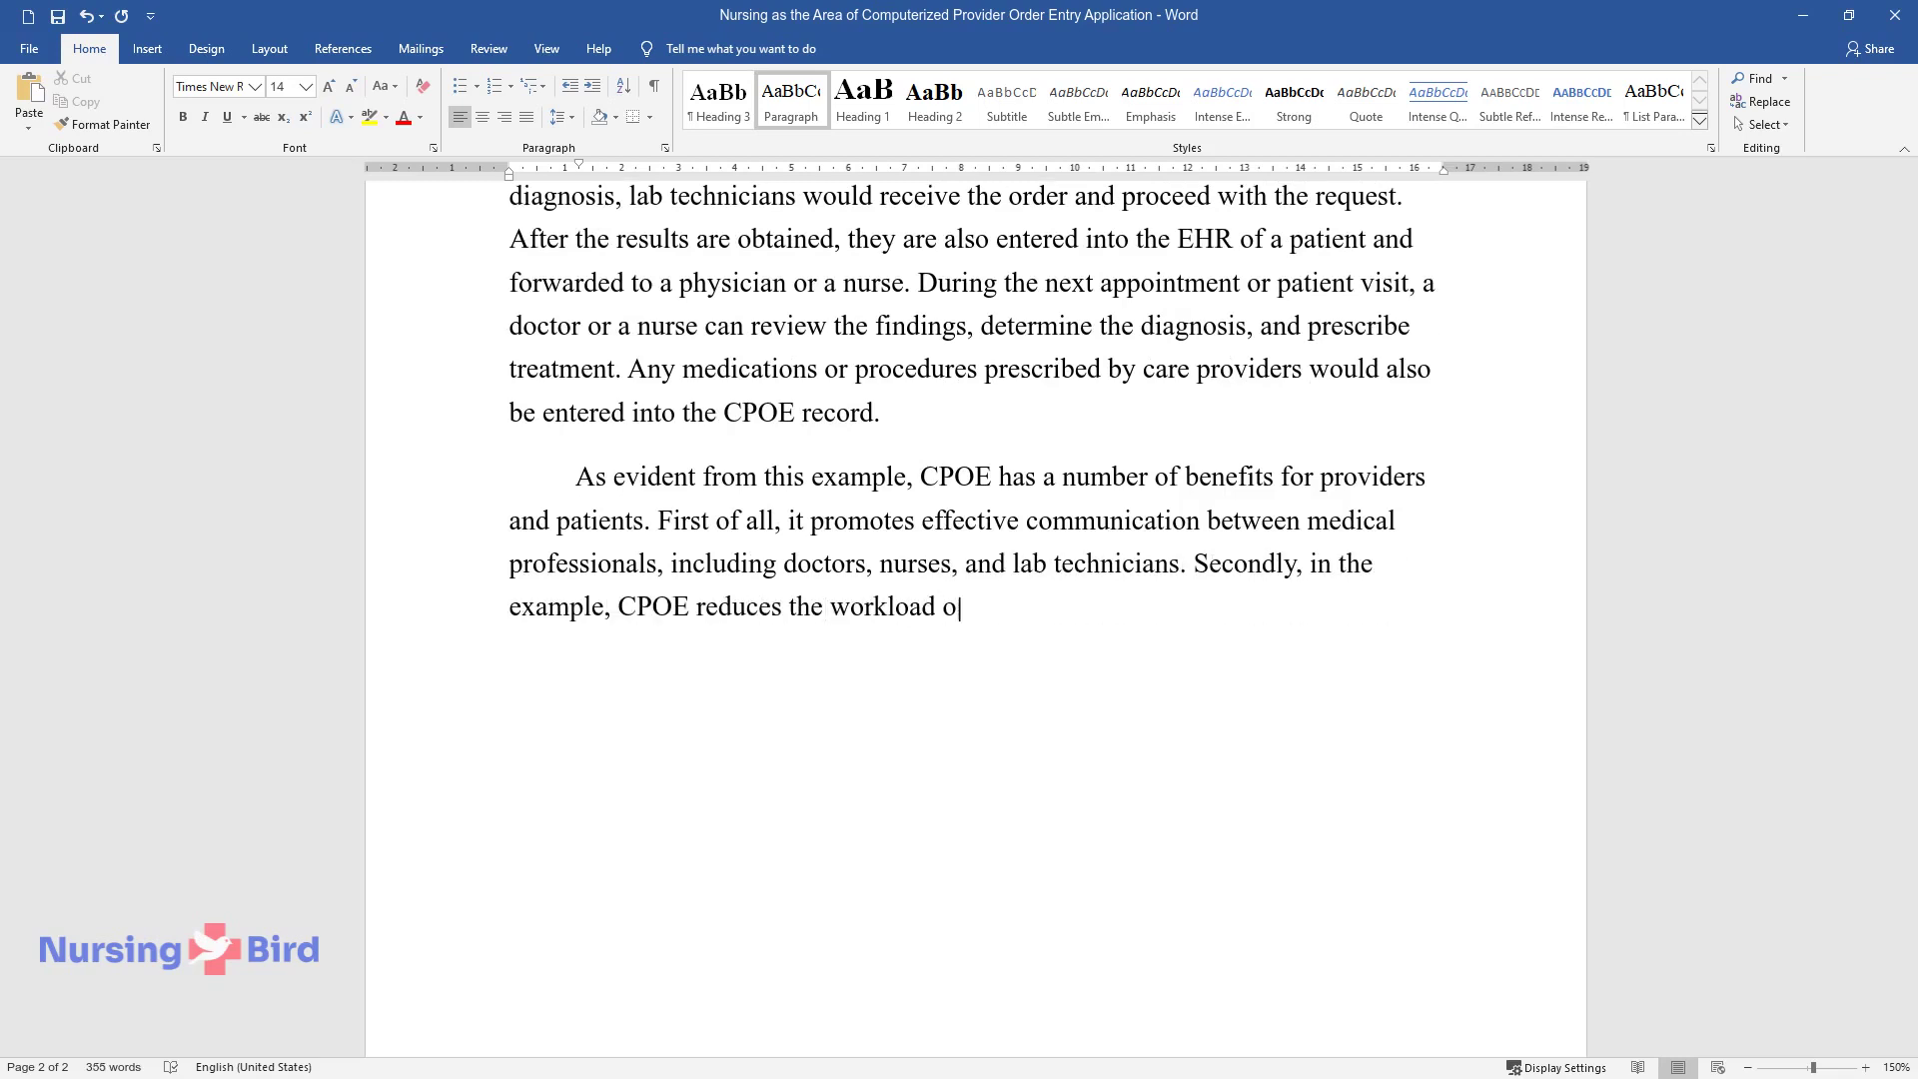
pyautogui.write('f care providers and improves t')
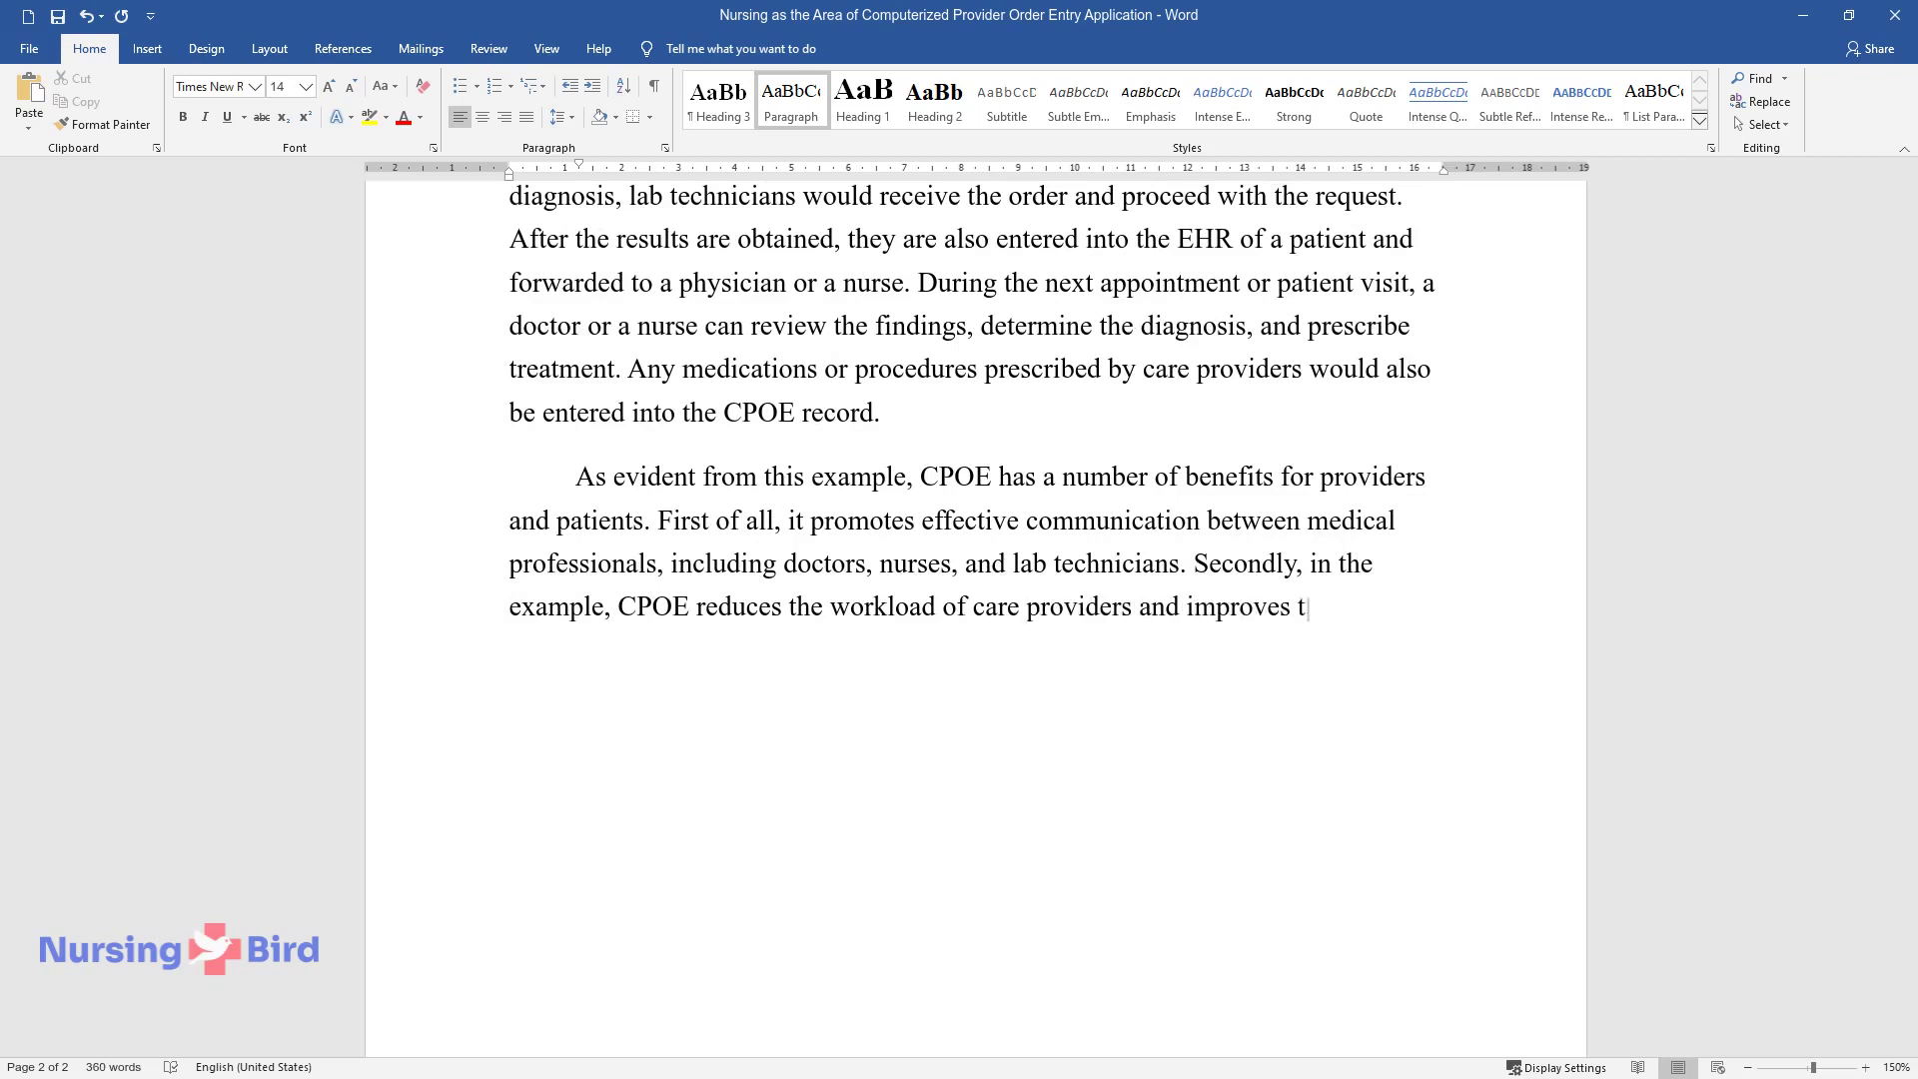
pyautogui.write('he workflow. CPOE results in a')
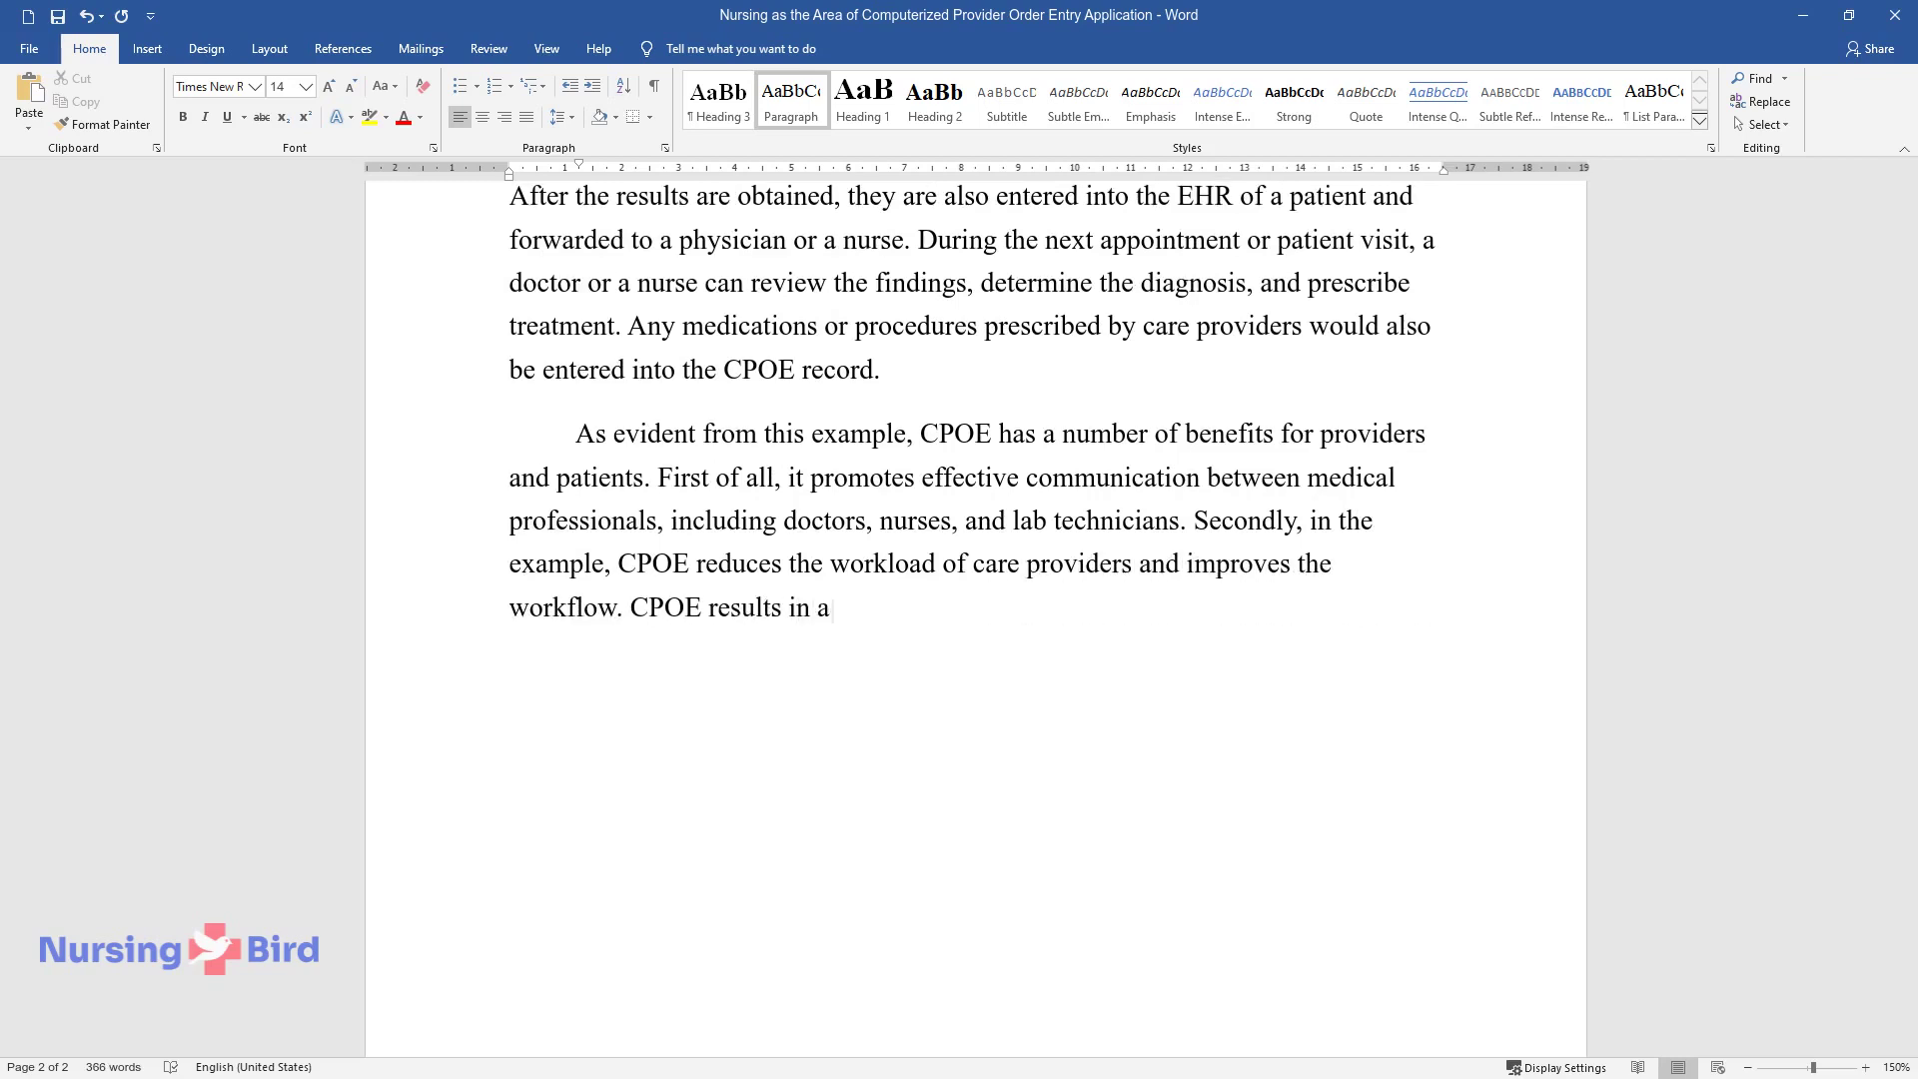
pyautogui.write(' decreased need for face-to-fac')
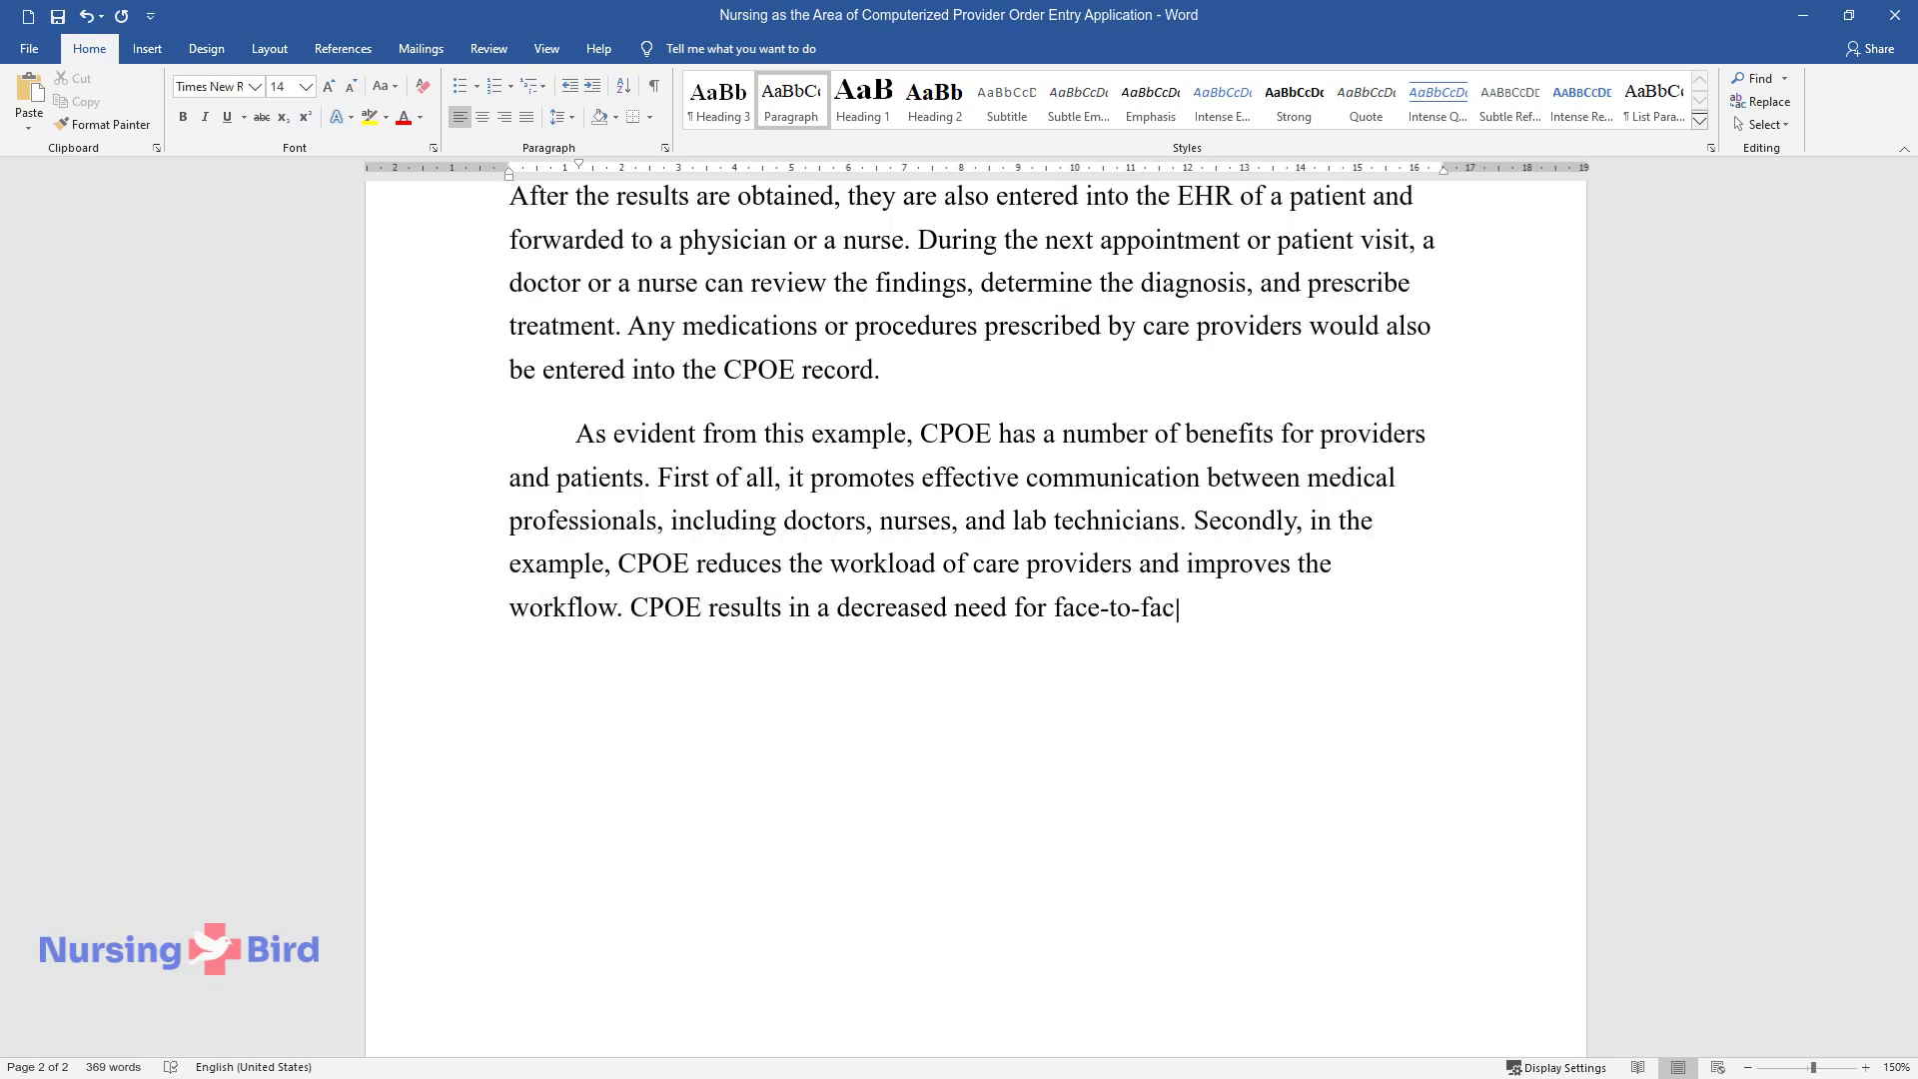
pyautogui.write('e communication, thus improving')
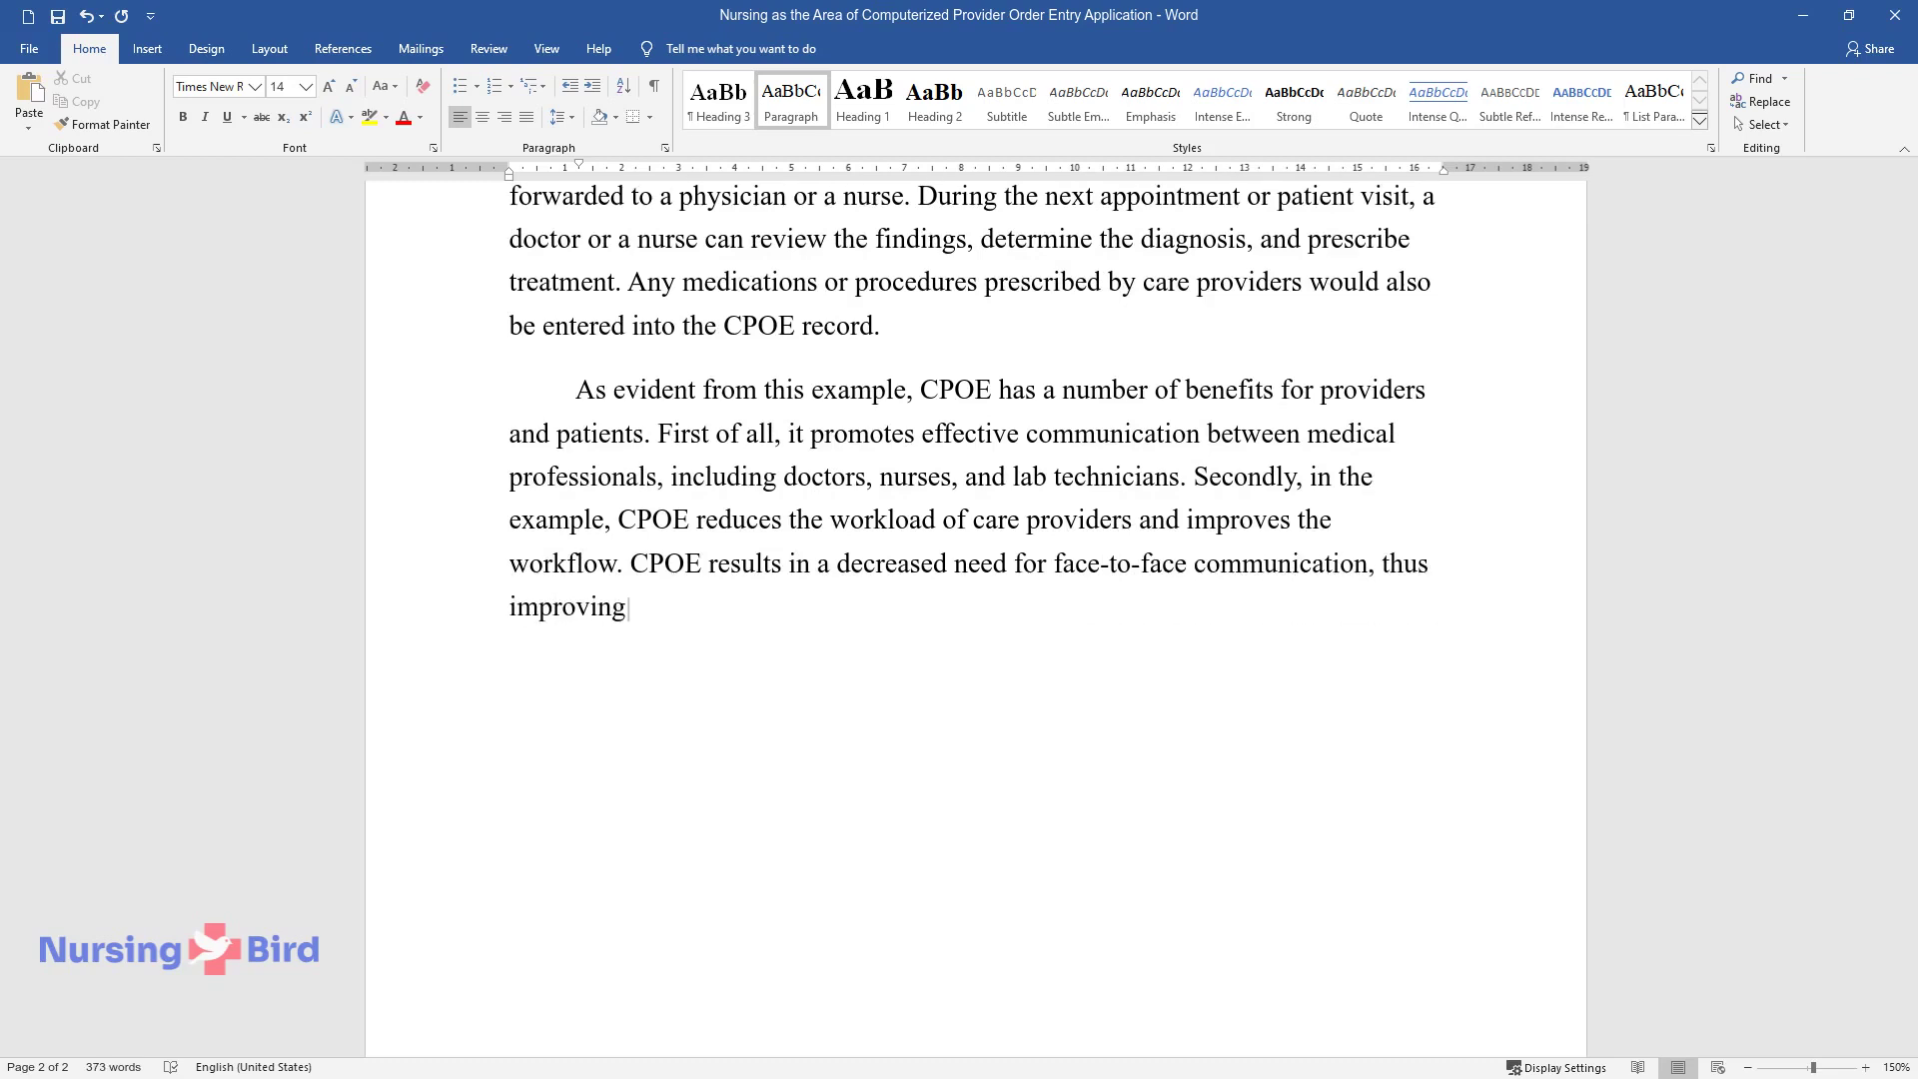
pyautogui.write(' the workflow in healthcare ins')
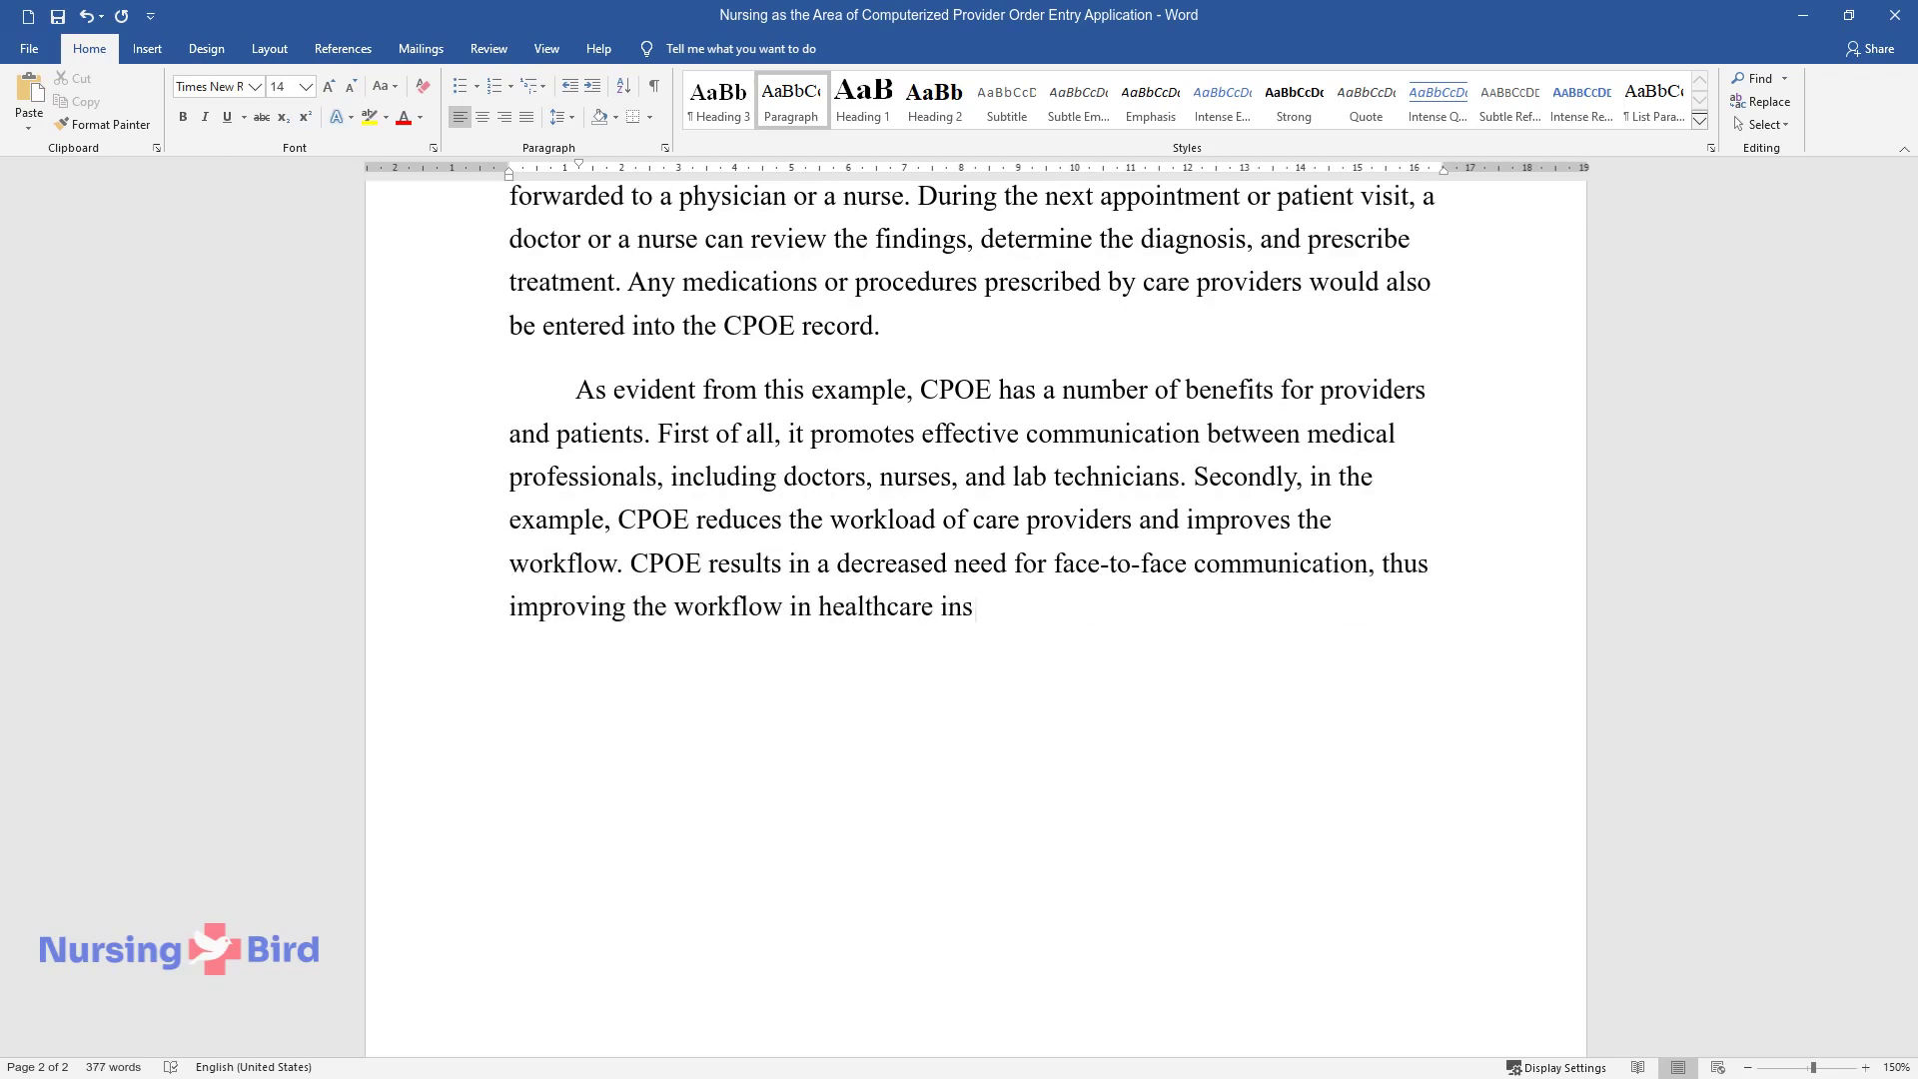
pyautogui.write('titutions. Thirdly, as evident ')
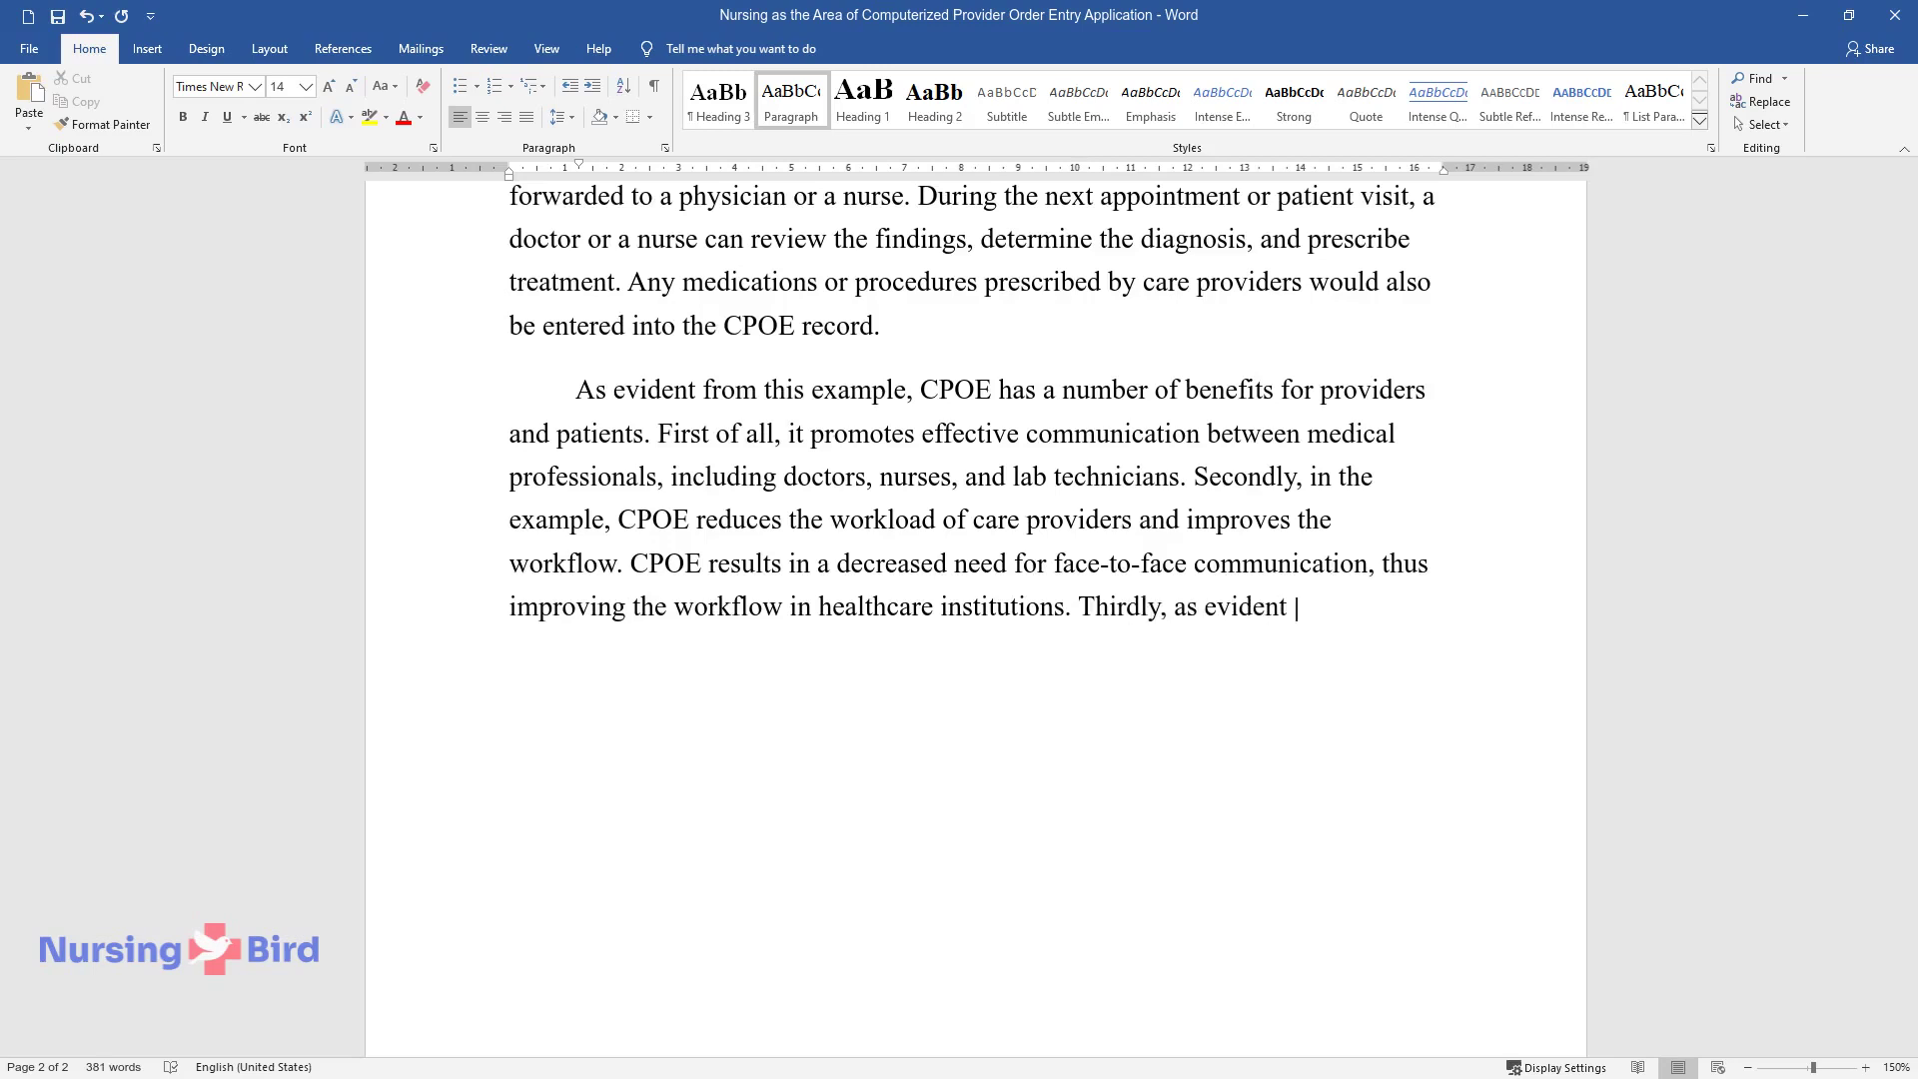
pyautogui.write('from the example, CPOE reduces')
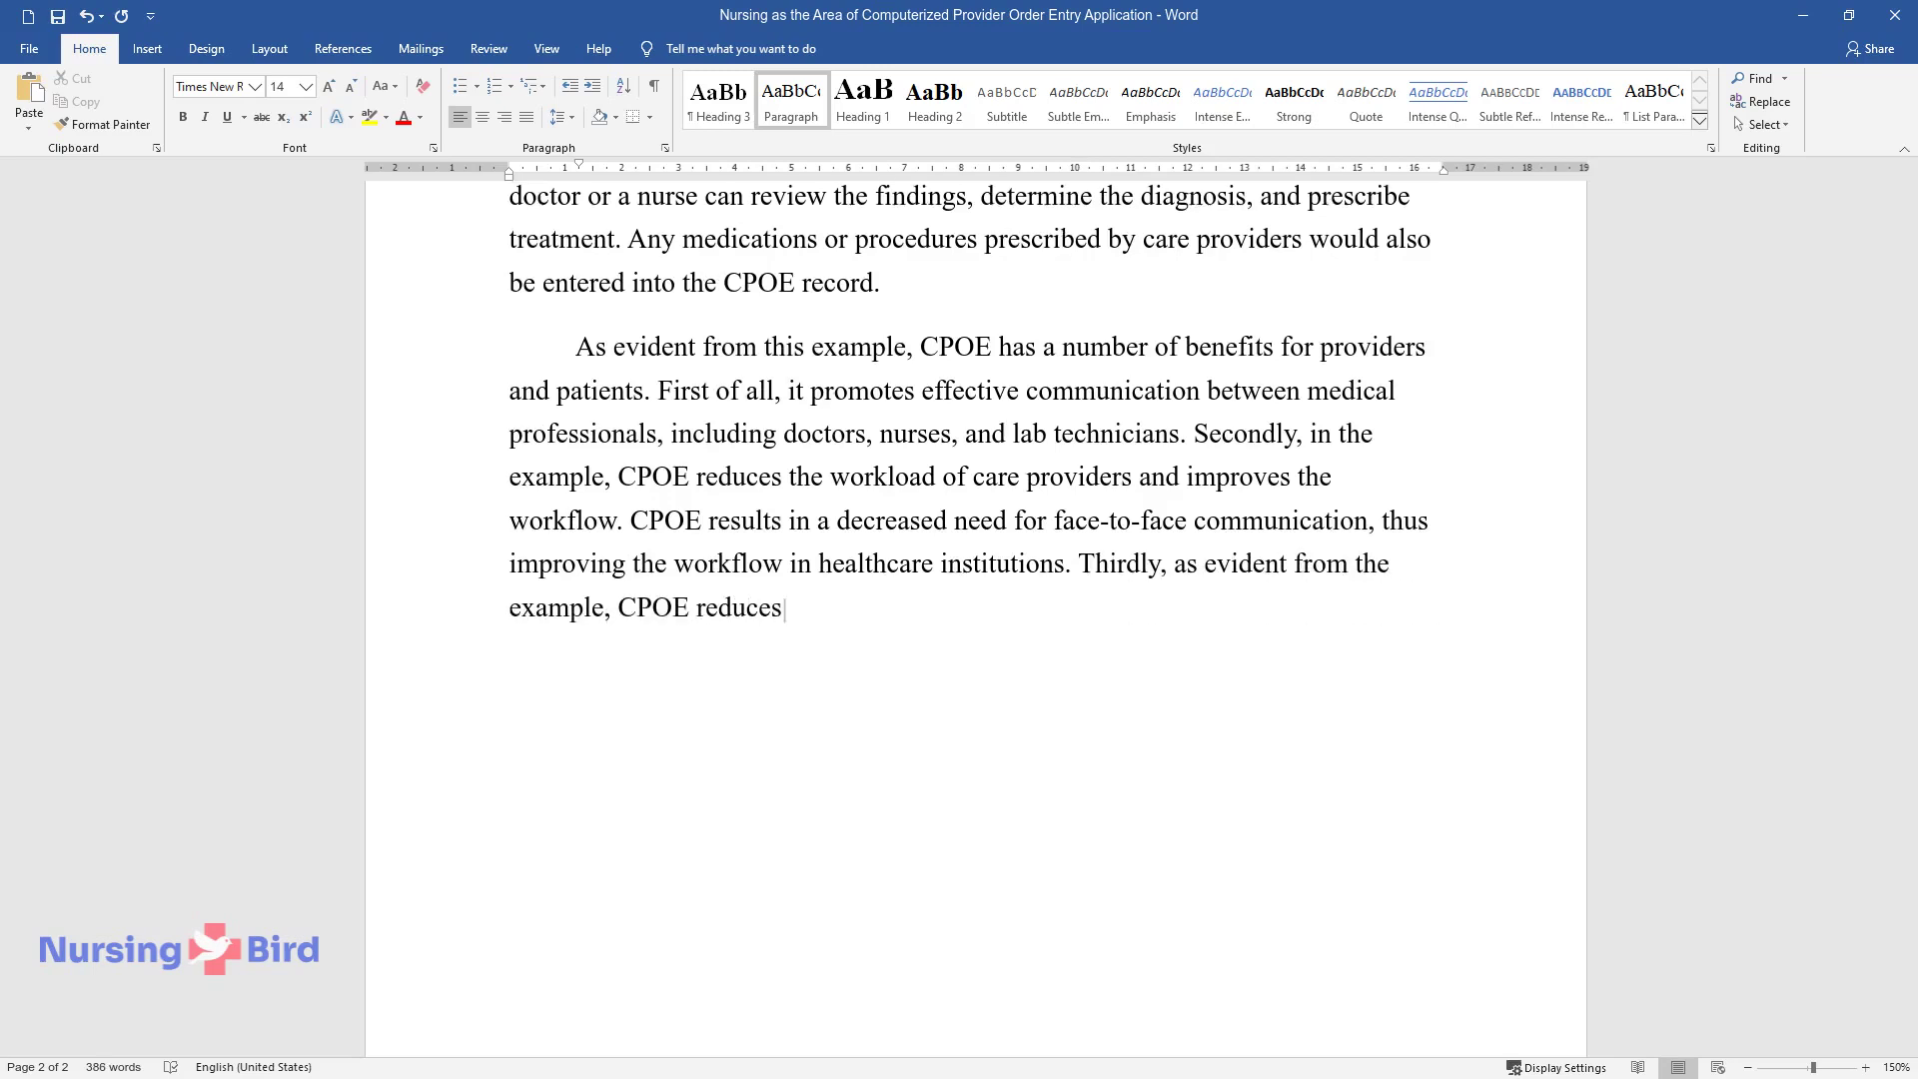
pyautogui.write(' ambiguity when it comes to pro')
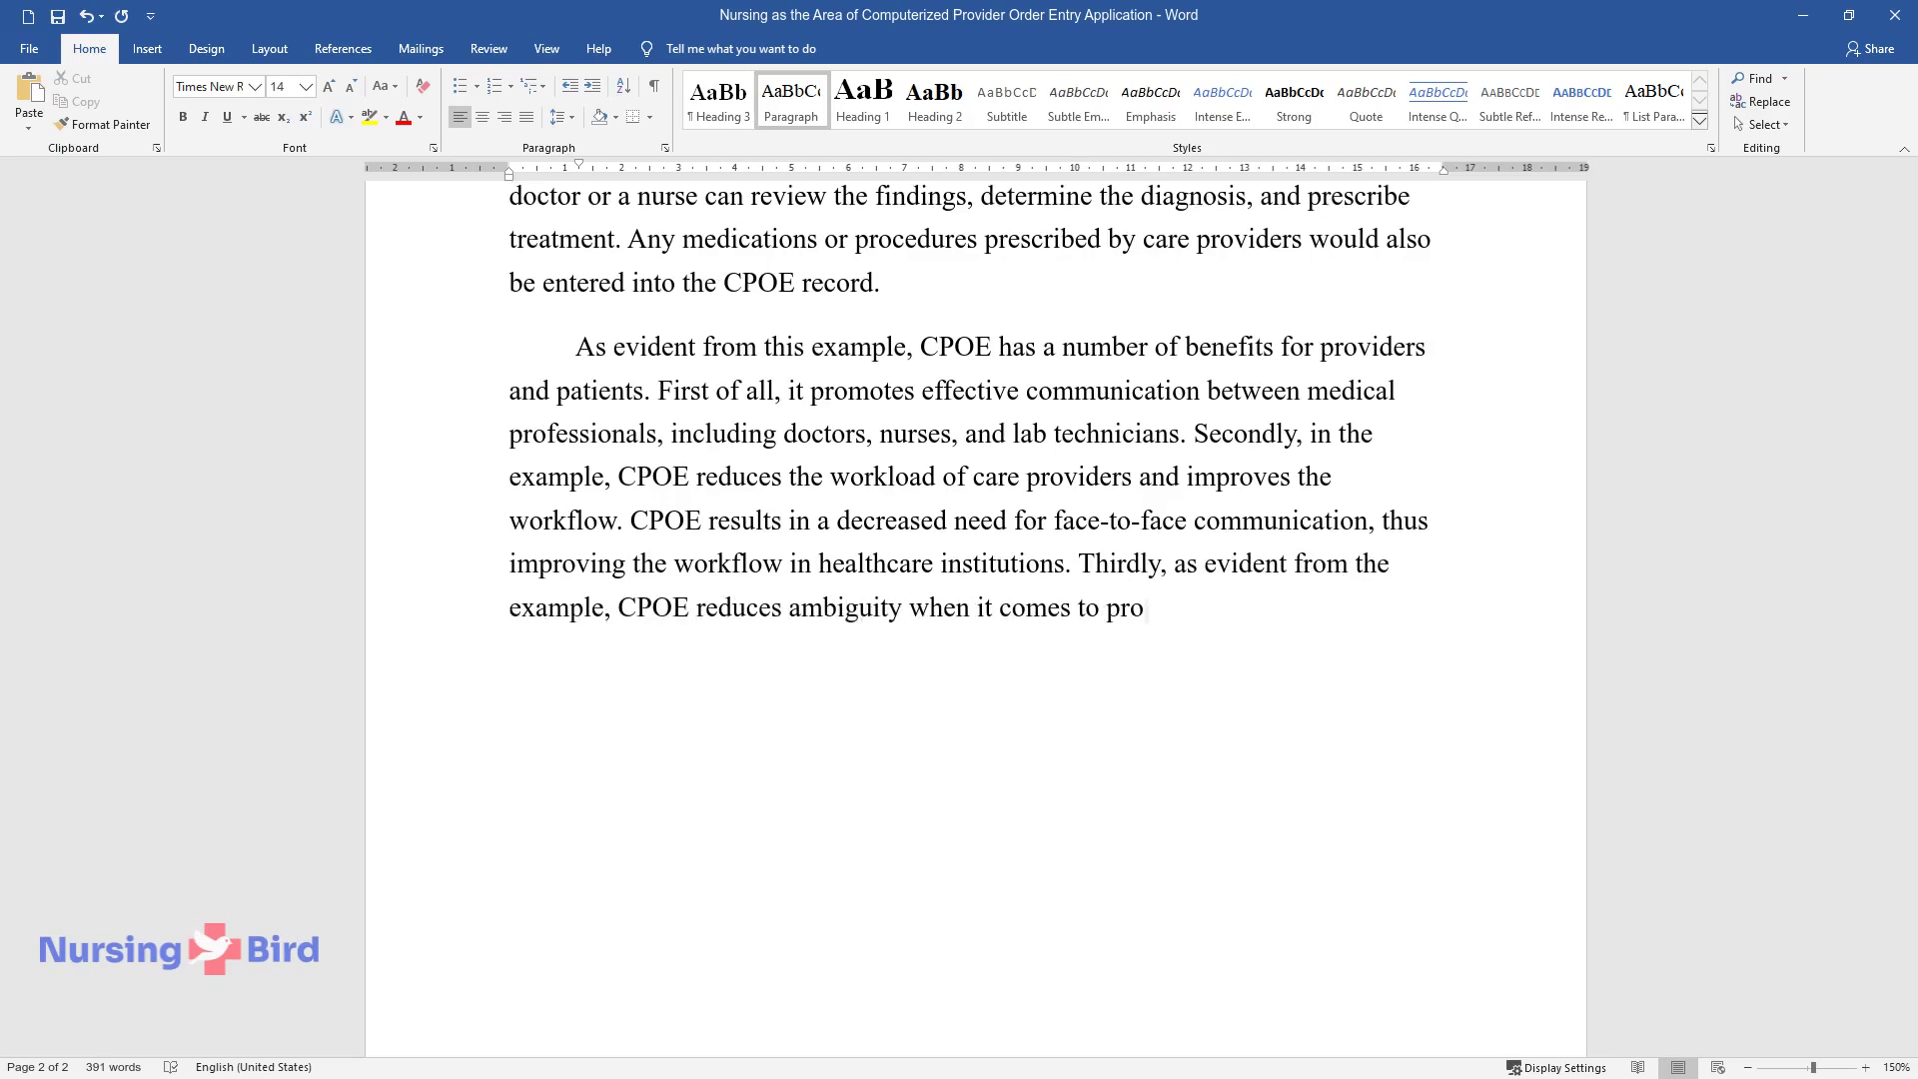
pyautogui.write('vider orders, contributing to a decrease in me')
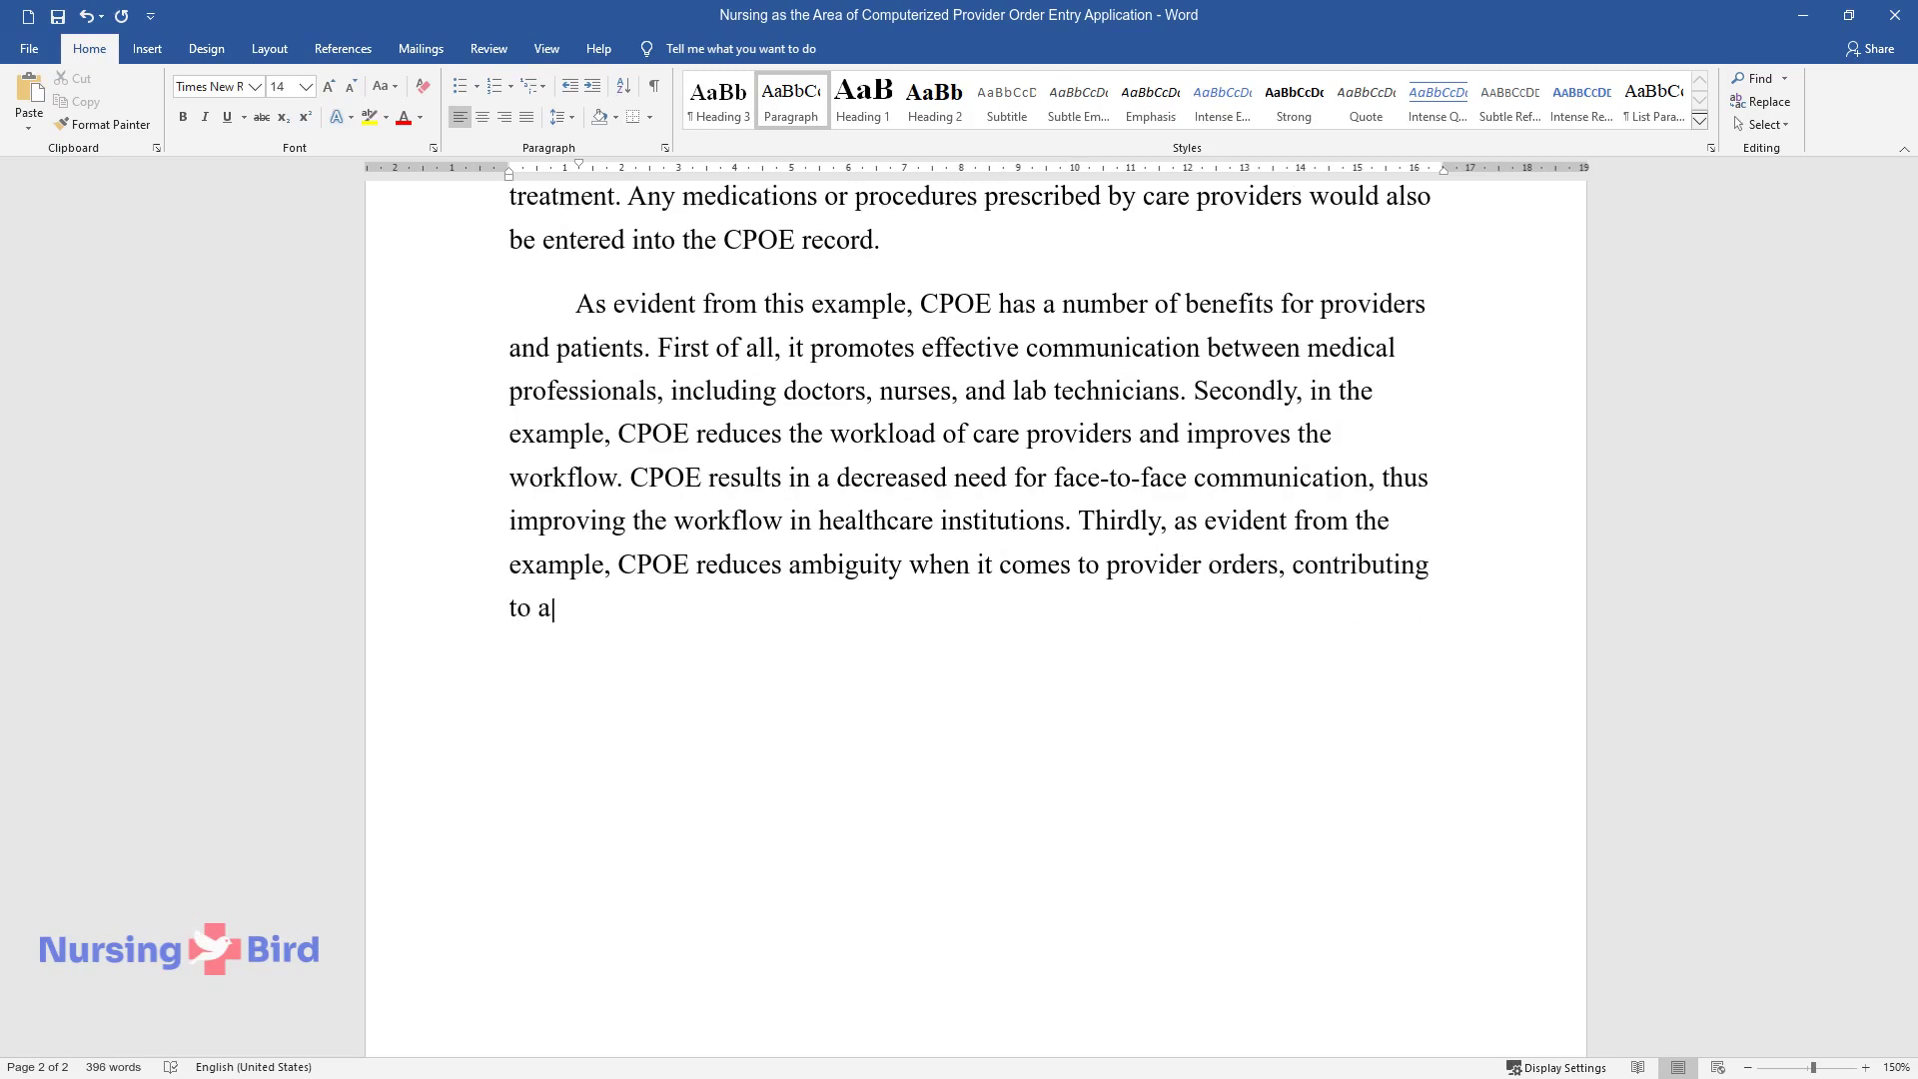
pyautogui.write('dical errors, wh')
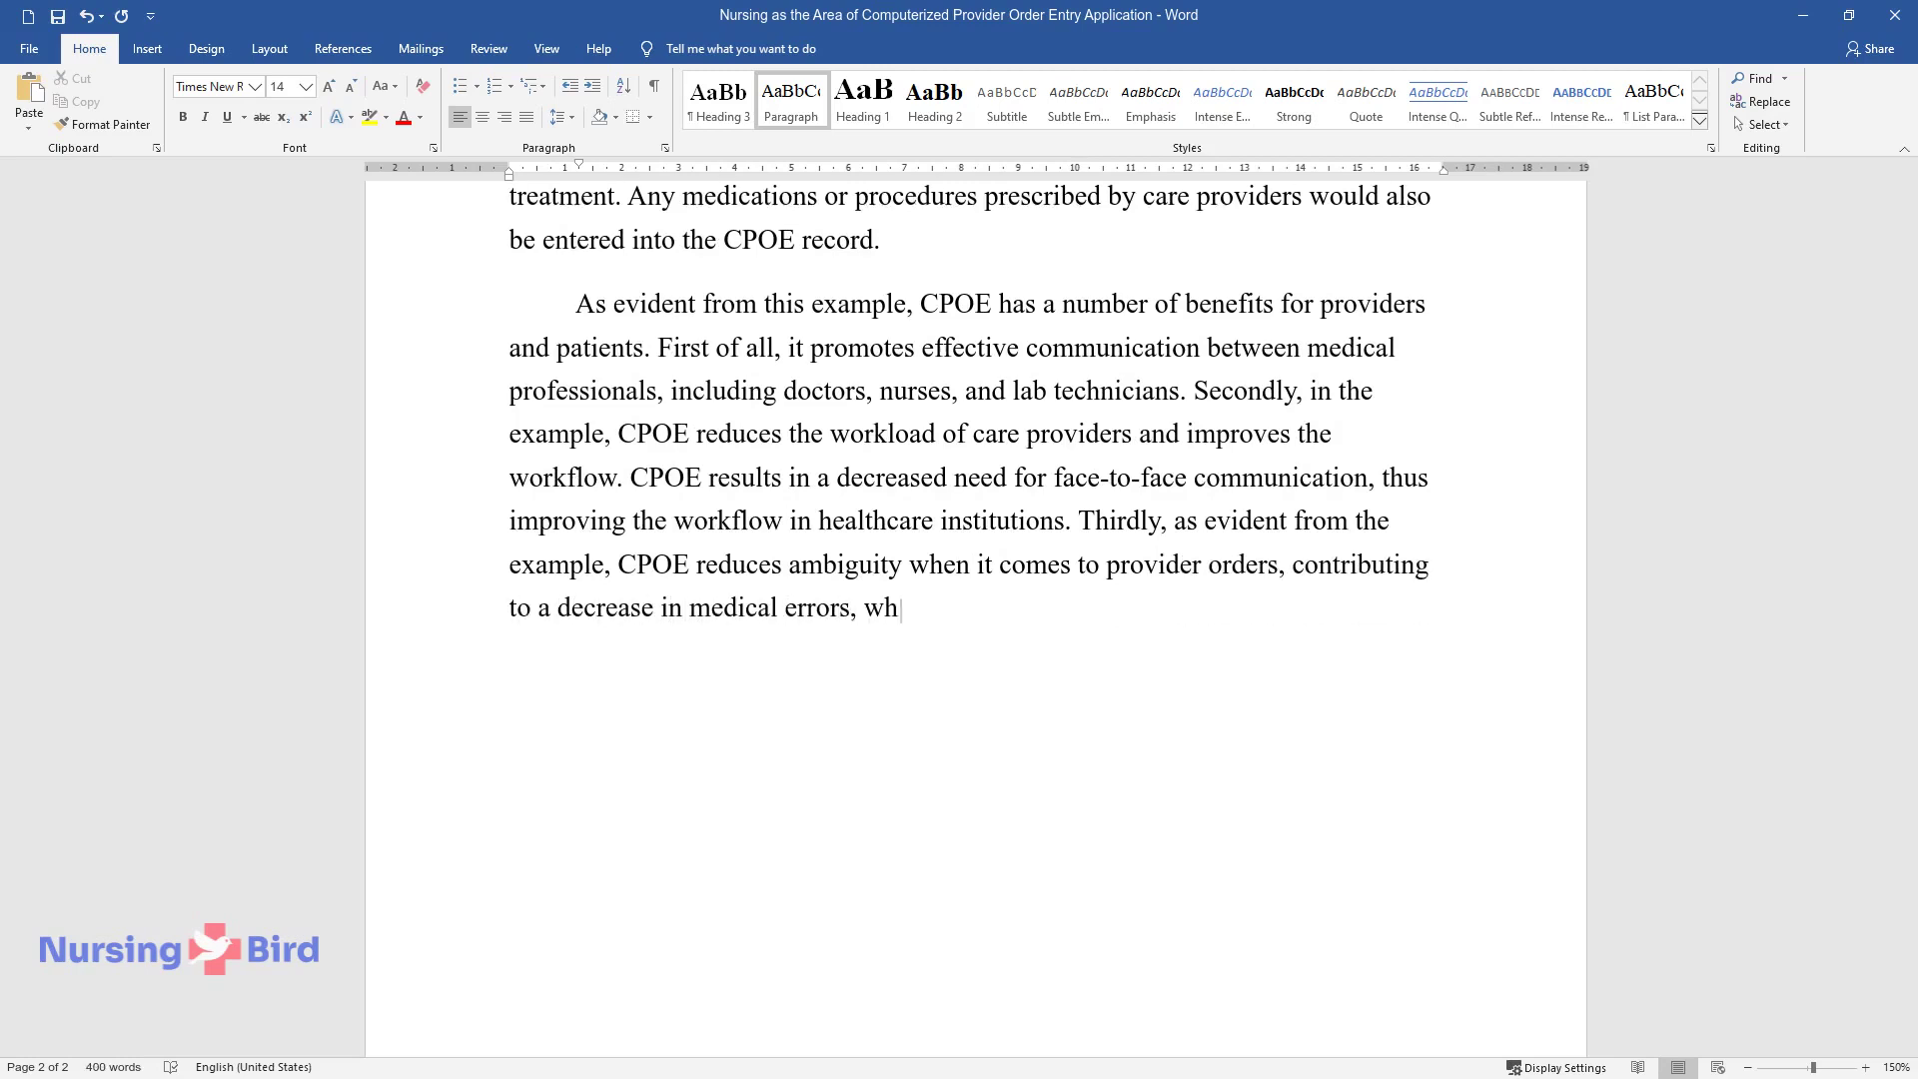
pyautogui.write('ich increases patient safety. Medical errors result in')
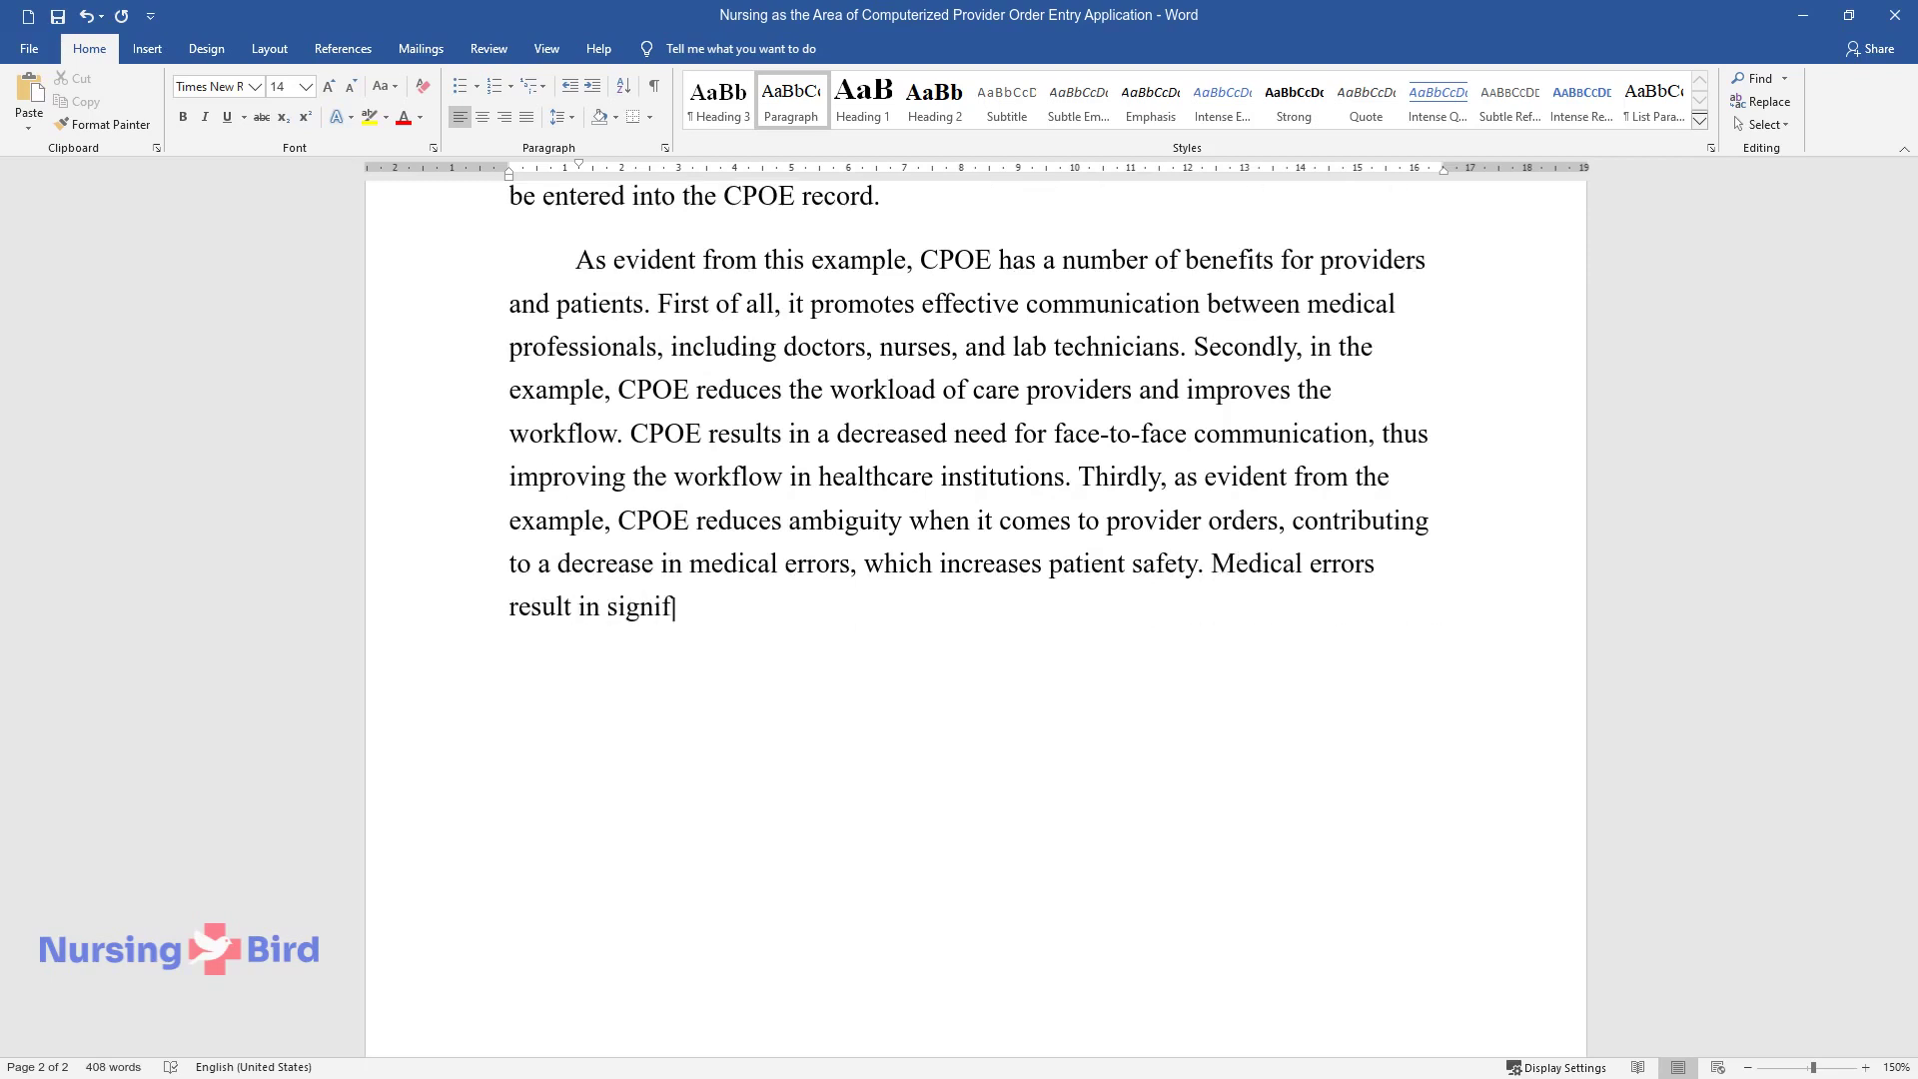
pyautogui.write('icant annual healthcare expenditures. Therefore, CPOE can als')
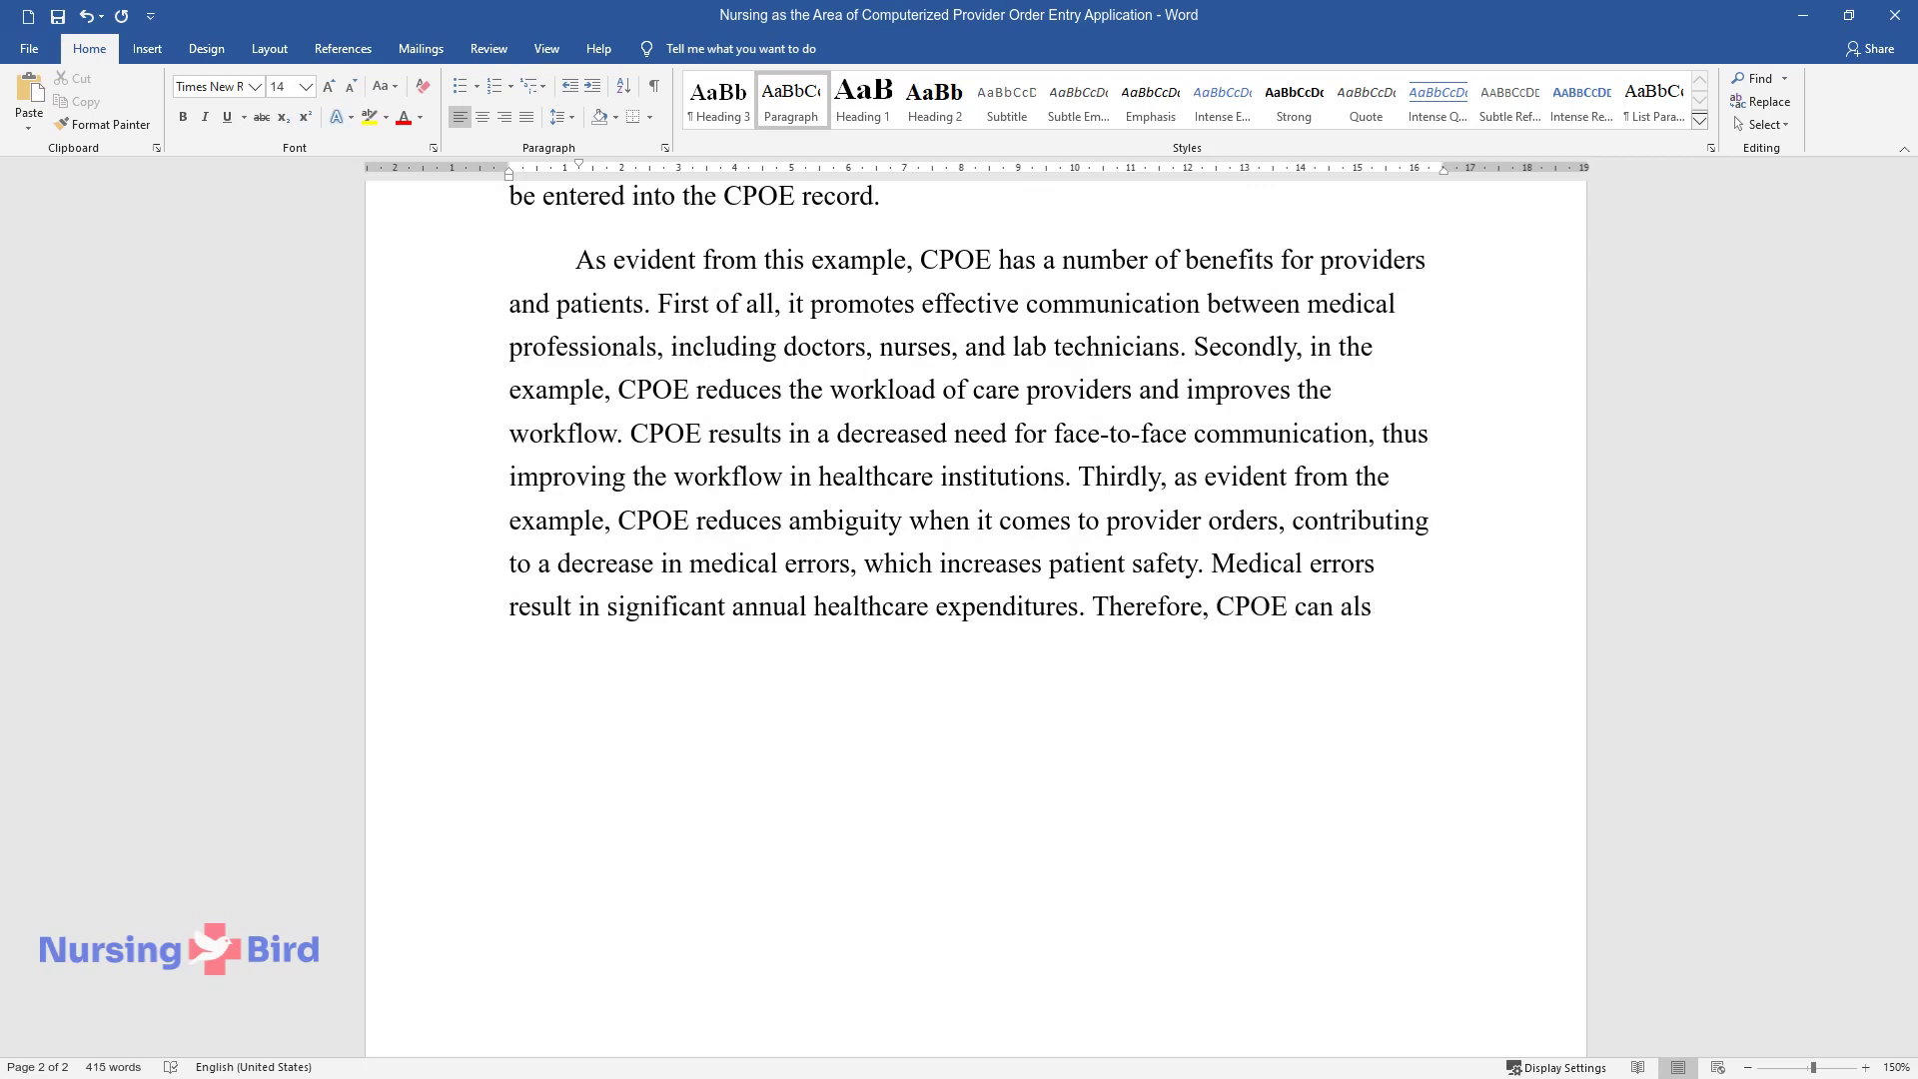
pyautogui.write('o help to control healthcare co')
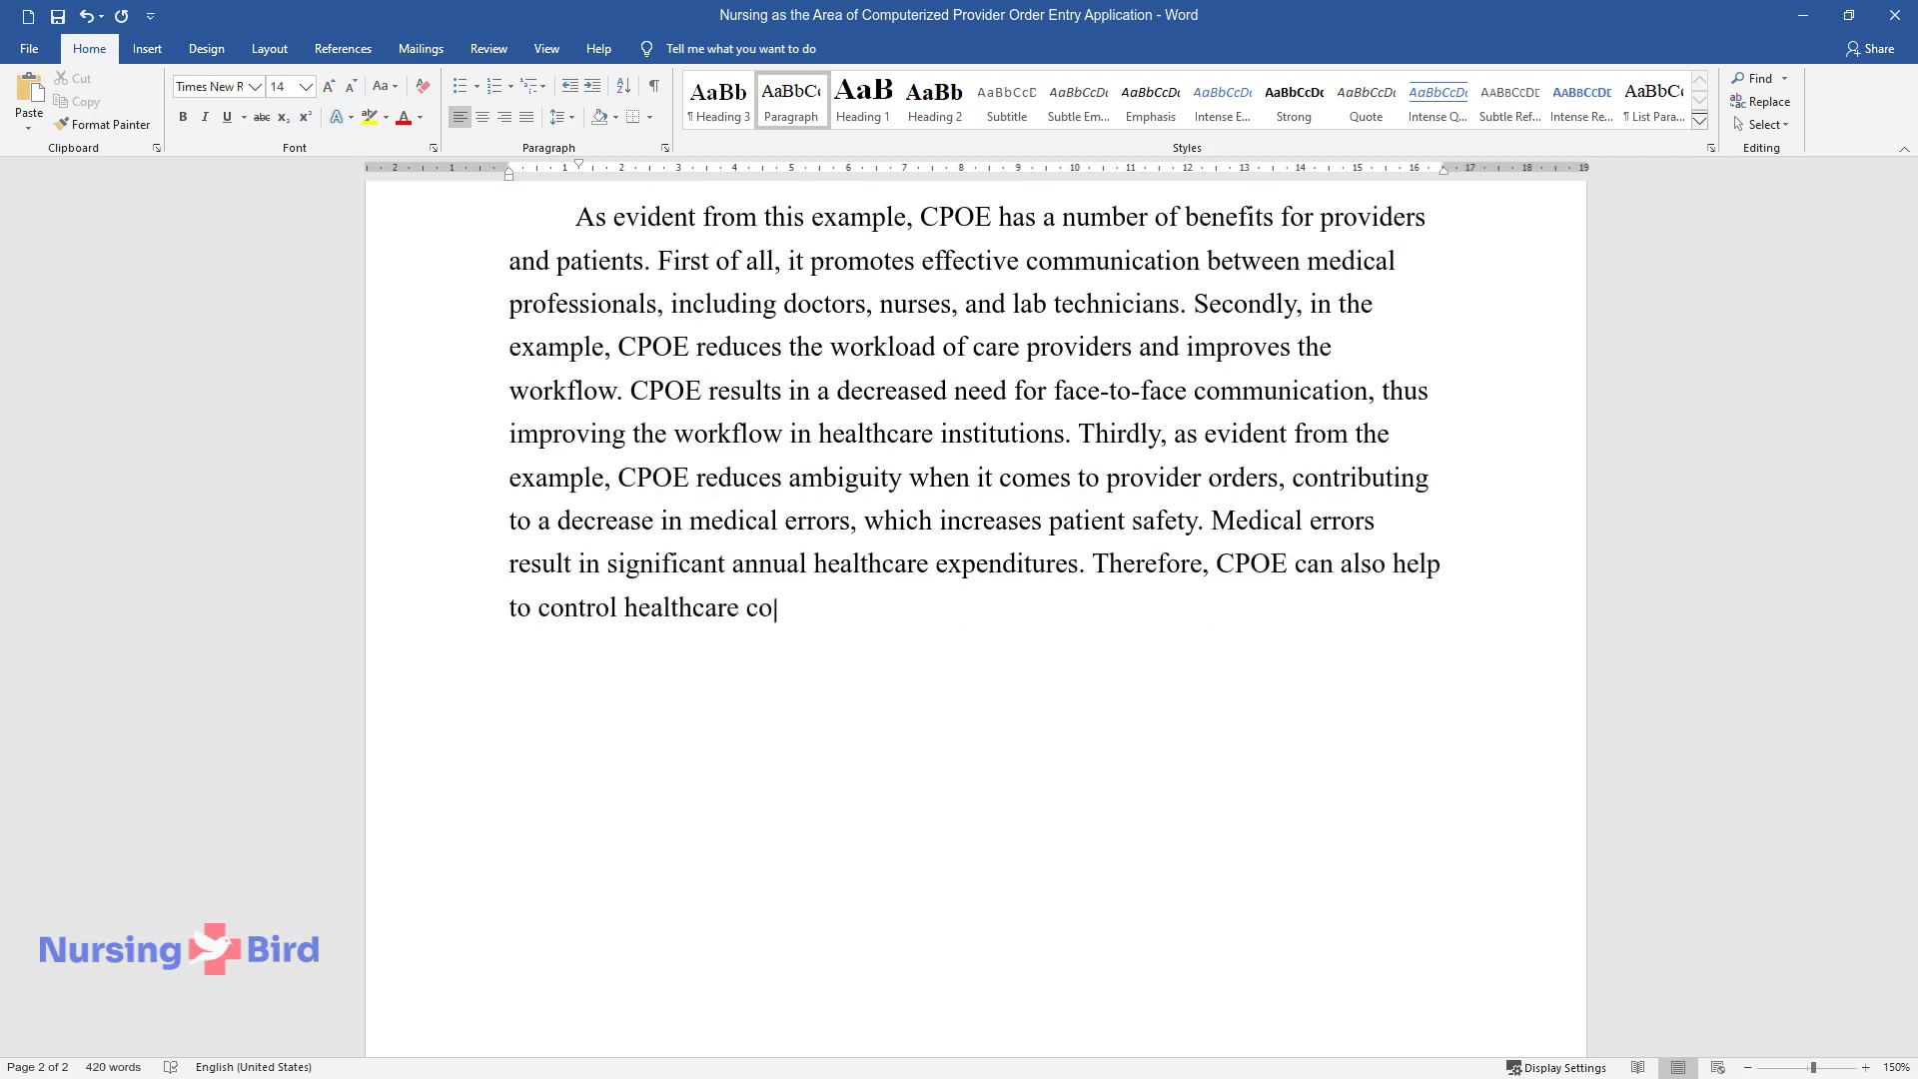
pyautogui.write('sts by minimizing the possibili')
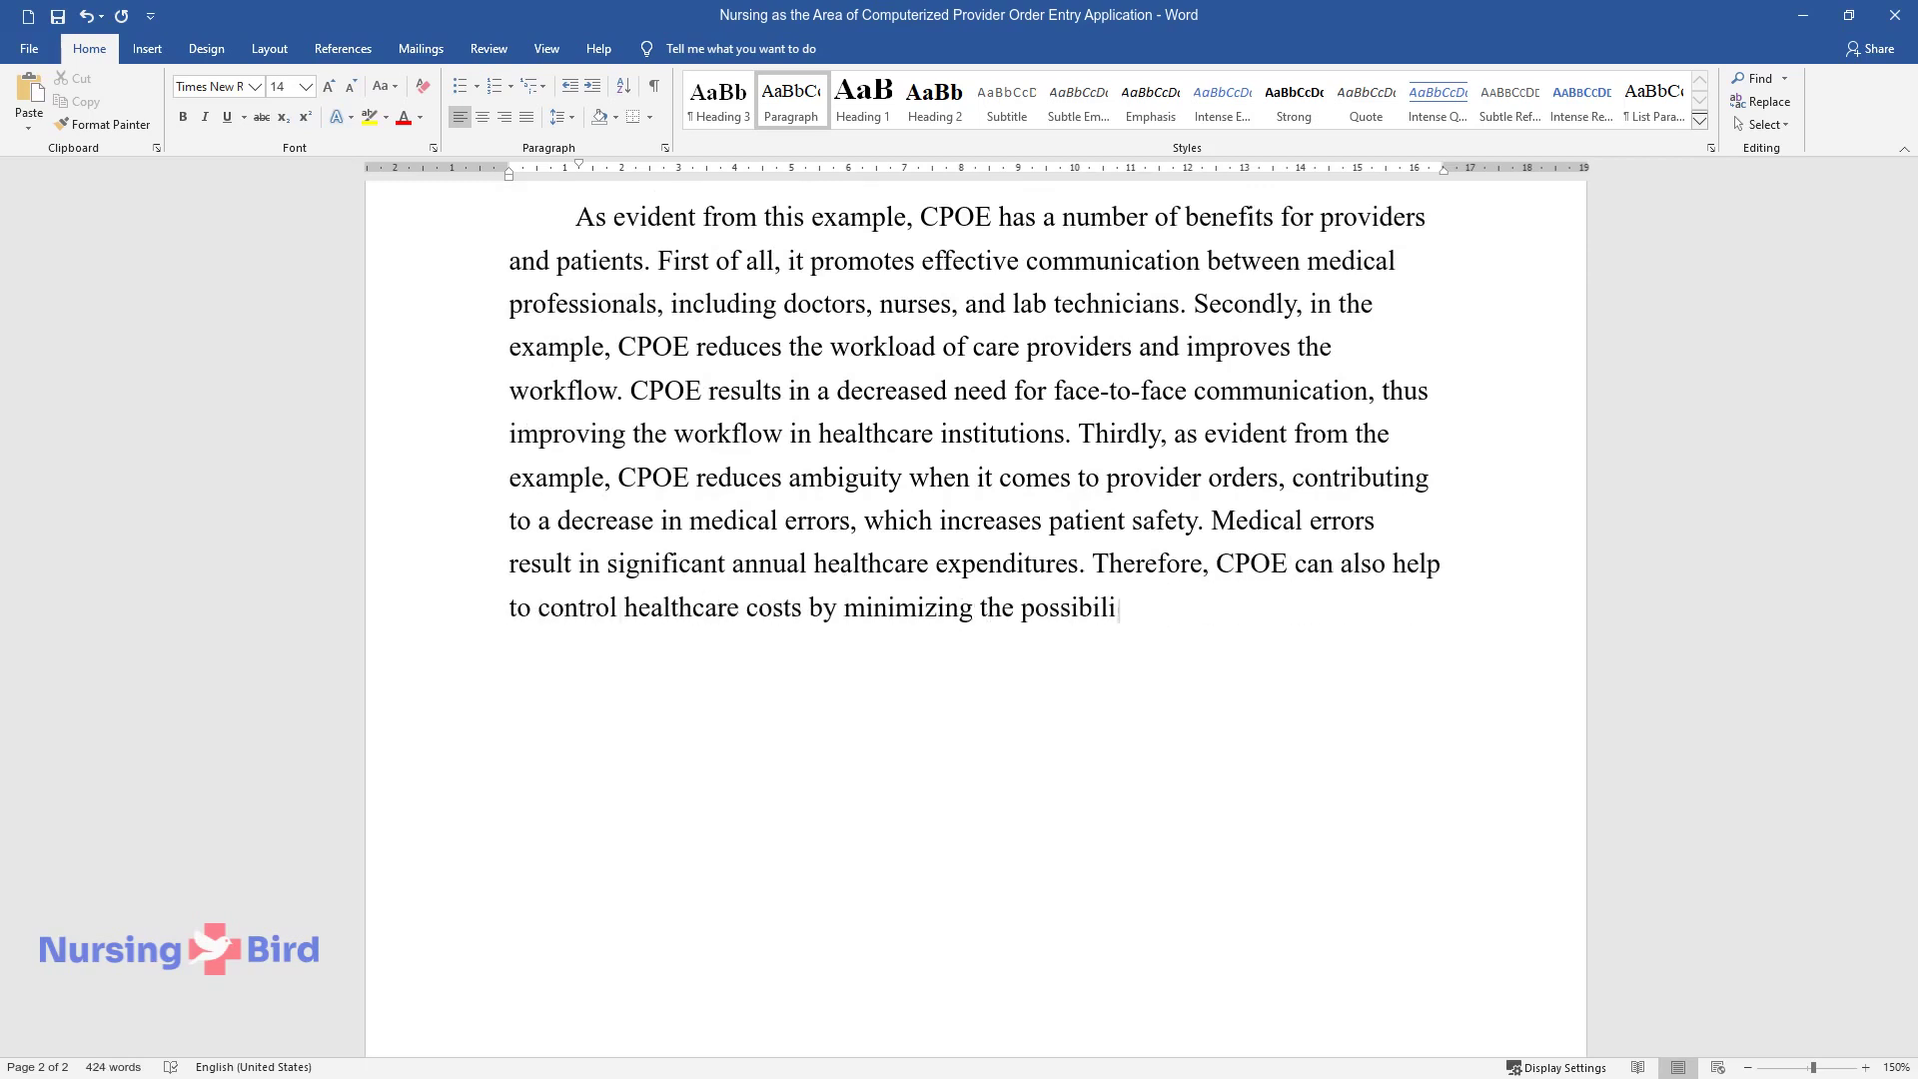
pyautogui.write('ty of order duplication and mis')
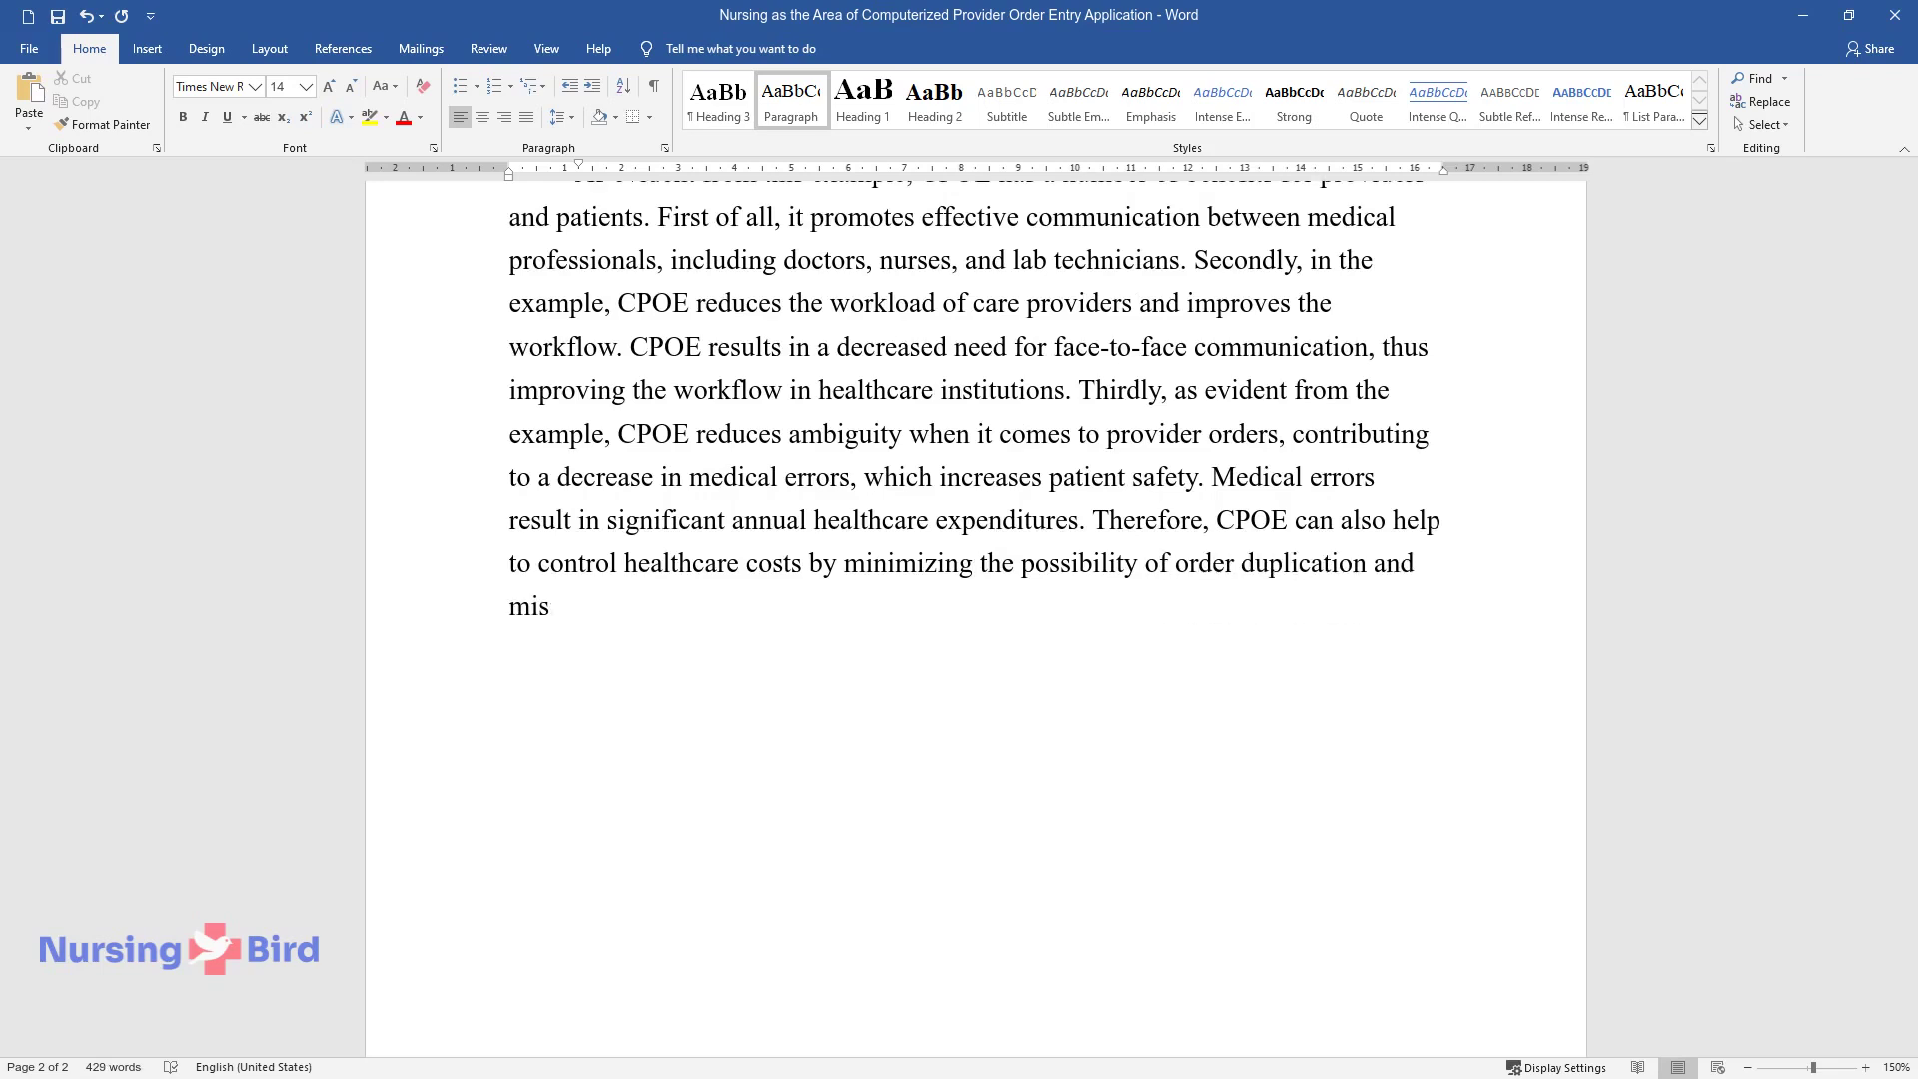
pyautogui.write('interpretation. ')
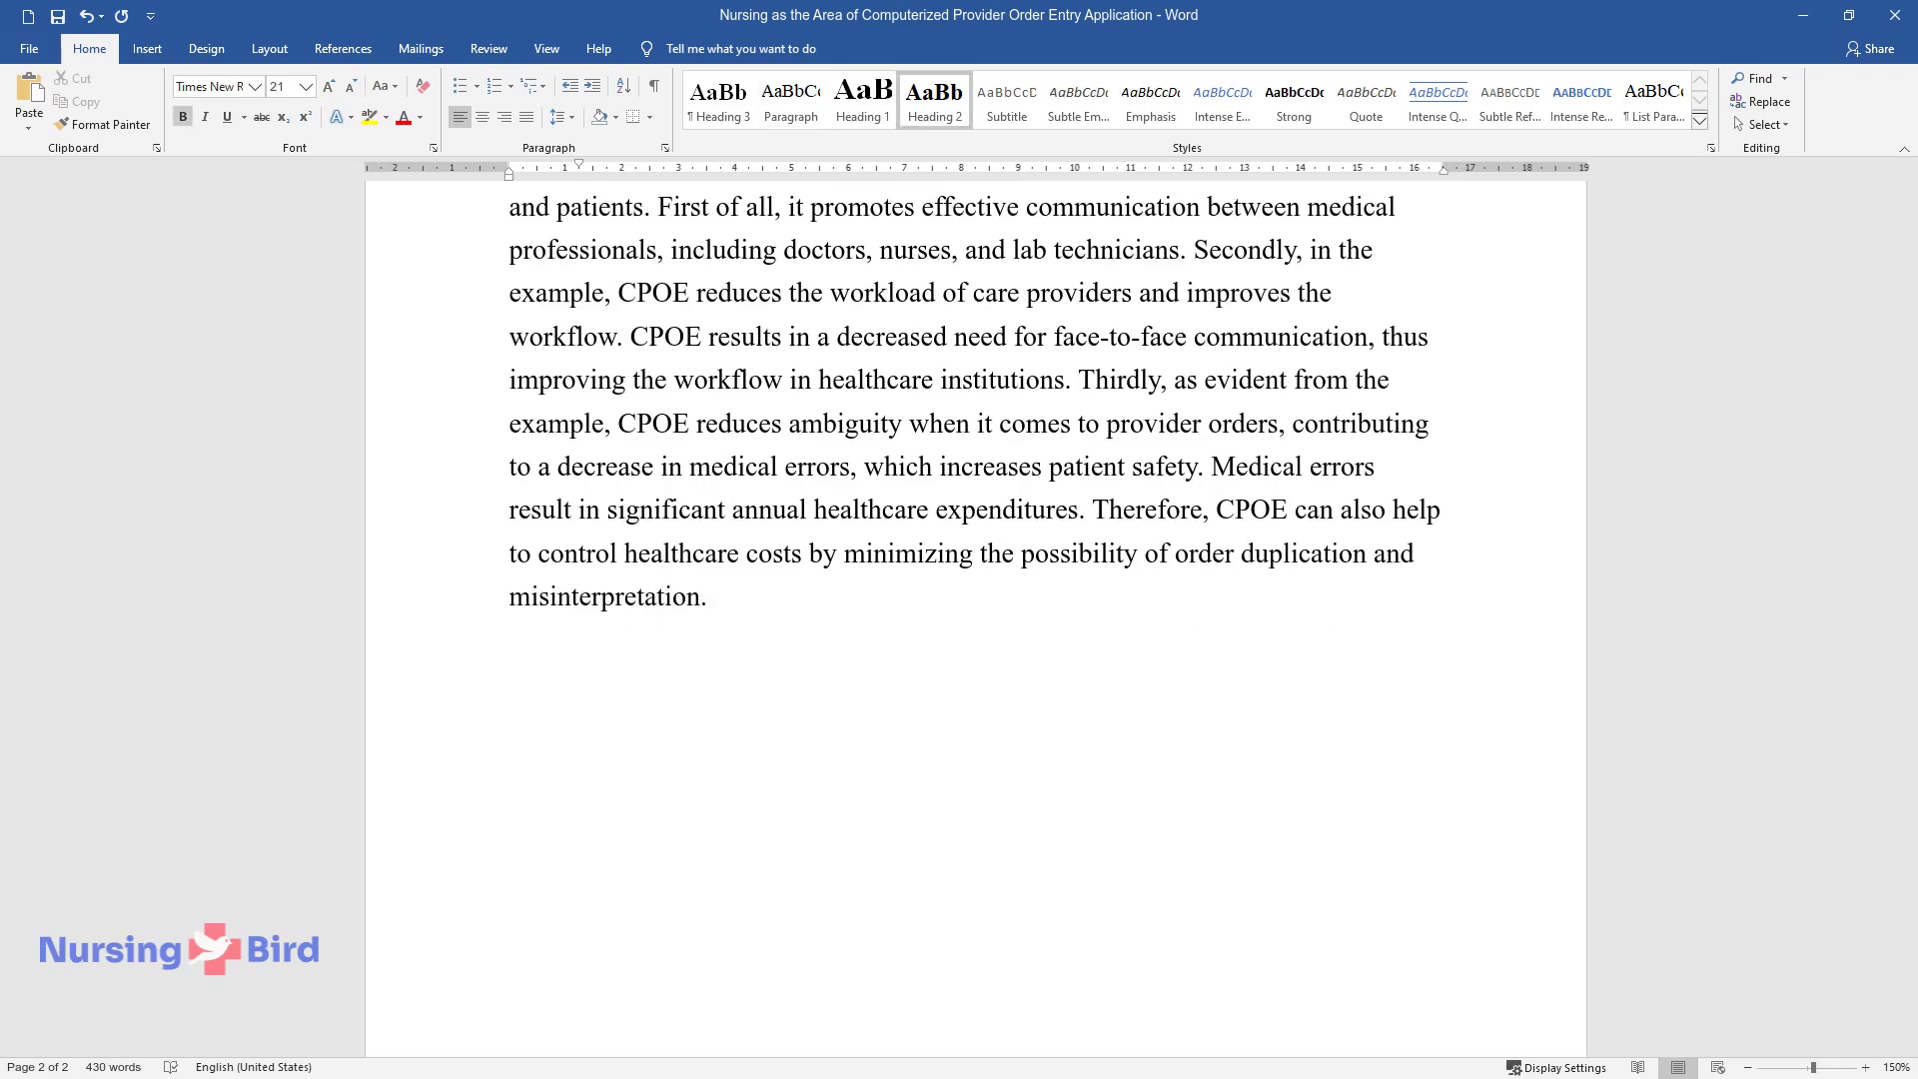
pyautogui.write('How Is the Computerized Provide')
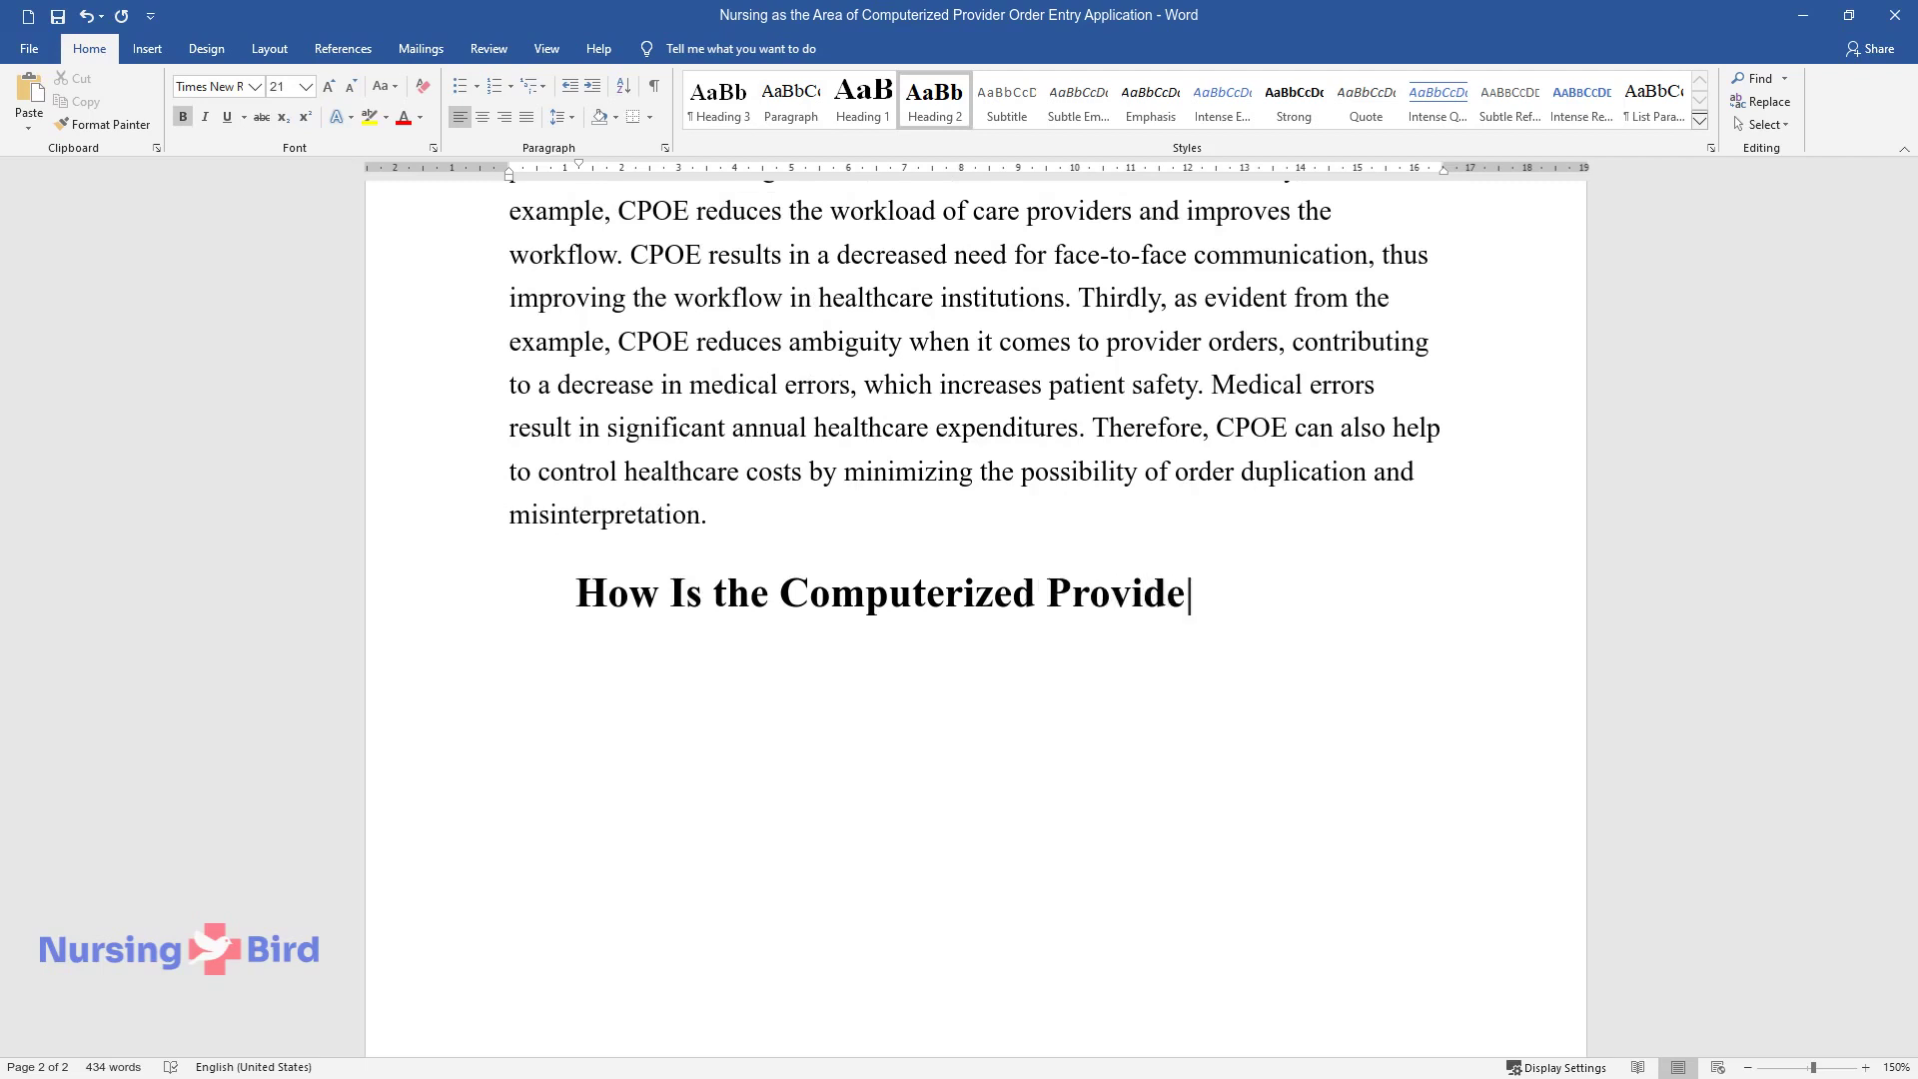
pyautogui.write('r Order Entry System Used in He')
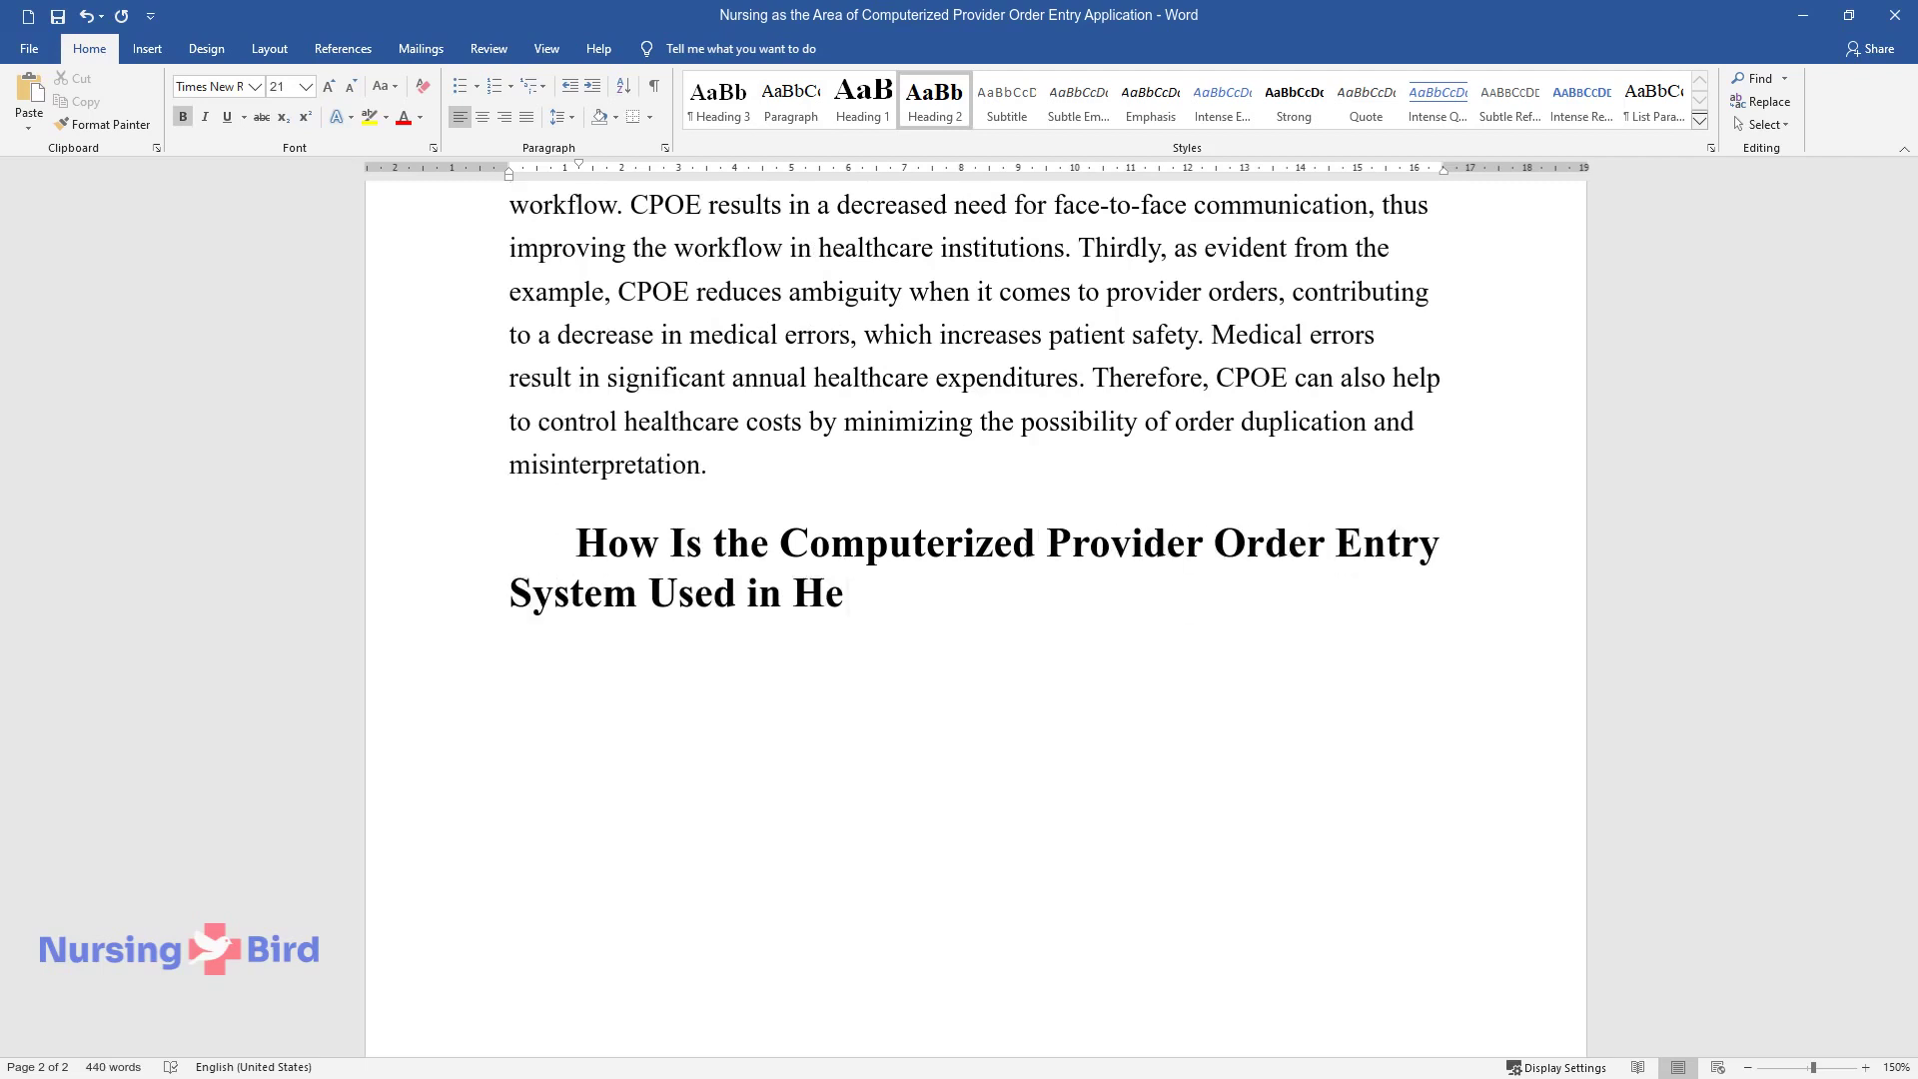
pyautogui.write('althcare?')
pyautogui.press('Return')
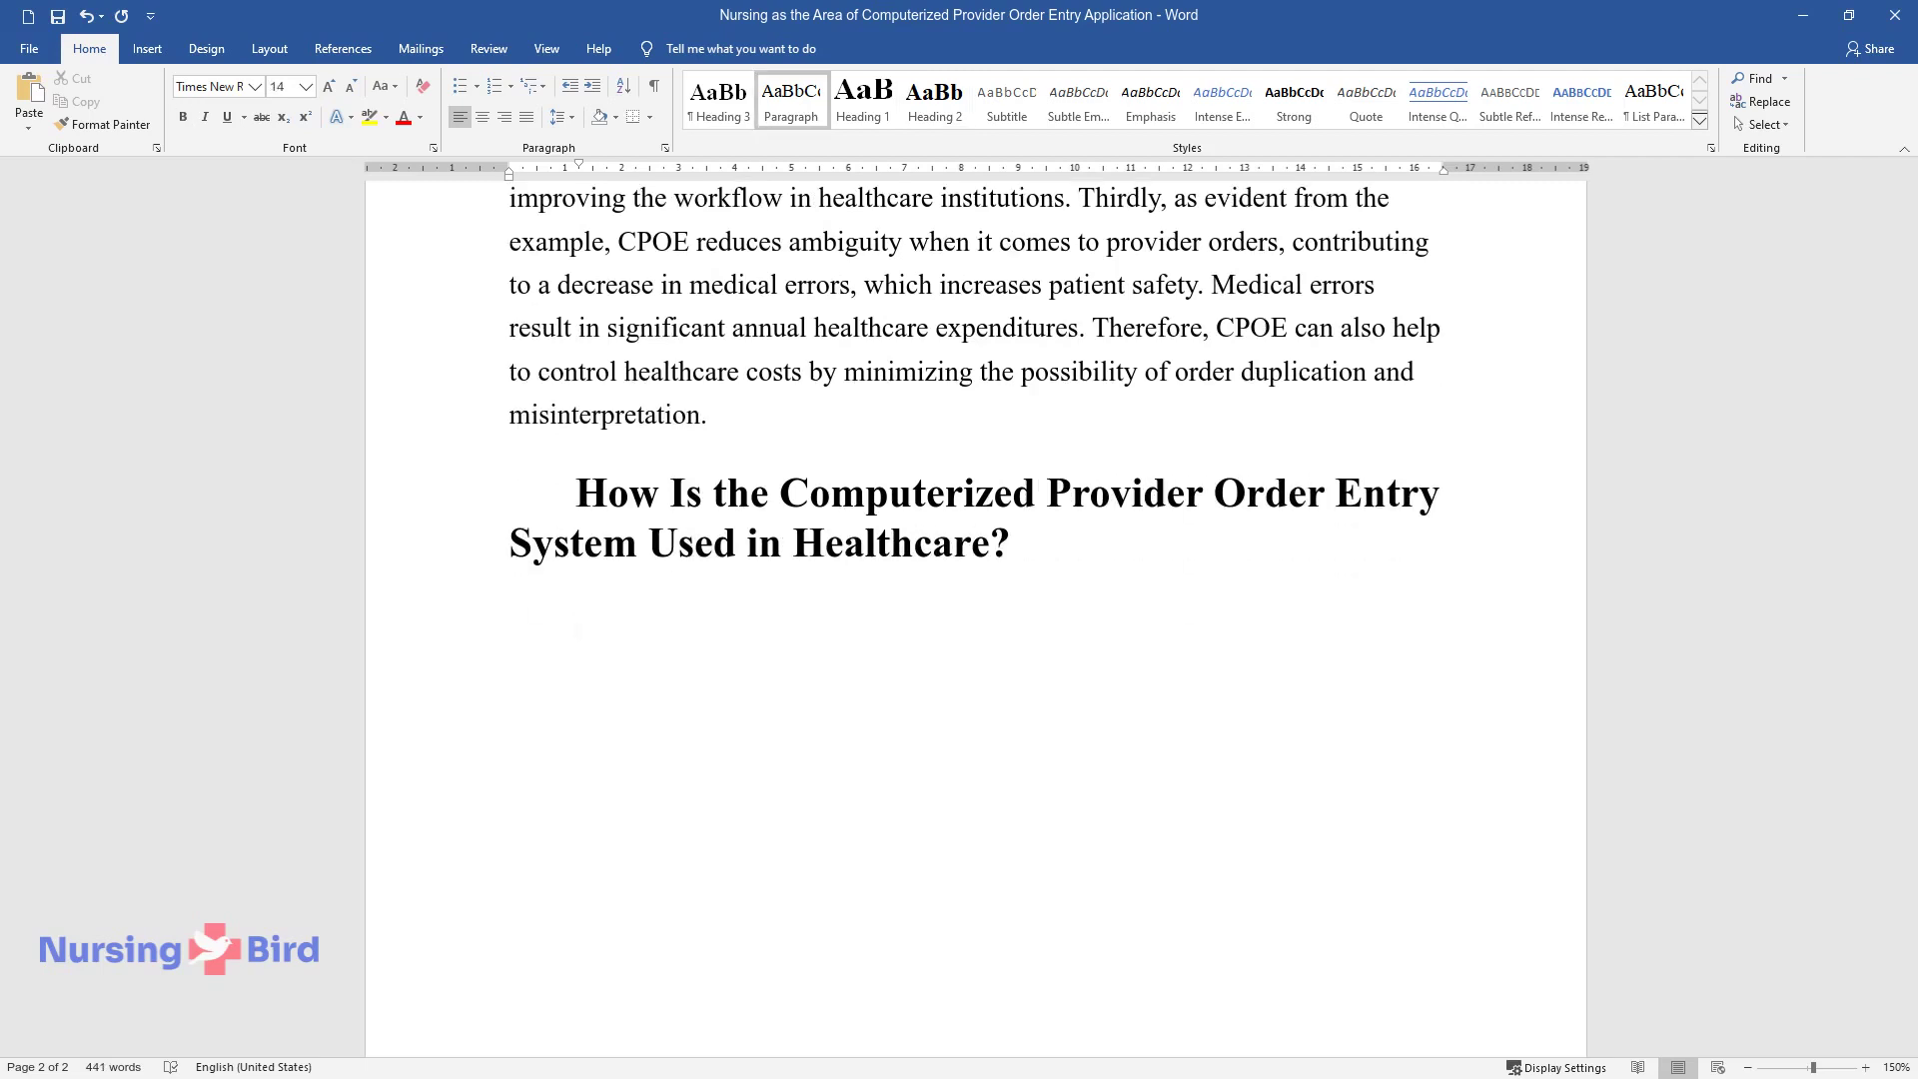
pyautogui.write('Working as a nurse in an inpatient f')
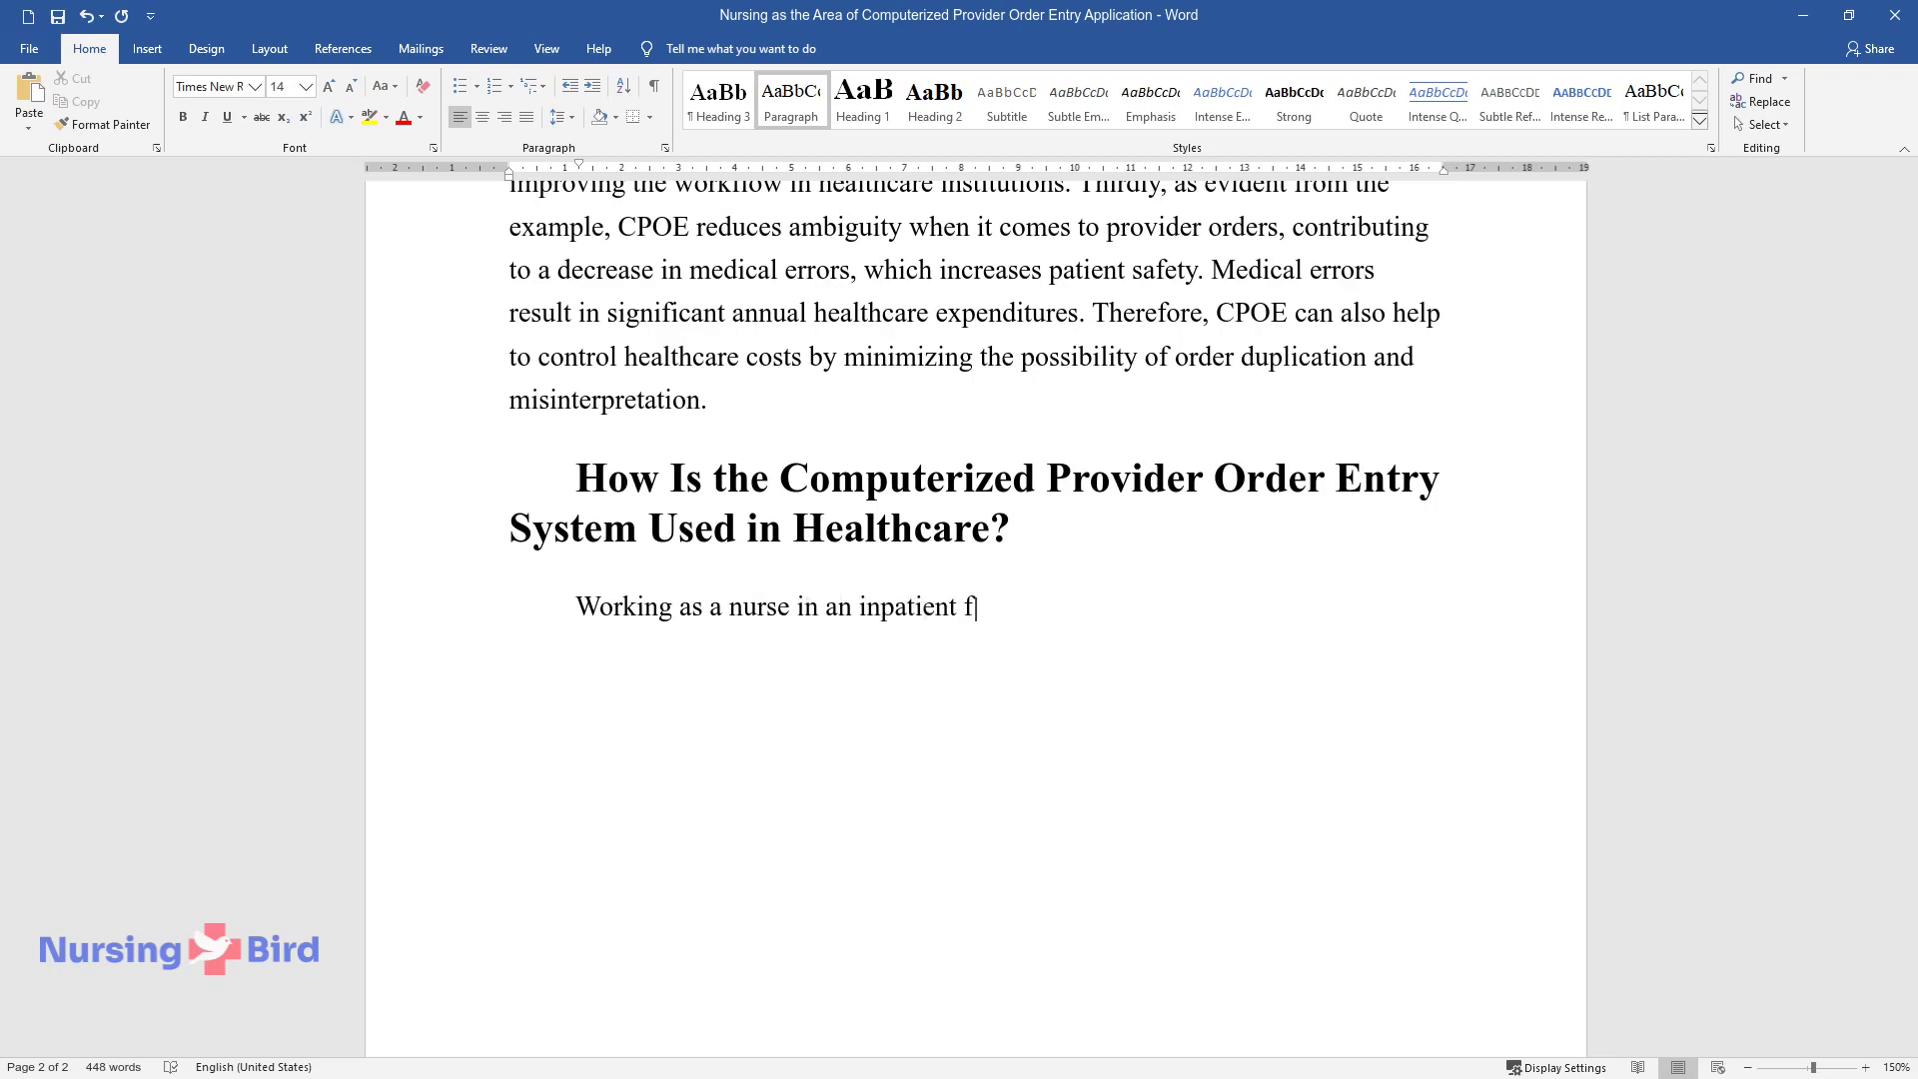
pyautogui.write('acility, I have a lot of experience')
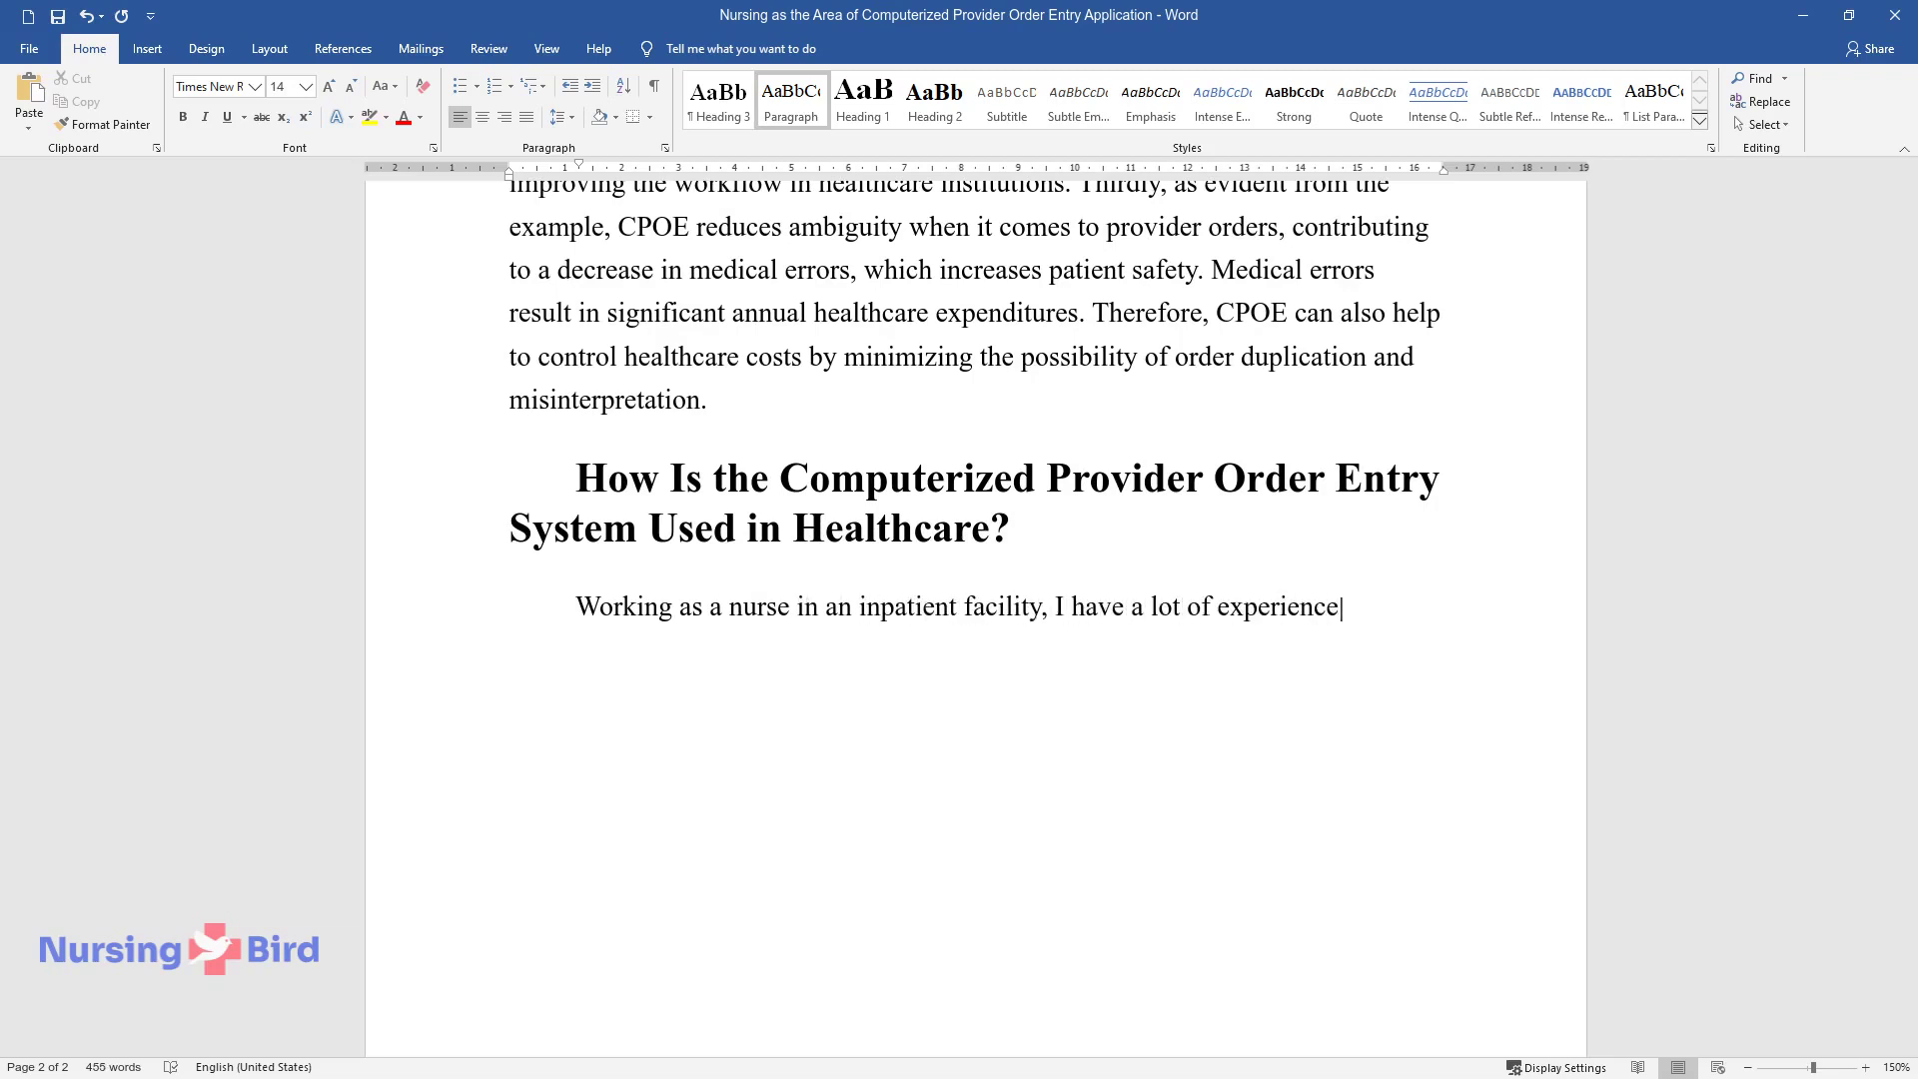
pyautogui.write(' with various EHR functions, includi')
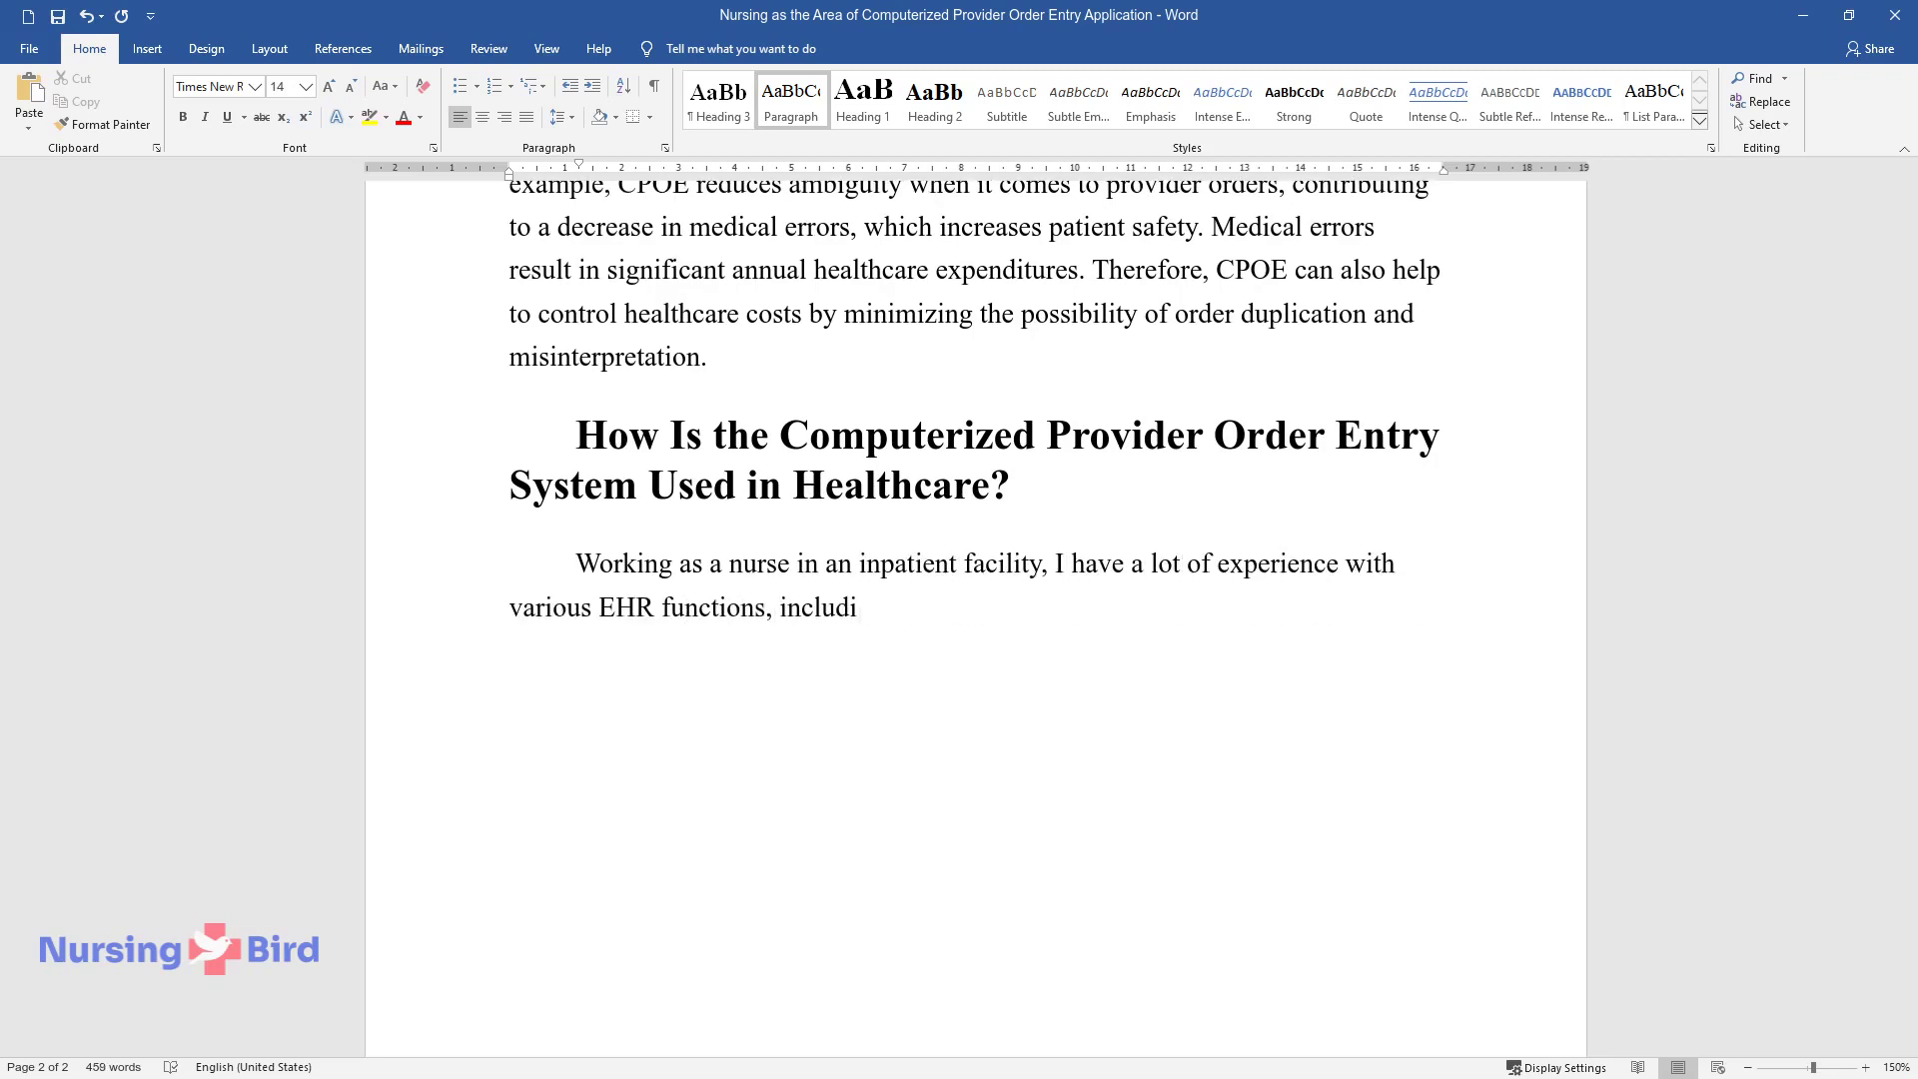
pyautogui.write('ng CPOE. For instance, there was one')
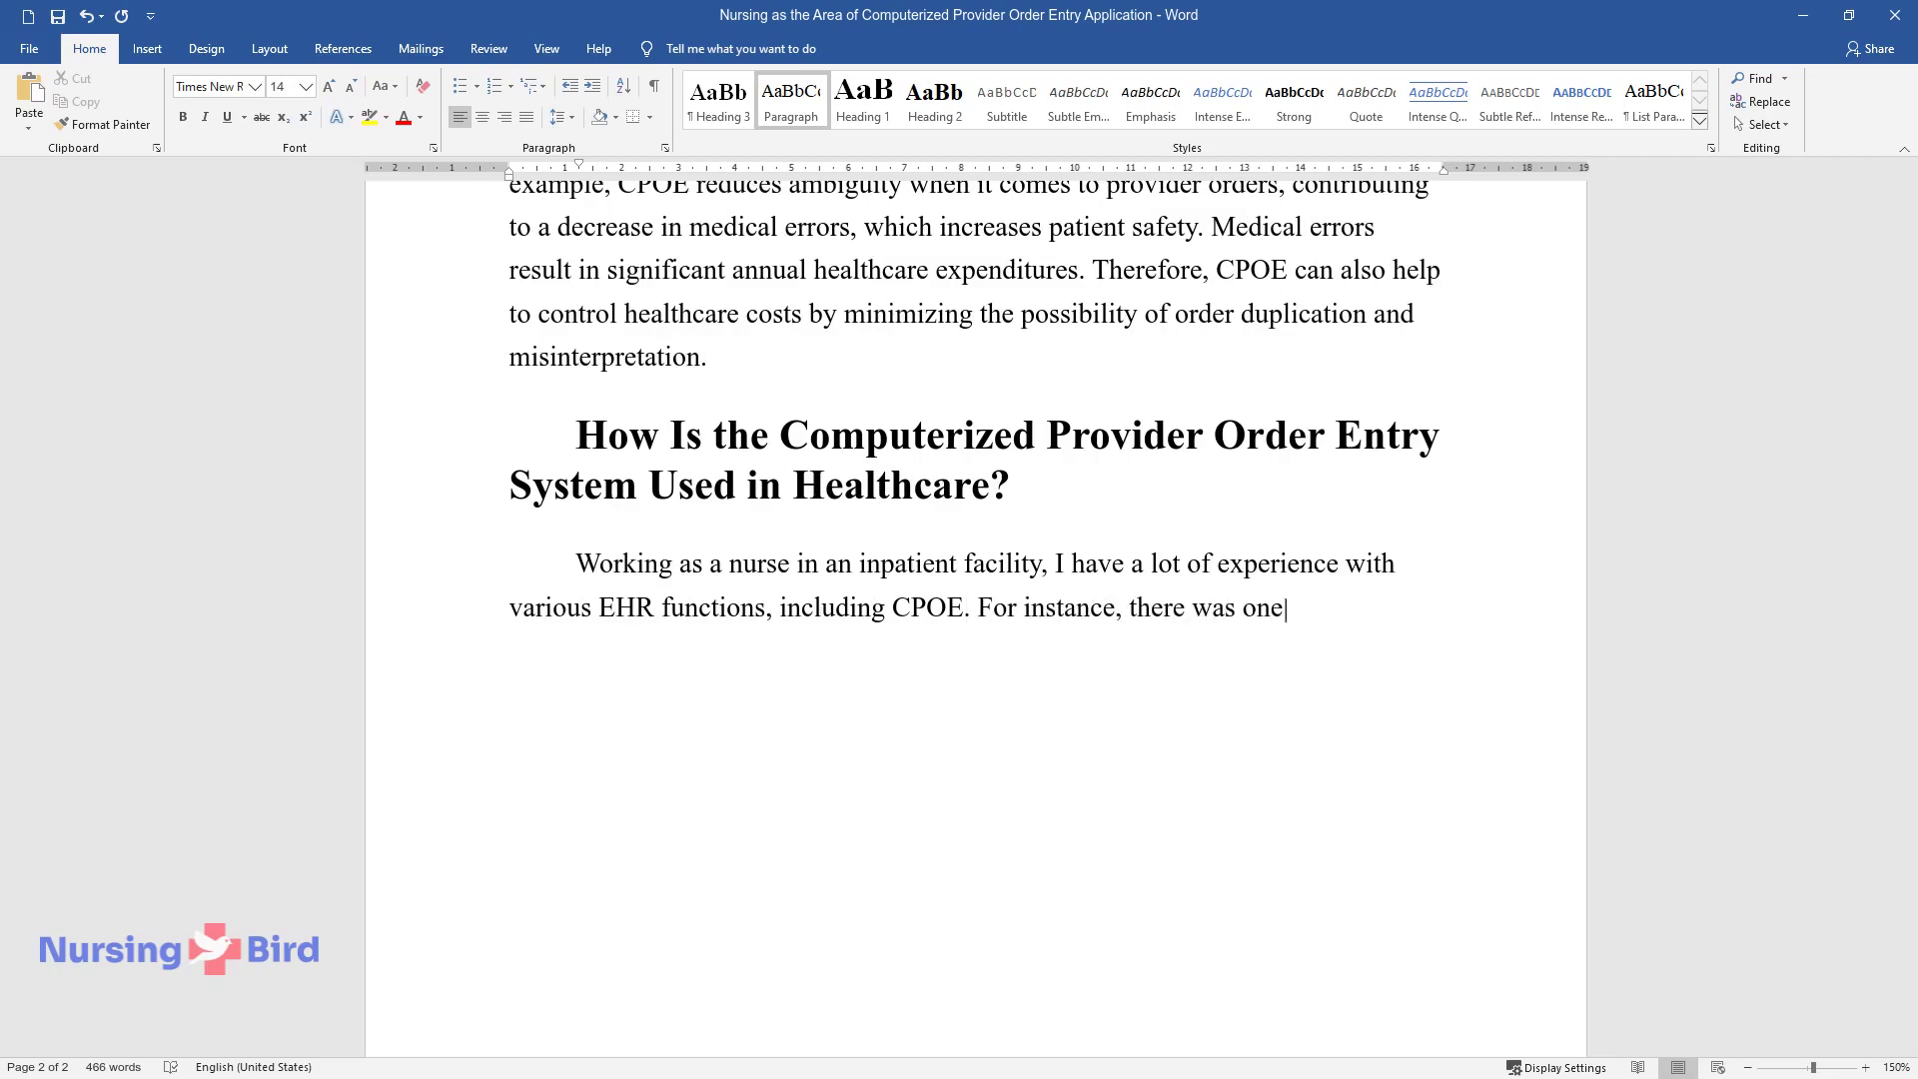
pyautogui.write(' time when I had an initial appointm')
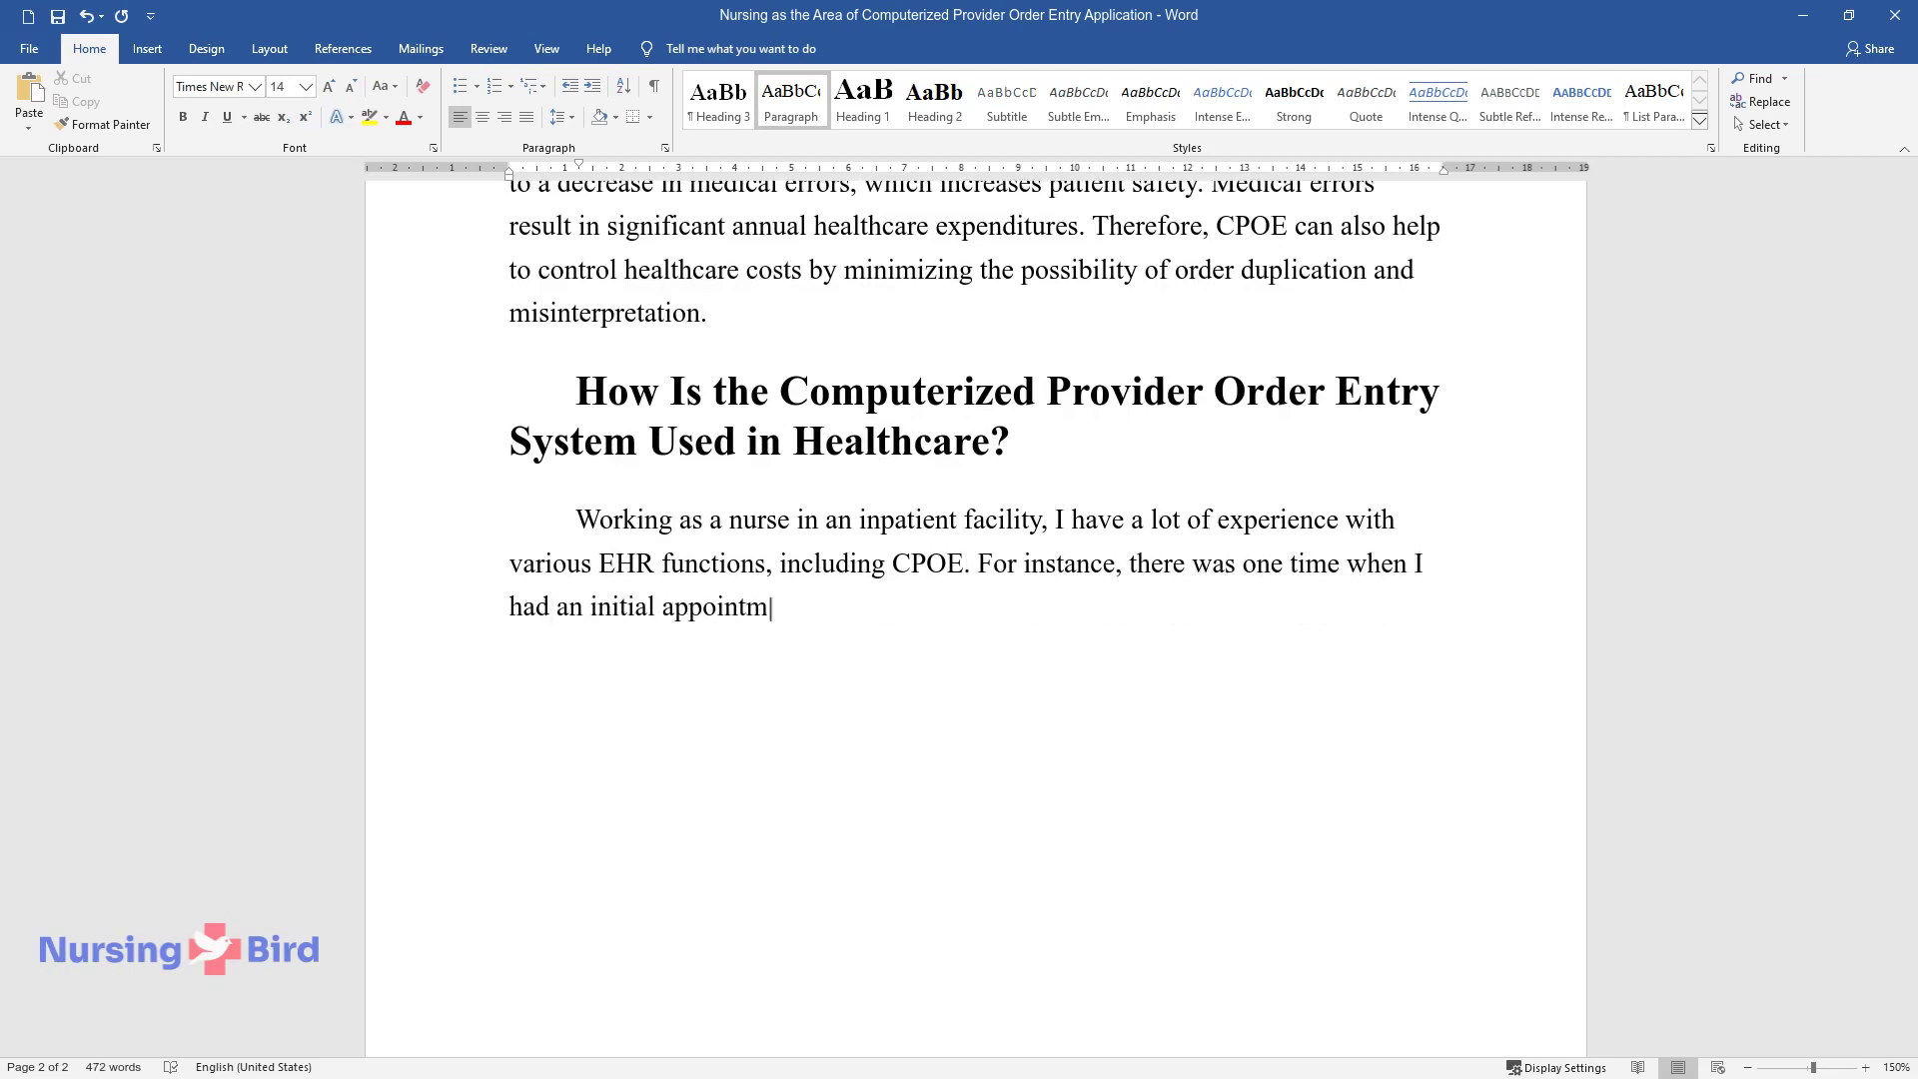
pyautogui.write('ent with a patient who was admitted')
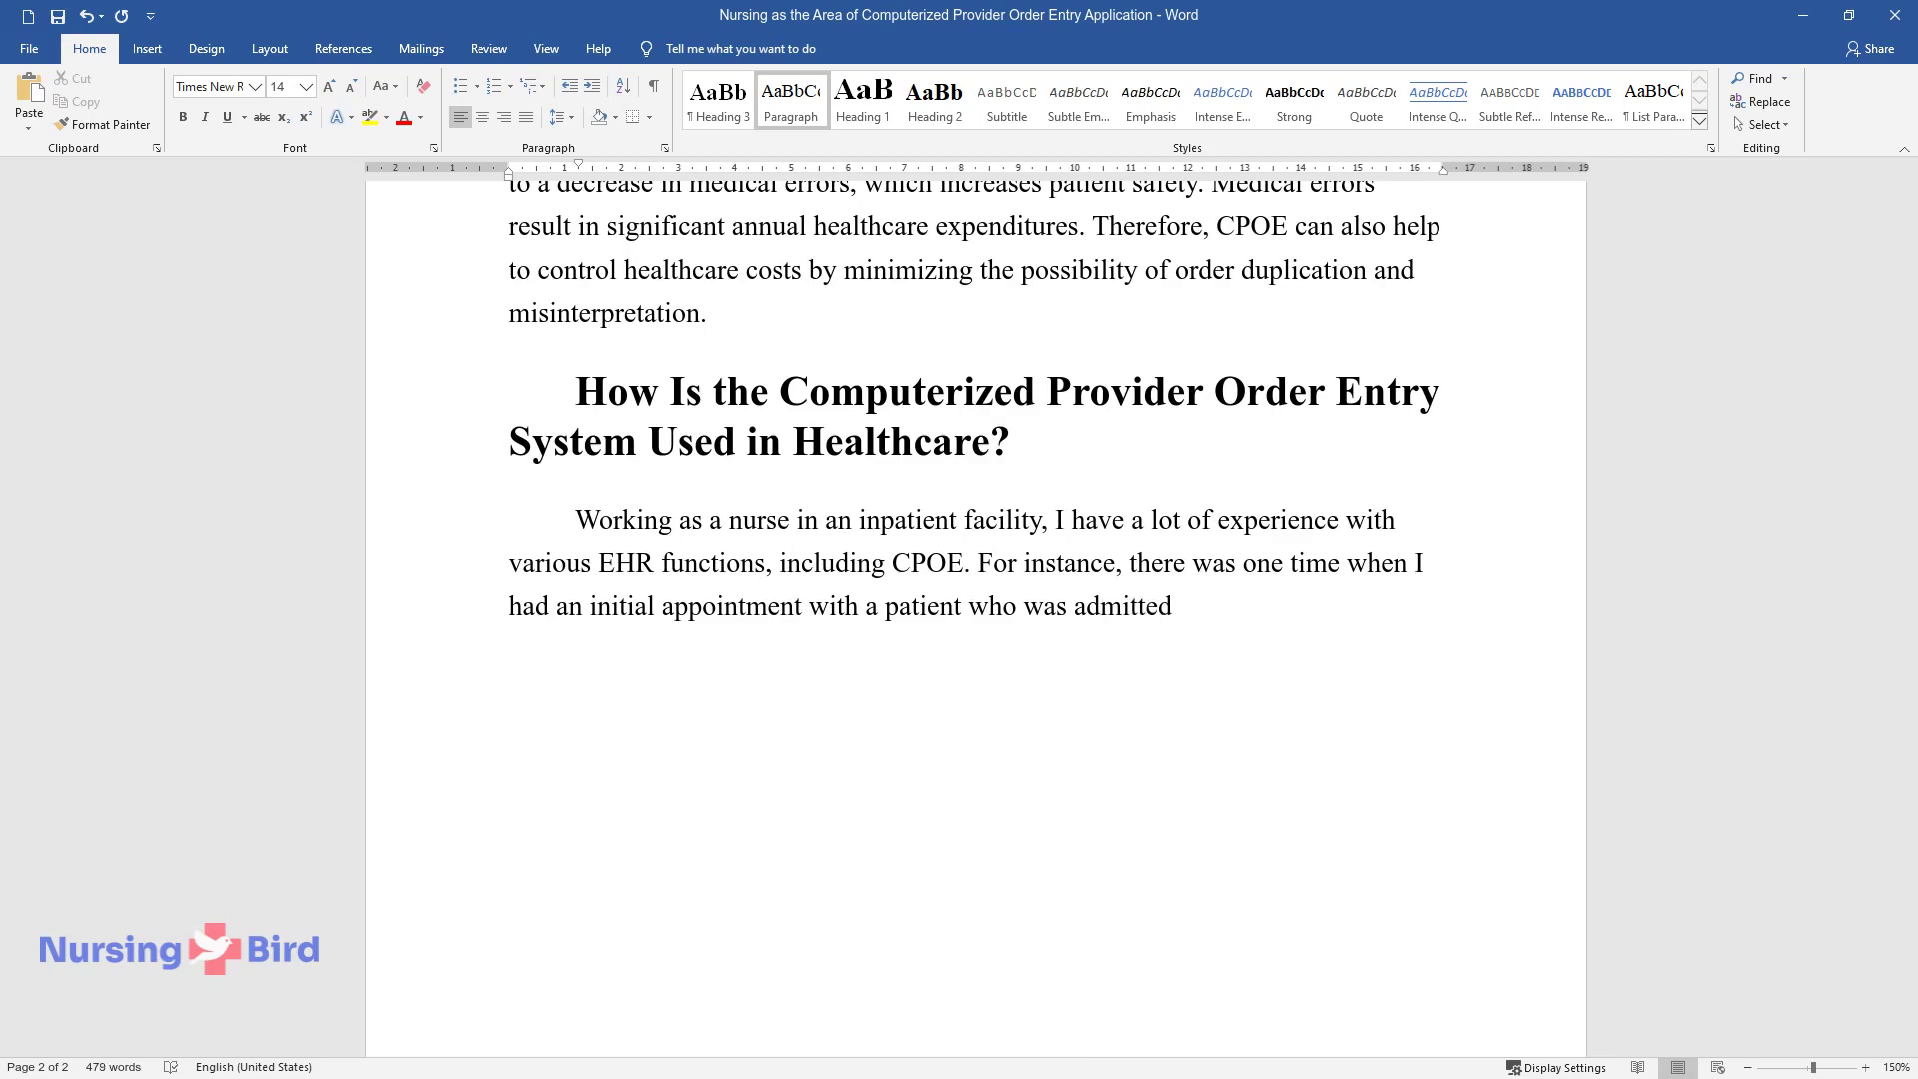
pyautogui.write(' to the hospital with a persistent c')
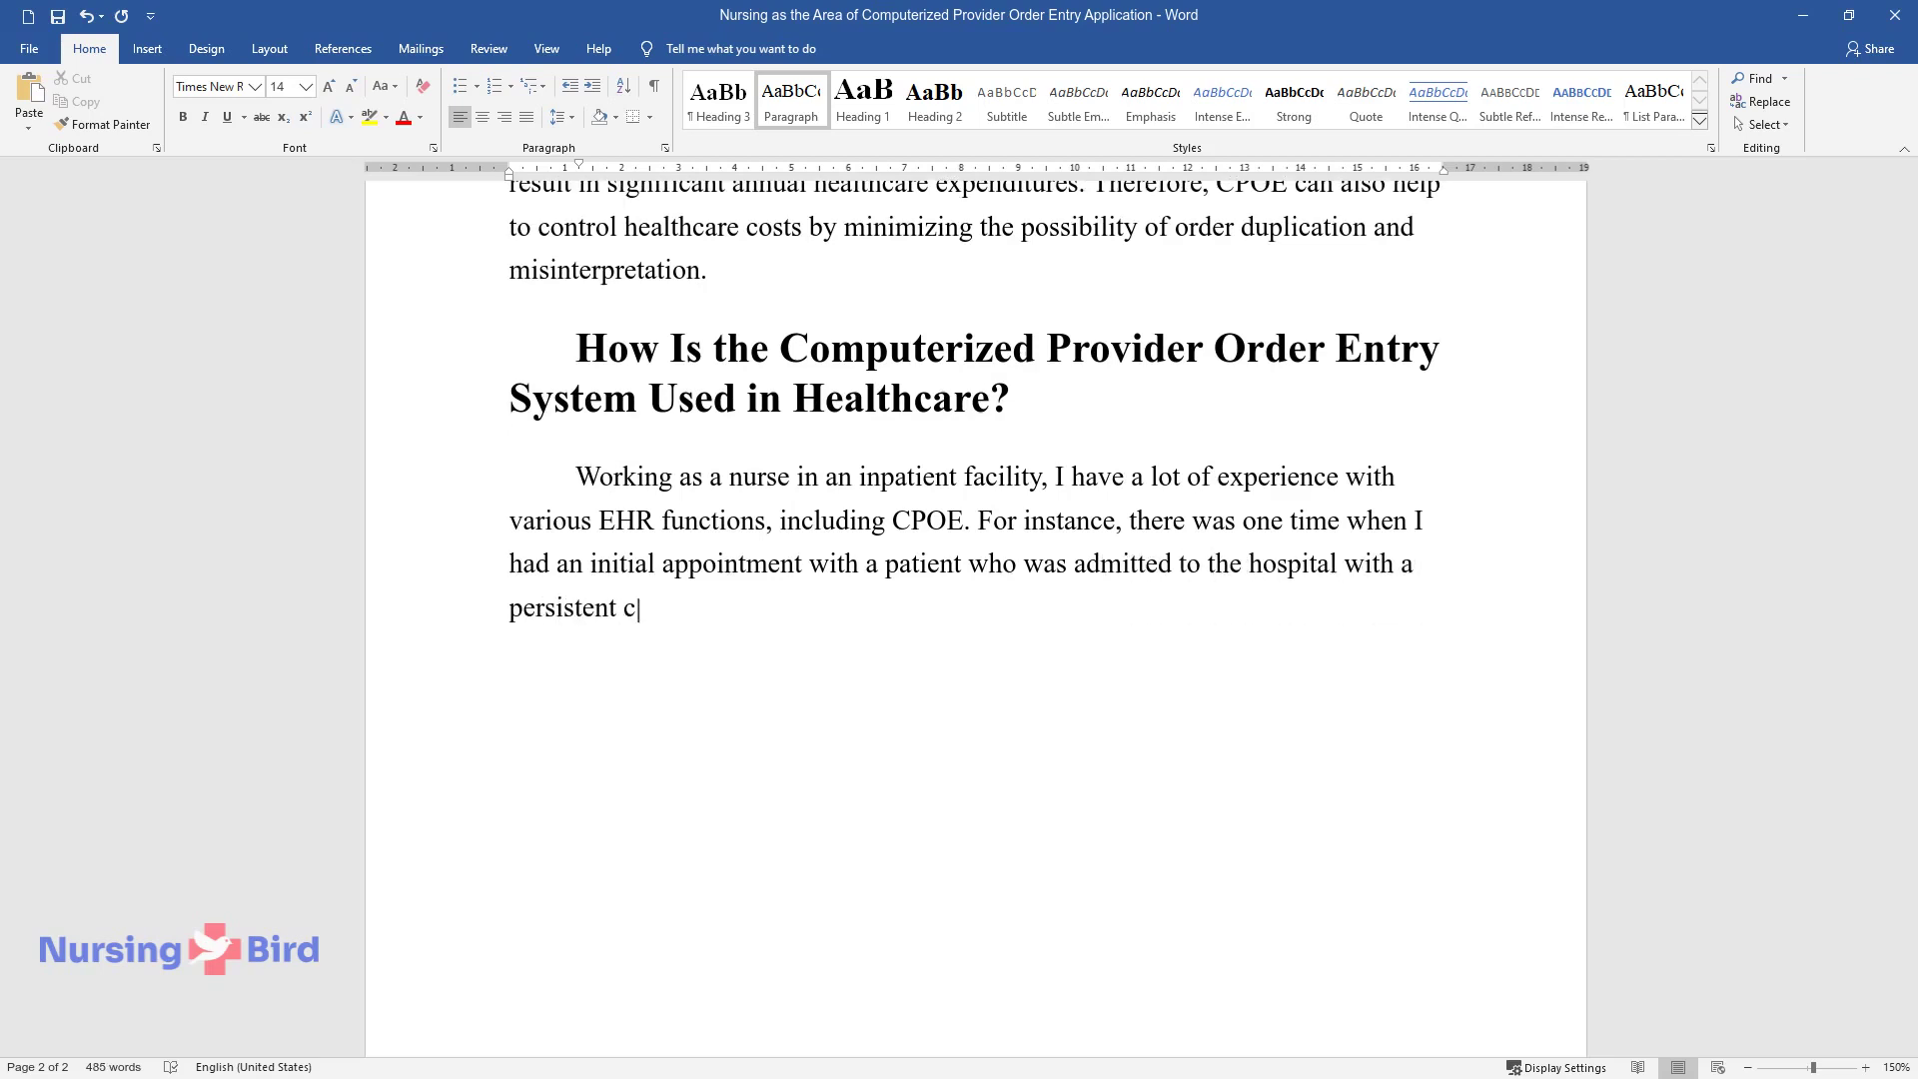
pyautogui.write('ough and fever. Using the CPOE, I wa')
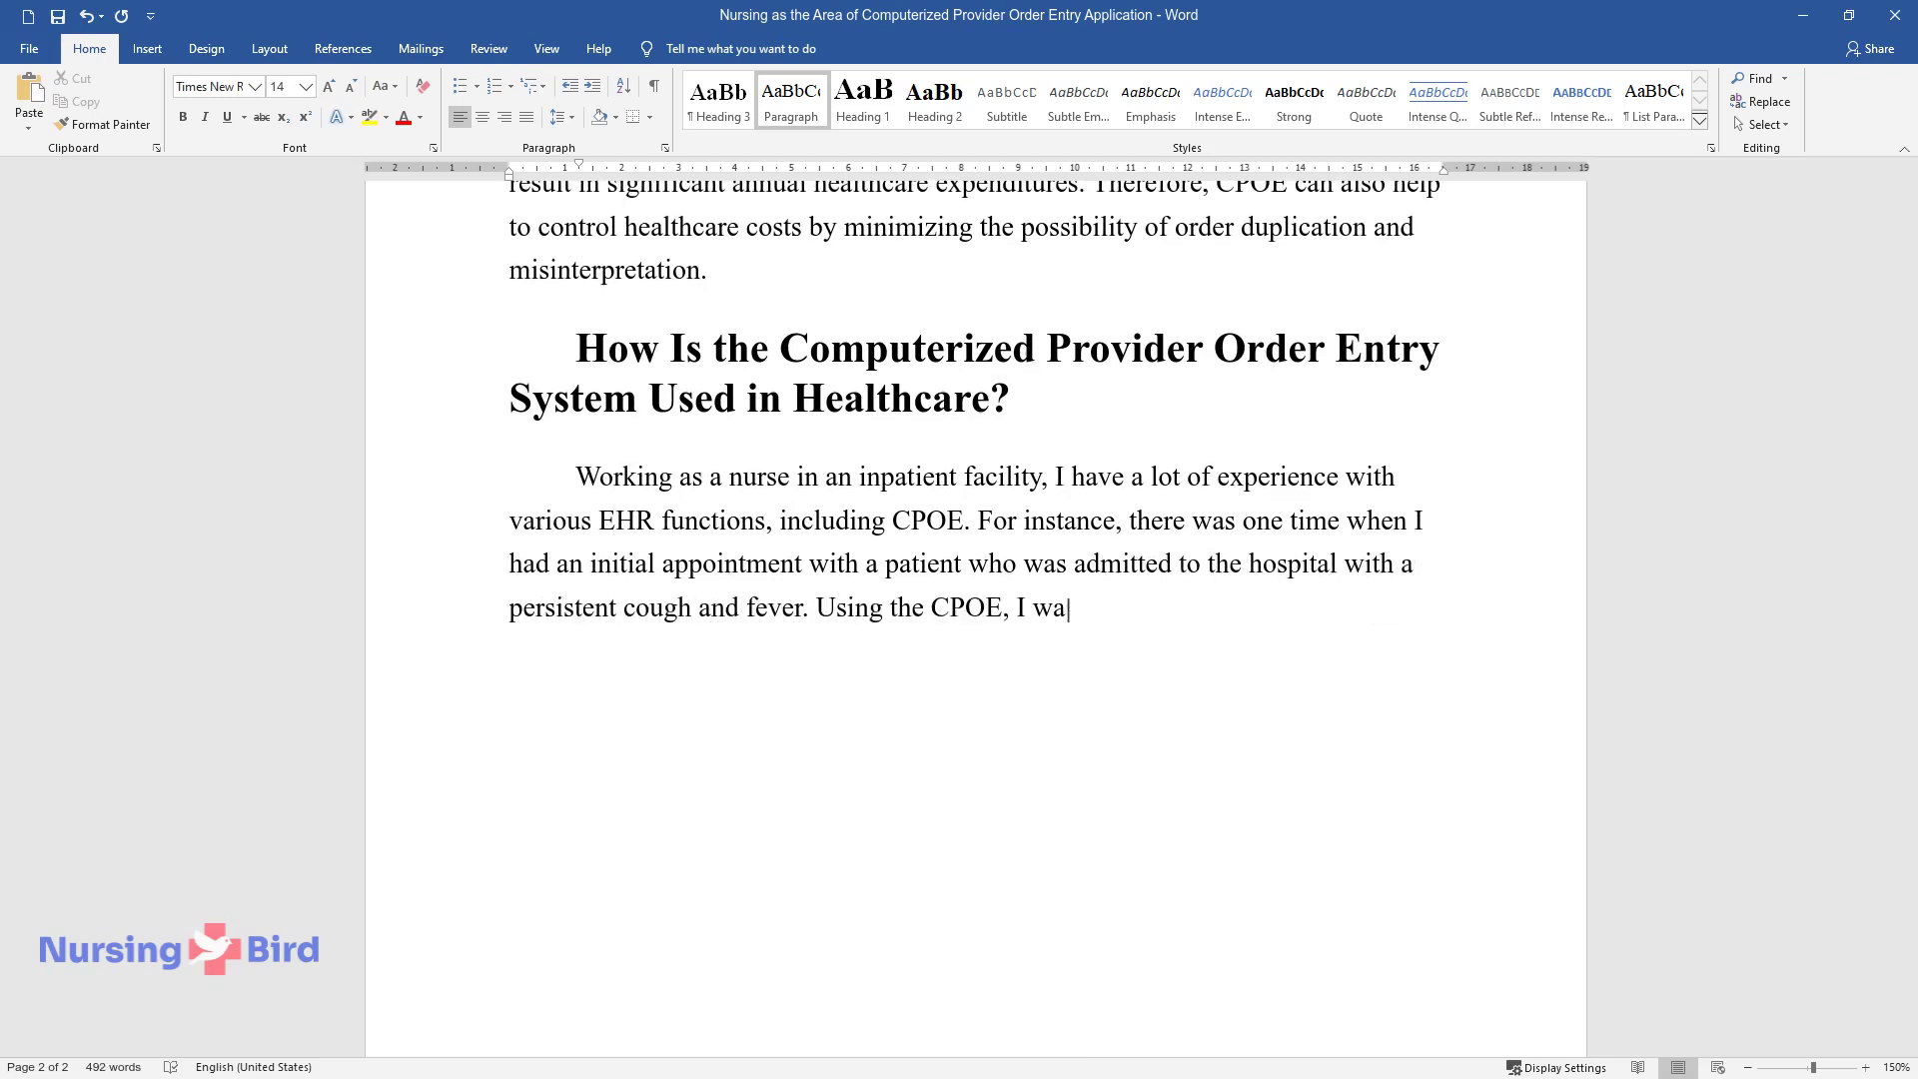
pyautogui.write('s able to see that she had an appointment with a phys')
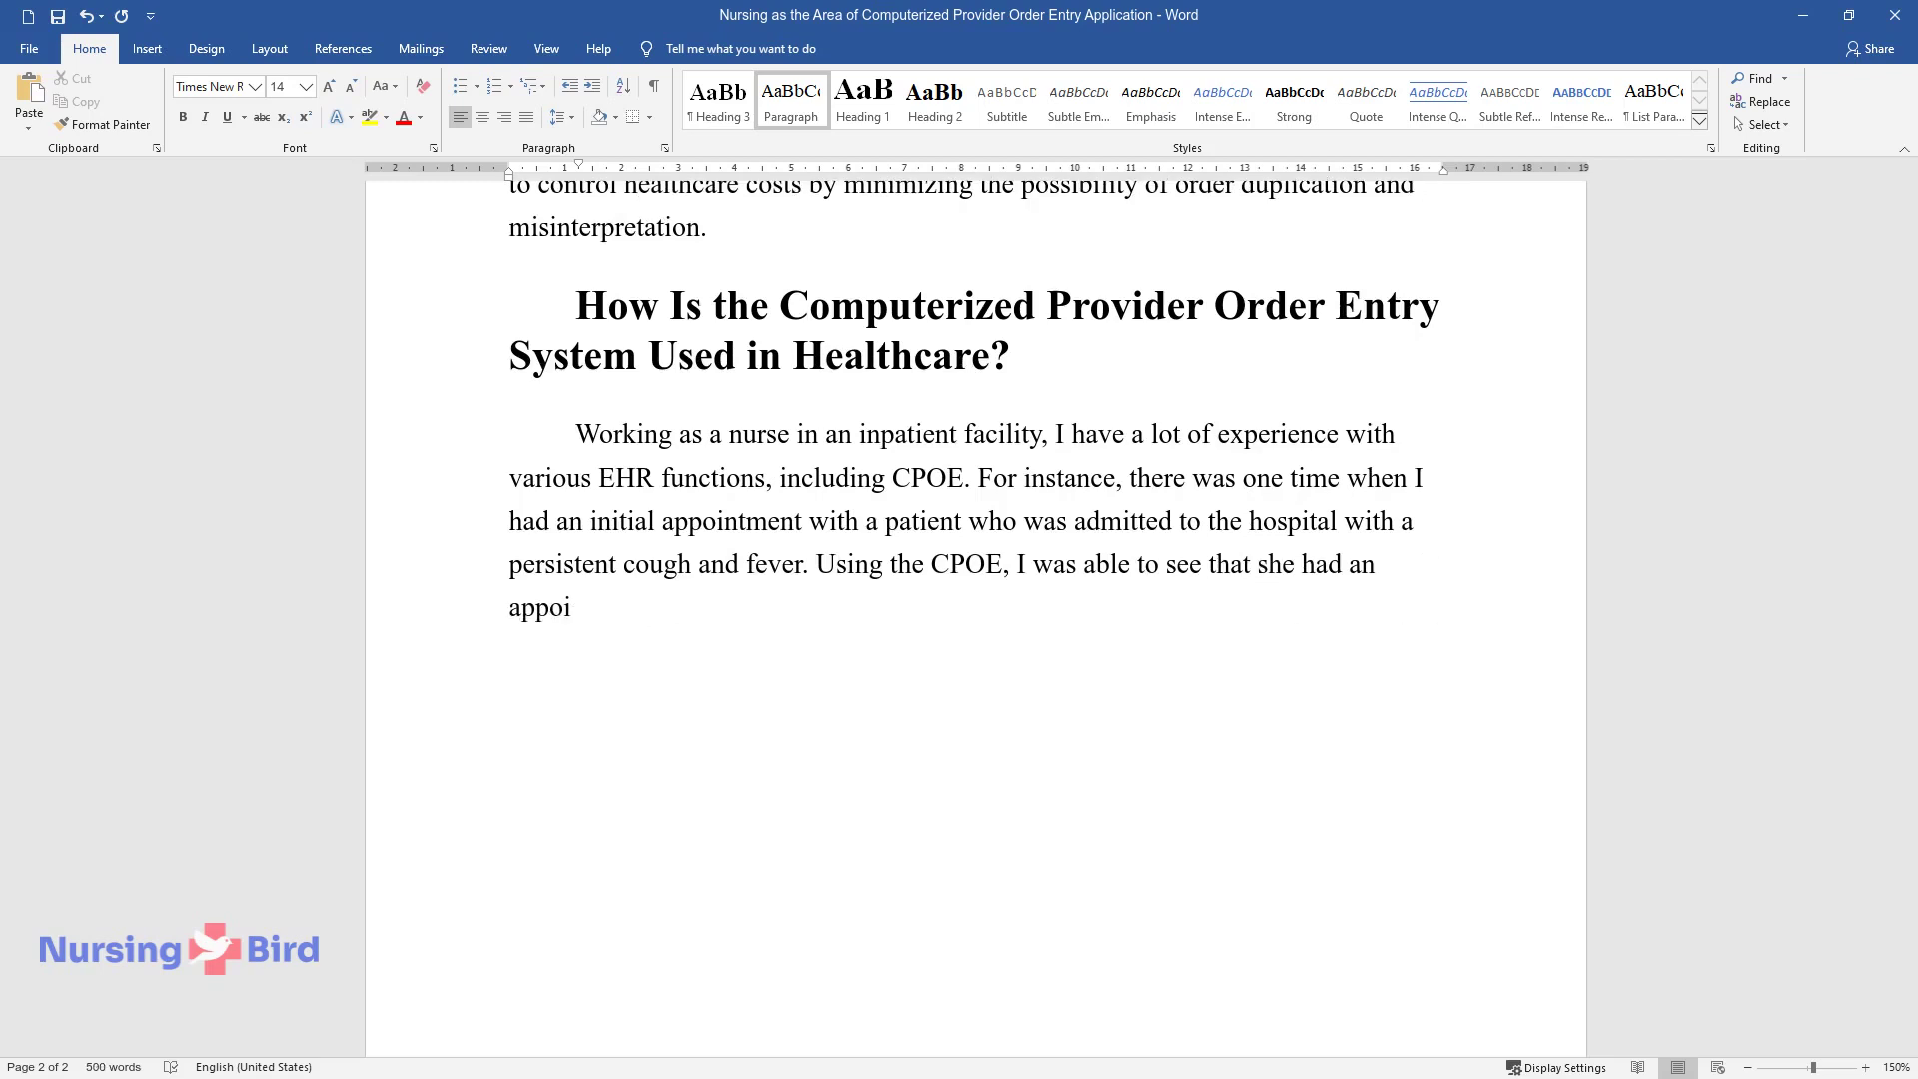
pyautogui.write('ician two weeks be')
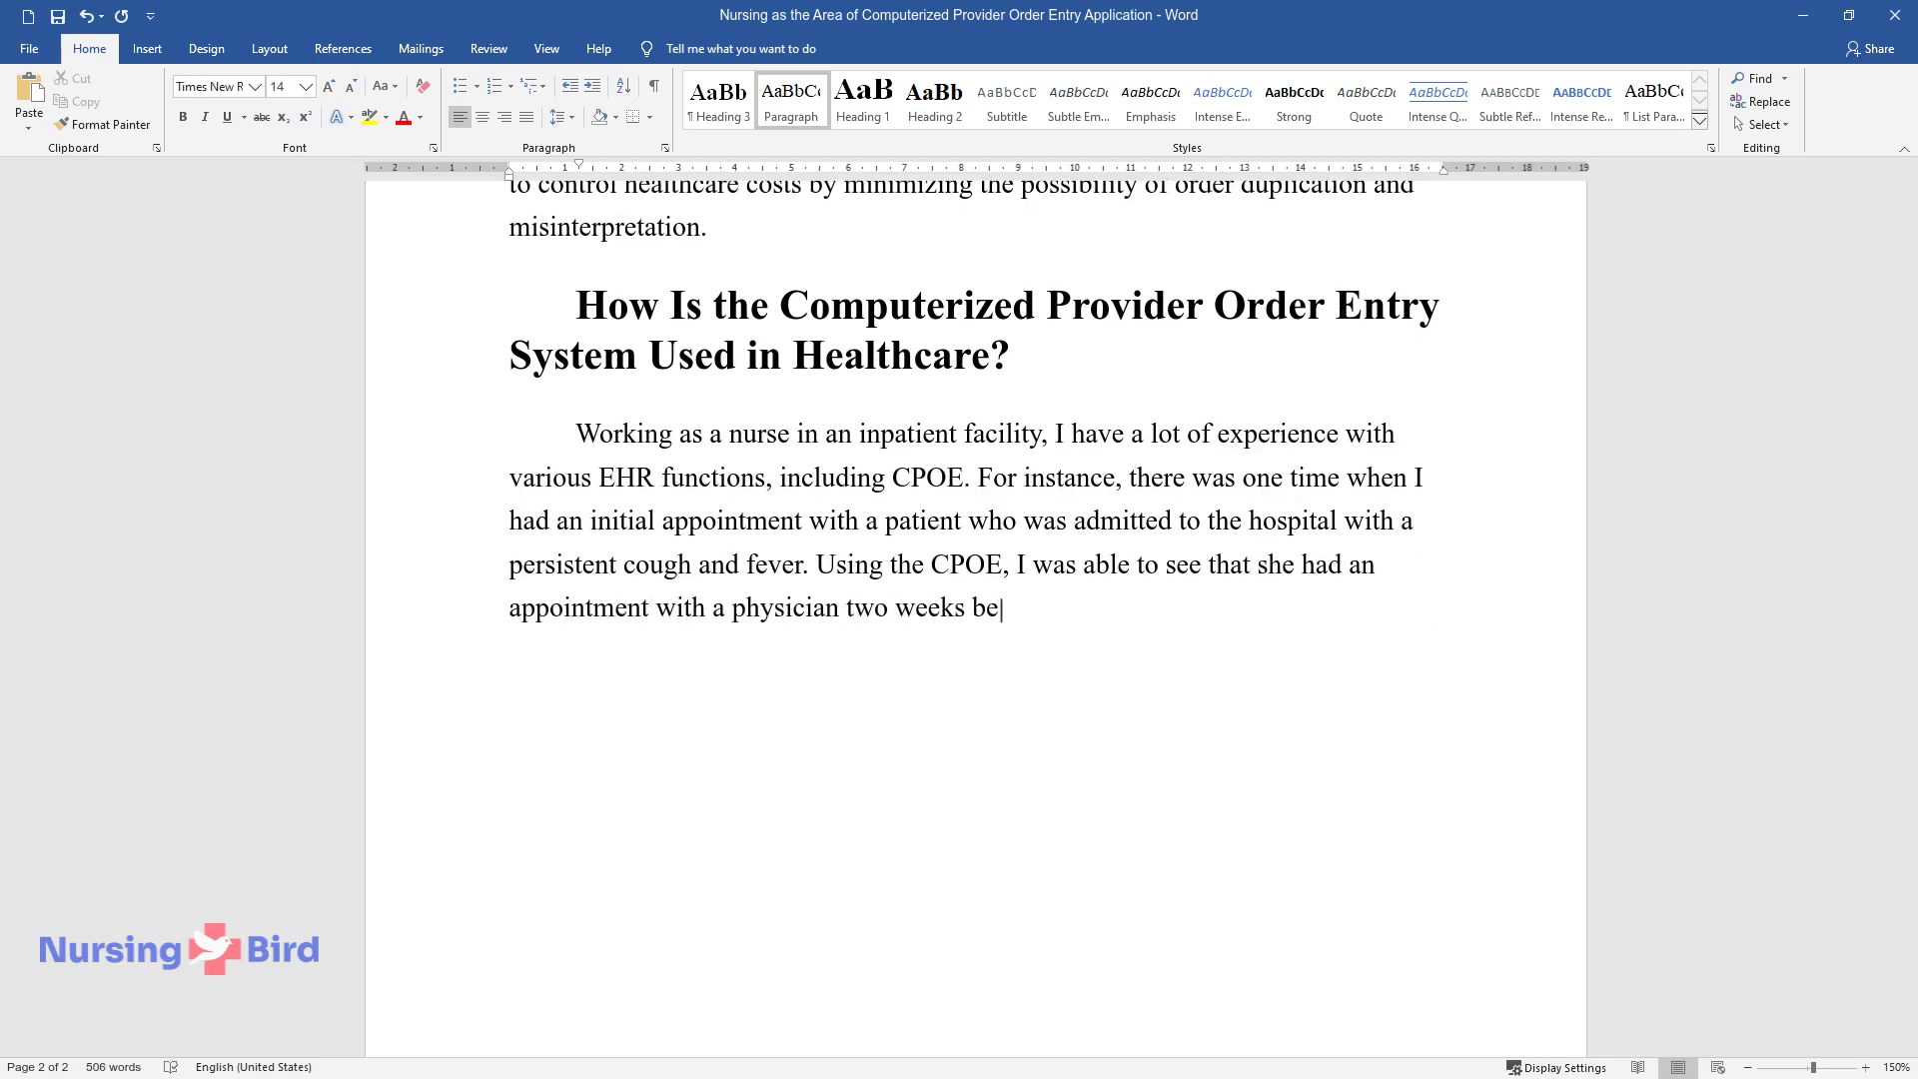
pyautogui.write('fore and that the physician prescrib')
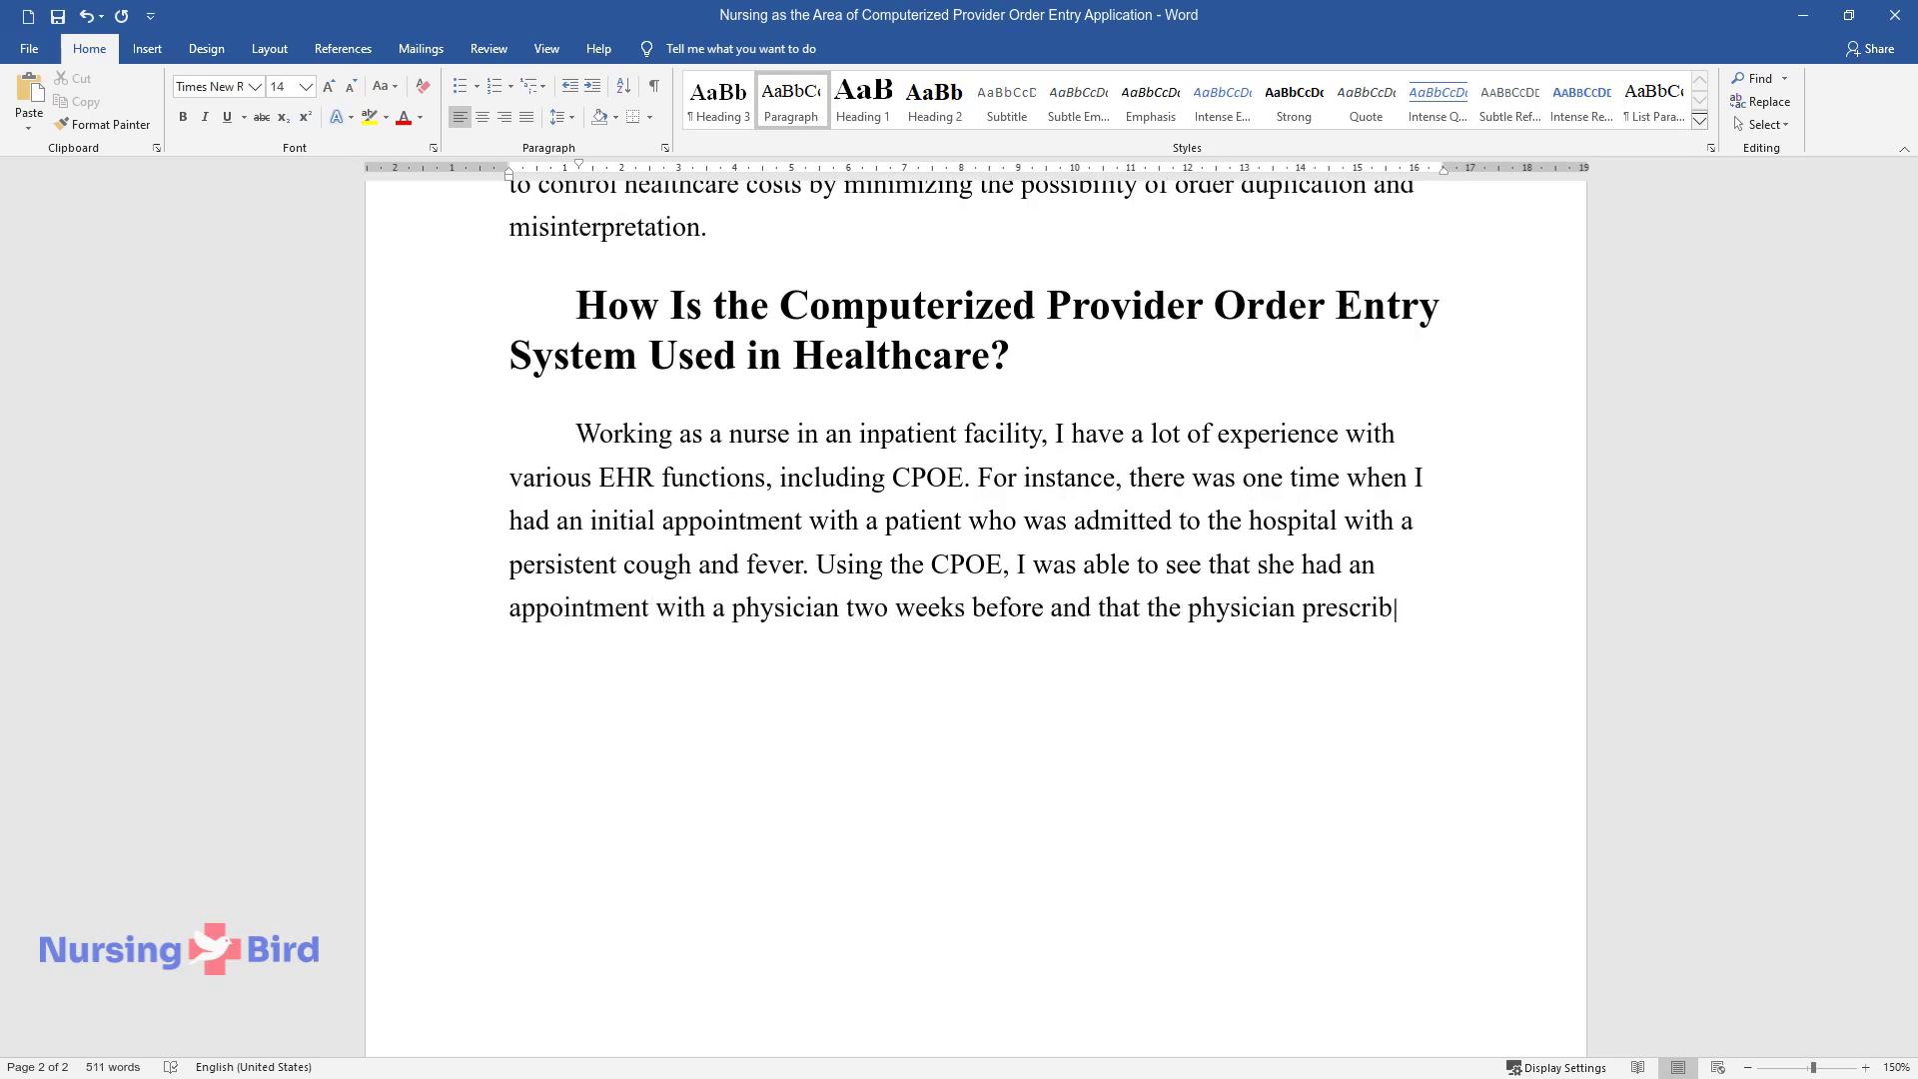
pyautogui.write('ed antibiotics to treat bronchitis.')
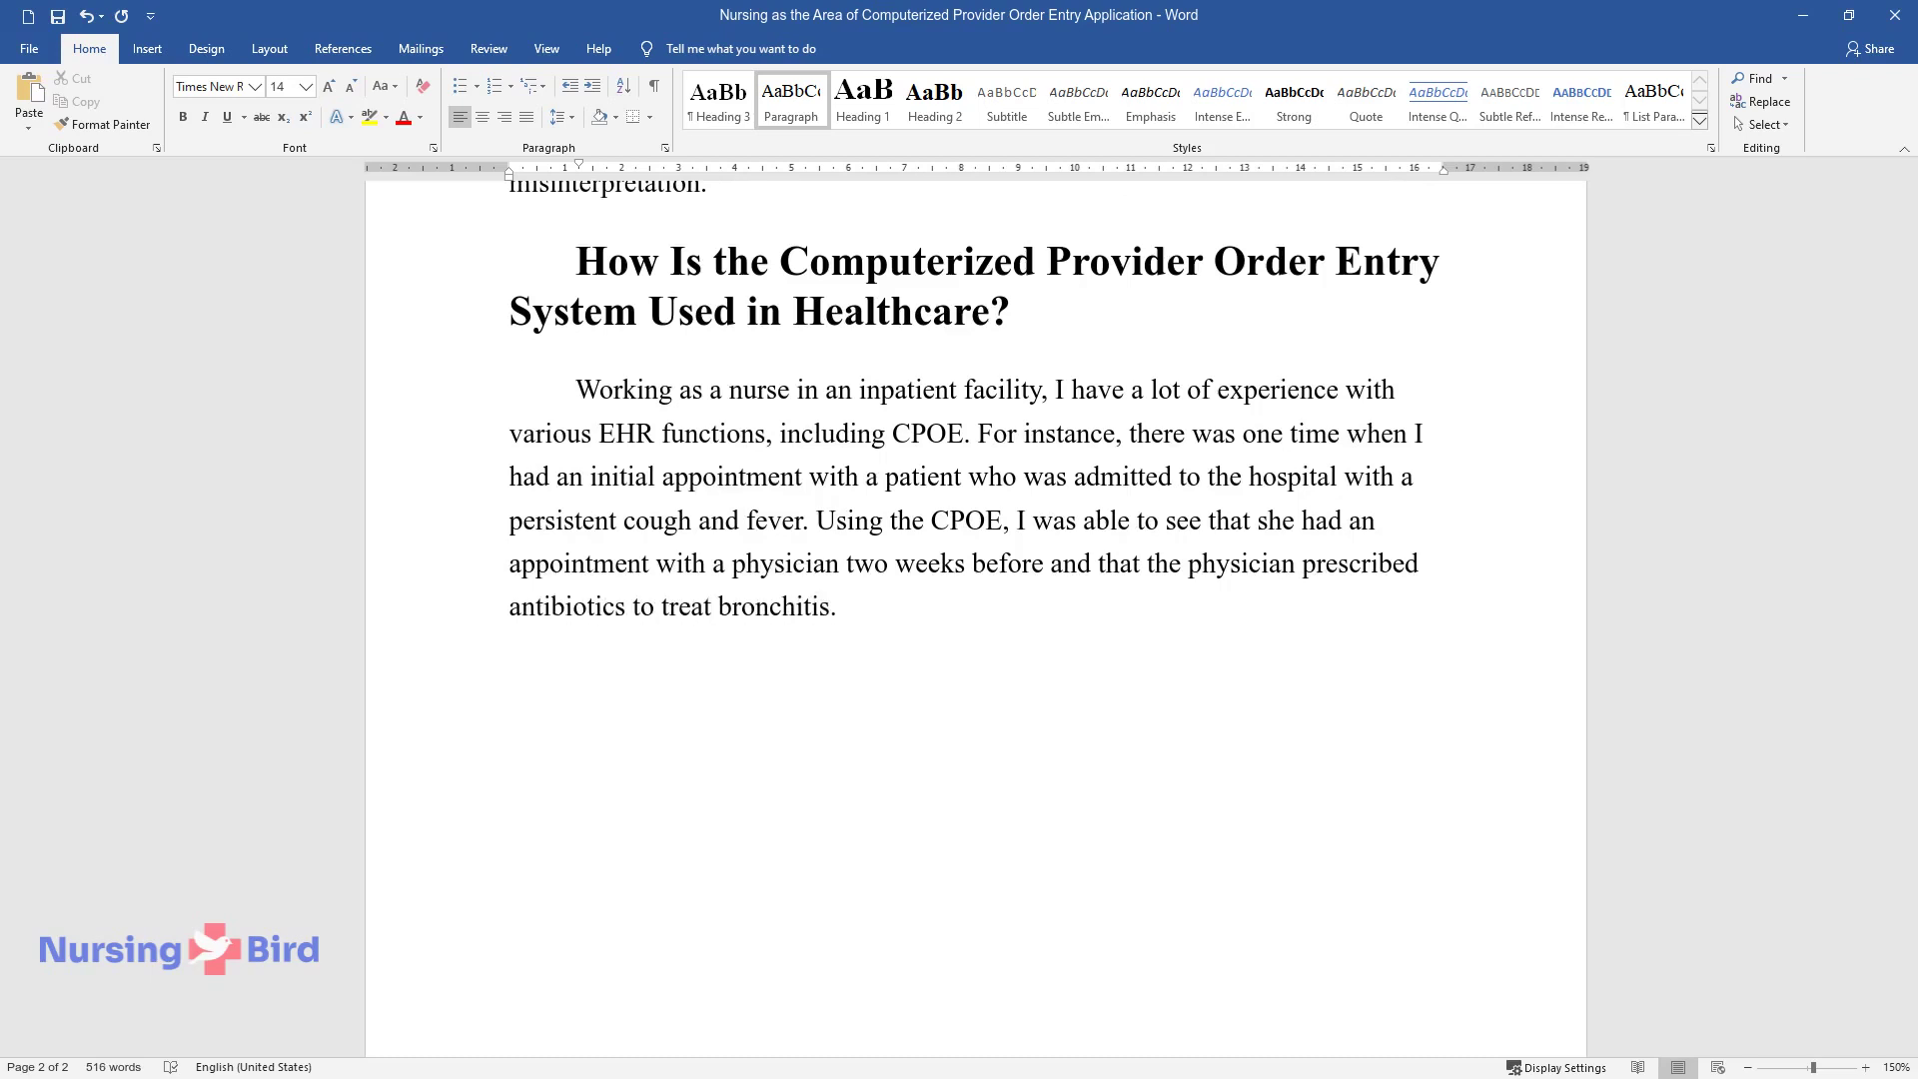
pyautogui.write(' I was then able to ask the patient ')
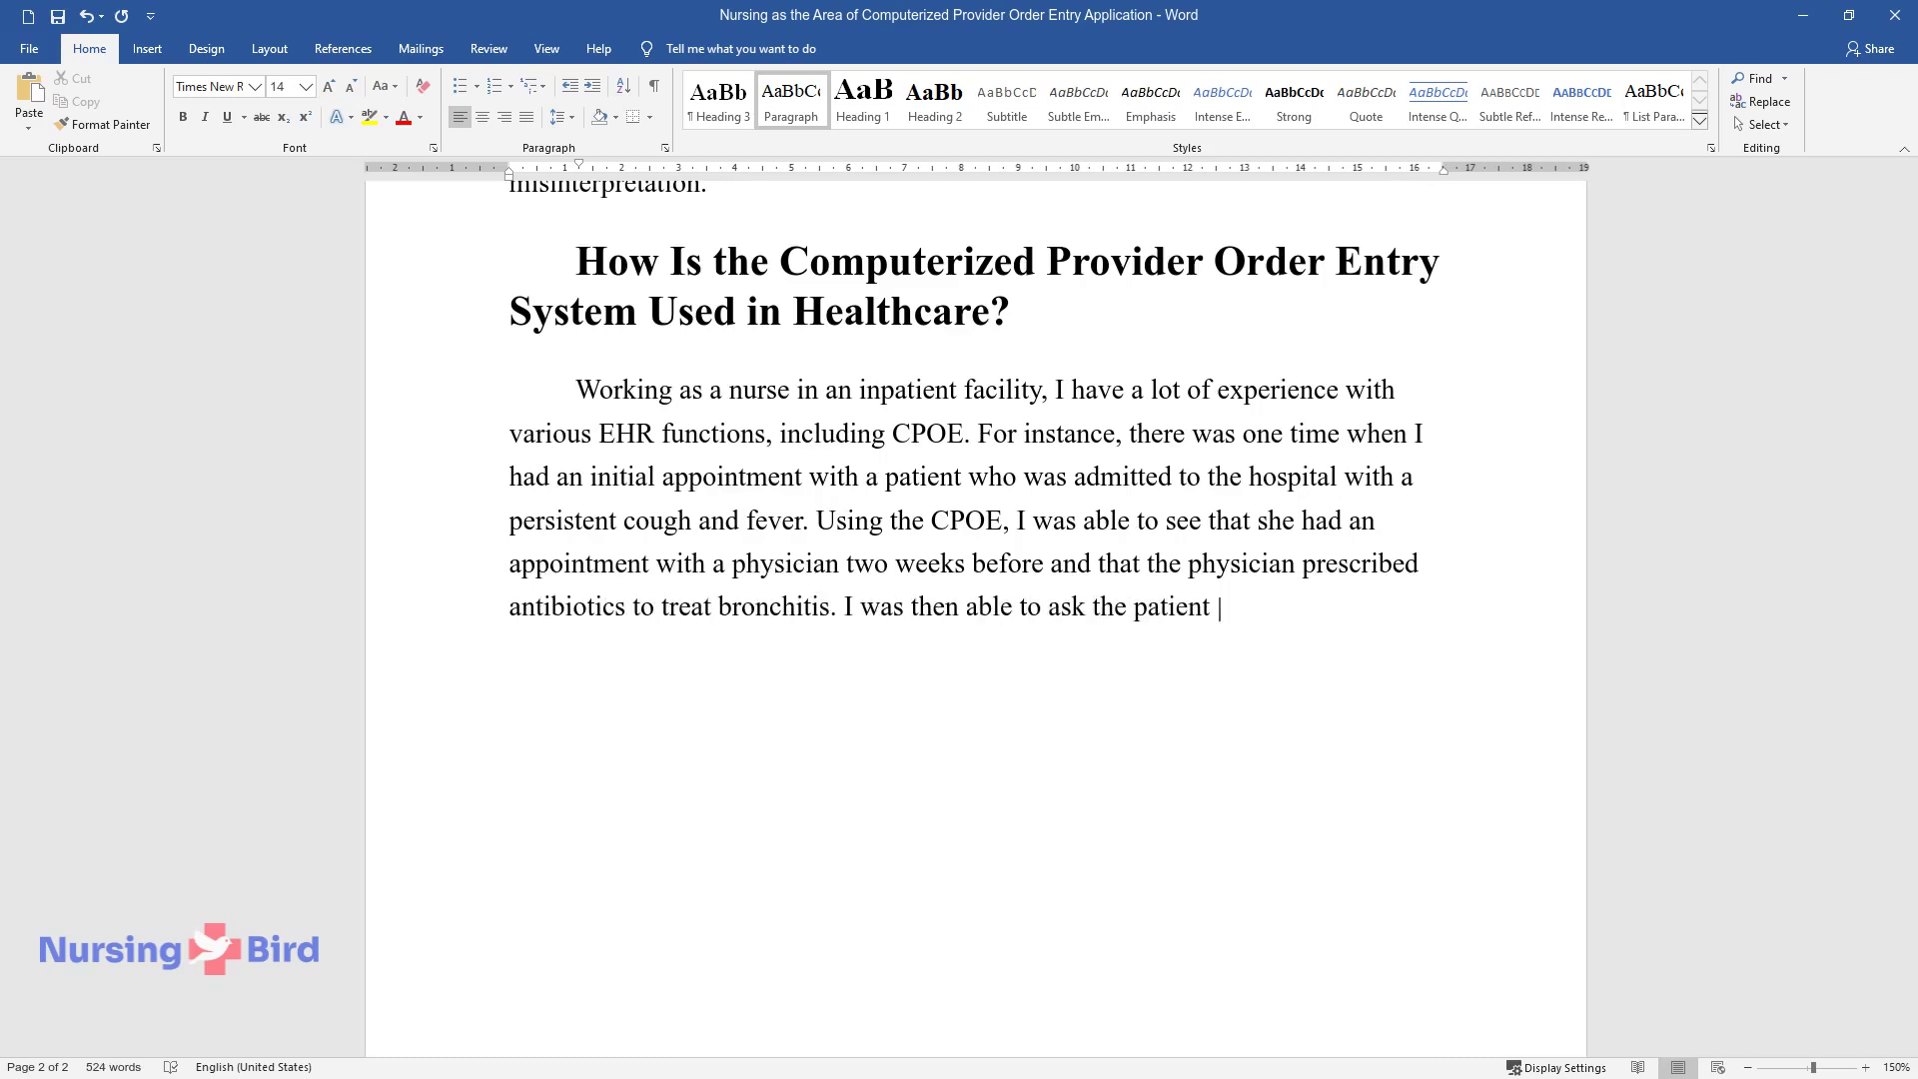
pyautogui.write('whether or not she has been taking t')
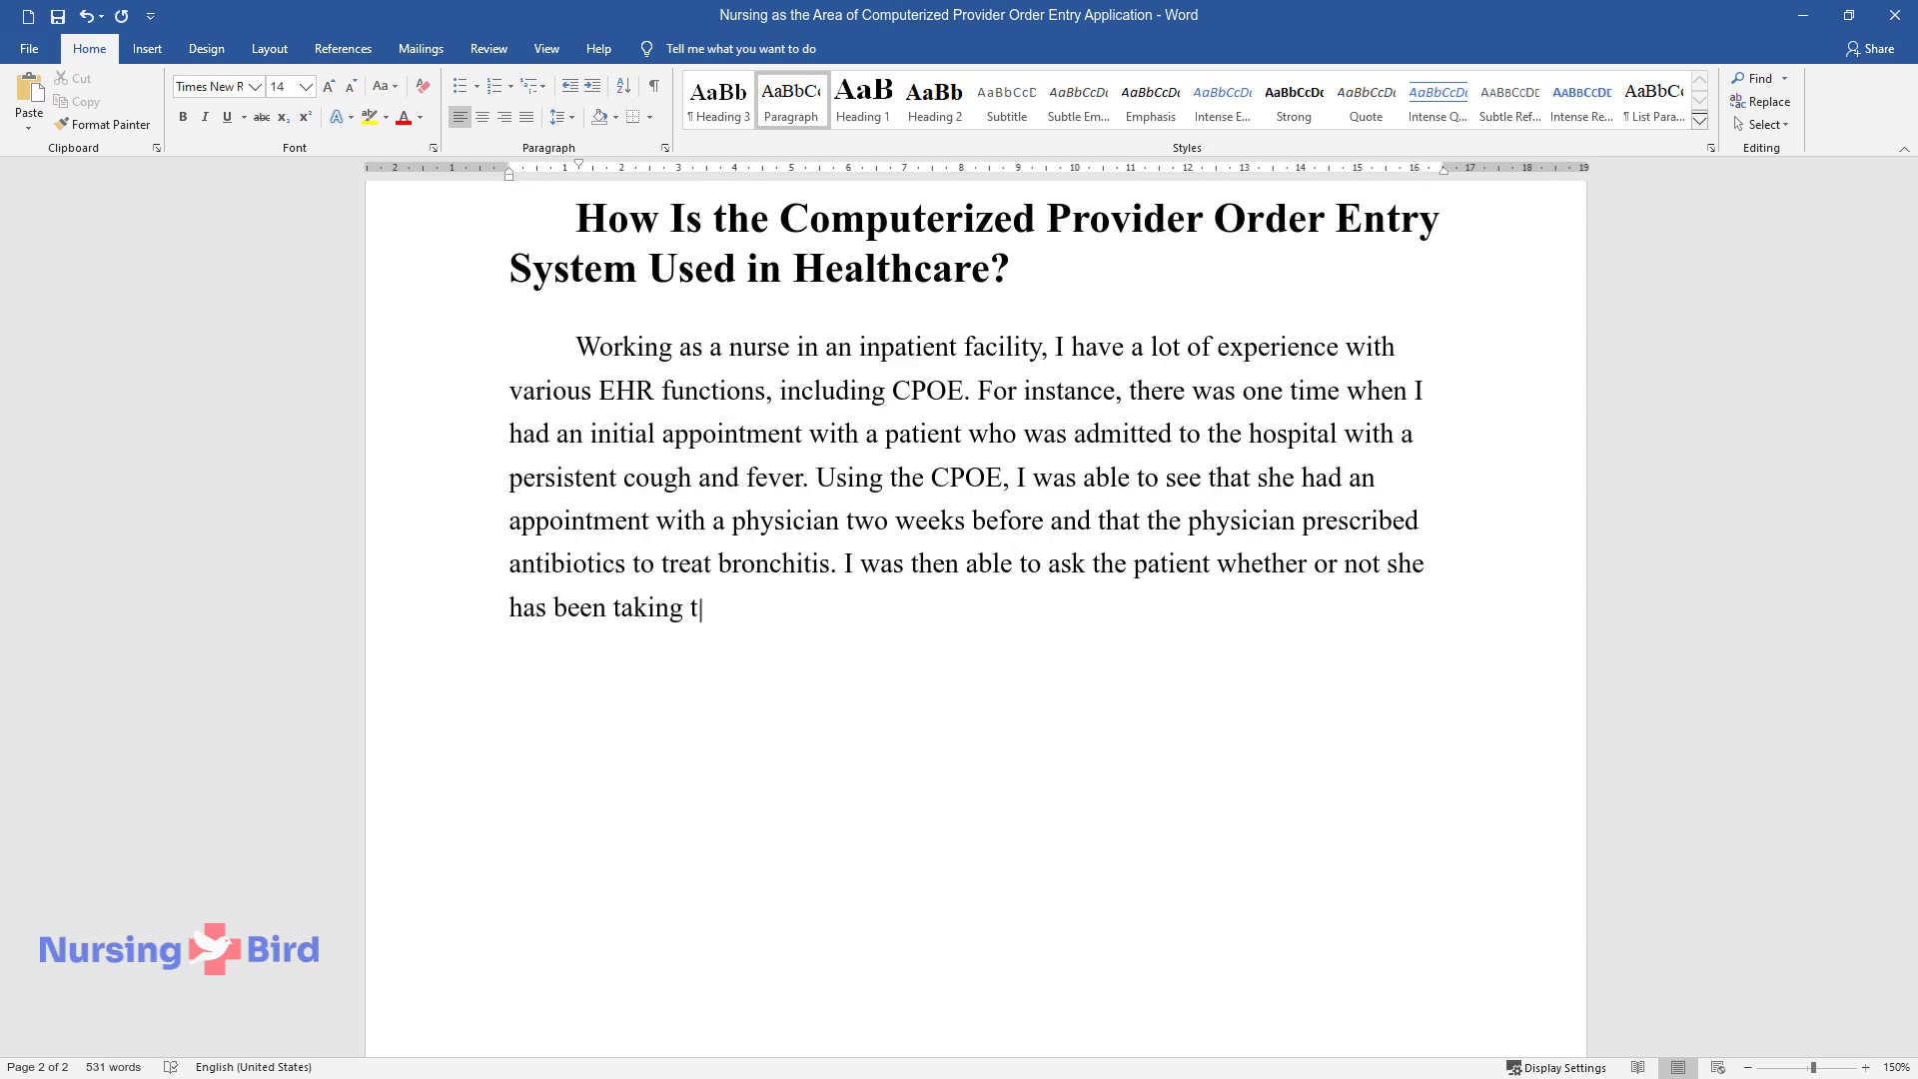
pyautogui.write('he prescribed medicine, and she repl')
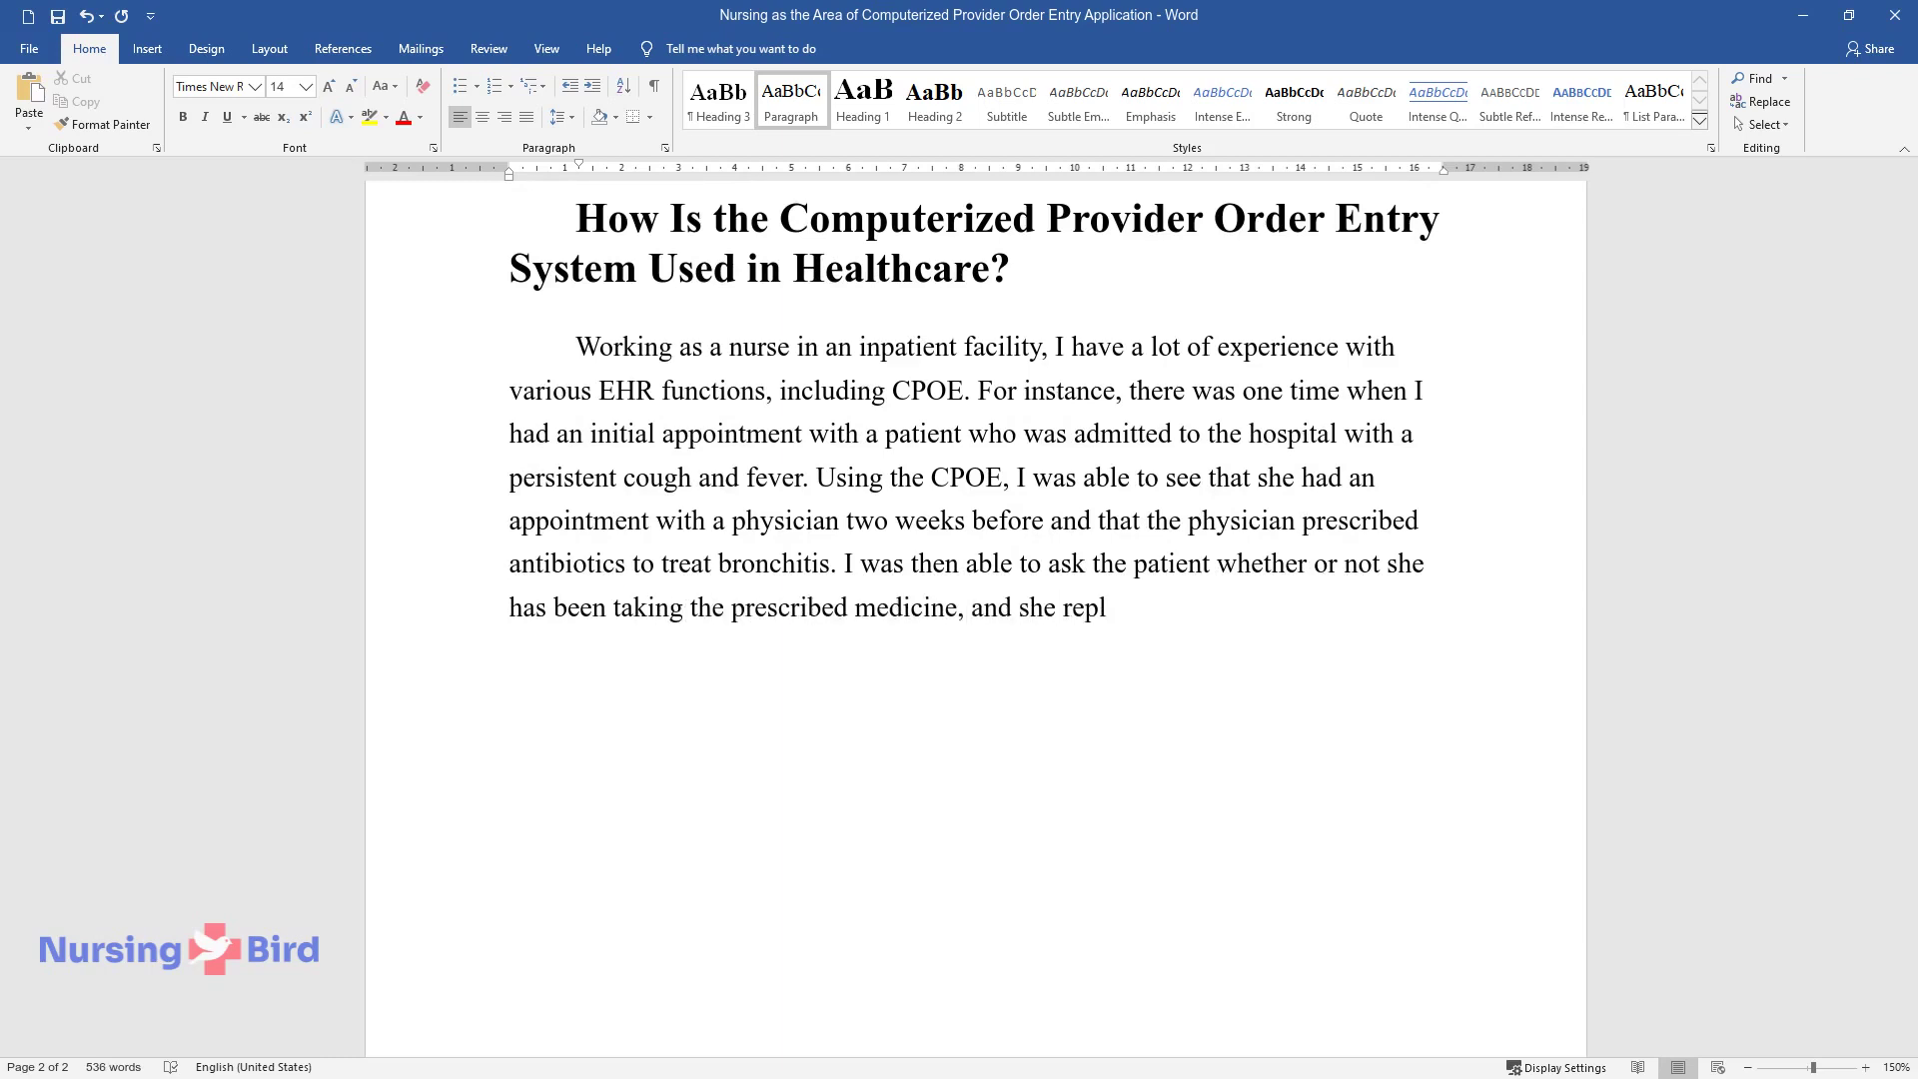
pyautogui.write('ied that she stopped taking it after a few d')
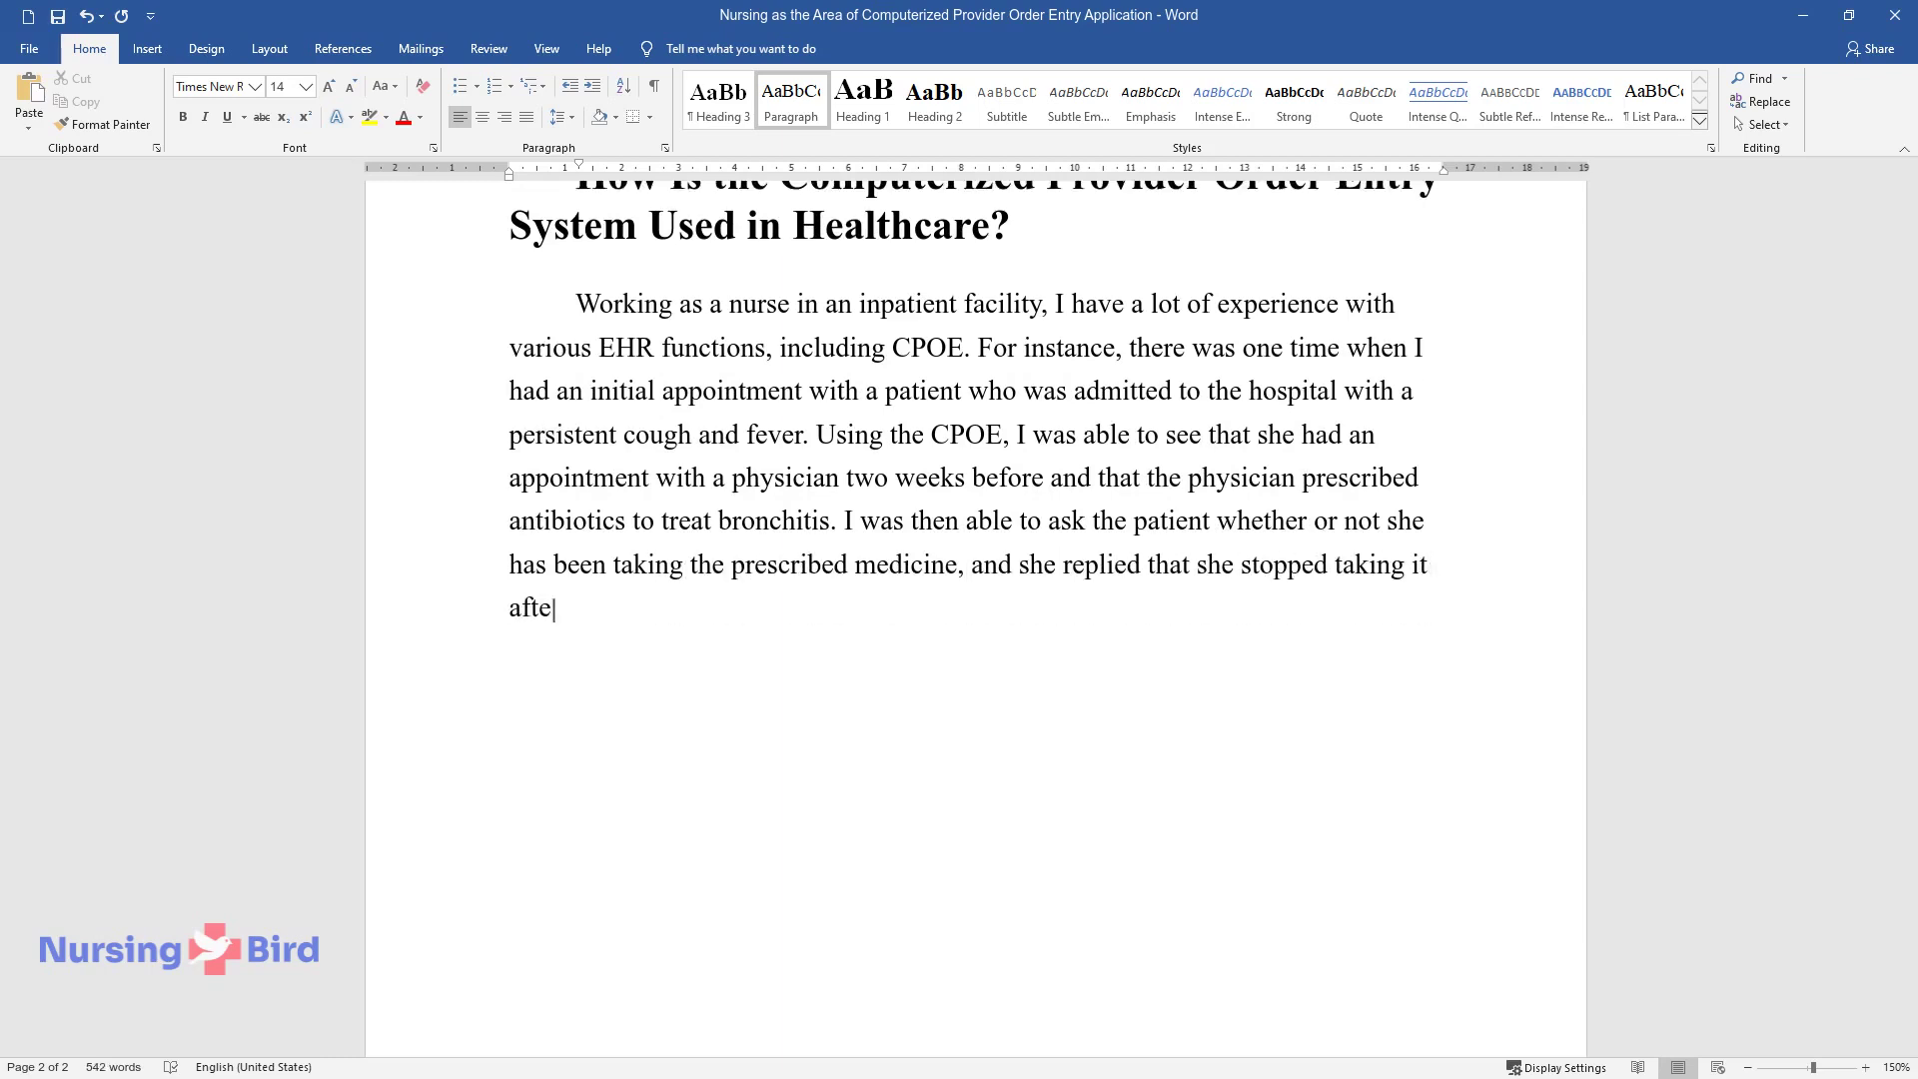
pyautogui.write('ays as she “did not feel li')
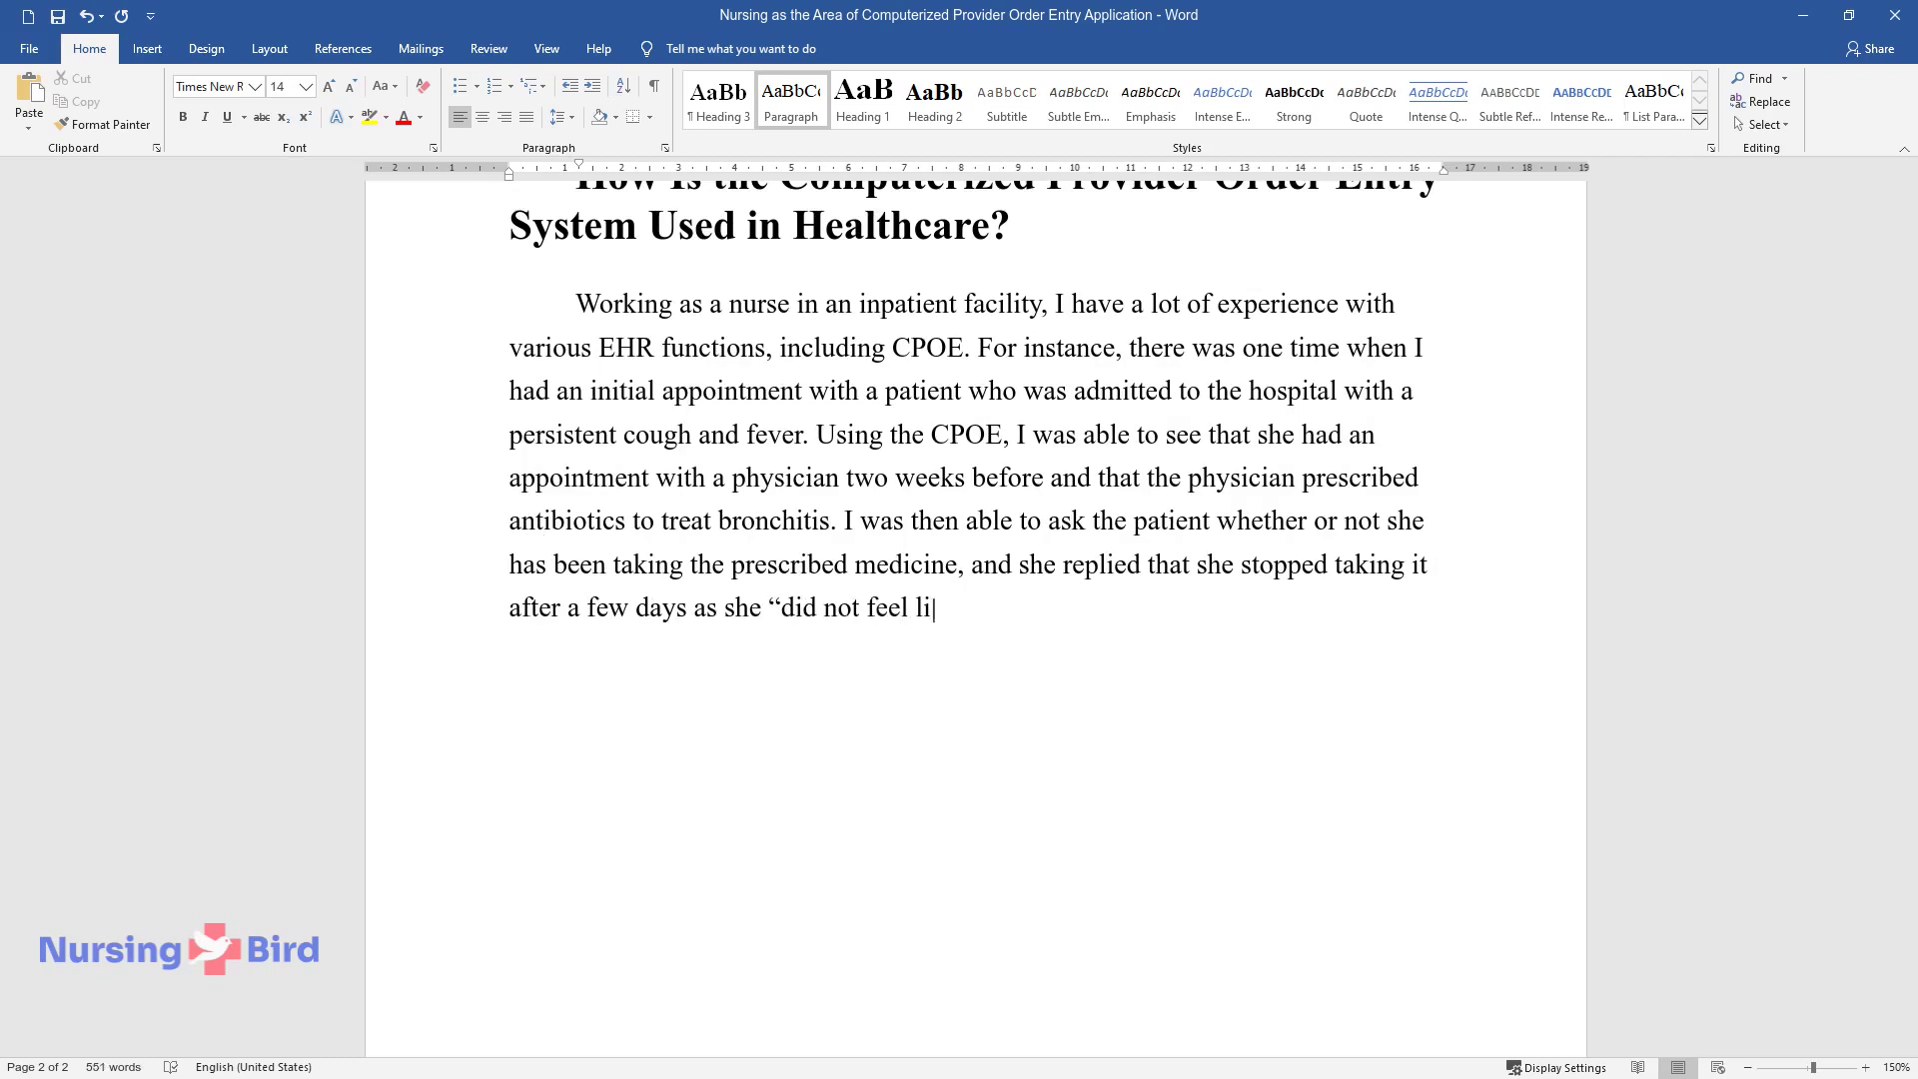
pyautogui.write('ke it was working.”')
# Step: End the bronchitis-patient anecdote and start the paragraph about ordering a chest X-ray through CPOE
pyautogui.press('Return')
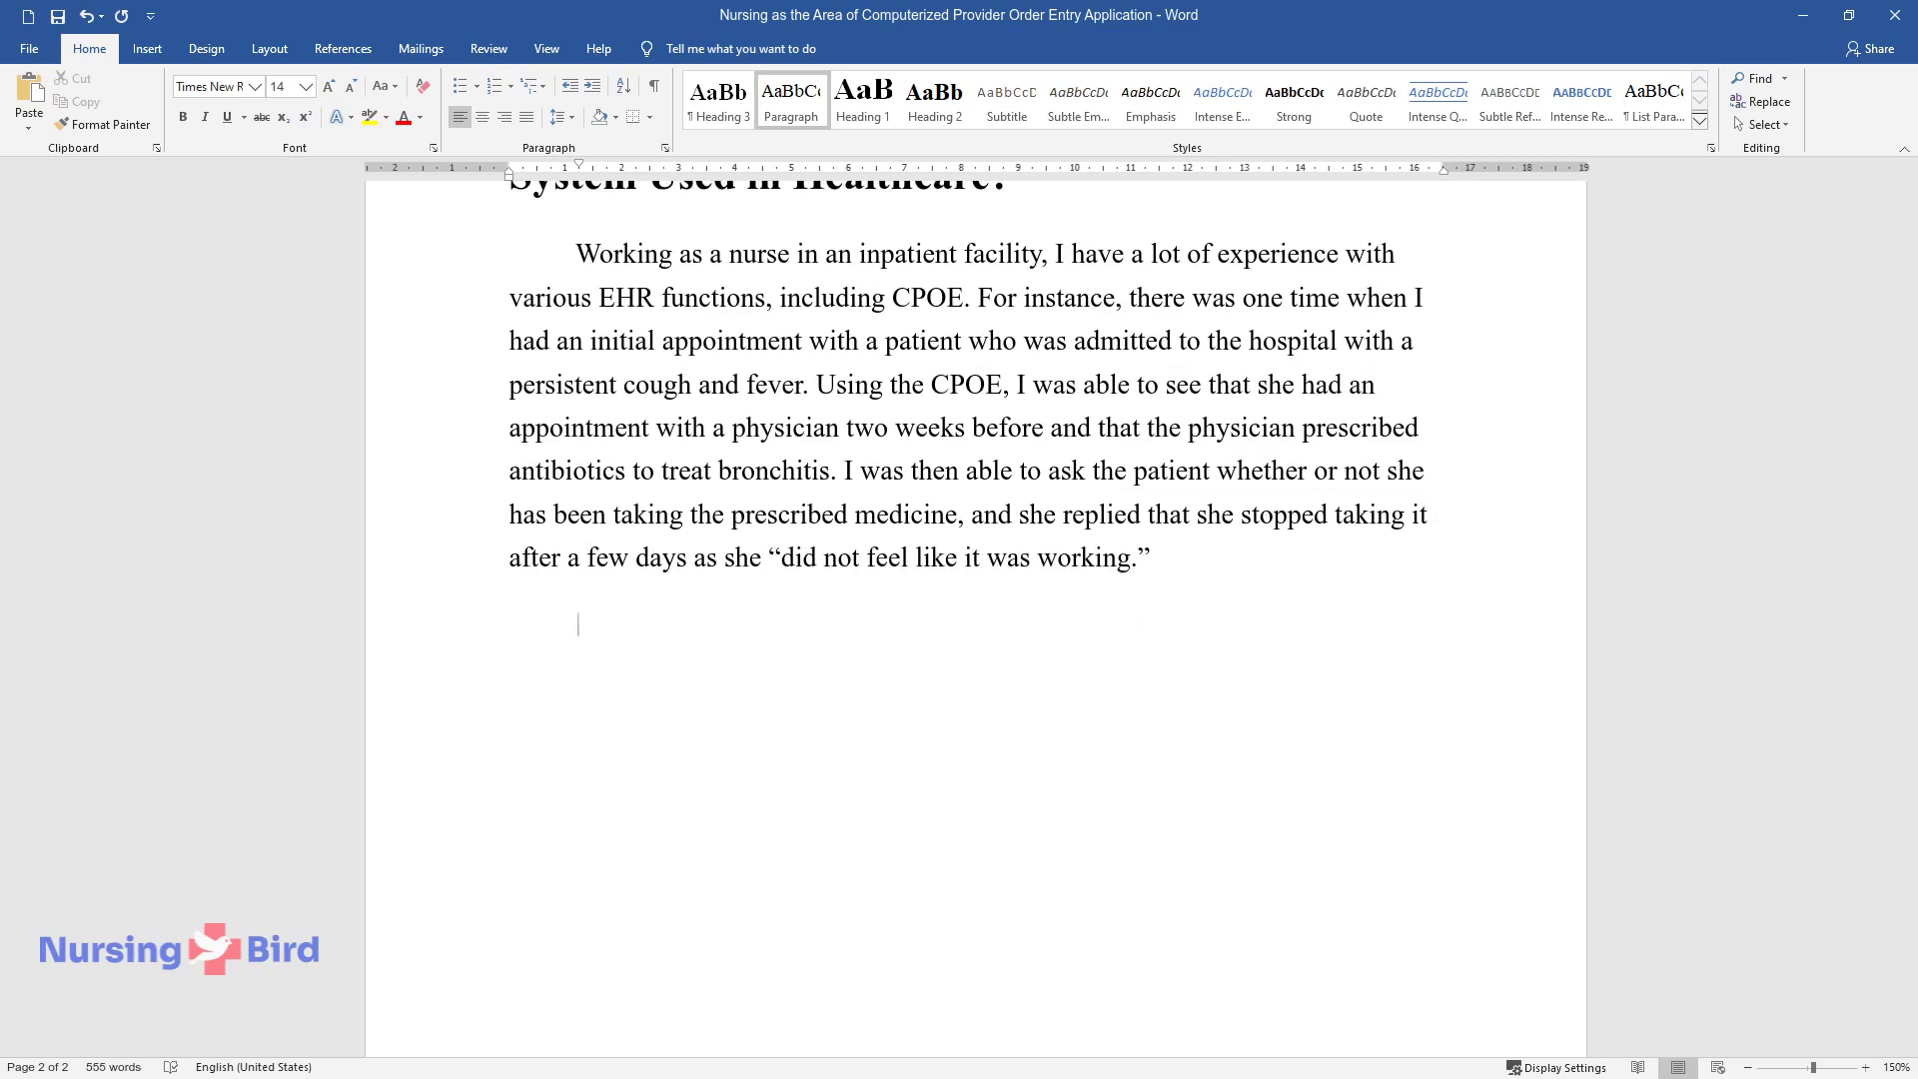
pyautogui.write('I used the CPOE to order a chest ')
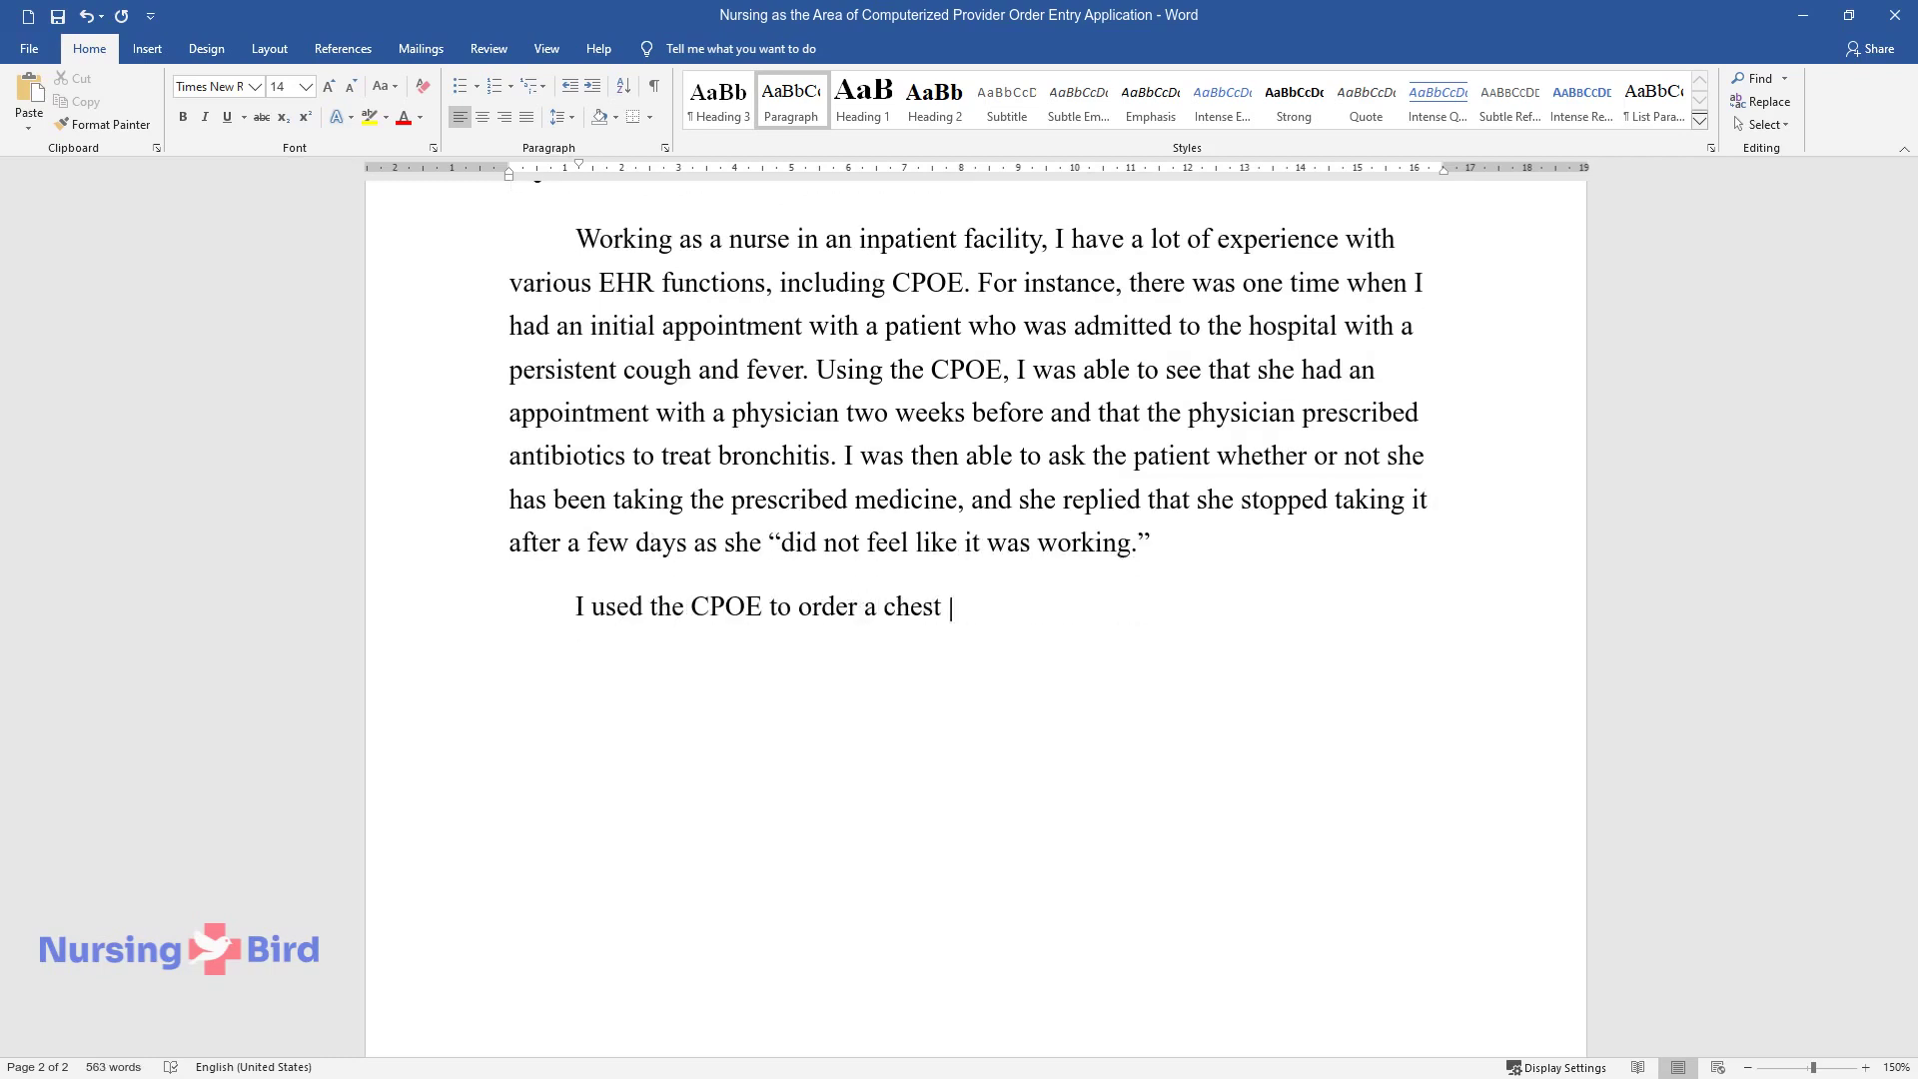
pyautogui.write('X-Ray to rule out the diagnosis of ')
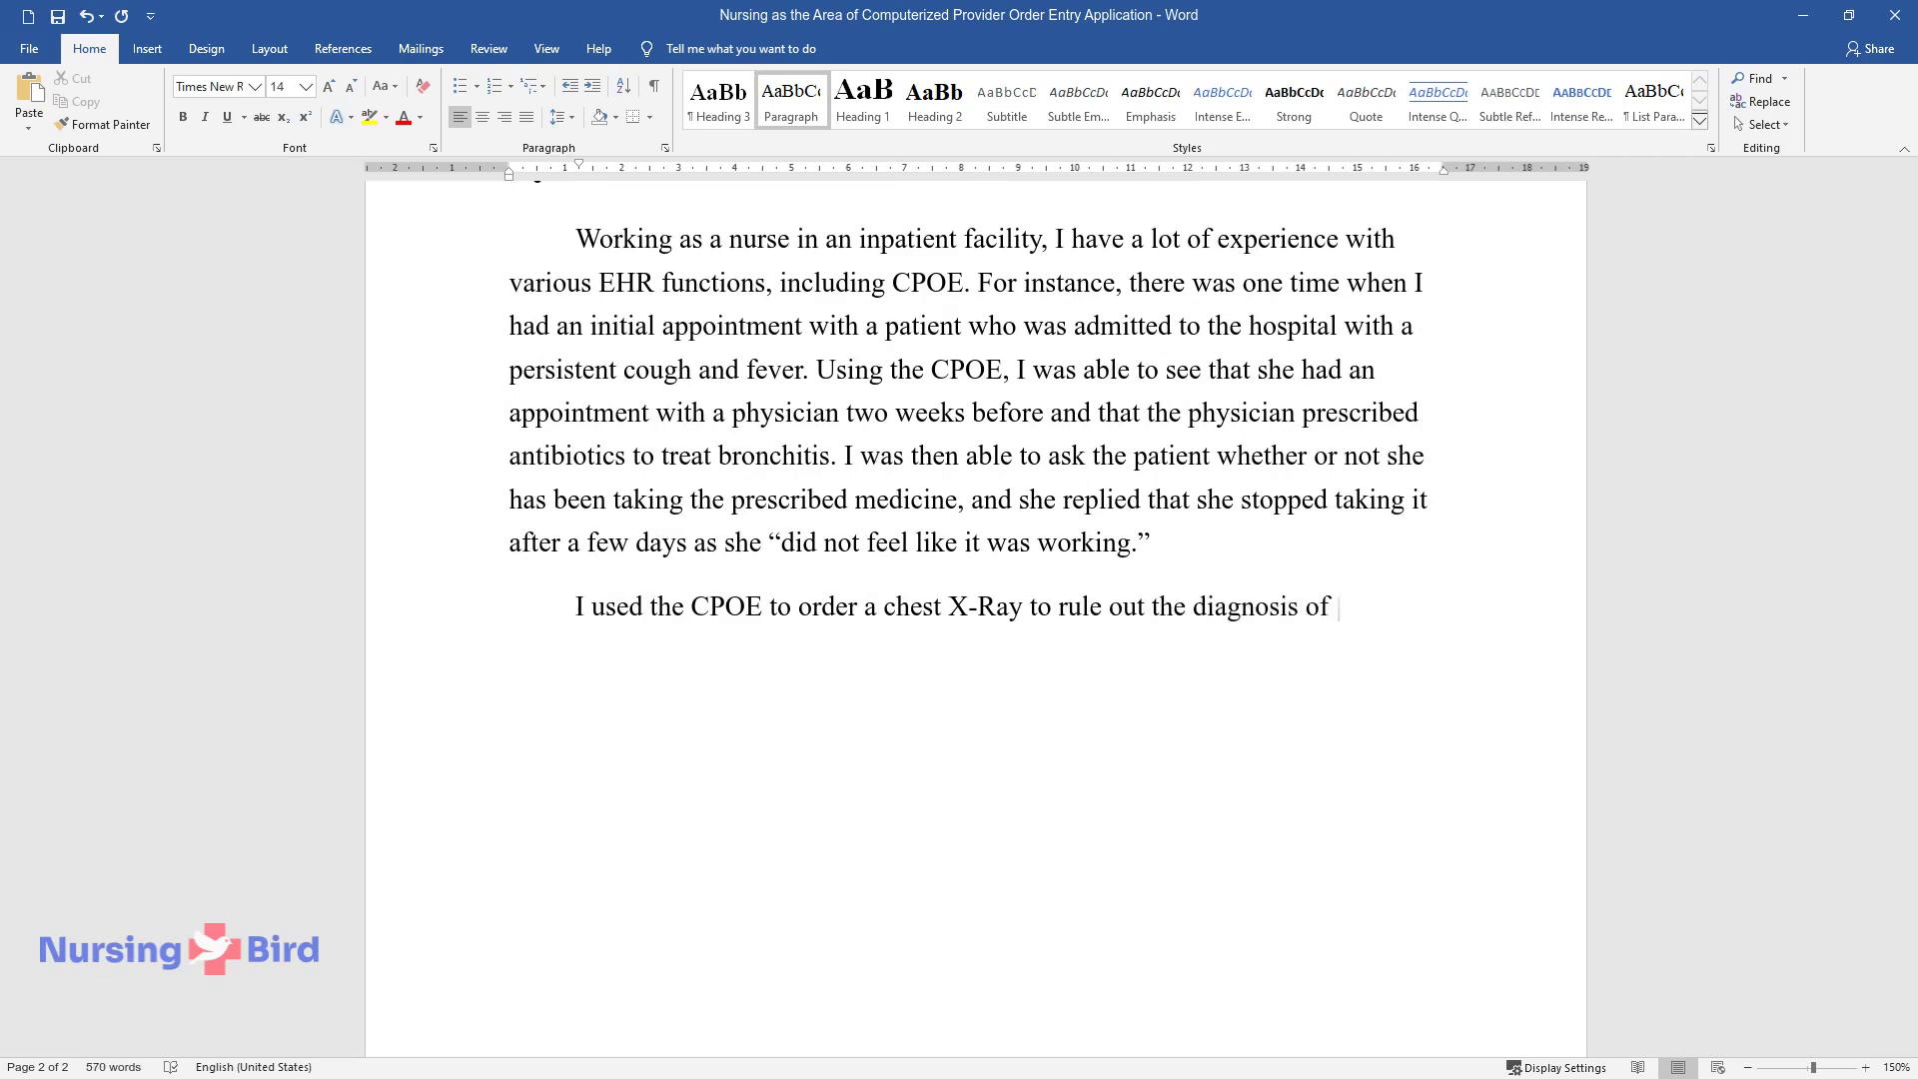
pyautogui.write('pneumonia, as well as lab tests to')
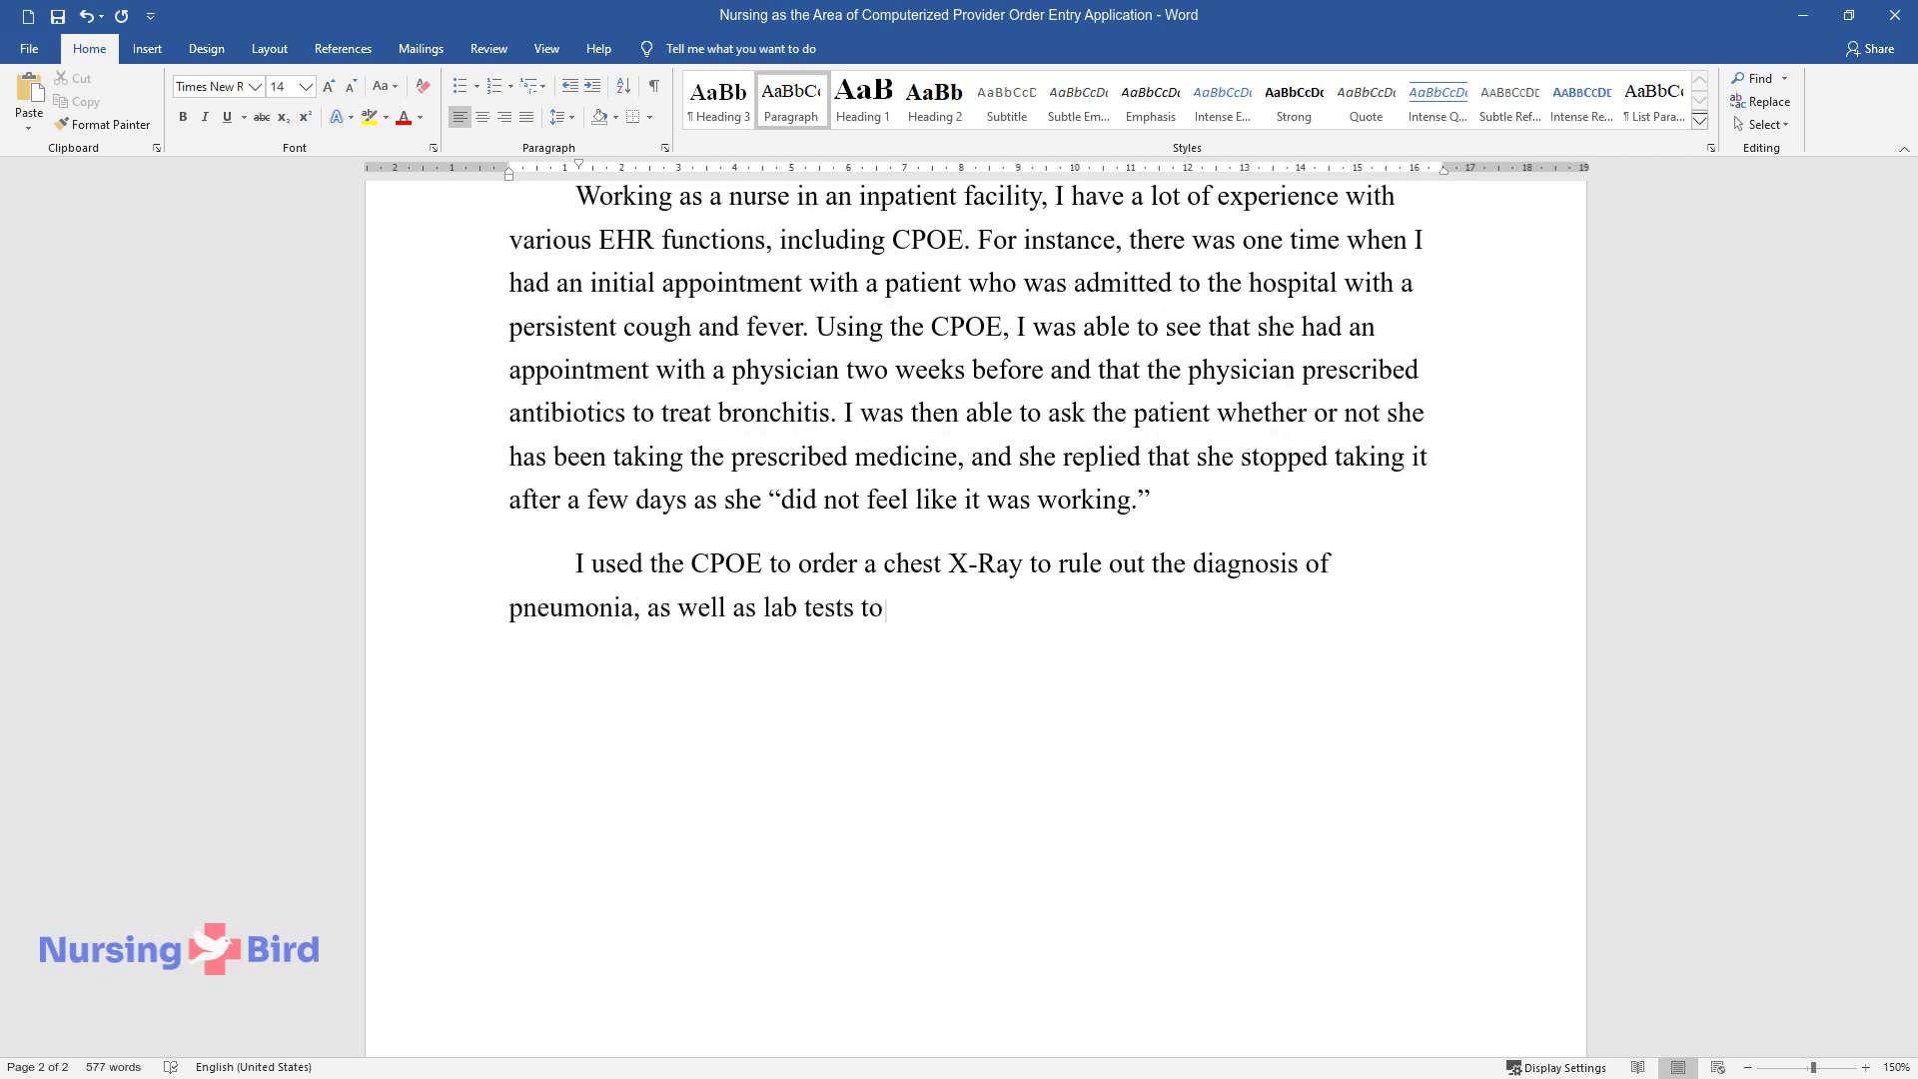
pyautogui.write(' determine if the patient still had')
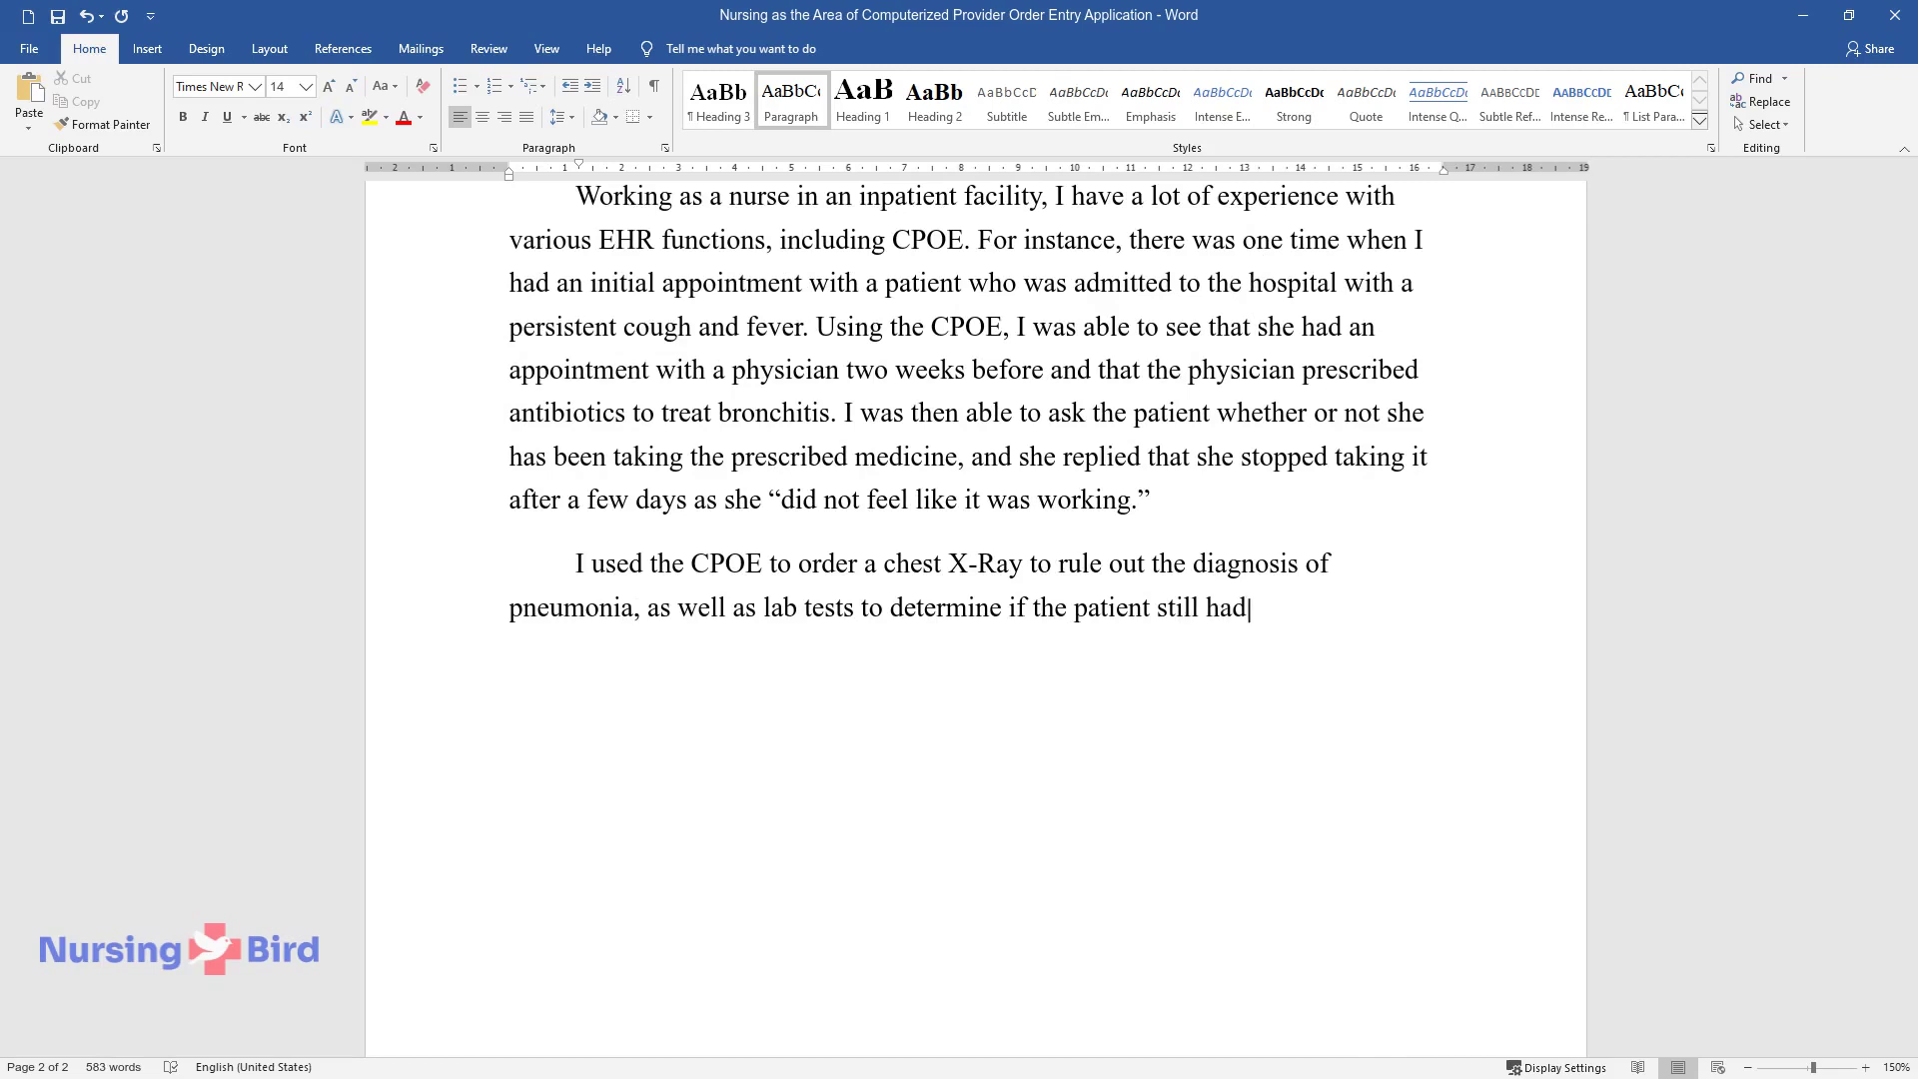
pyautogui.write(' a bacterial infection that should')
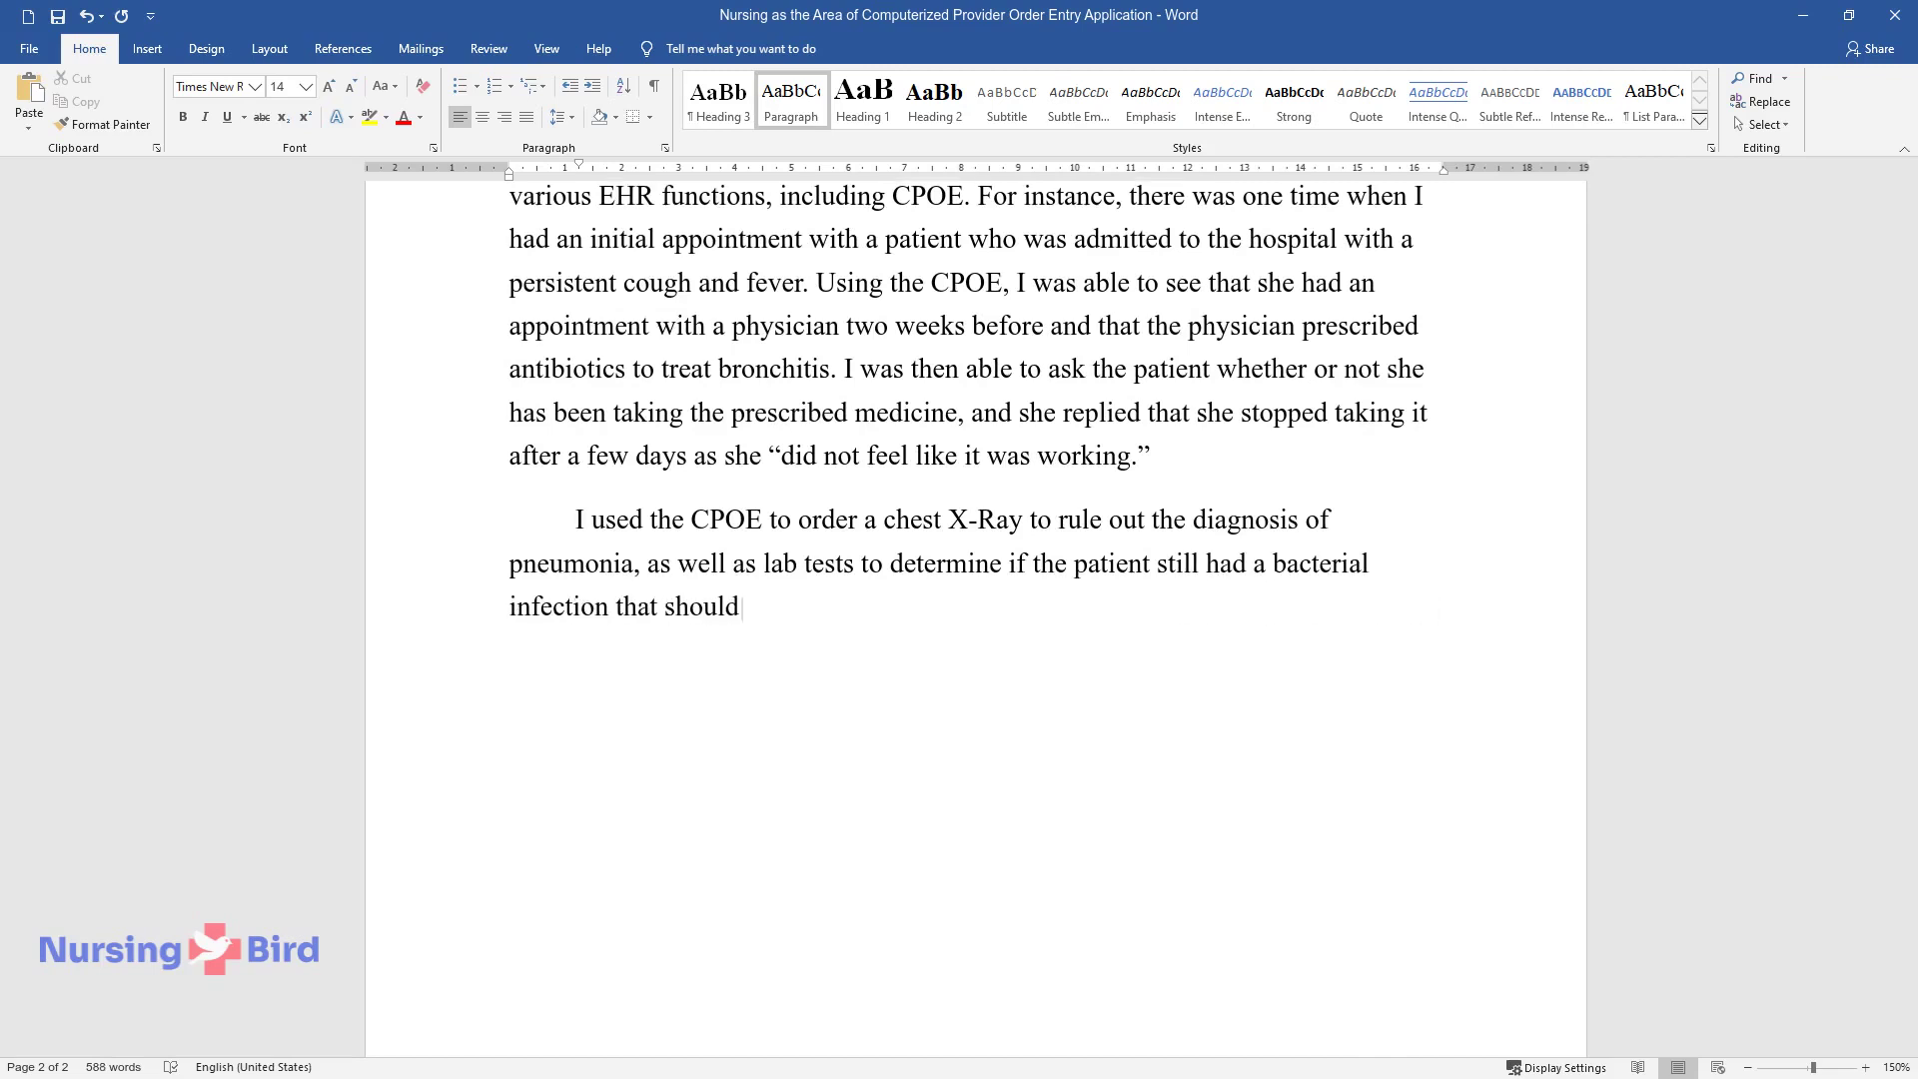
pyautogui.write(' be treated with an antibiotic. Af')
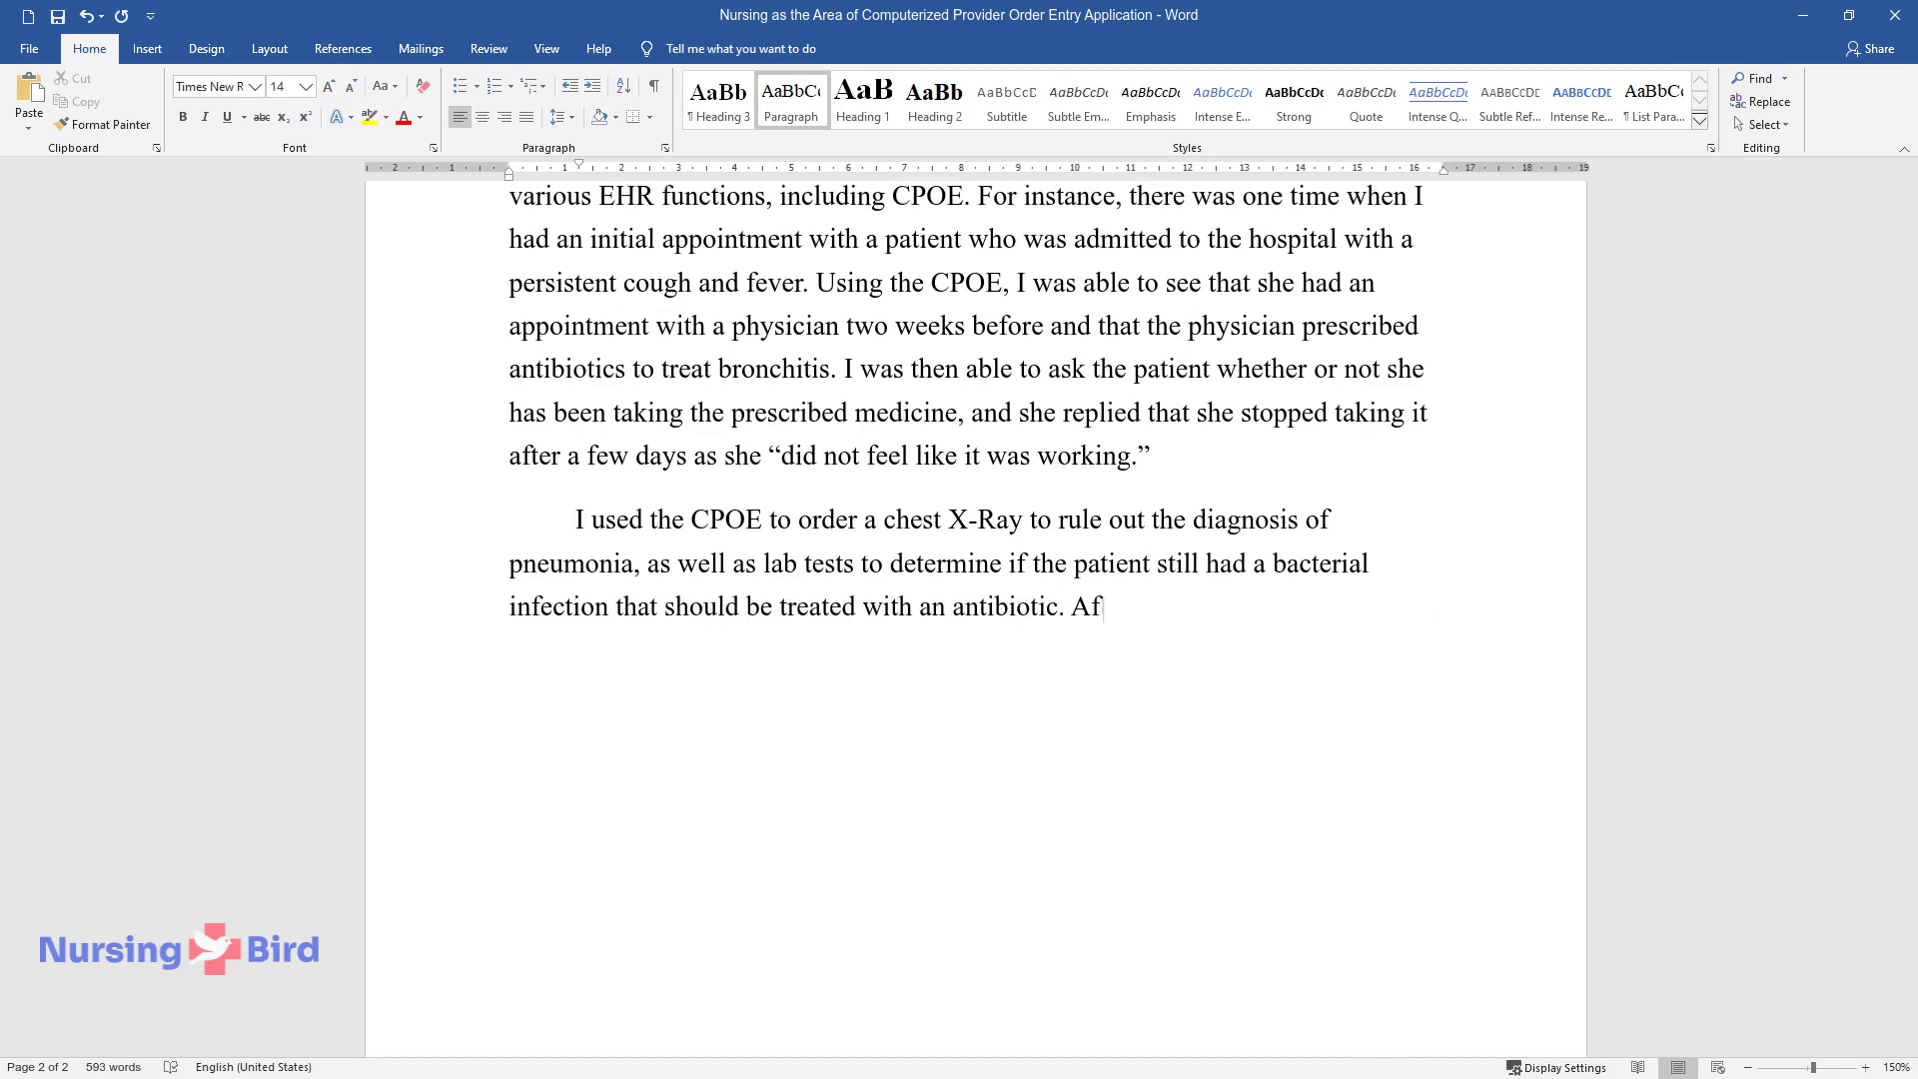
pyautogui.write('ter the test results appeared in the system')
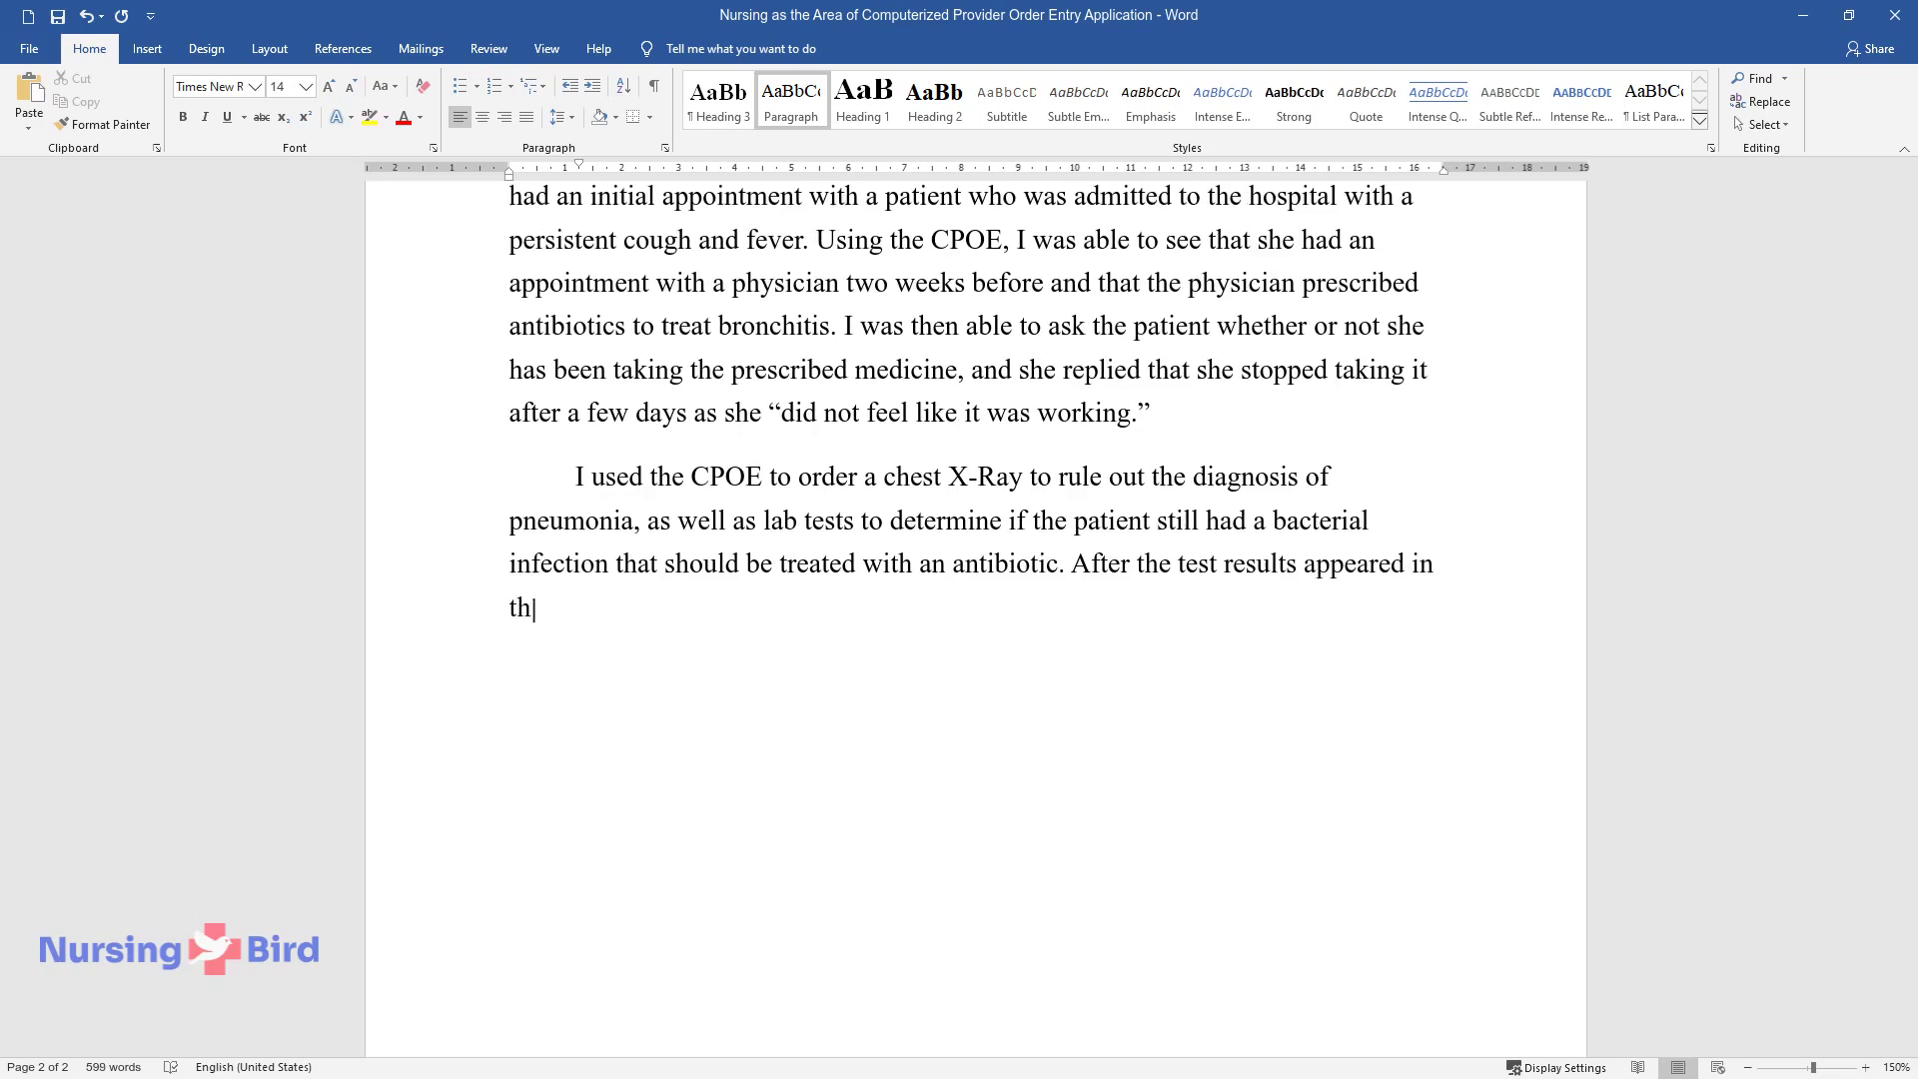
pyautogui.write(', I reviewed them and pres')
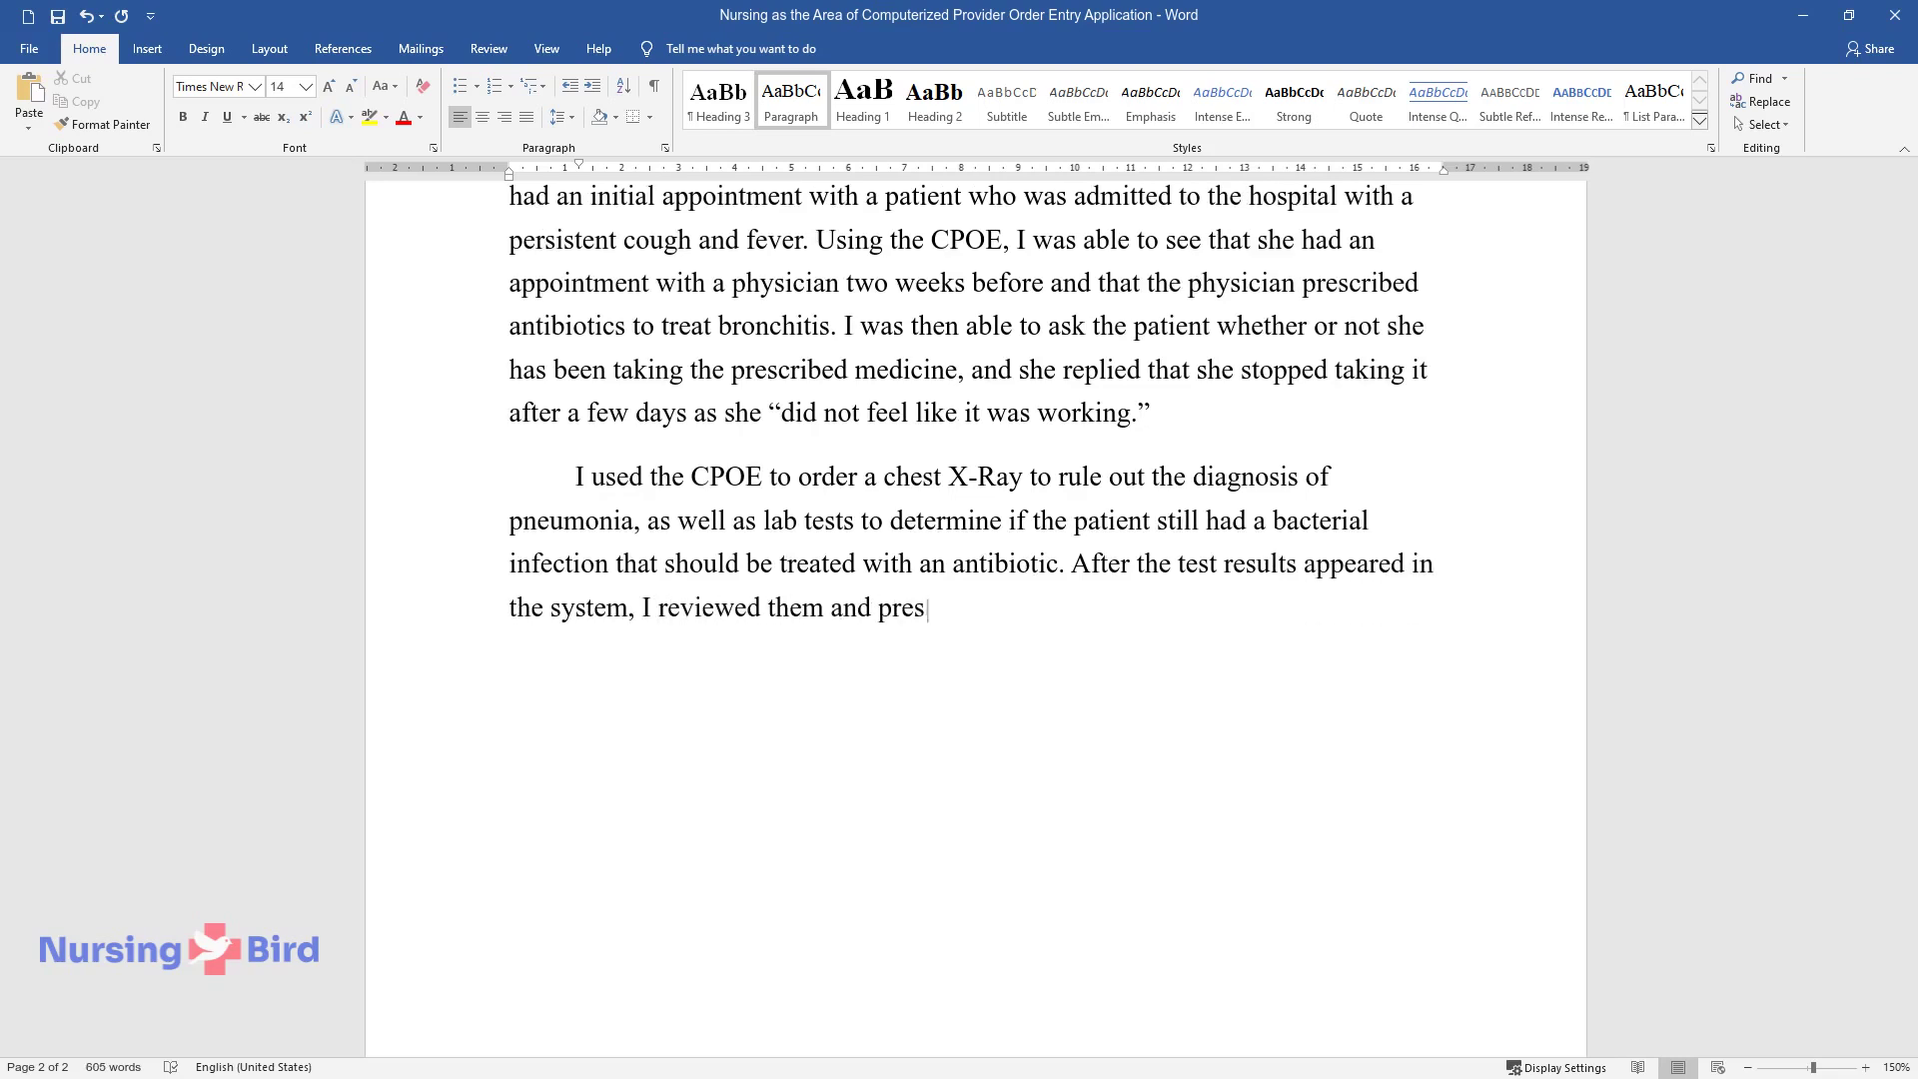
pyautogui.write('cribed a new antibiotic that had a ')
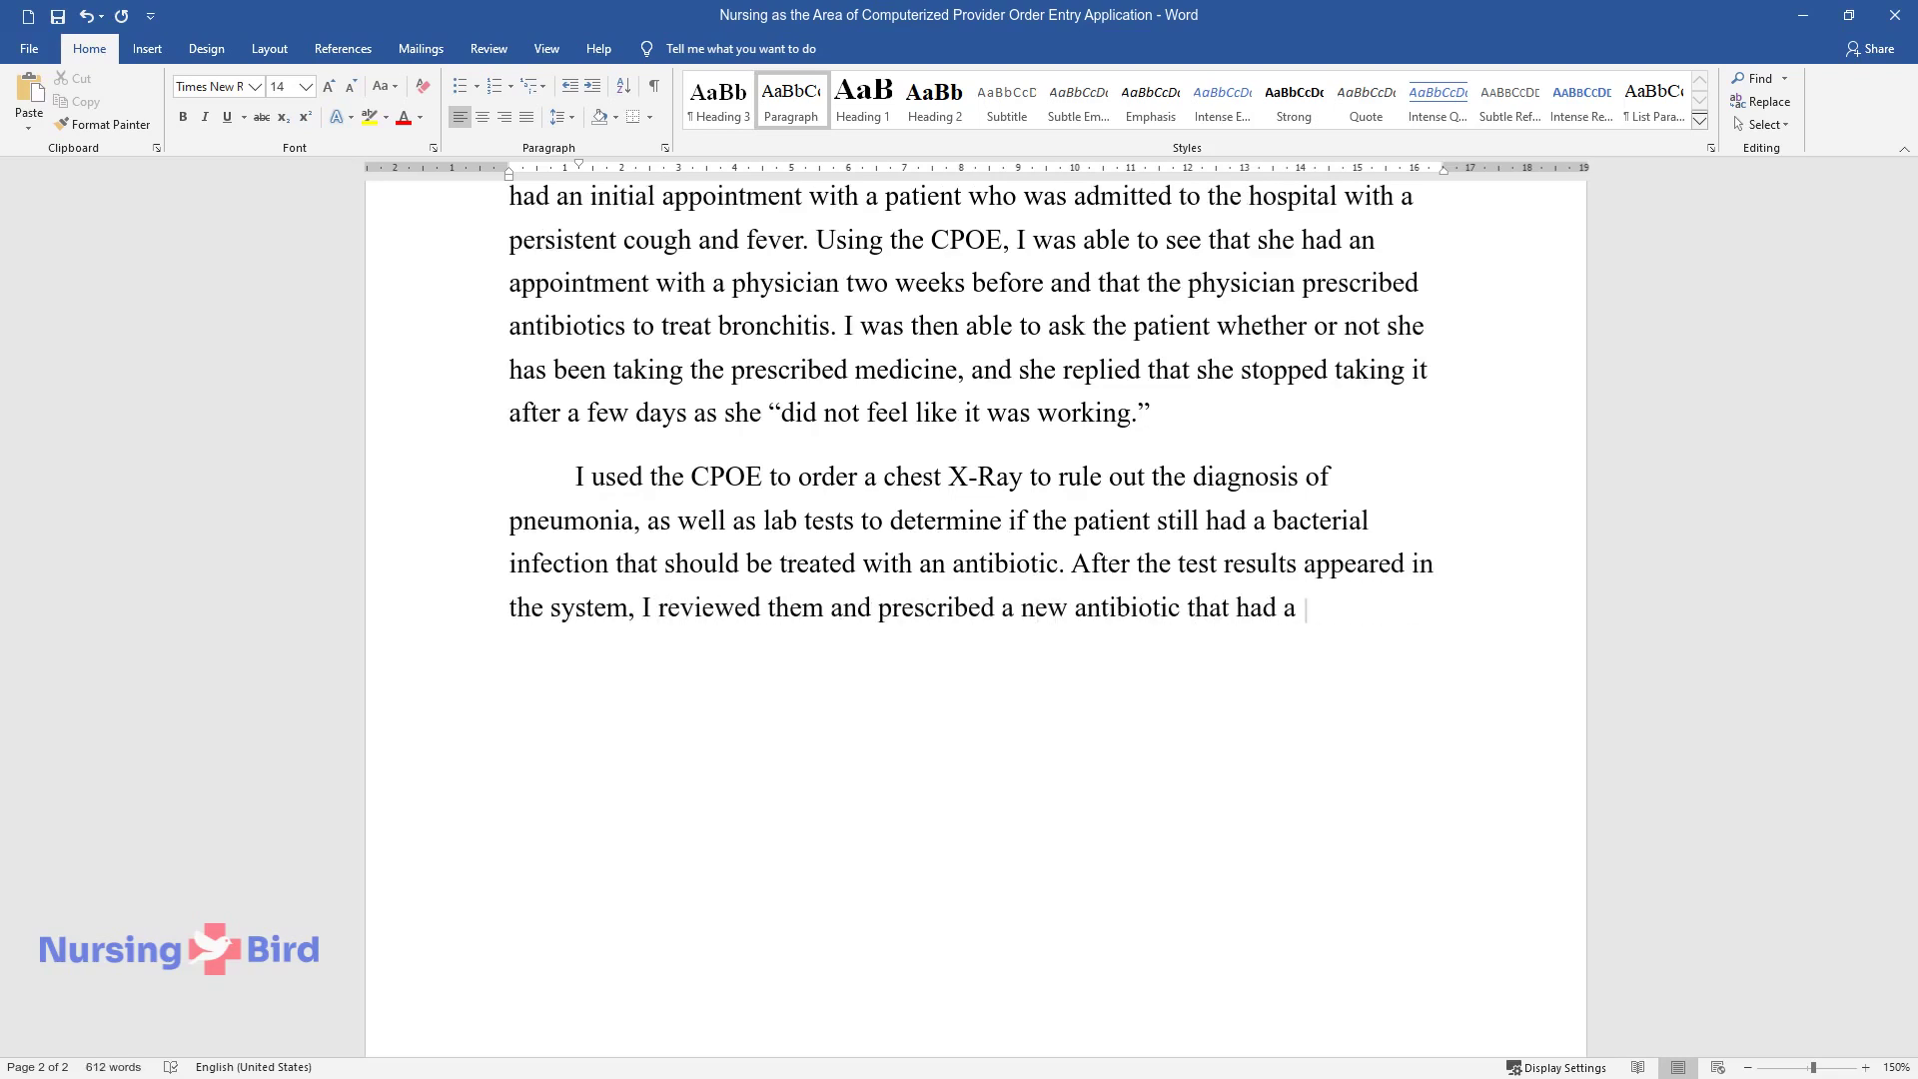
pyautogui.write('lower rate of bacterial resistance')
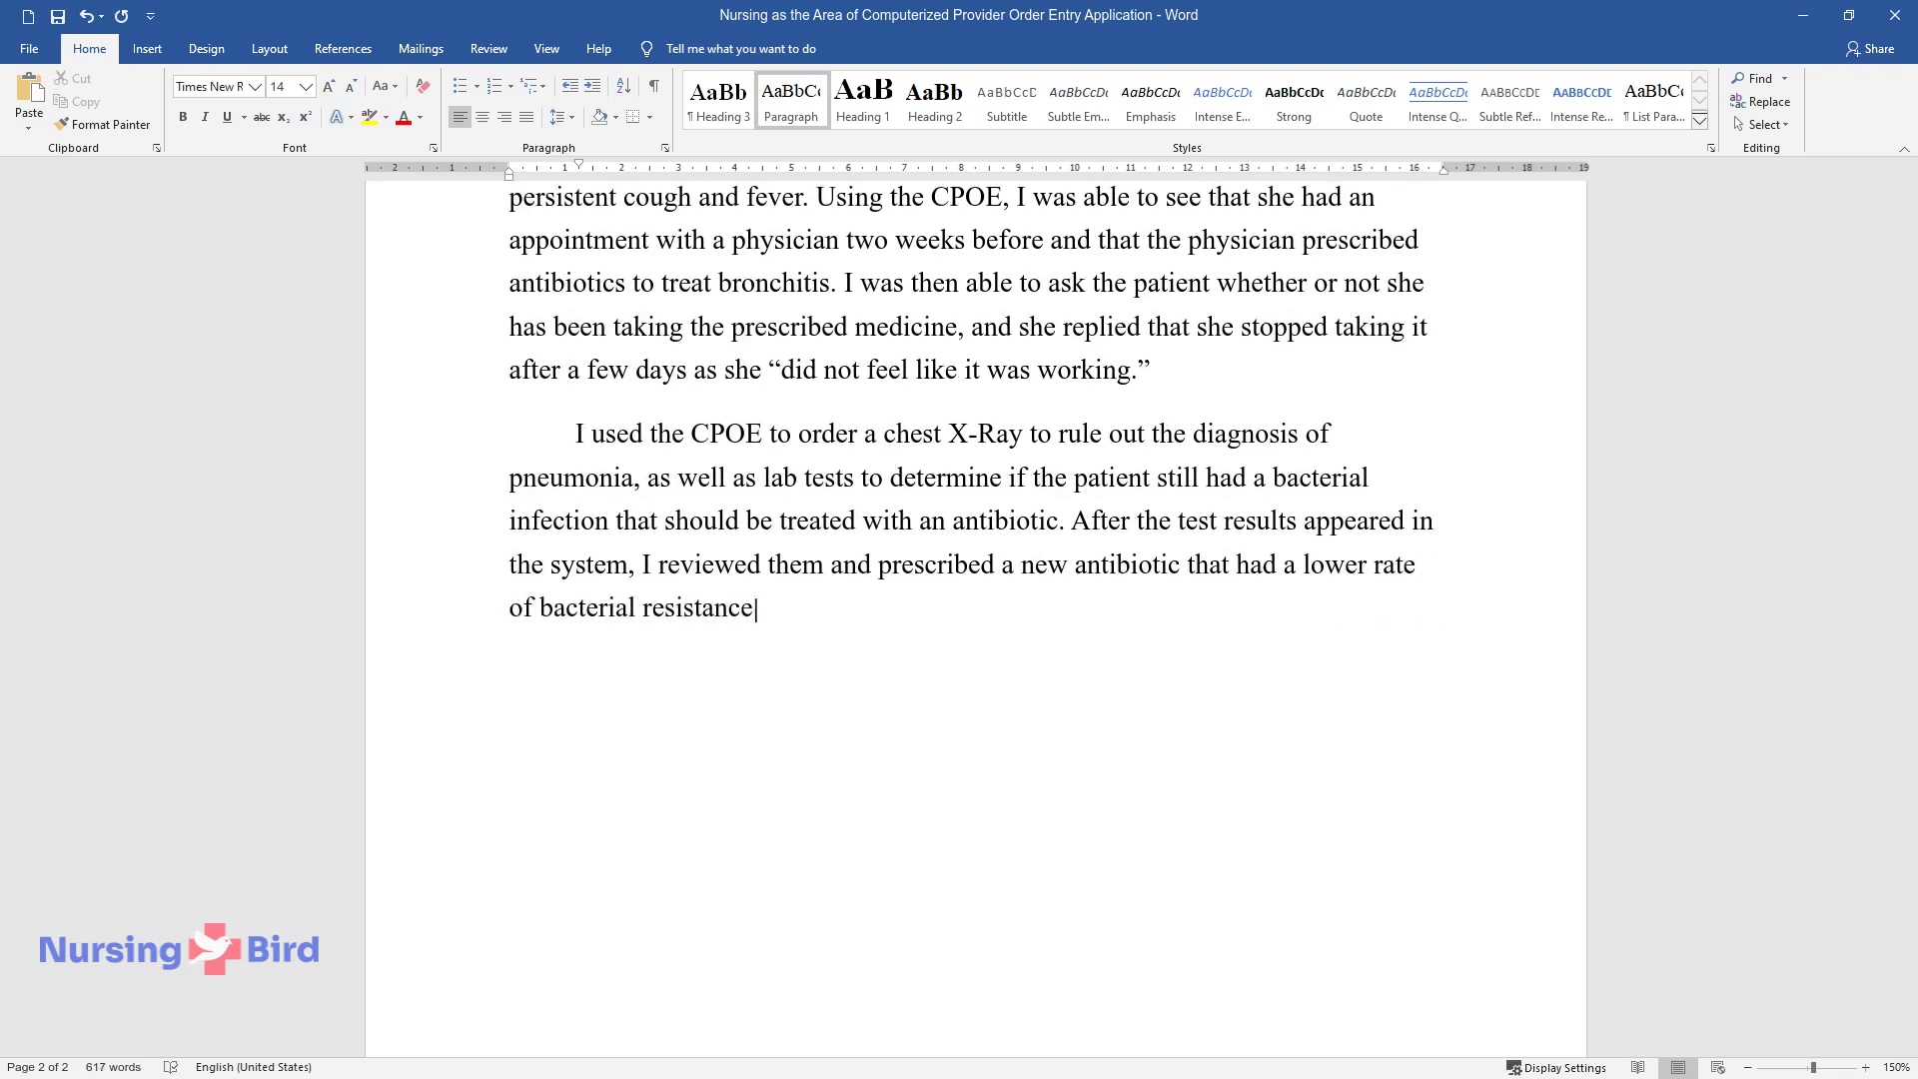
pyautogui.write(' in the local population. The patie')
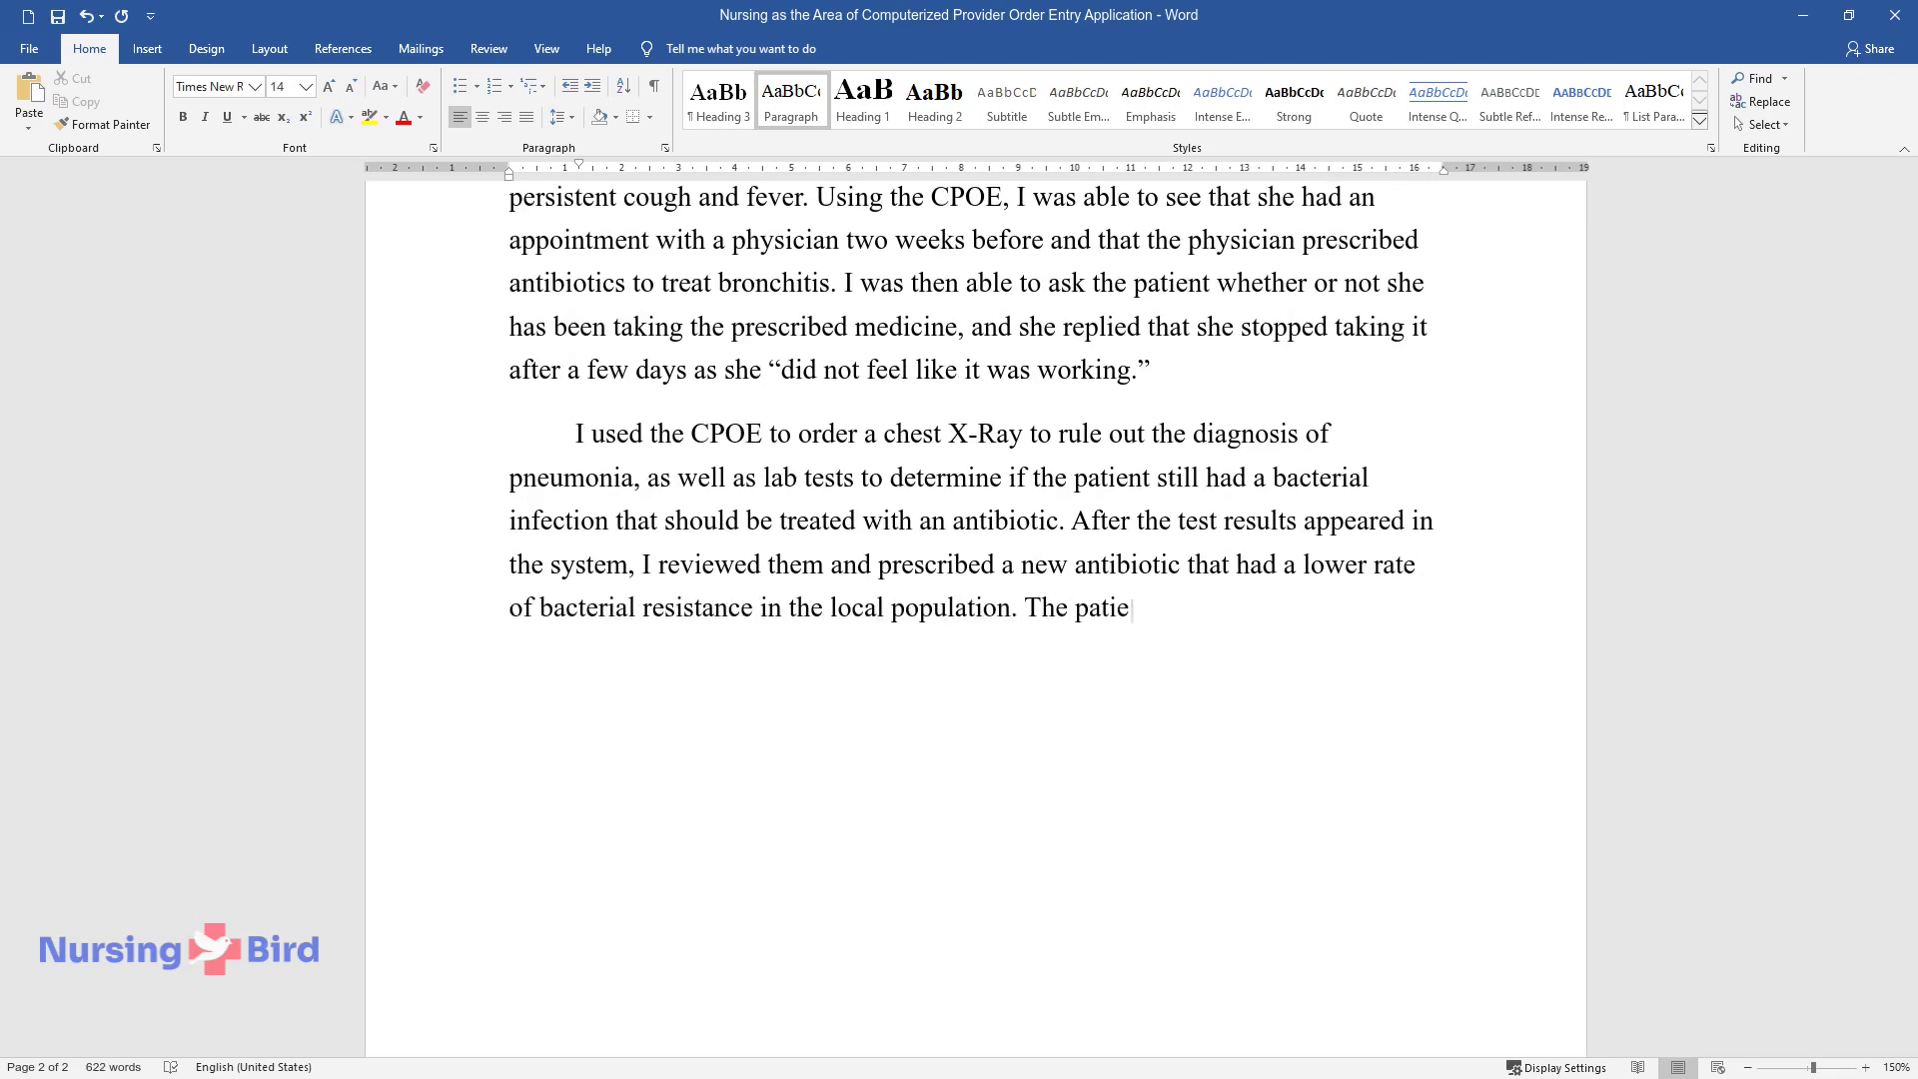
pyautogui.write('nt showed significant improvement ')
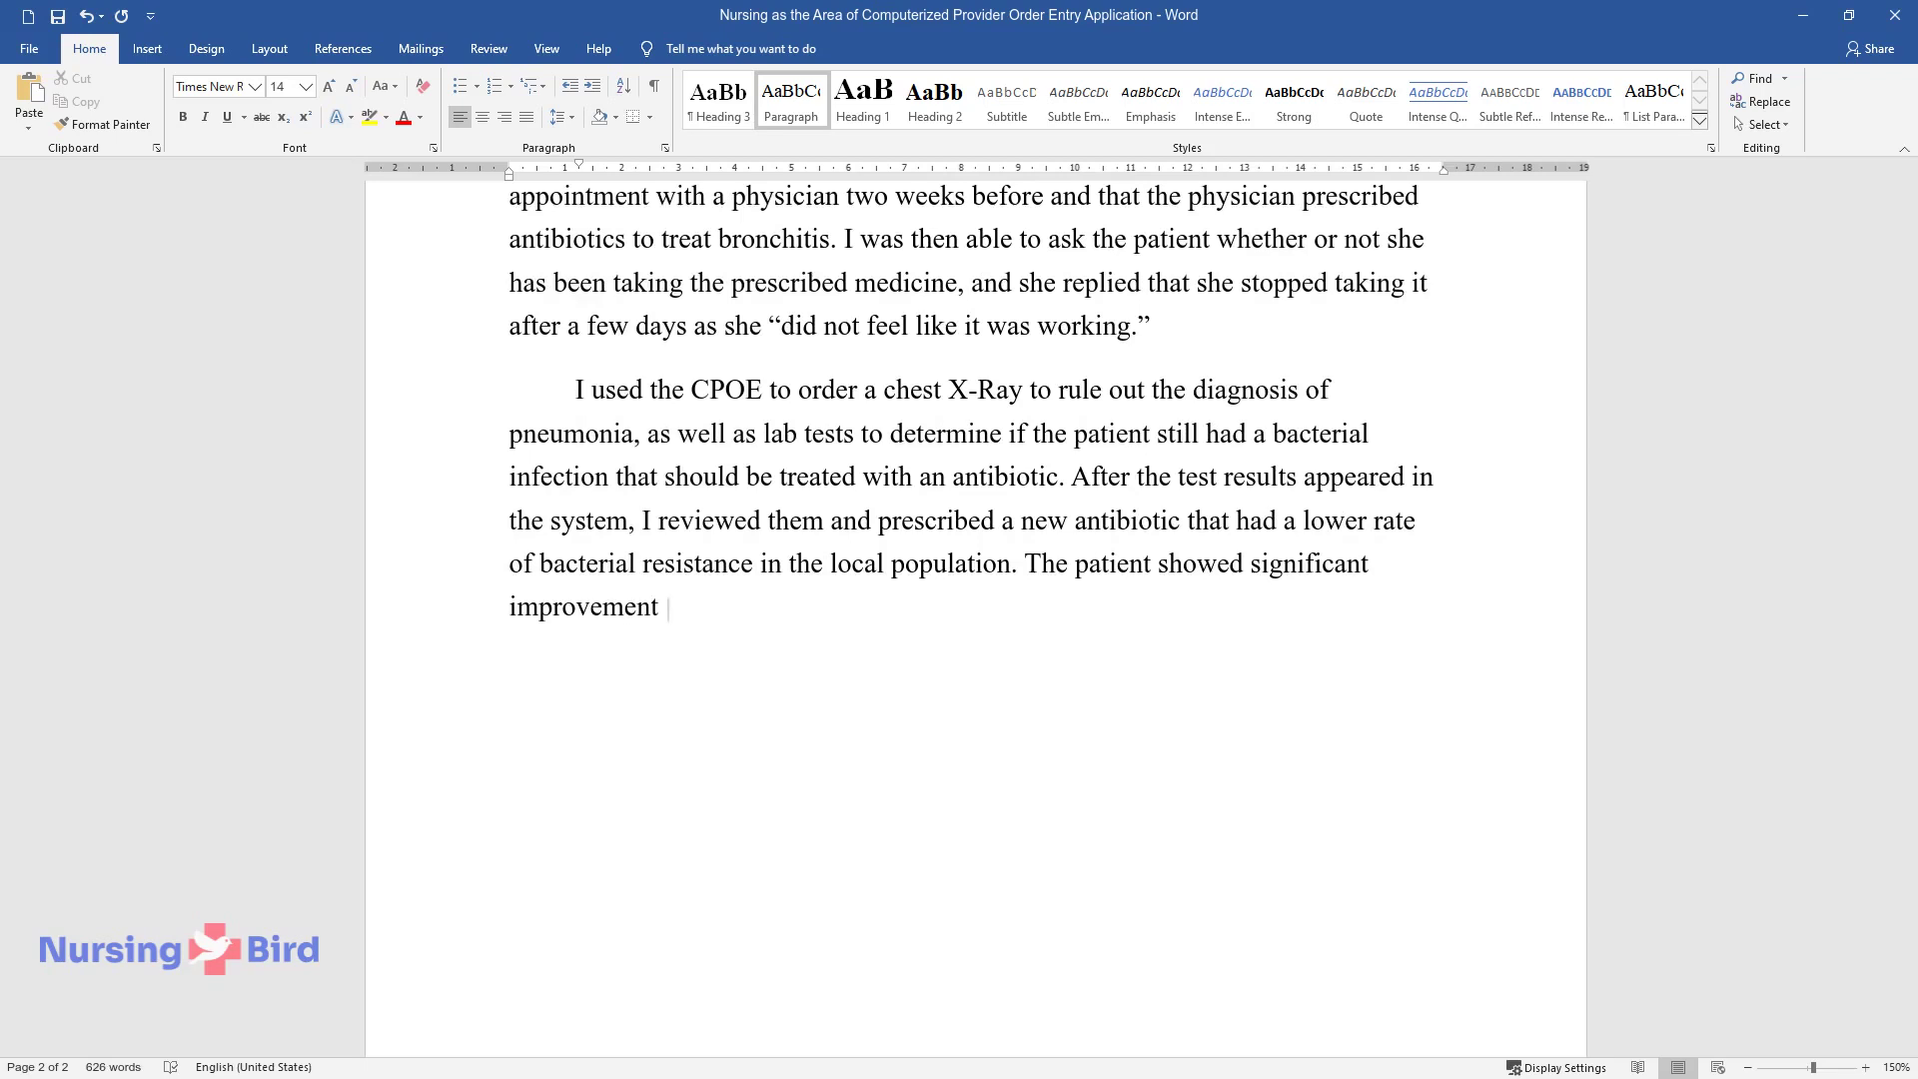
pyautogui.write('after a couple of days and was rele')
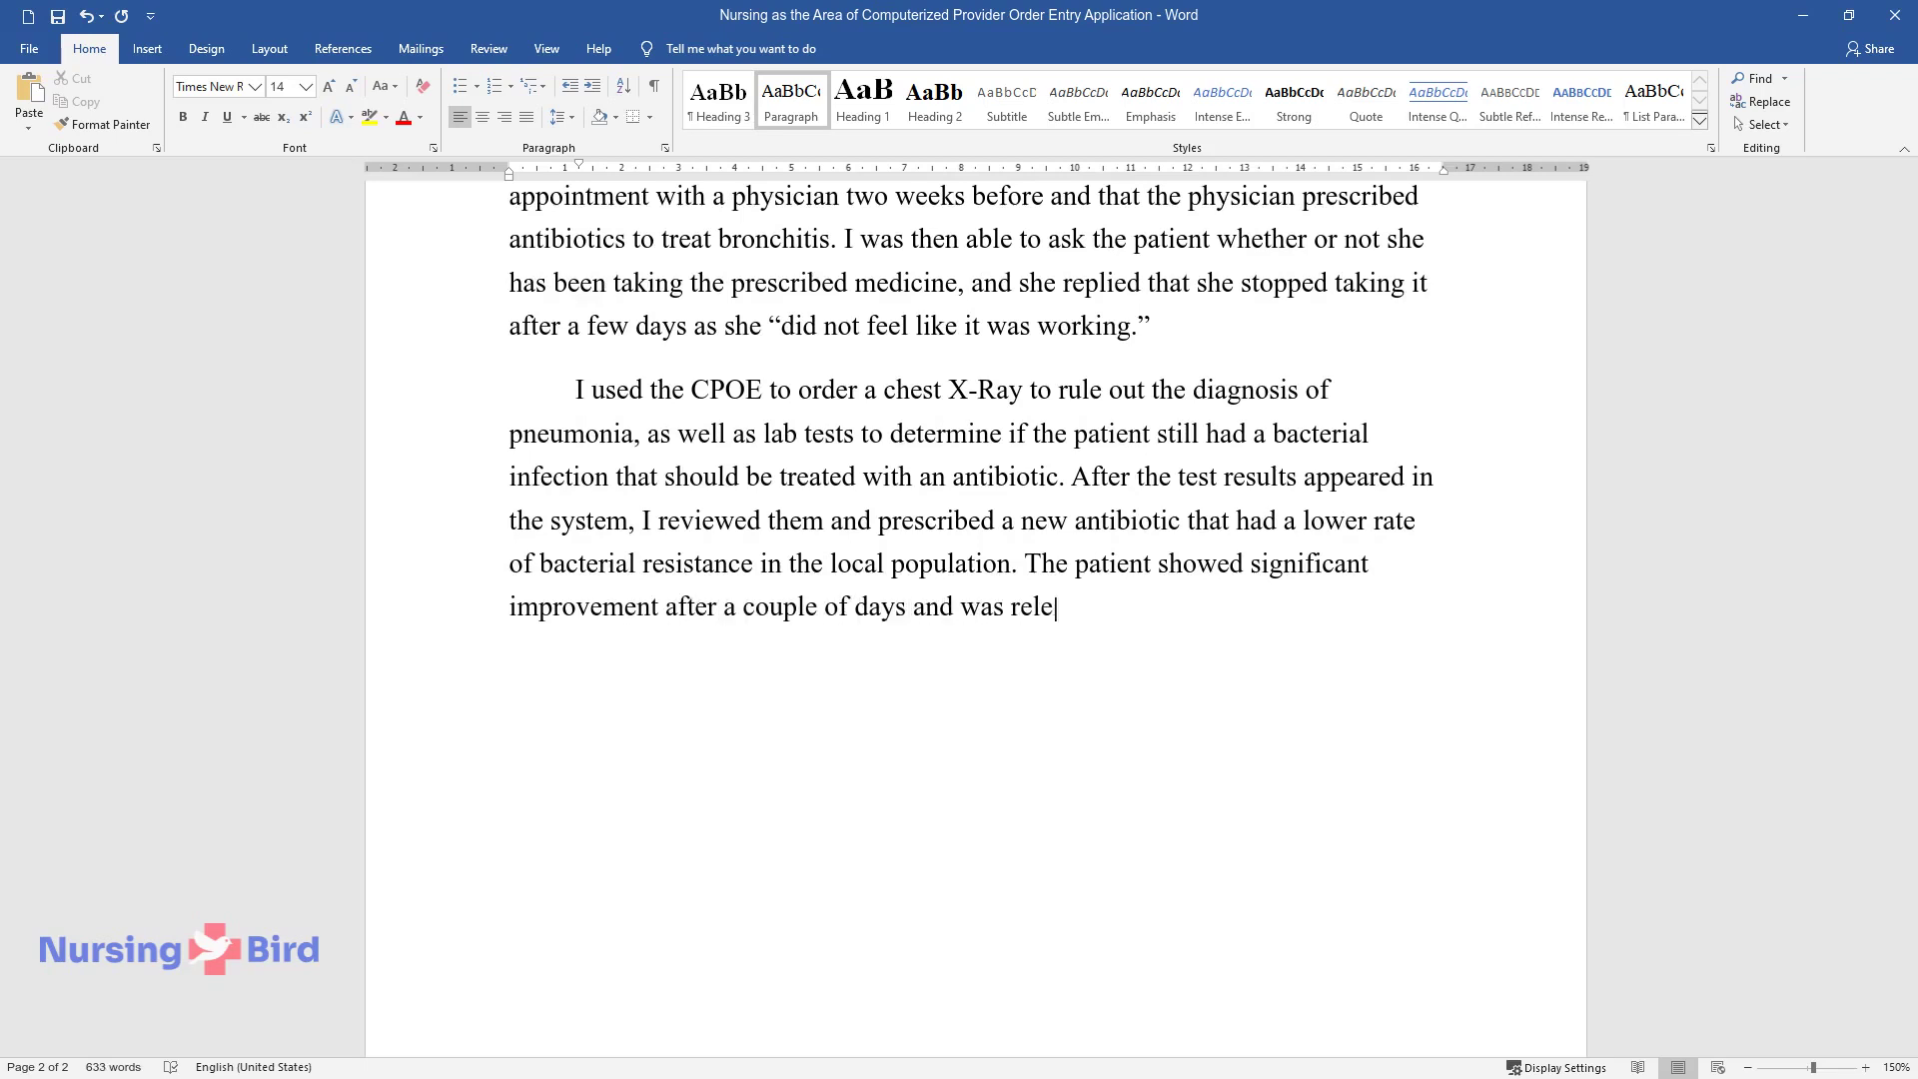
pyautogui.write('ased from the hospital soon.')
# Step: Add the 'CPOE: Advantages and Disadvantages' heading below the chest X-ray paragraph
pyautogui.press('Return')
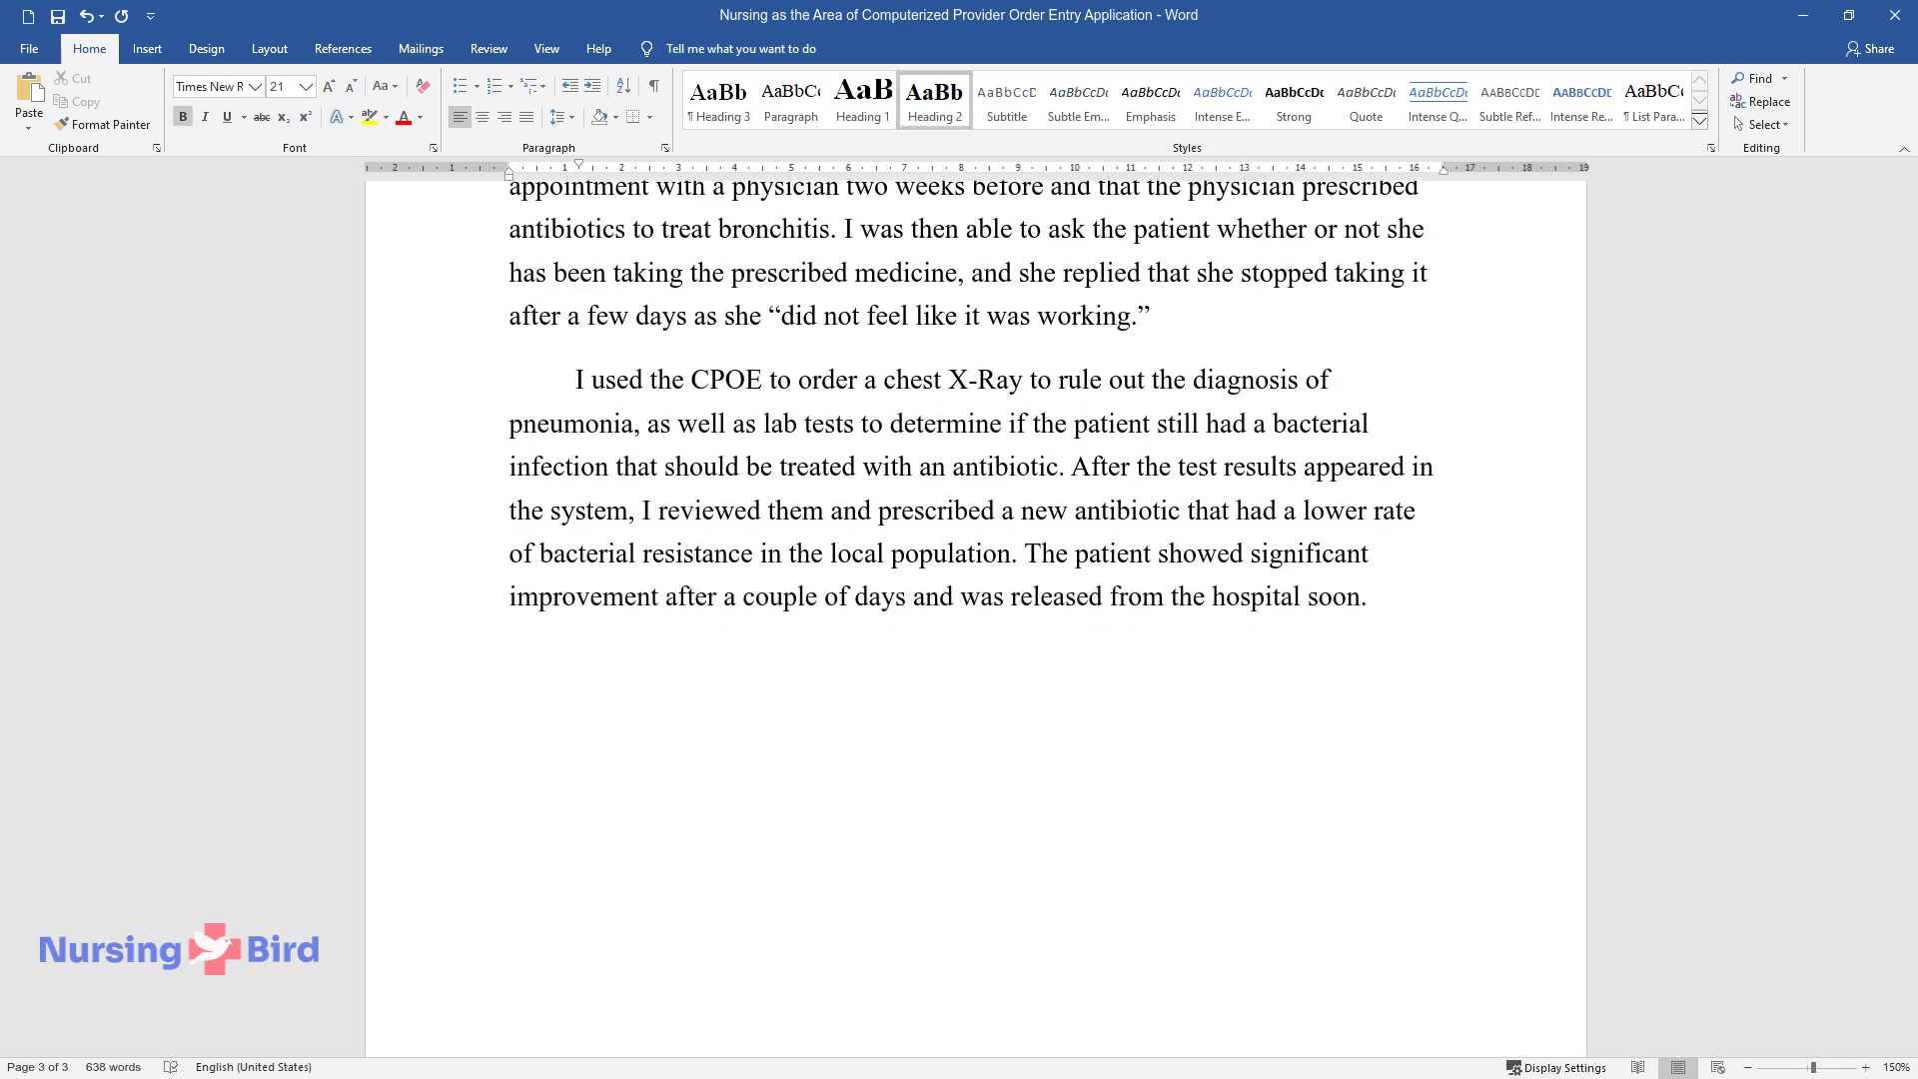
pyautogui.write('CPOE: Advant')
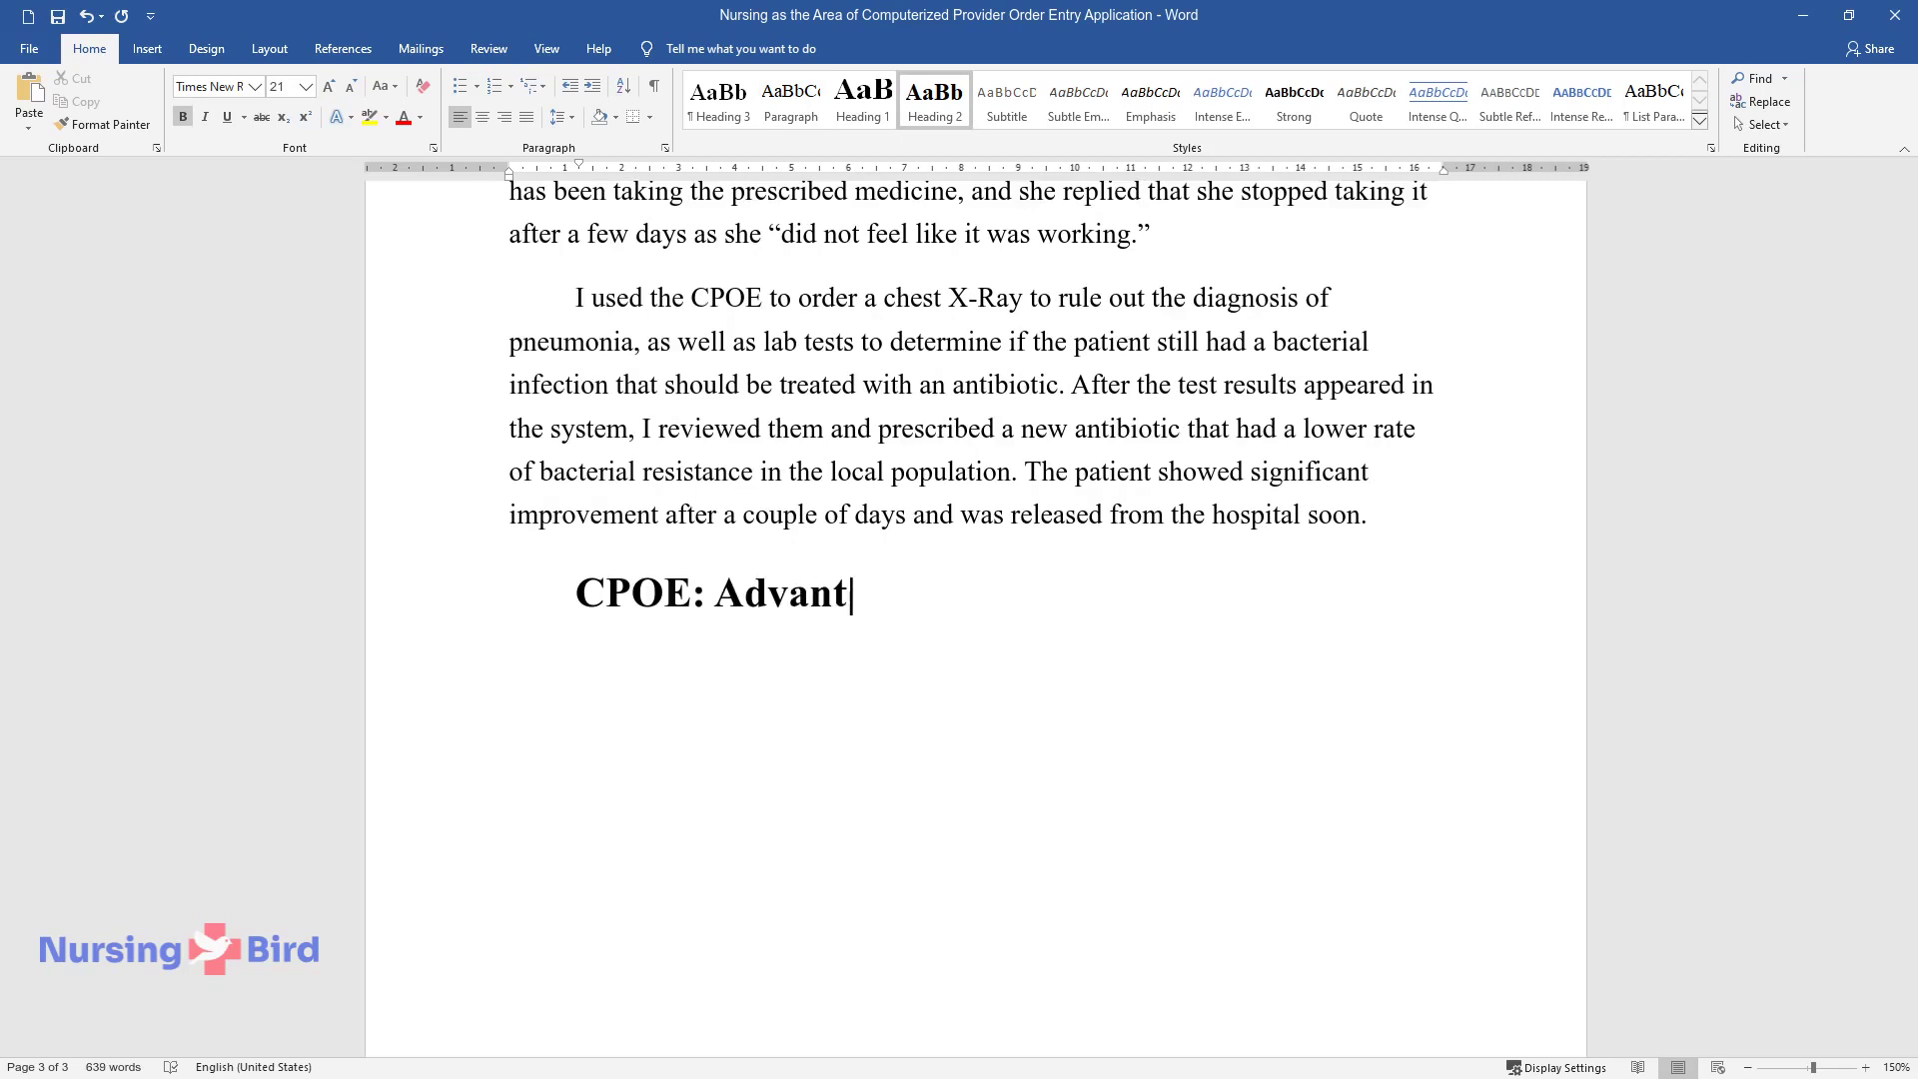
pyautogui.write('ages and Disadvantages')
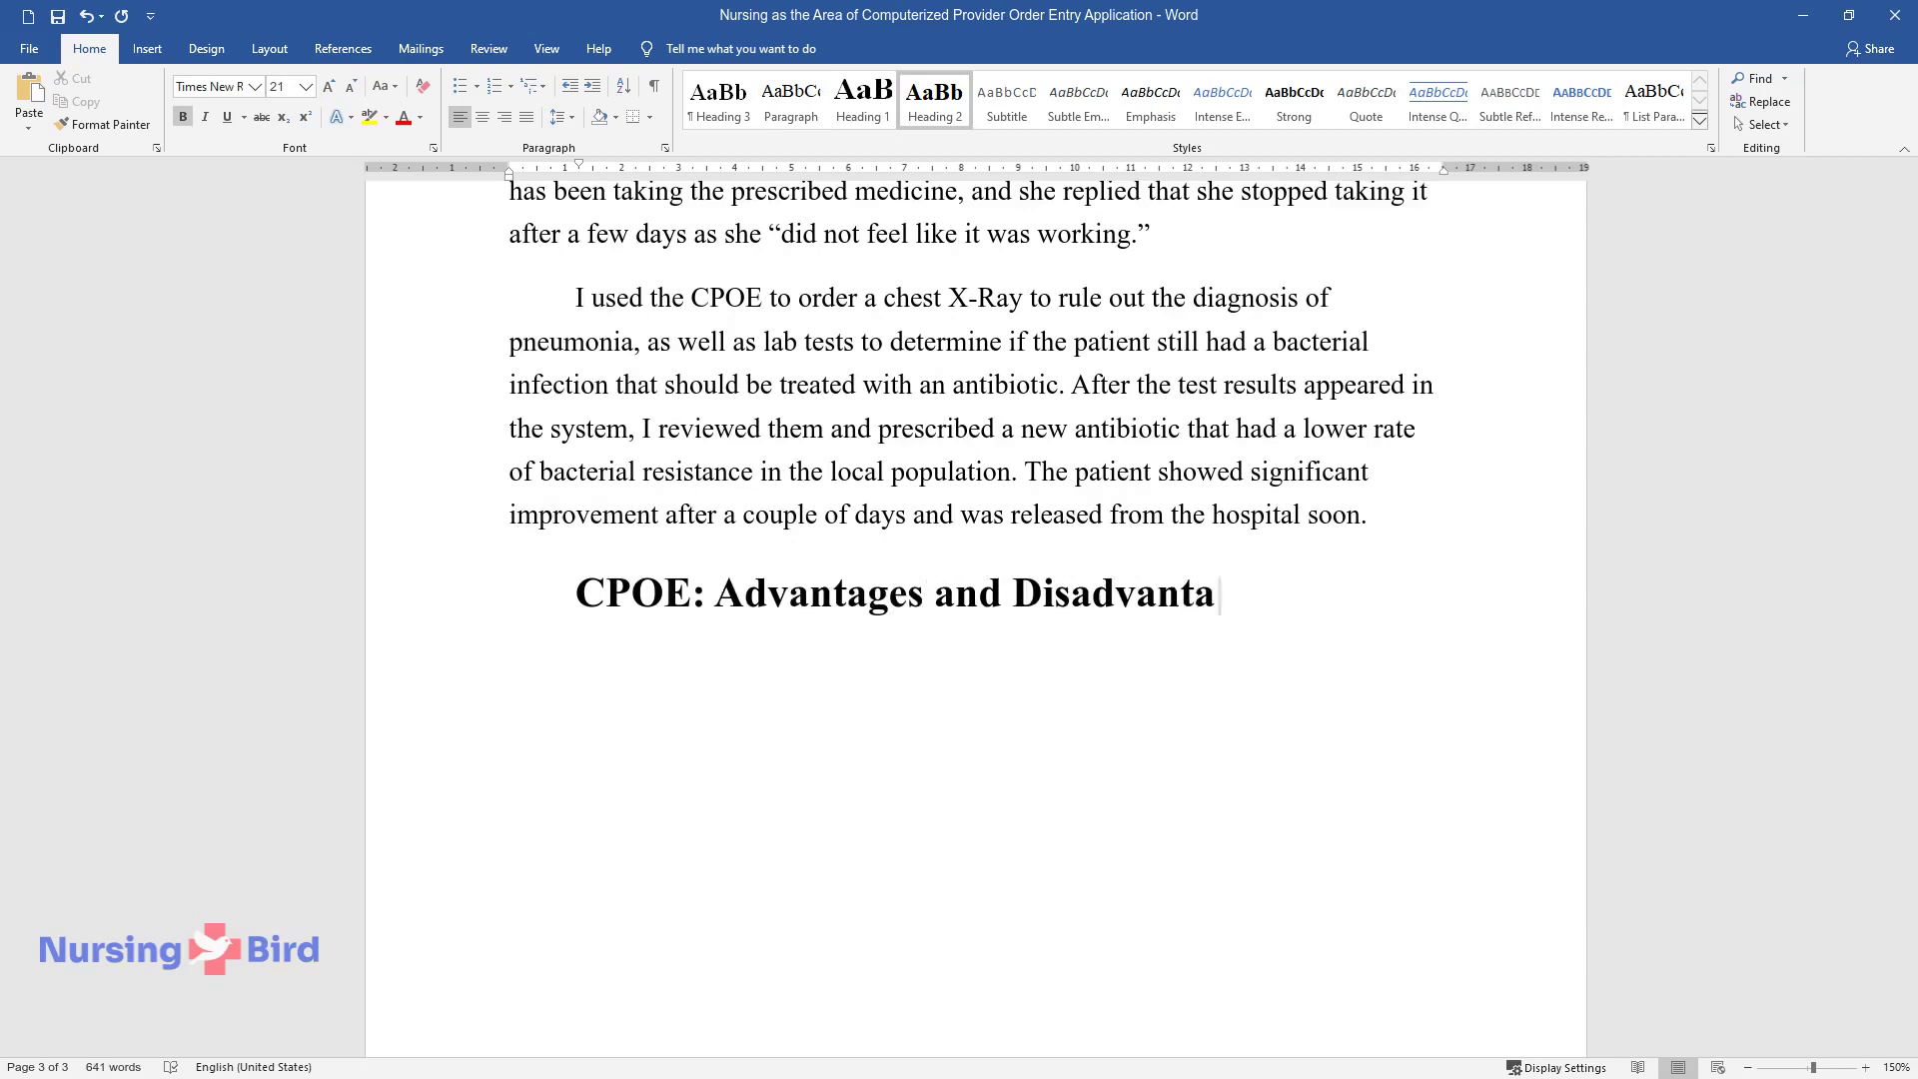
pyautogui.press('Return')
# Step: Write the paragraph on faster test ordering versus manual result checking, proposing lab-status notifications
pyautogui.write('One pos')
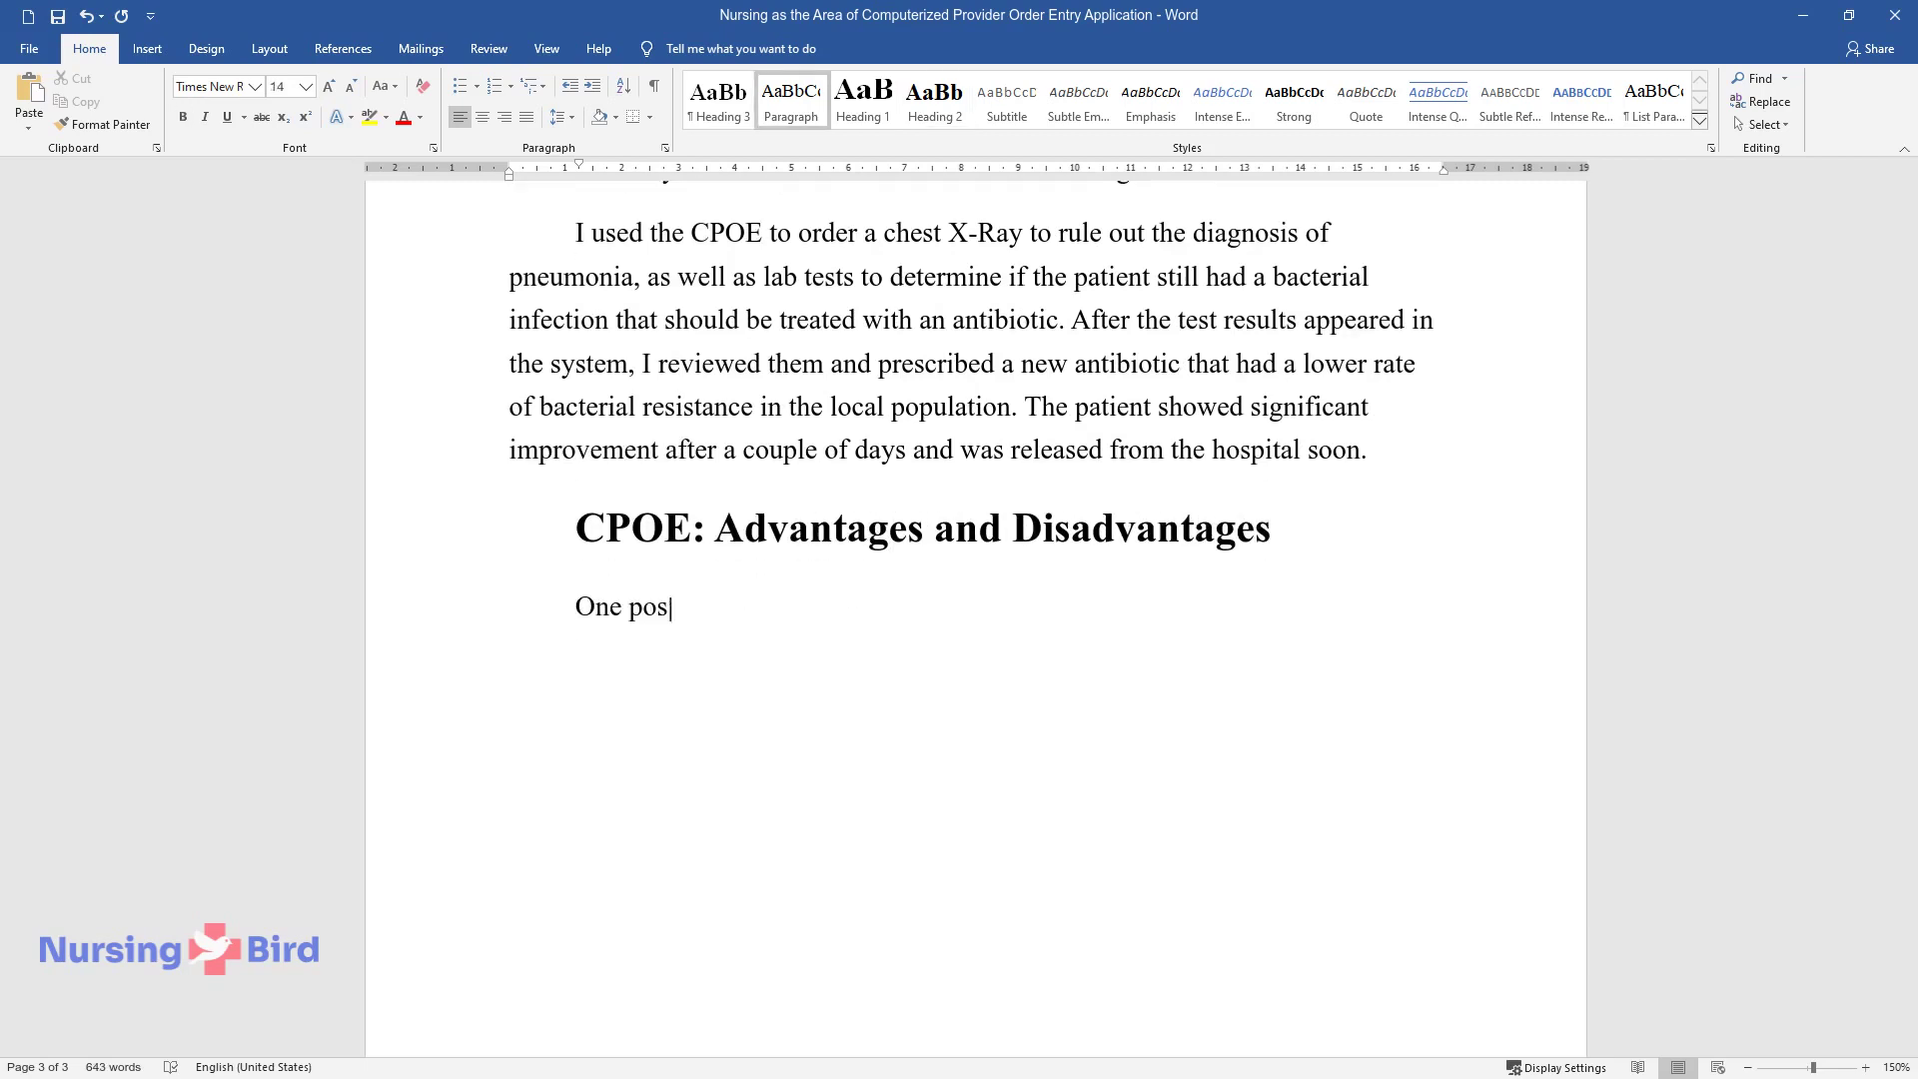
pyautogui.write('itive aspect of the experience was')
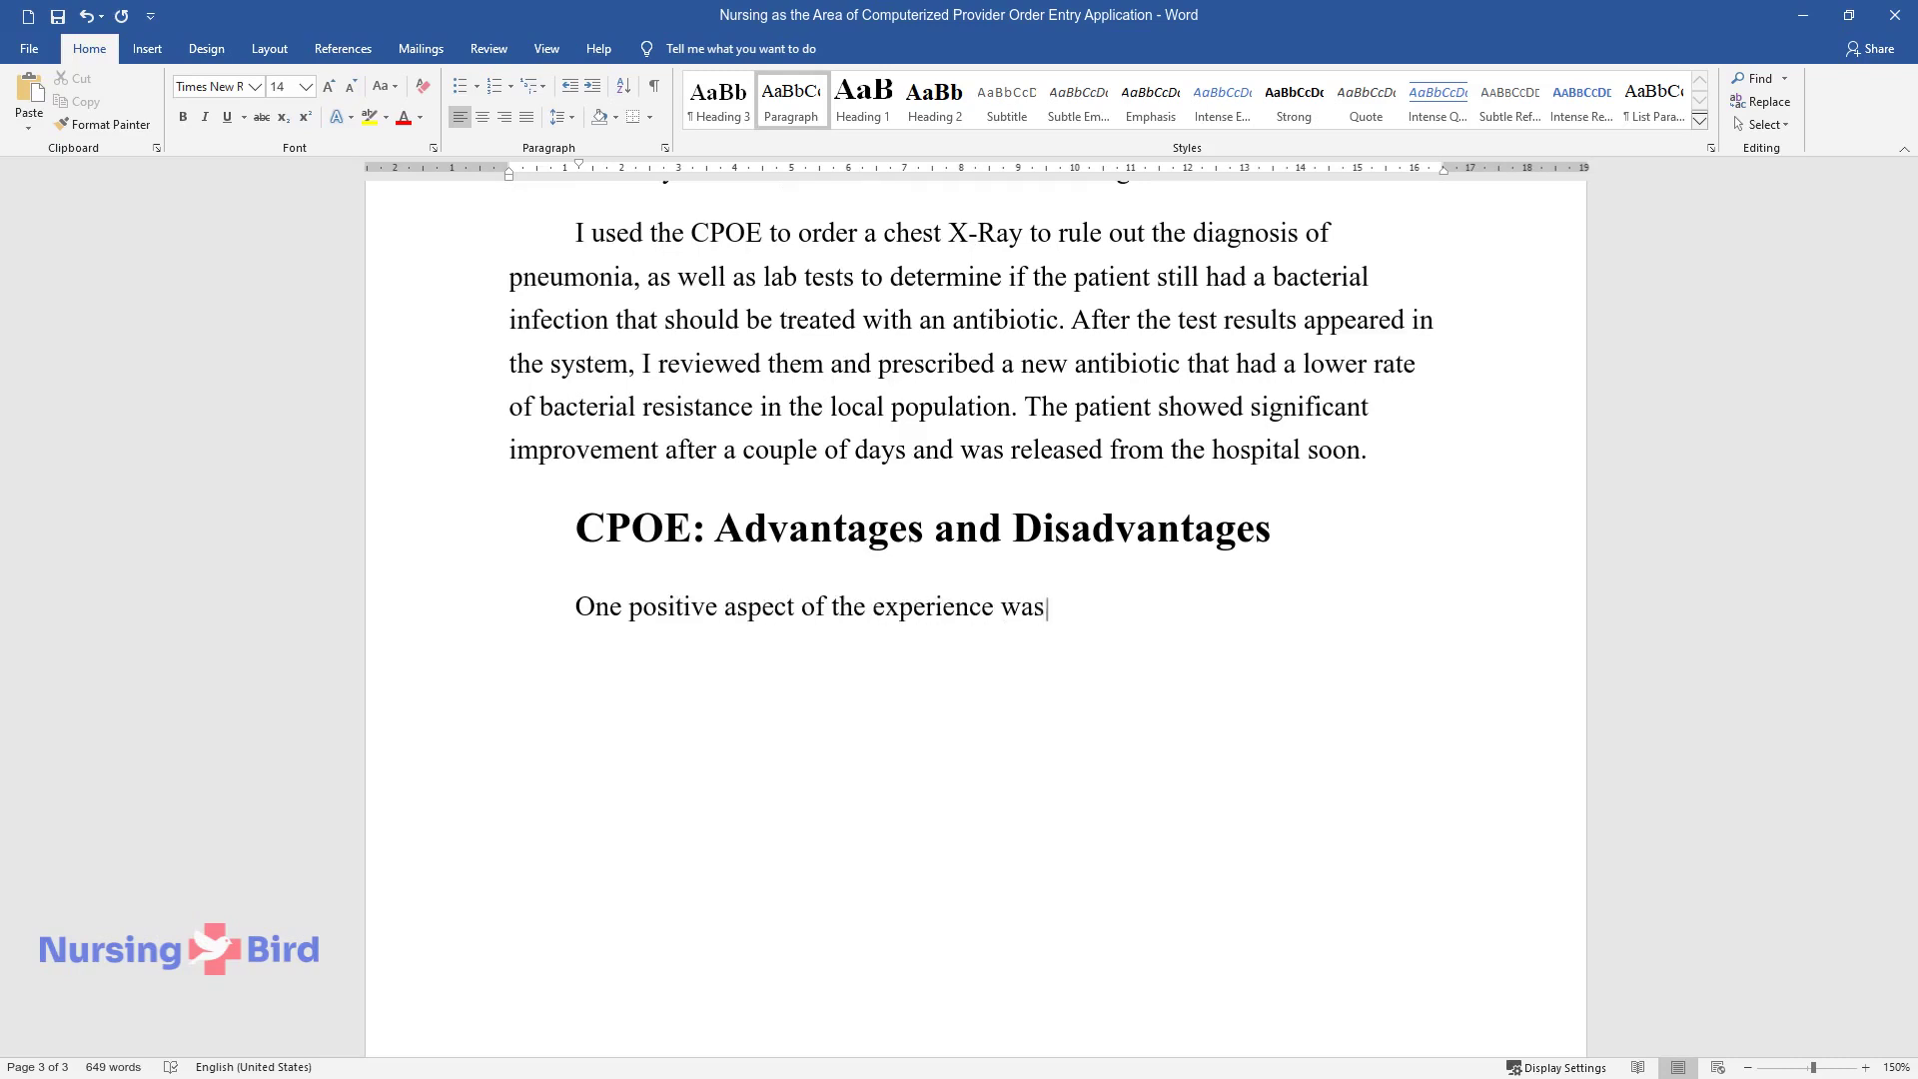
pyautogui.write(' that CPOE enabled me to order the')
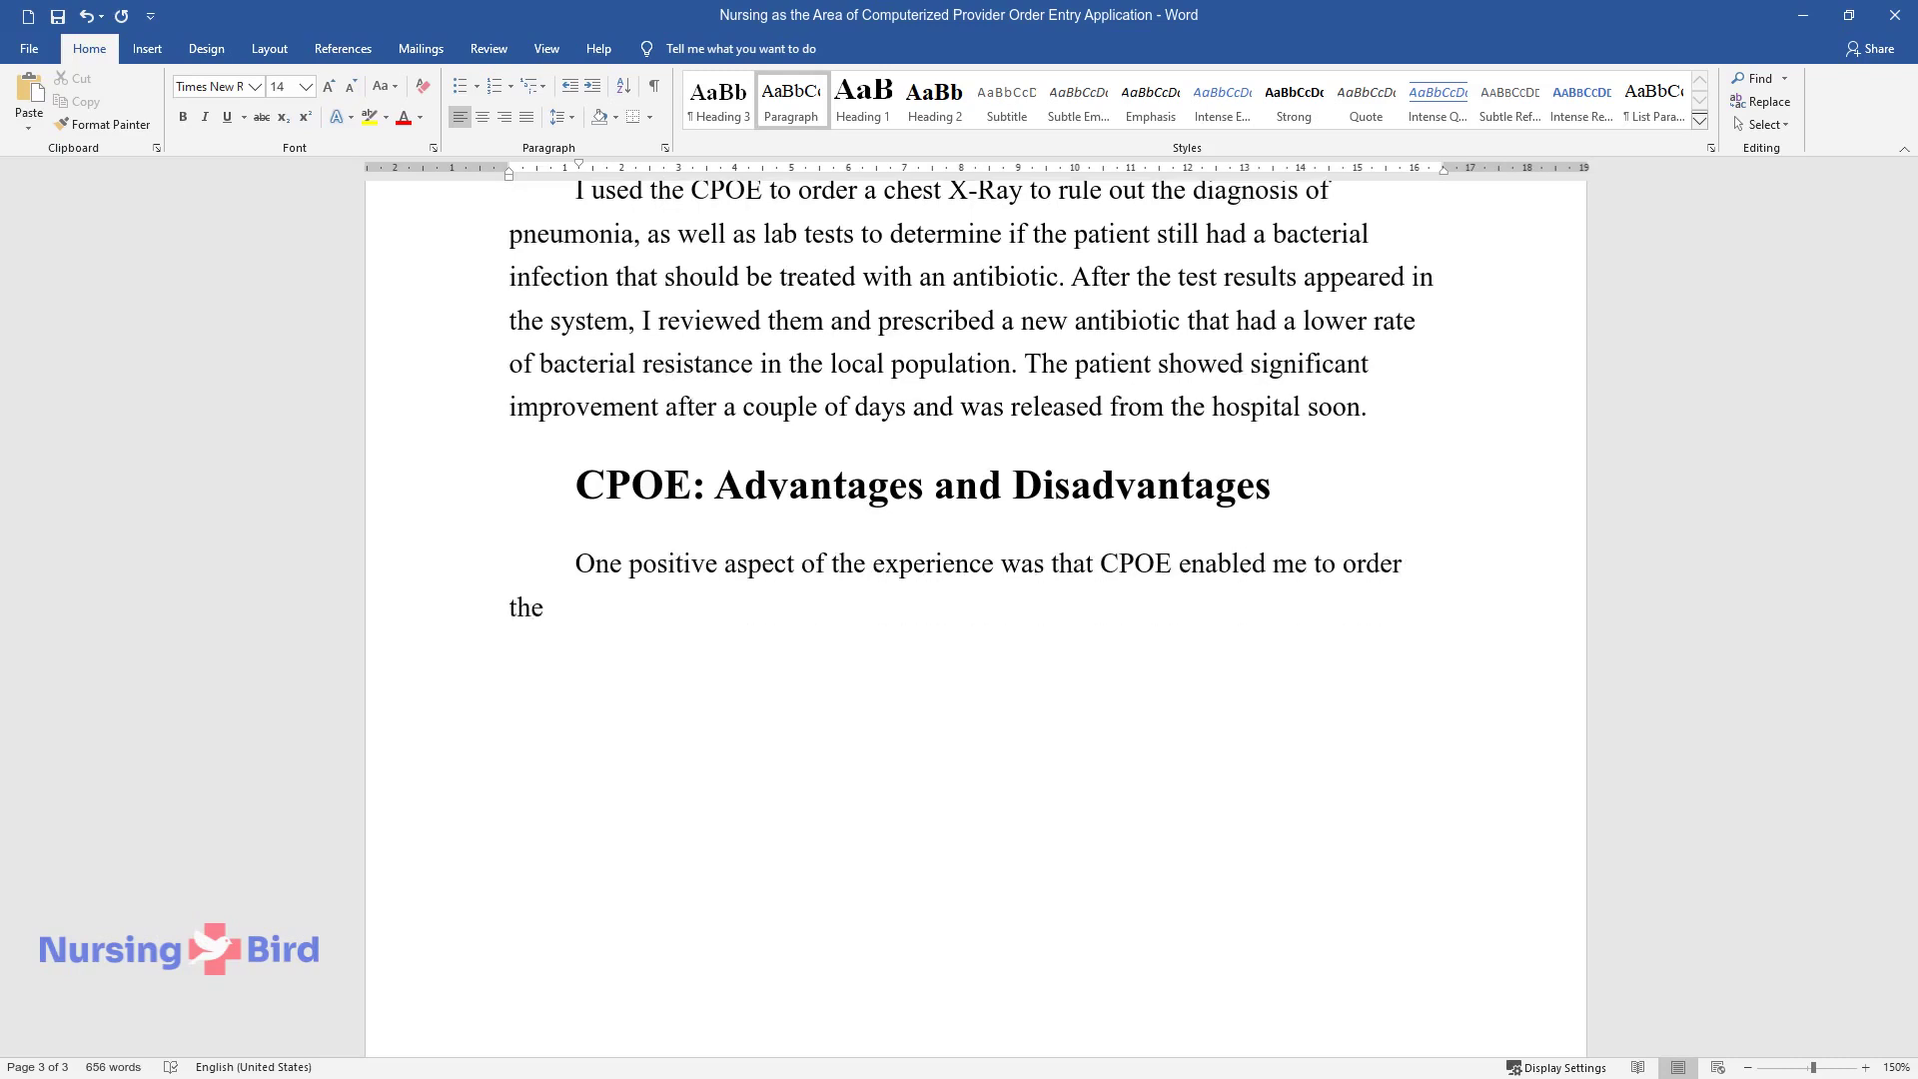
pyautogui.write(' required tests quickly. This reduc')
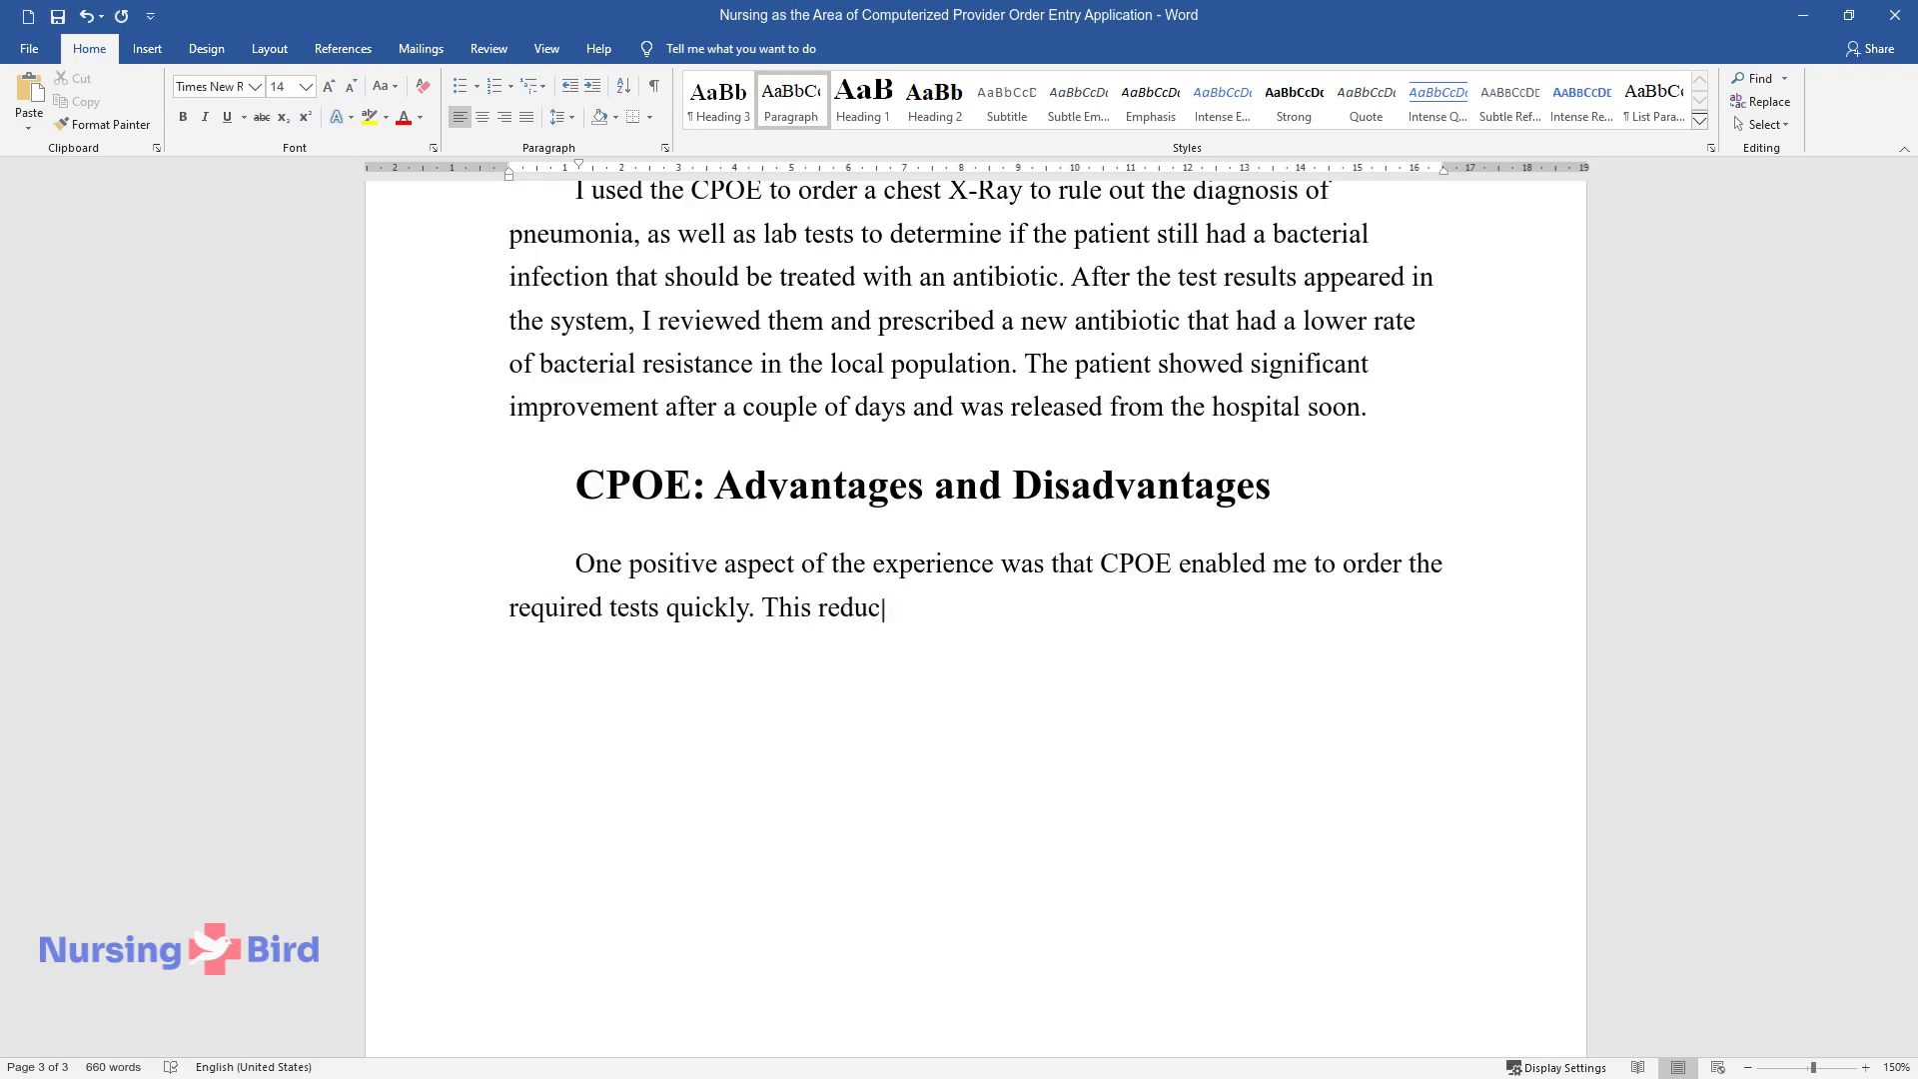
pyautogui.write('ed the amount of time spent on pap')
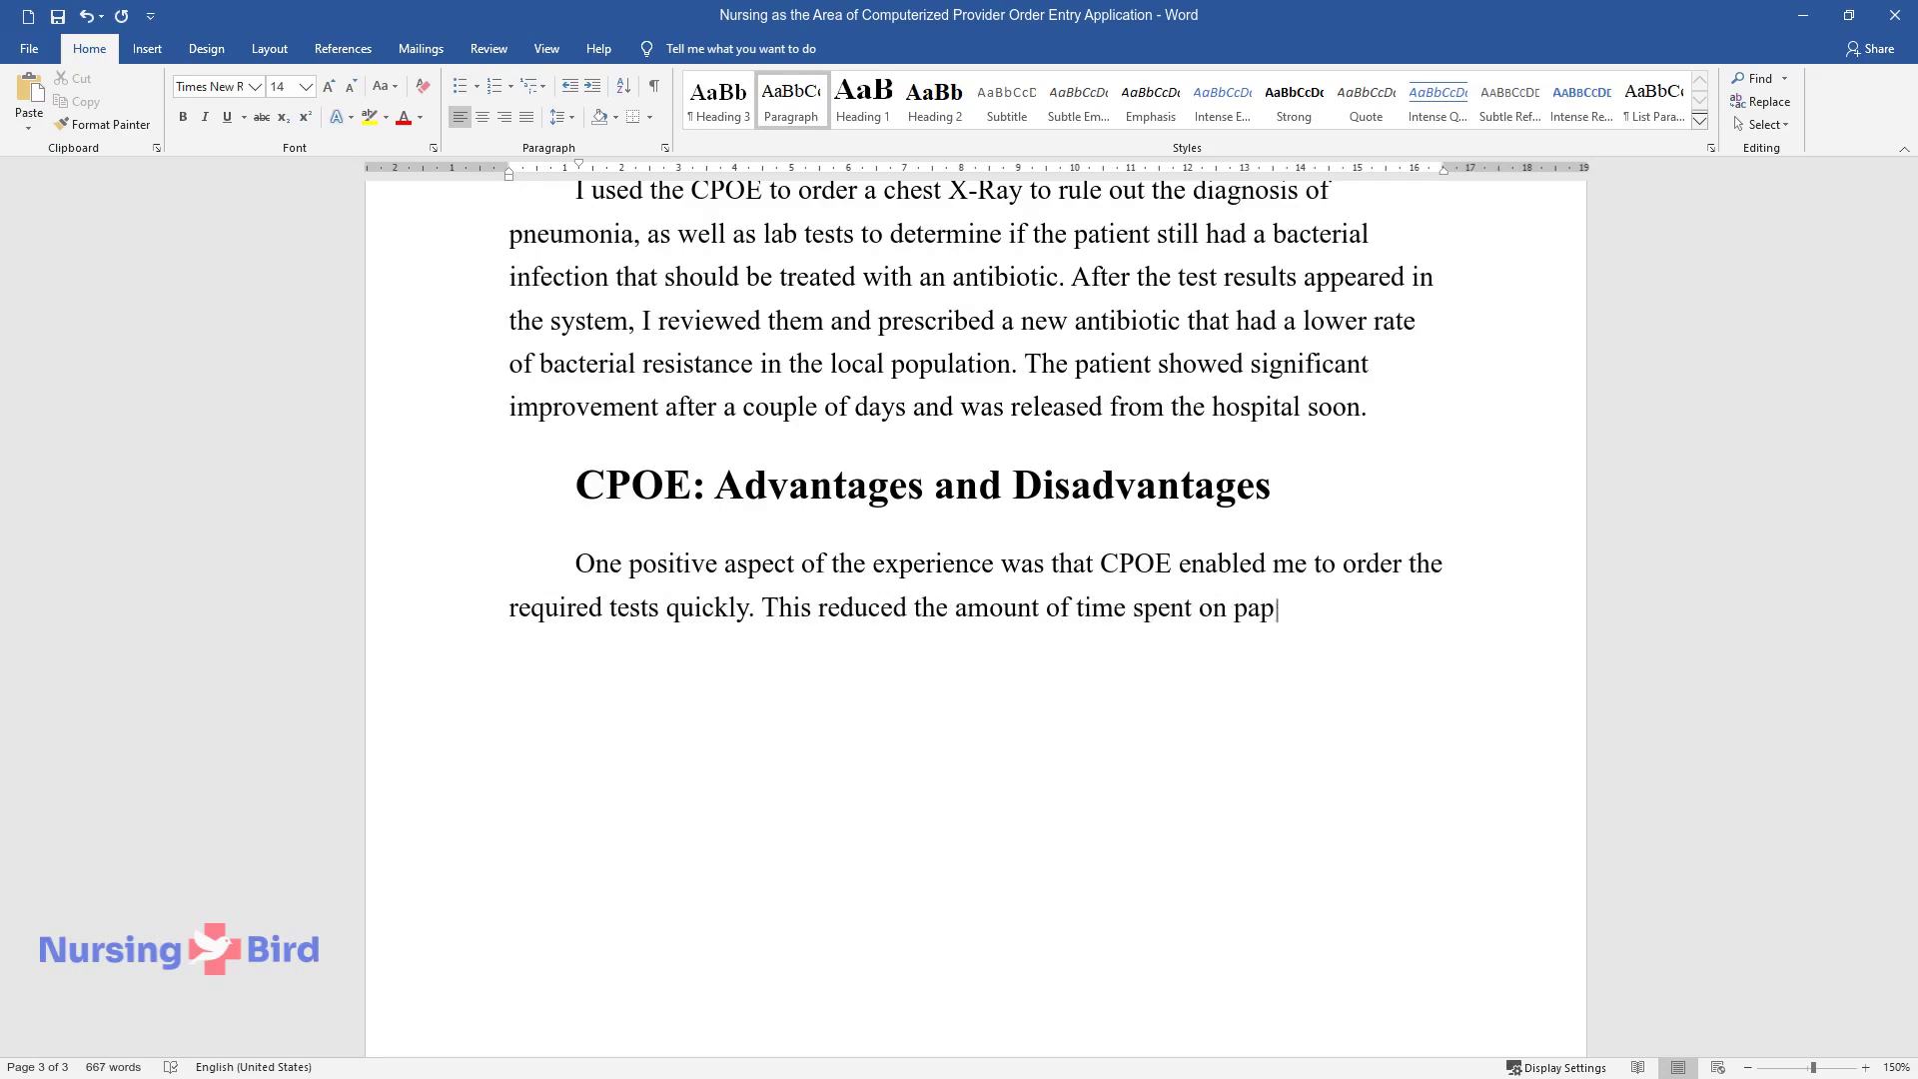
pyautogui.write('erwork, thus helping me to focus mo')
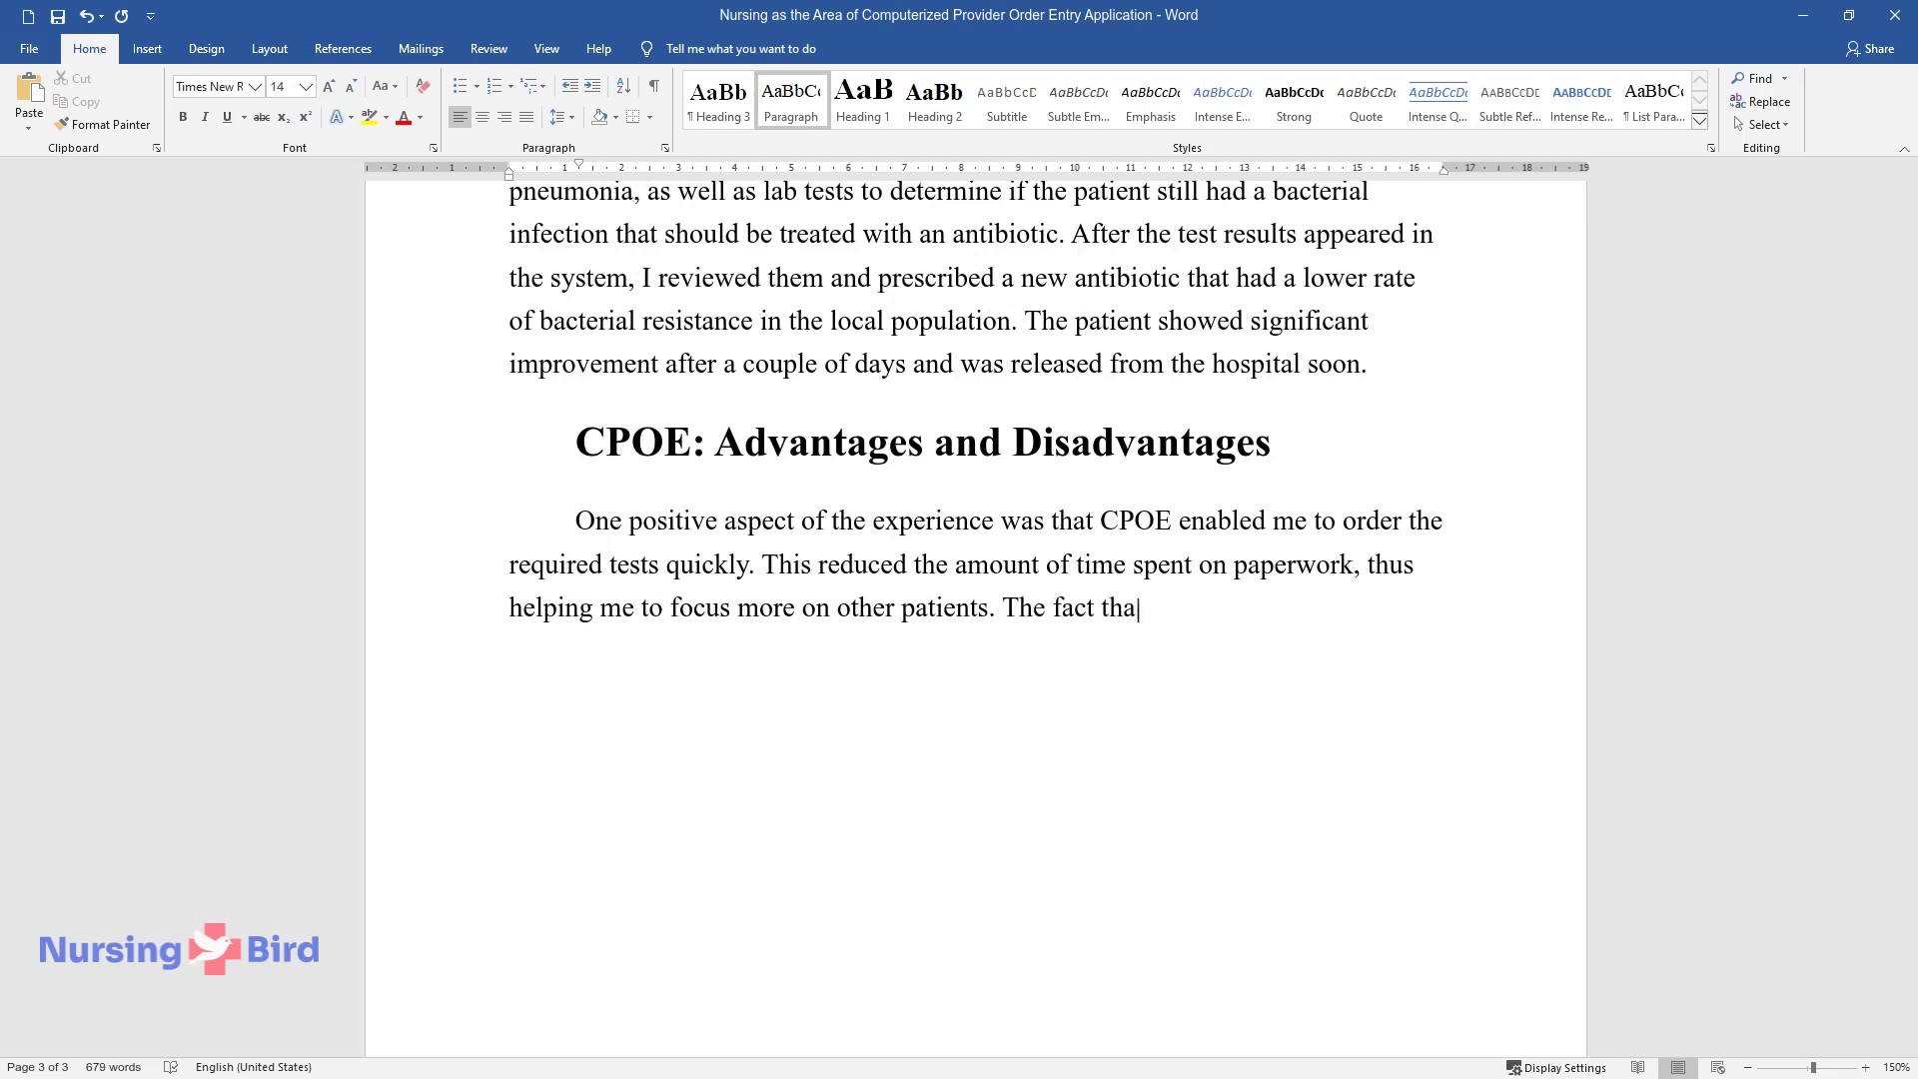
pyautogui.write('hnicians received the order instan')
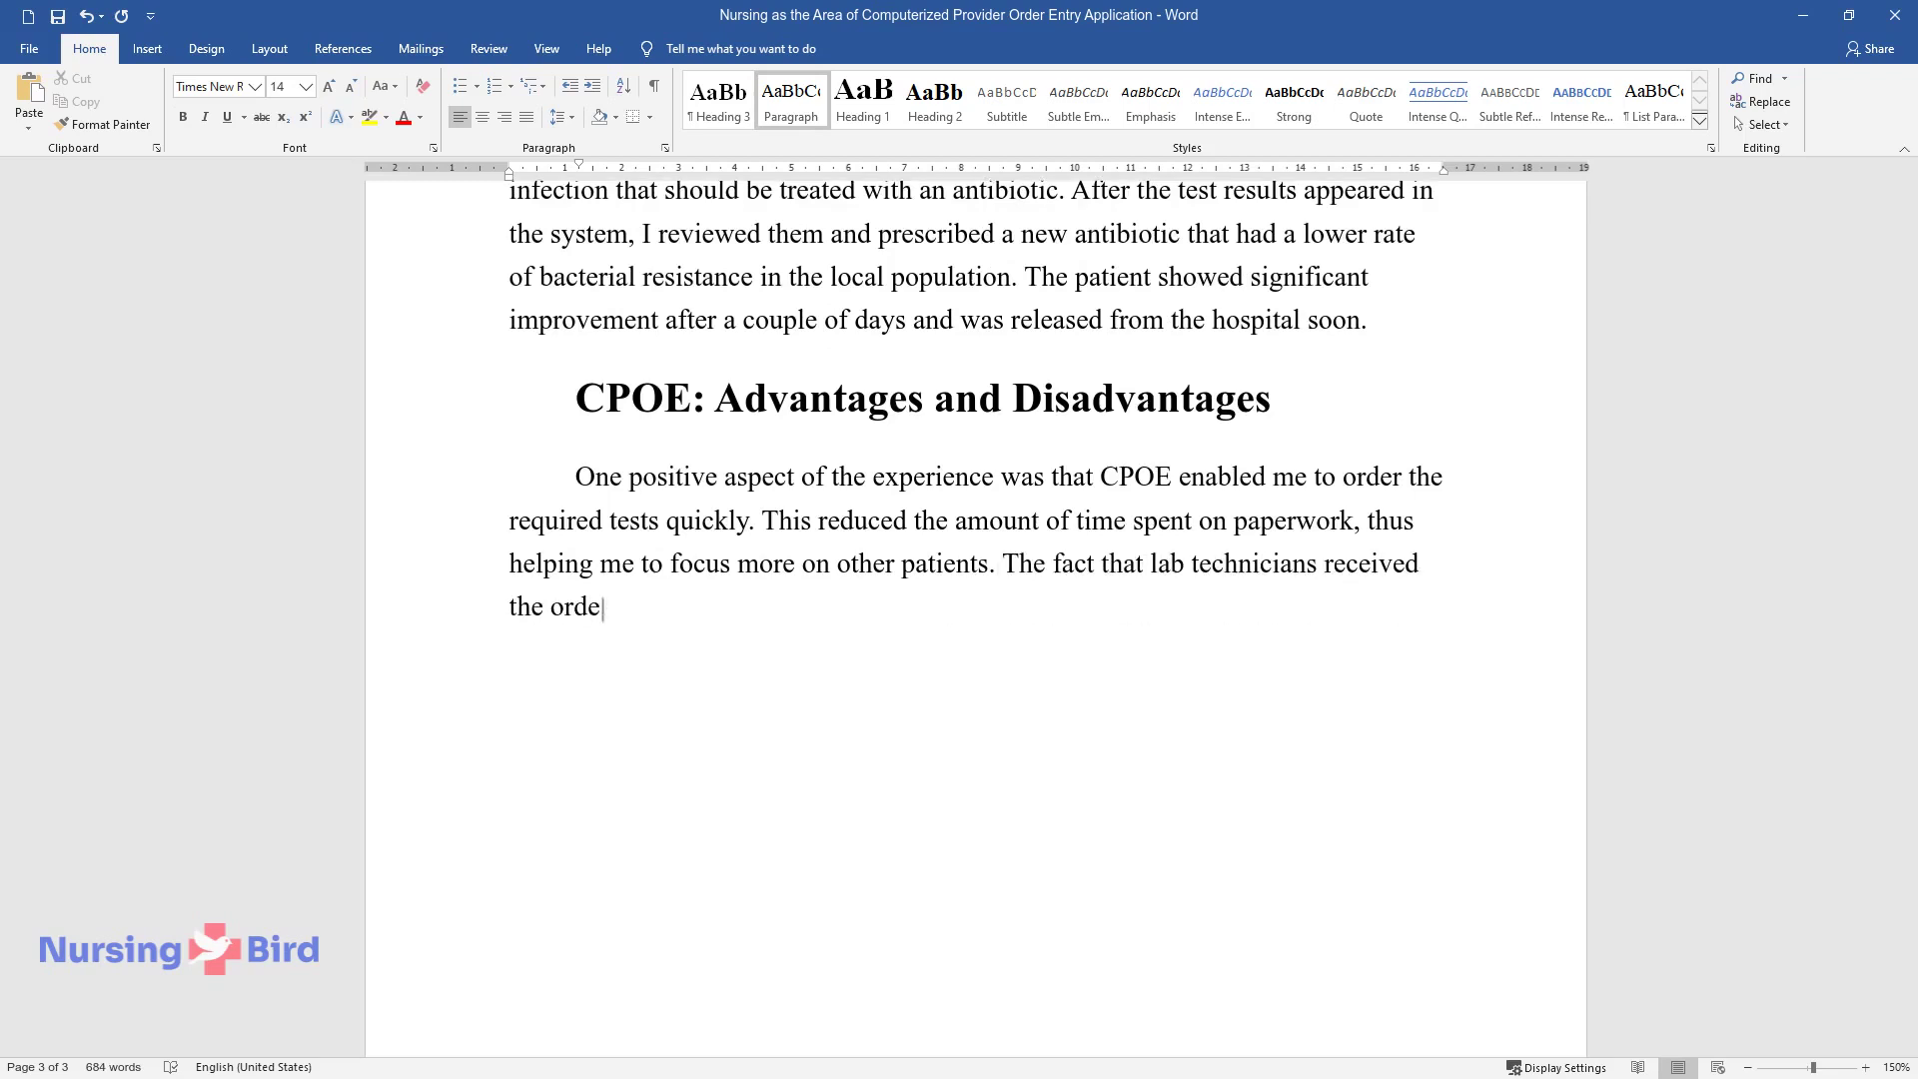
pyautogui.write('tly also expedited the rec')
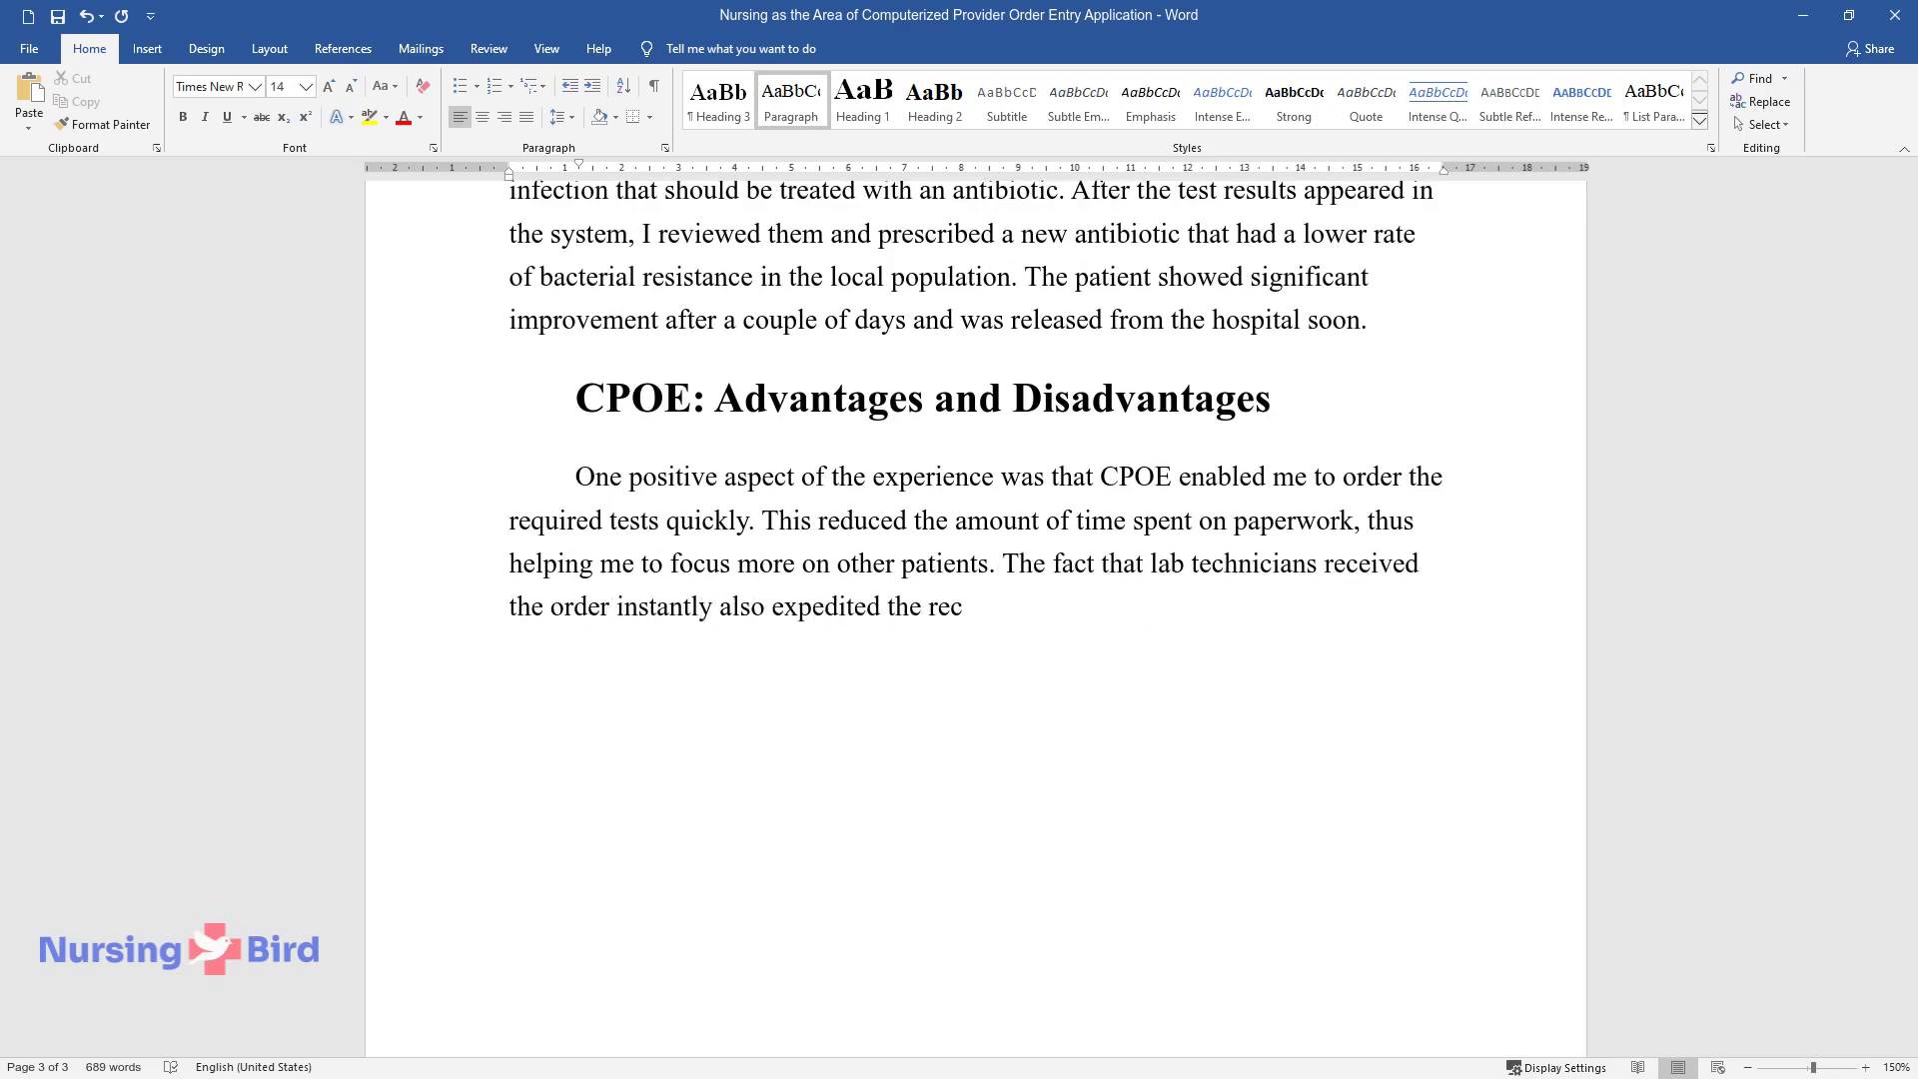
pyautogui.write('eipt of results, which also enabled')
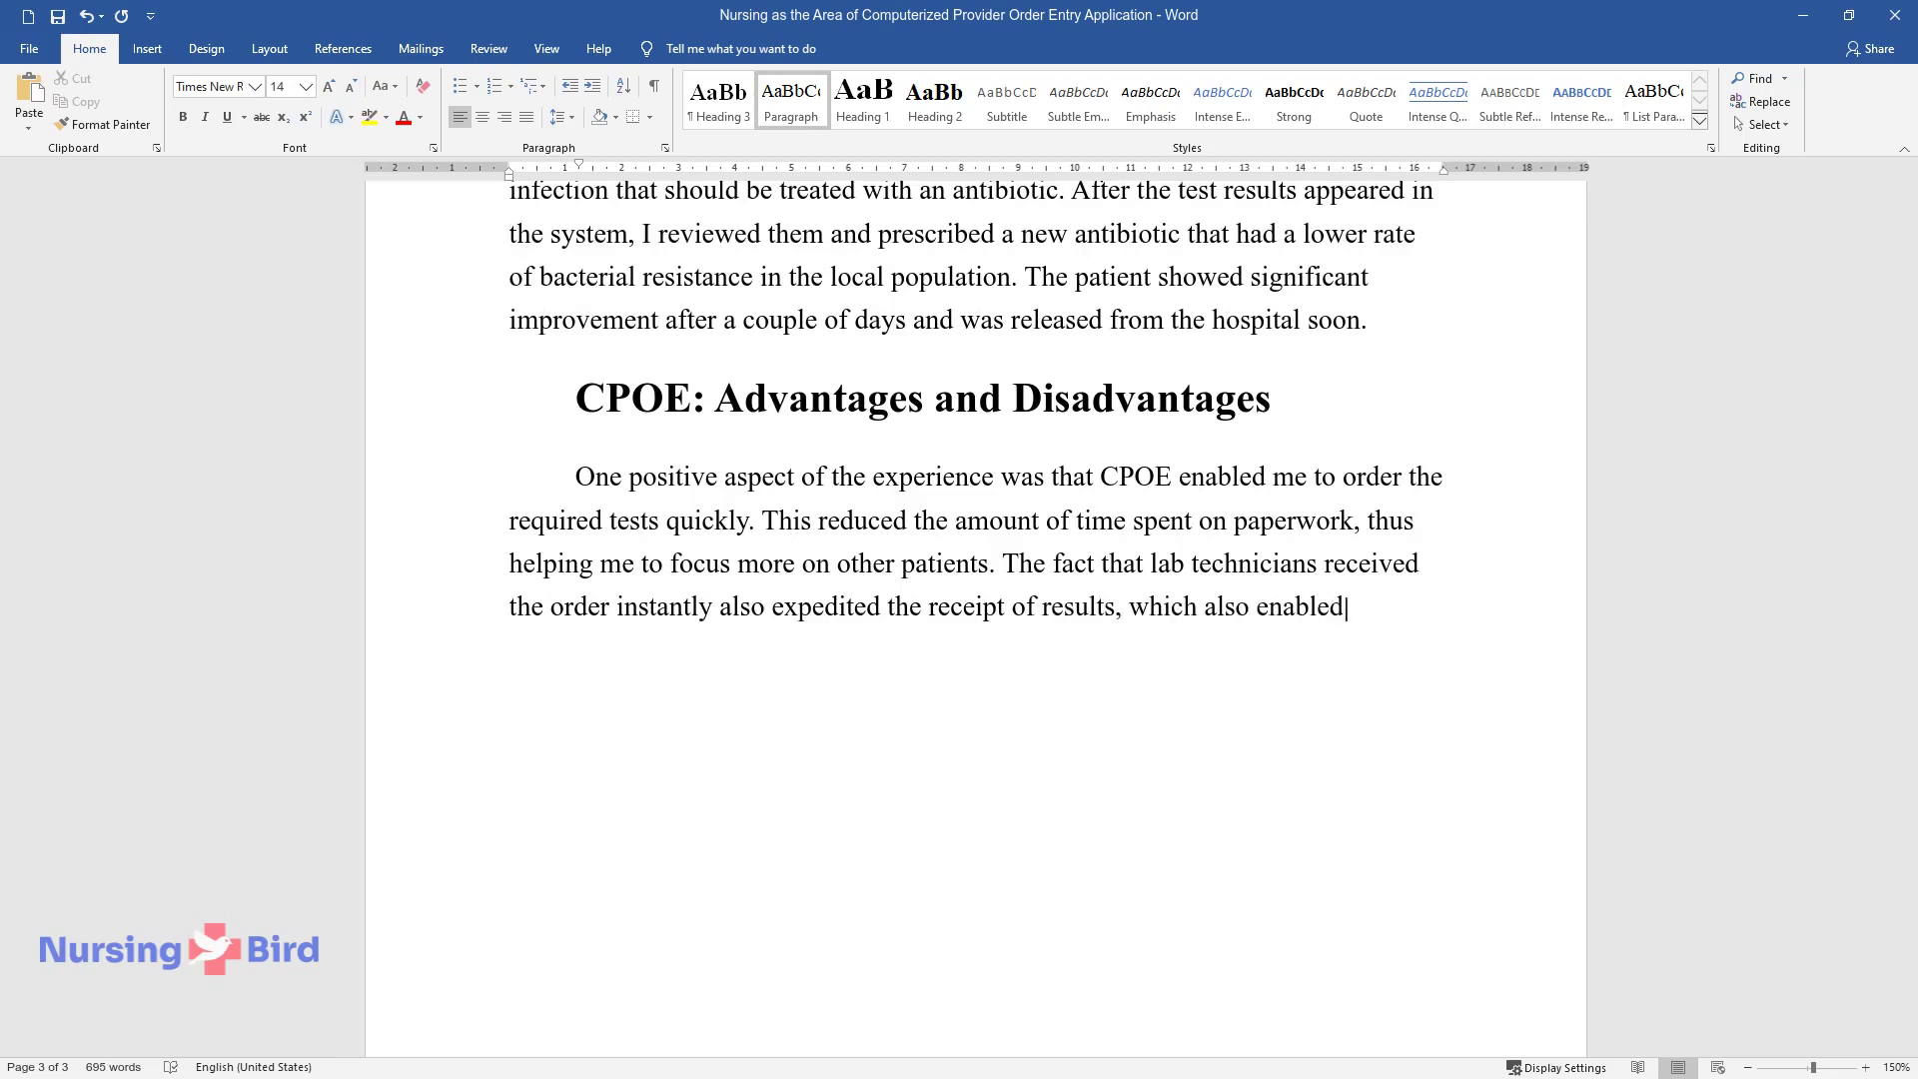
pyautogui.write(' me to establish a diagnosis faster. Howeve')
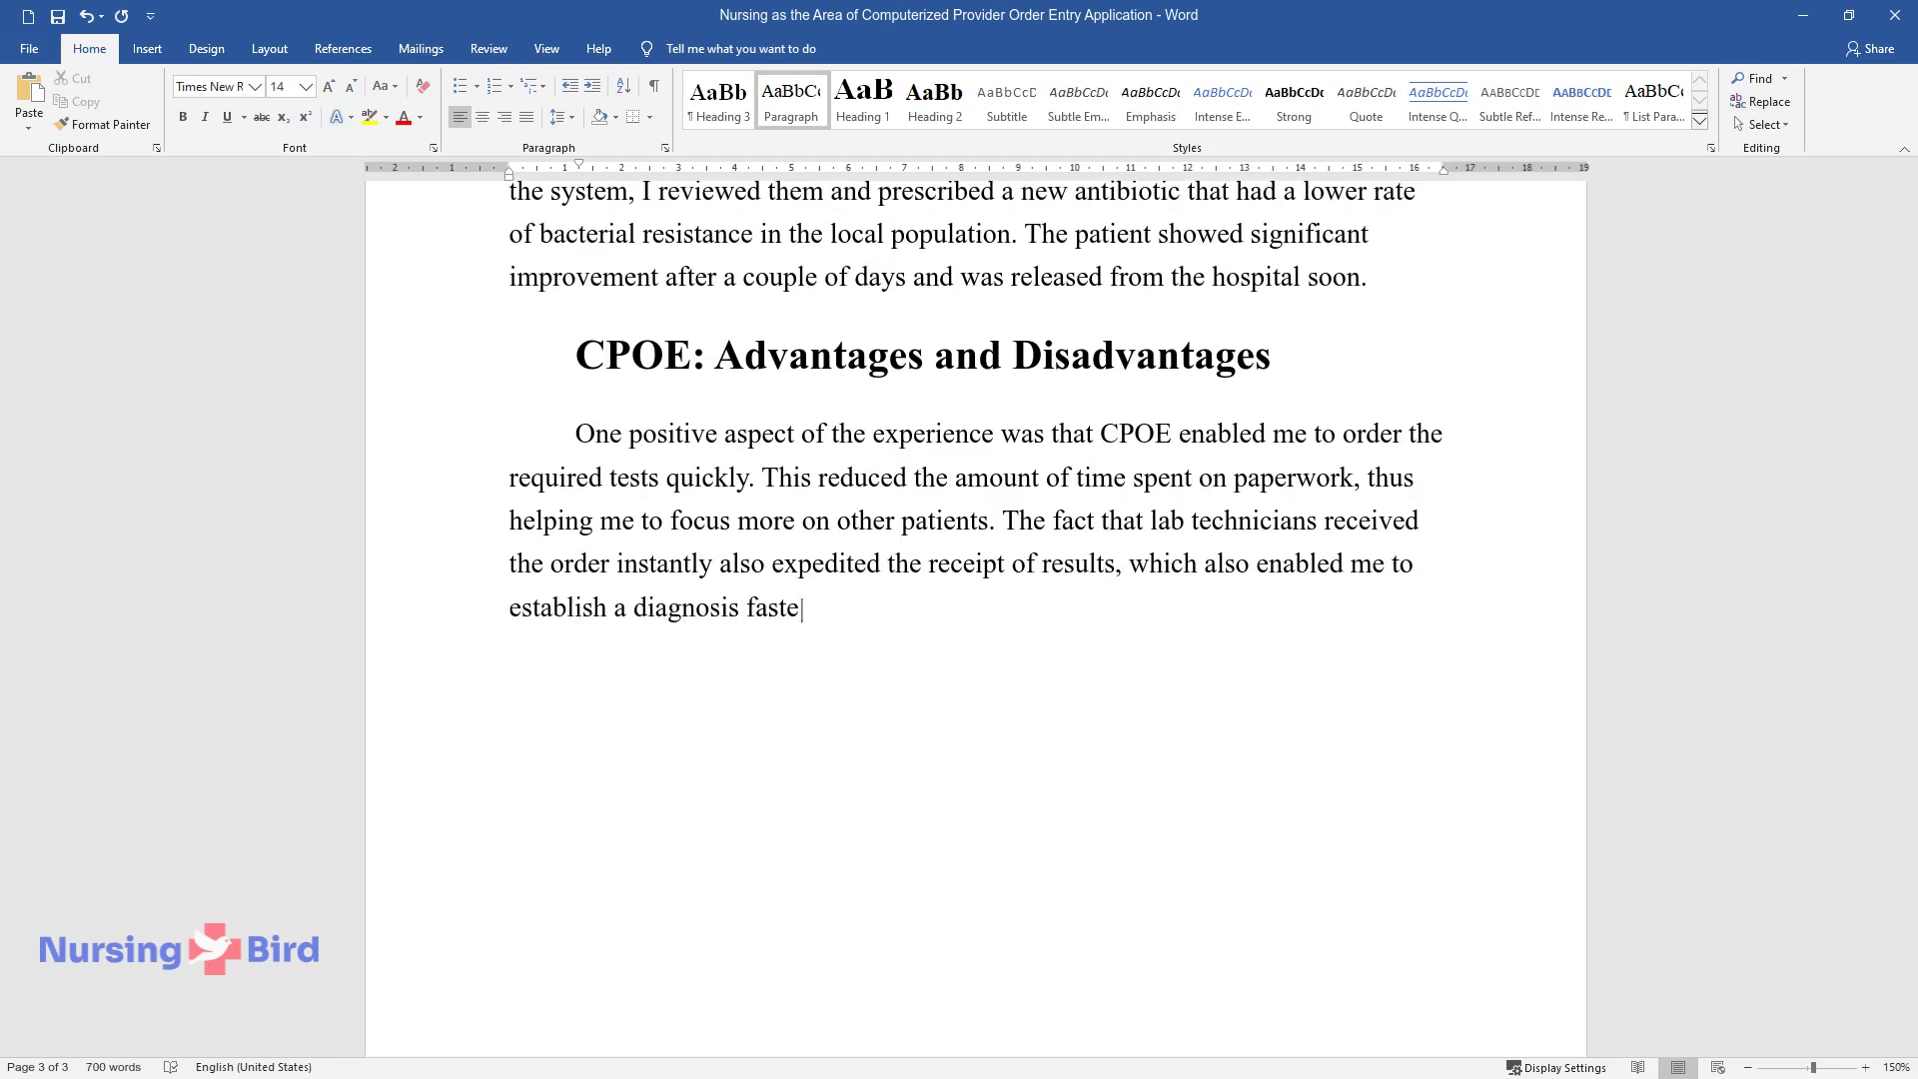
pyautogui.write('r, one negative aspect of')
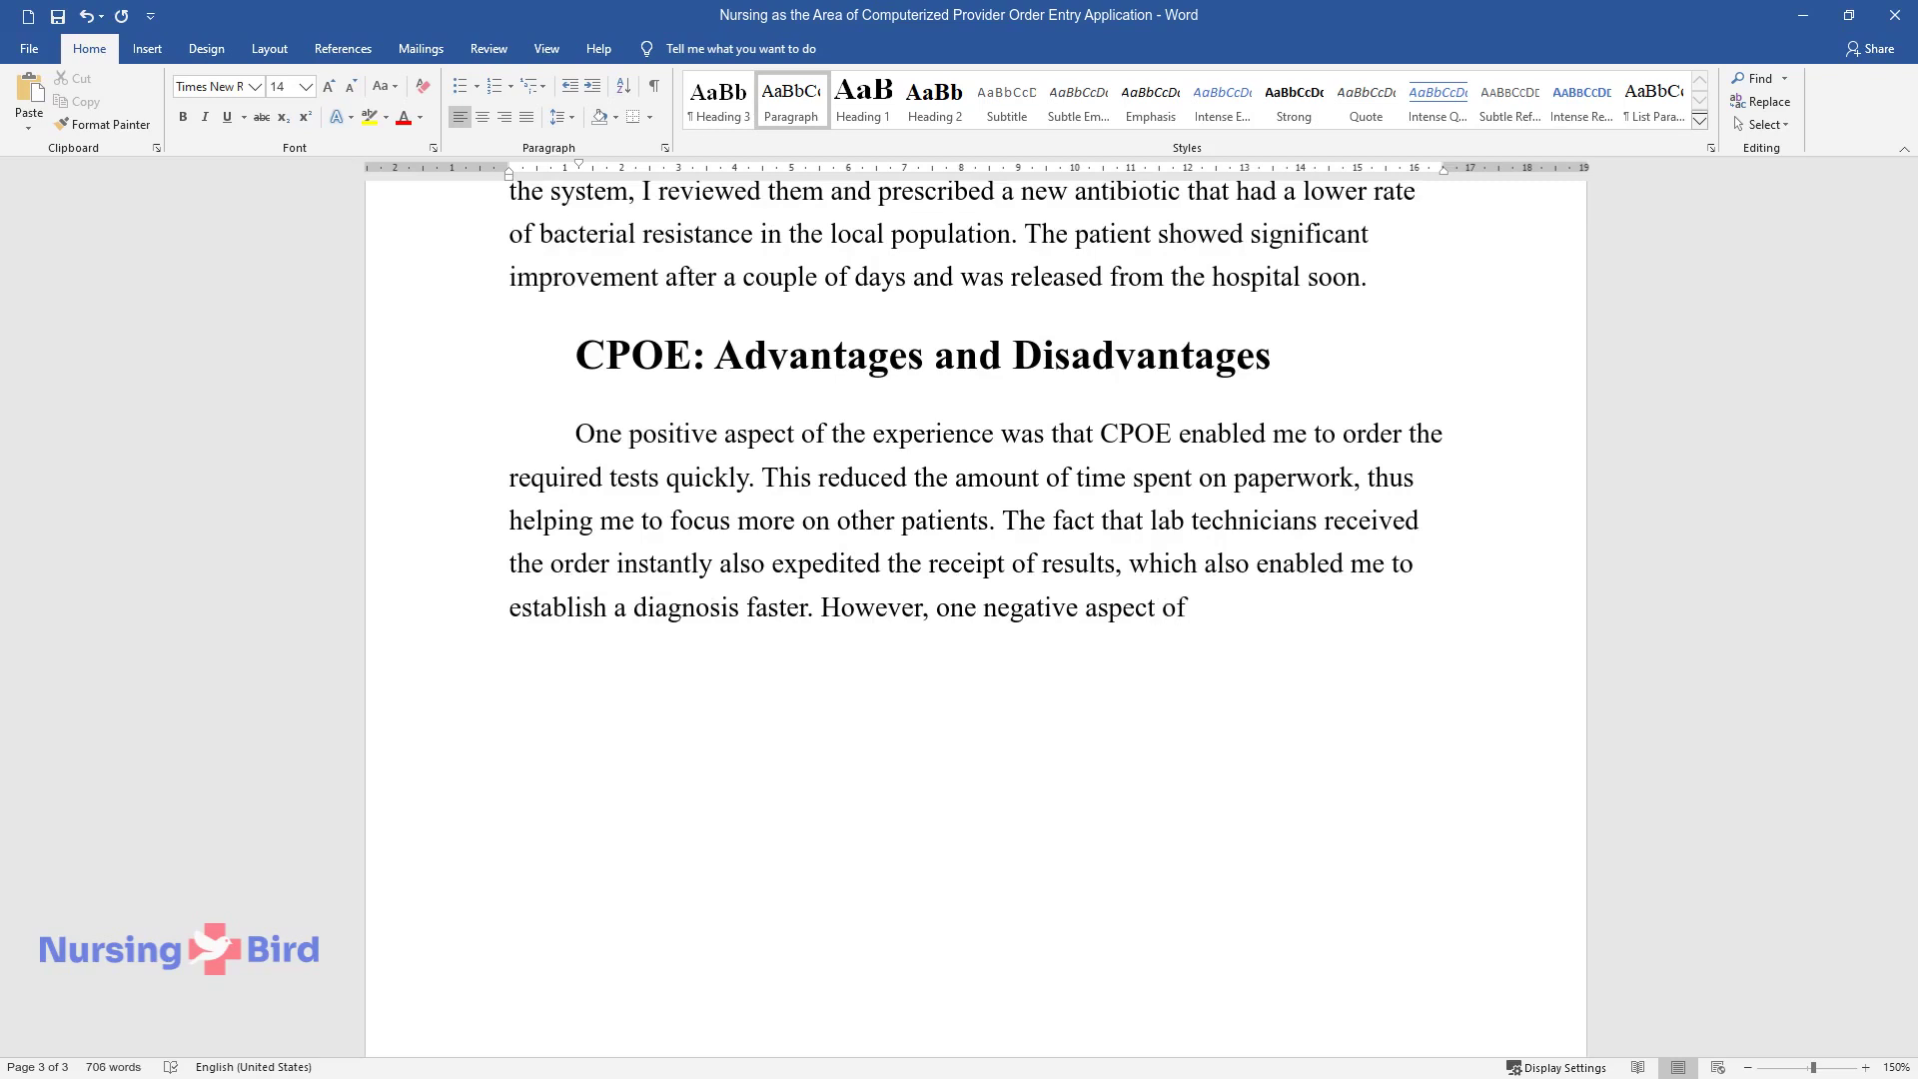
pyautogui.write(' the experience was that I had to manually check the')
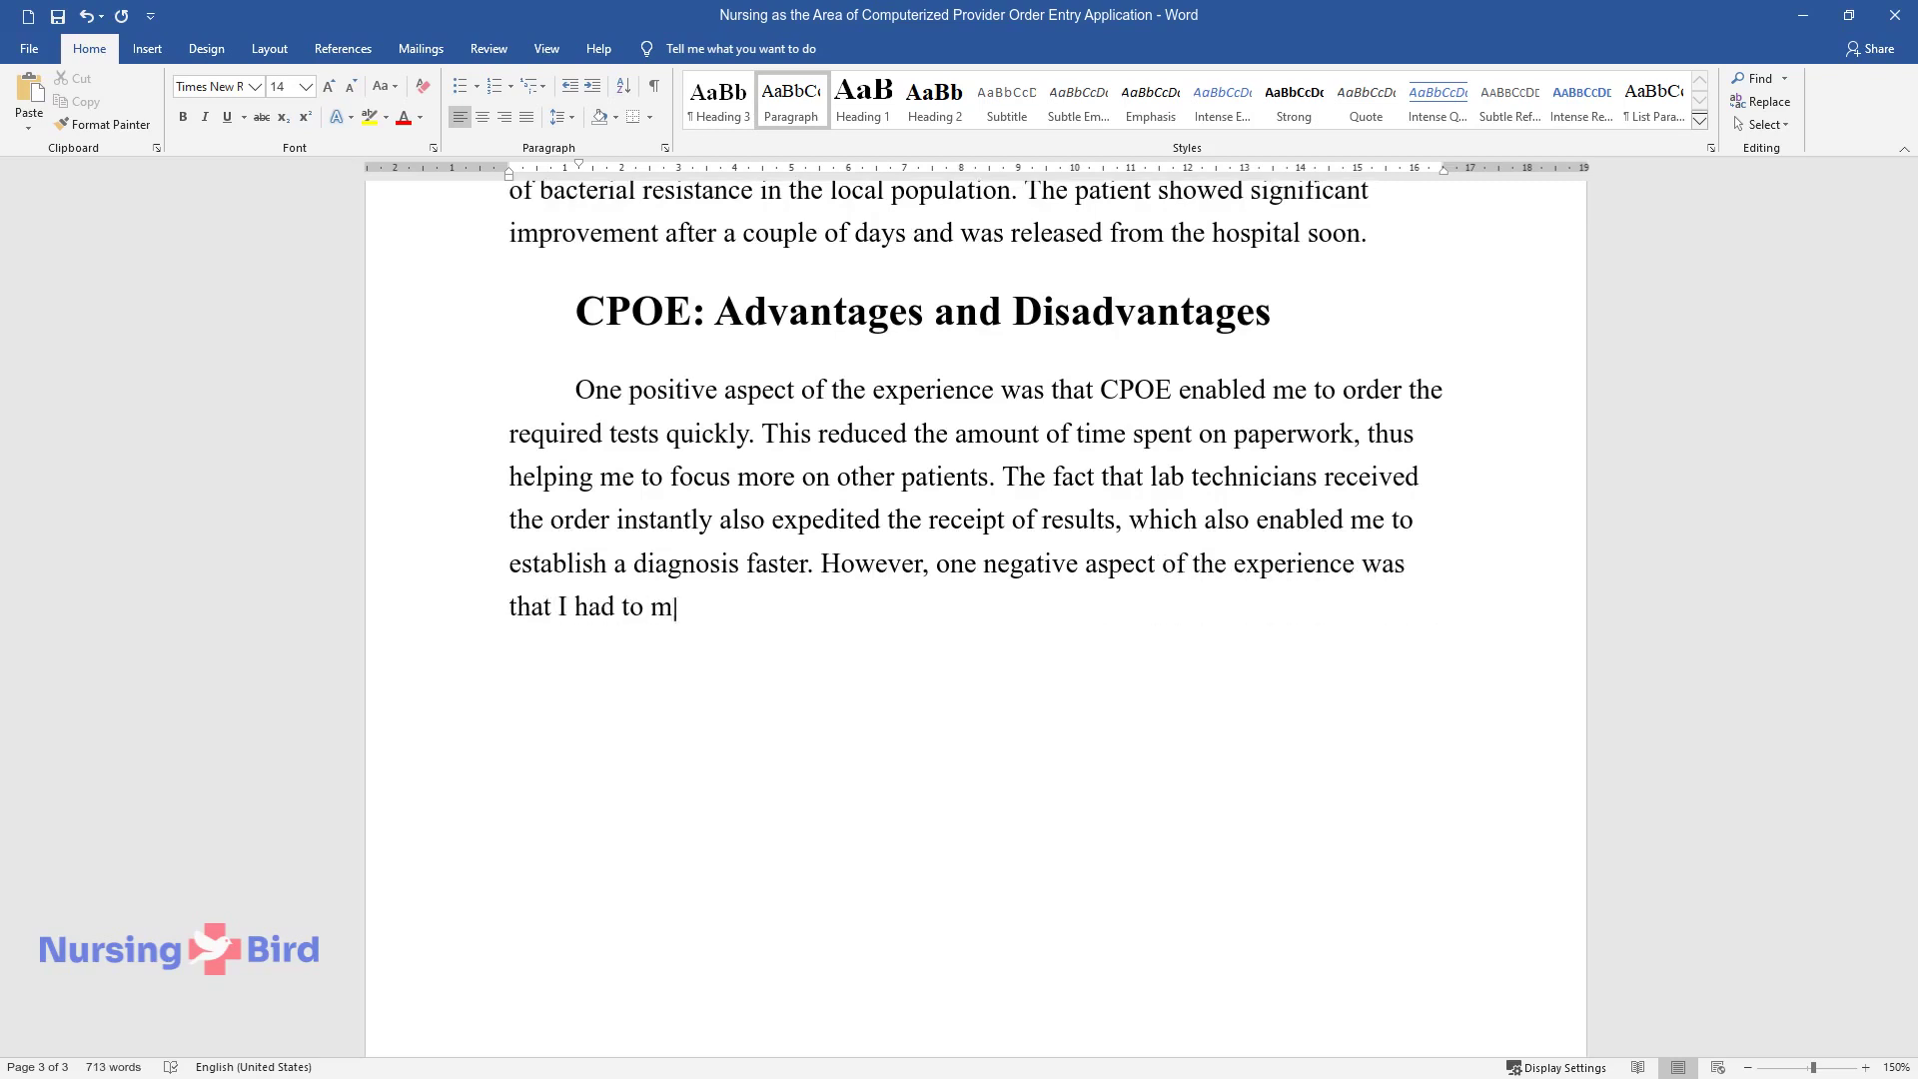
pyautogui.write(' system to see if ')
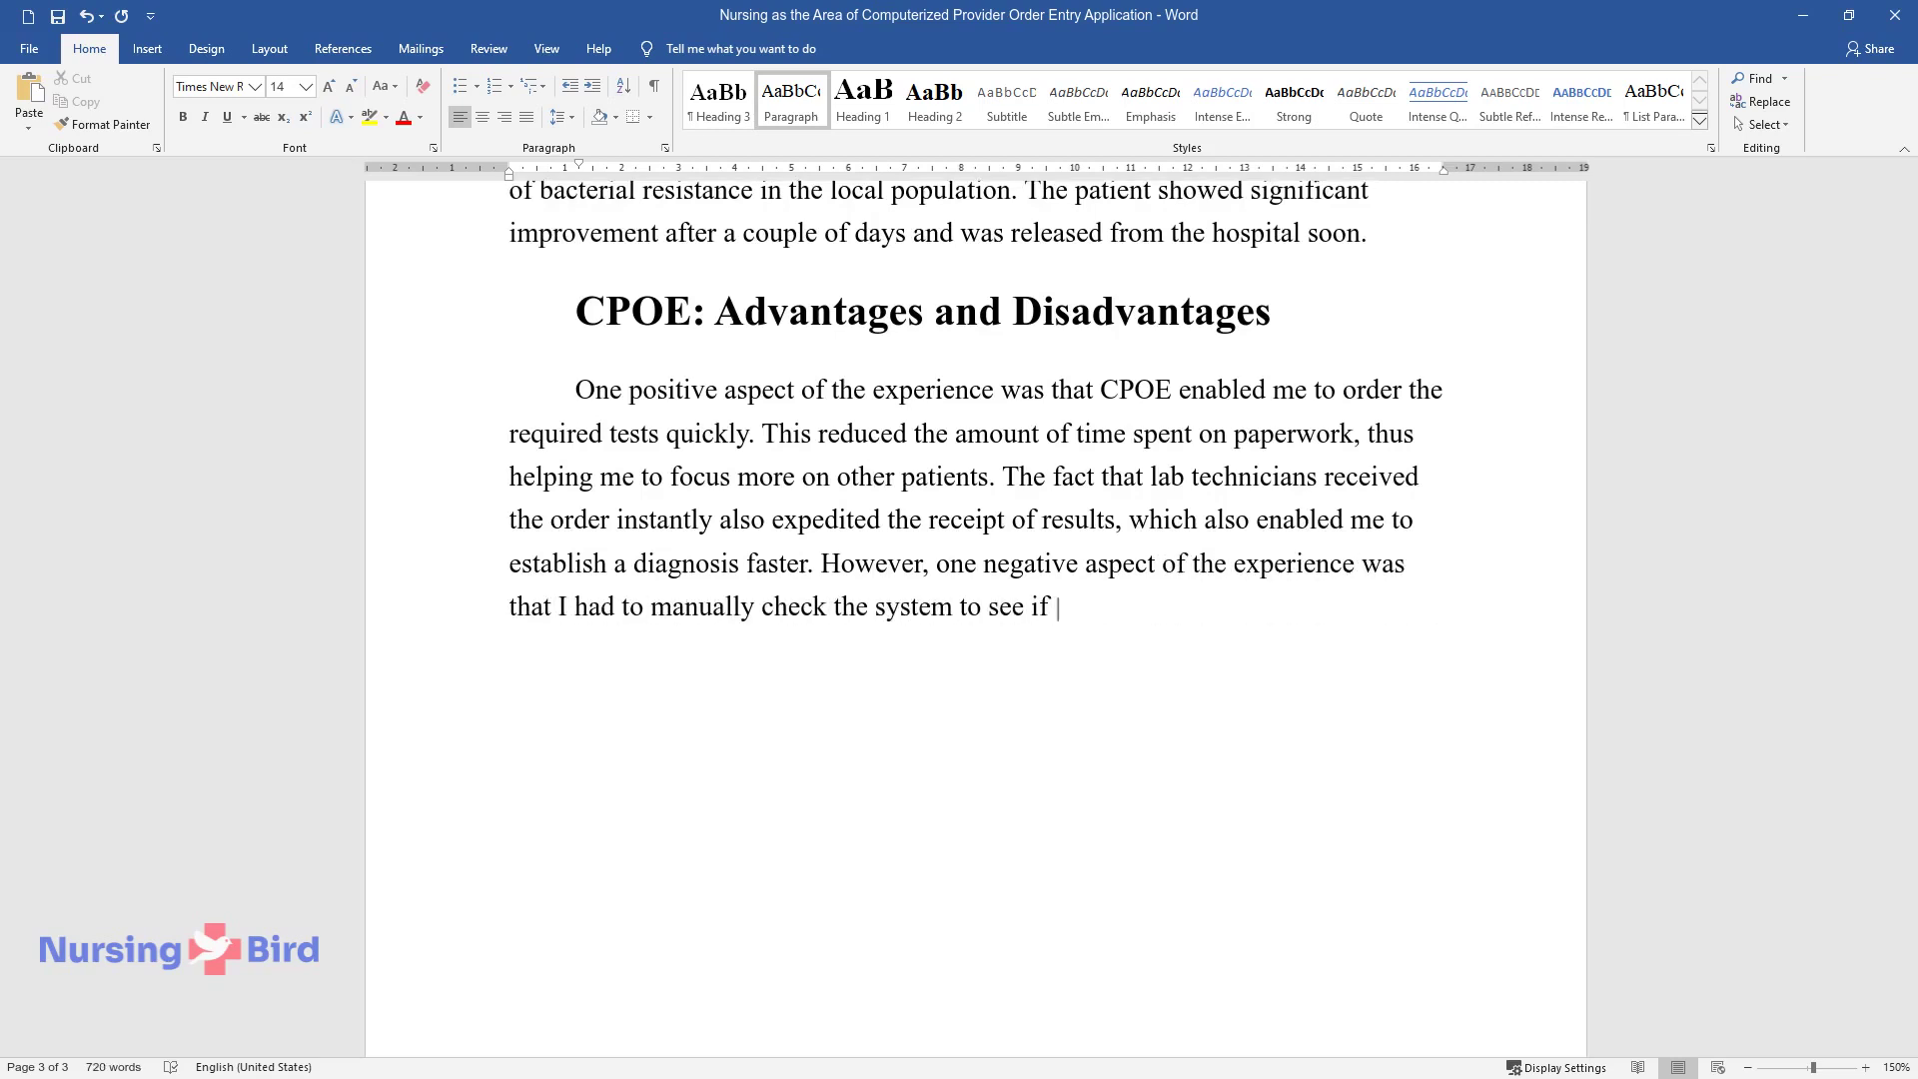
pyautogui.write('the results were ready. I believe')
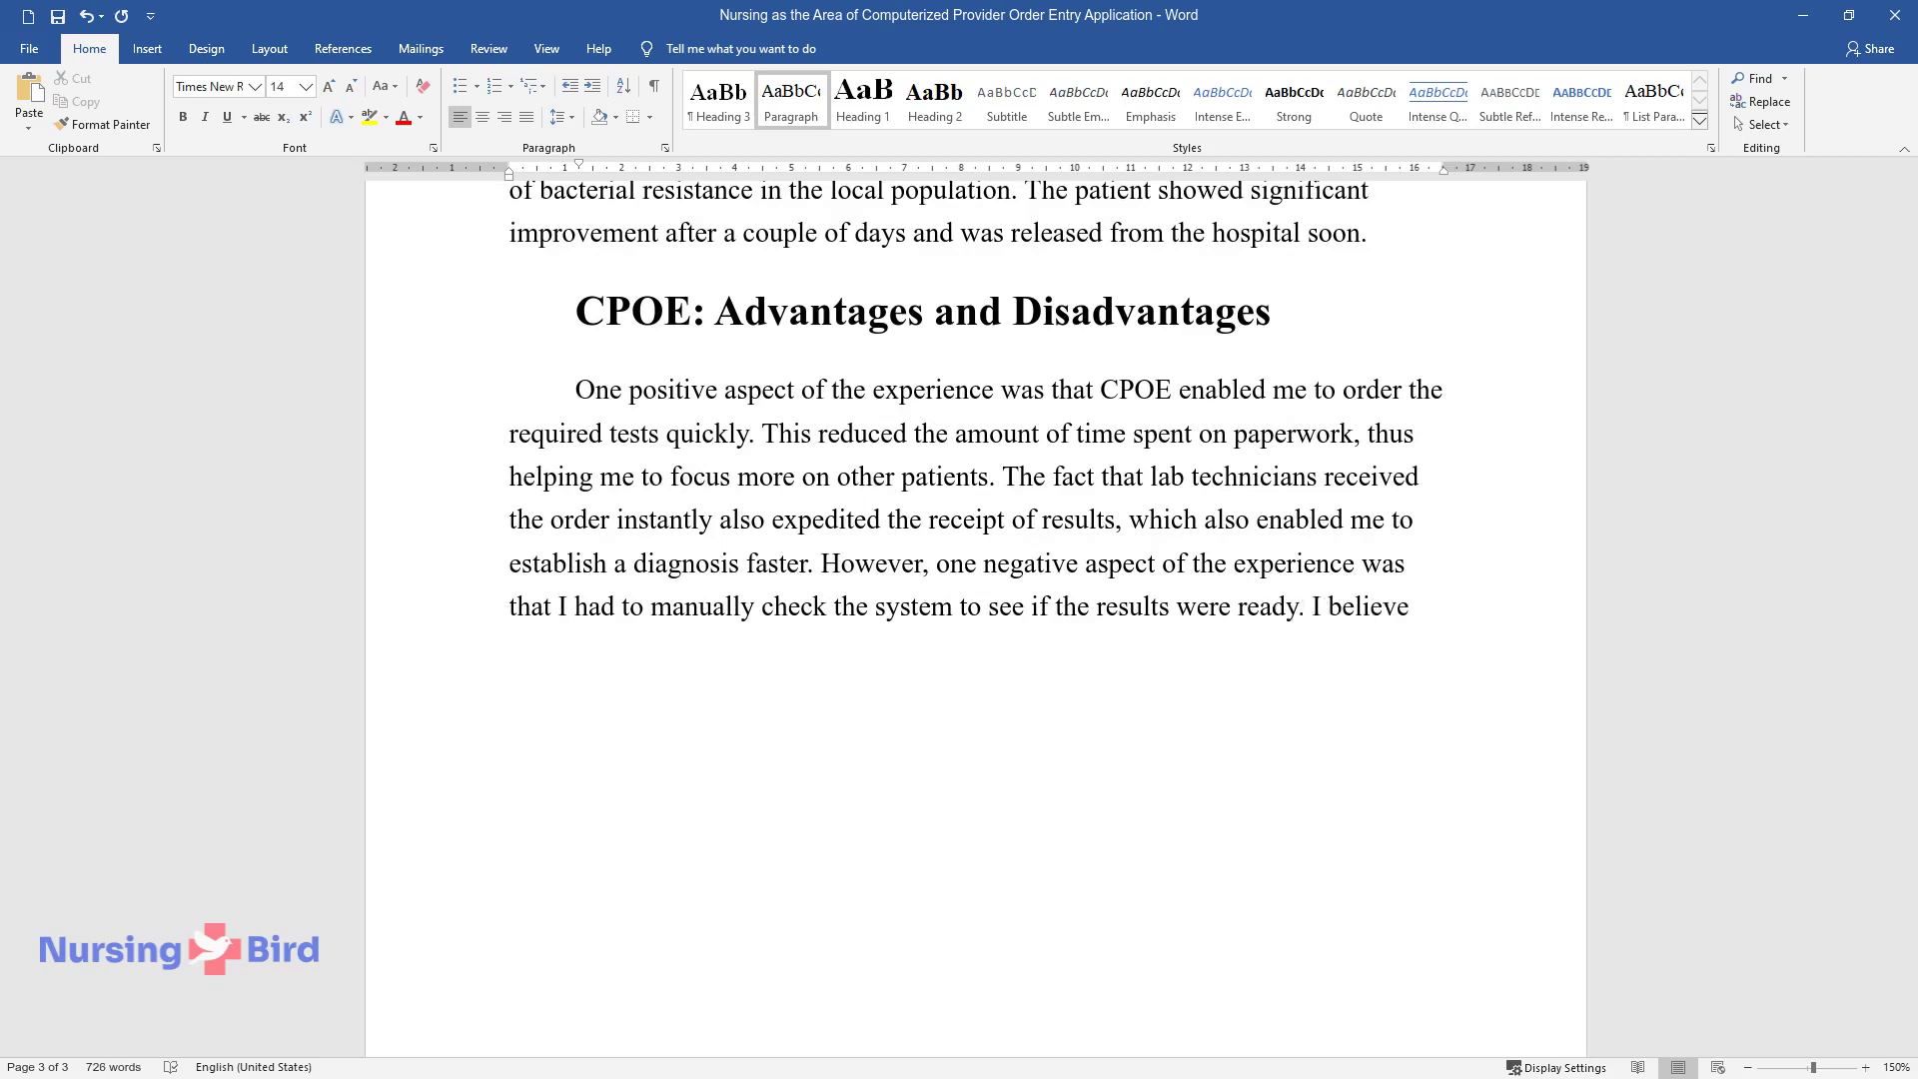
pyautogui.write(' that one way of improving my instit')
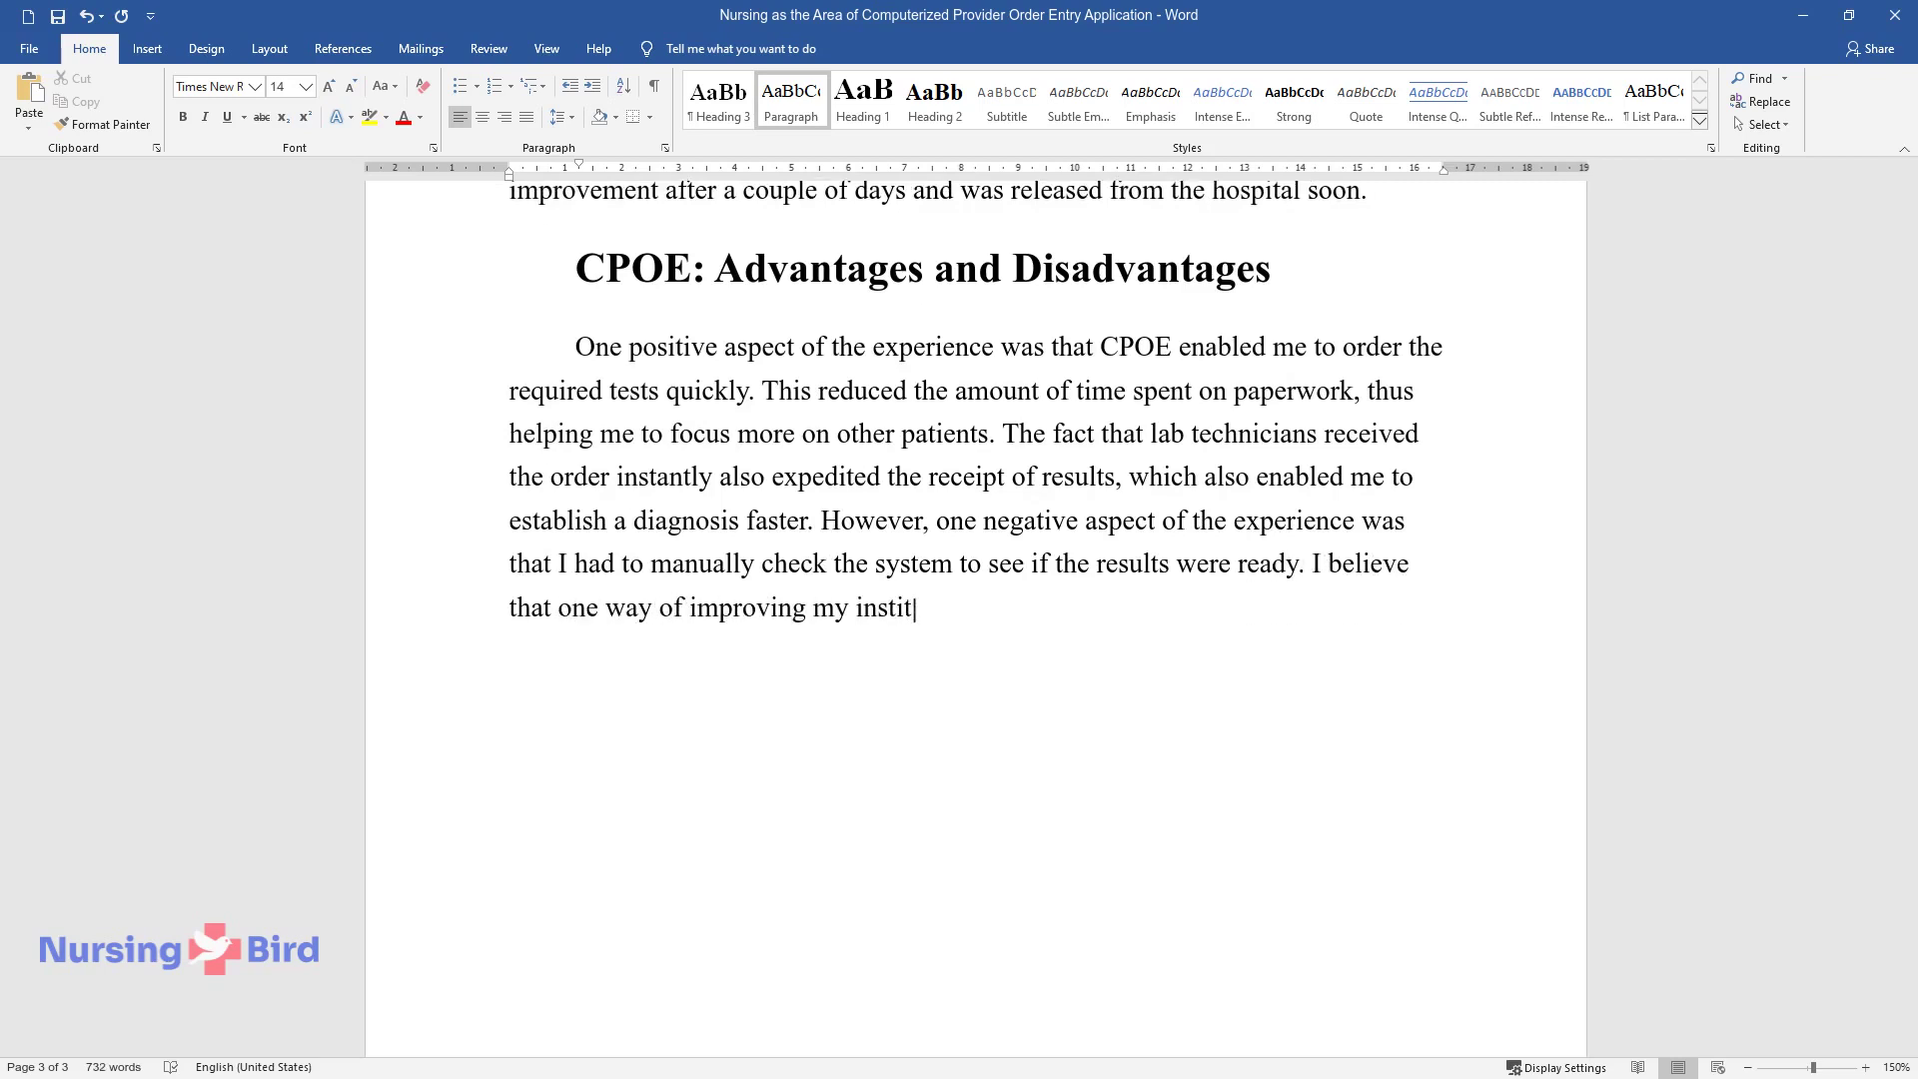
pyautogui.write("ution's CPOE function would be to ")
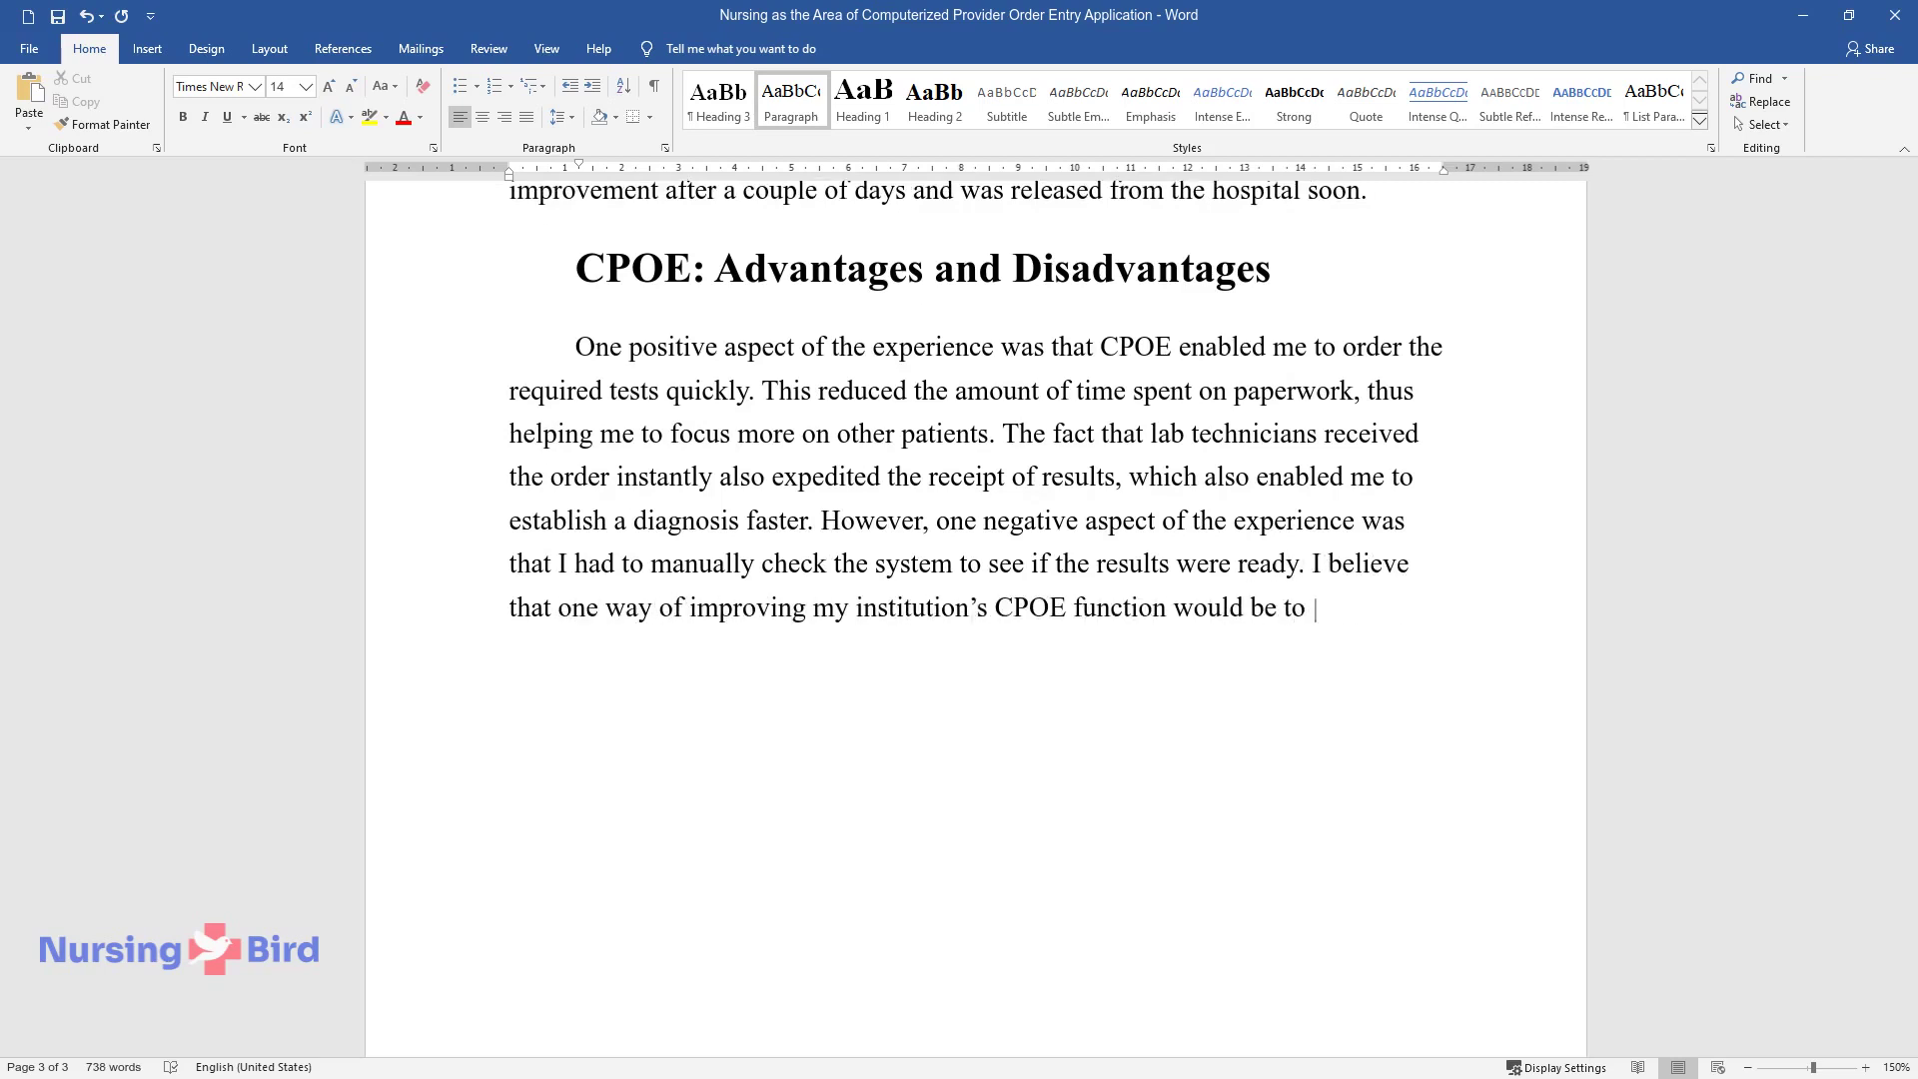
pyautogui.write('set notifications that would inform')
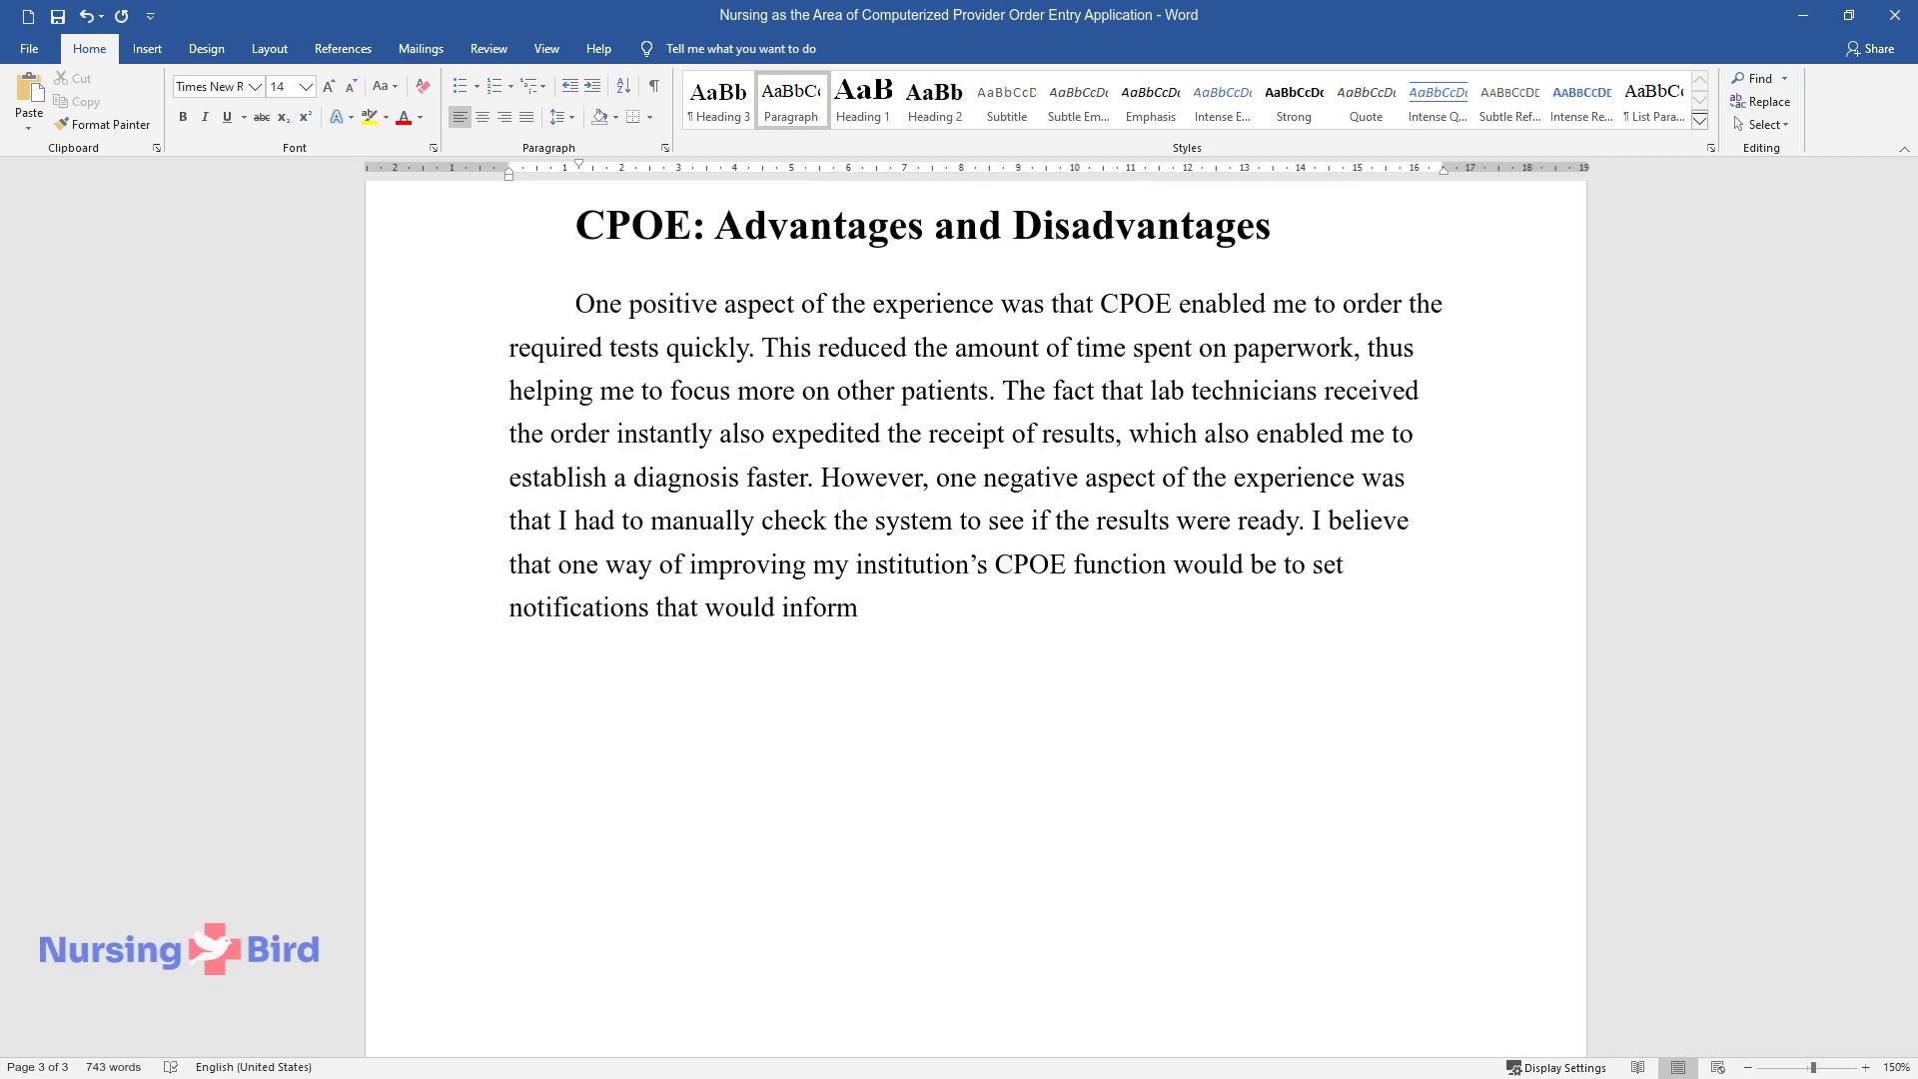
pyautogui.write(' care providers about the status o')
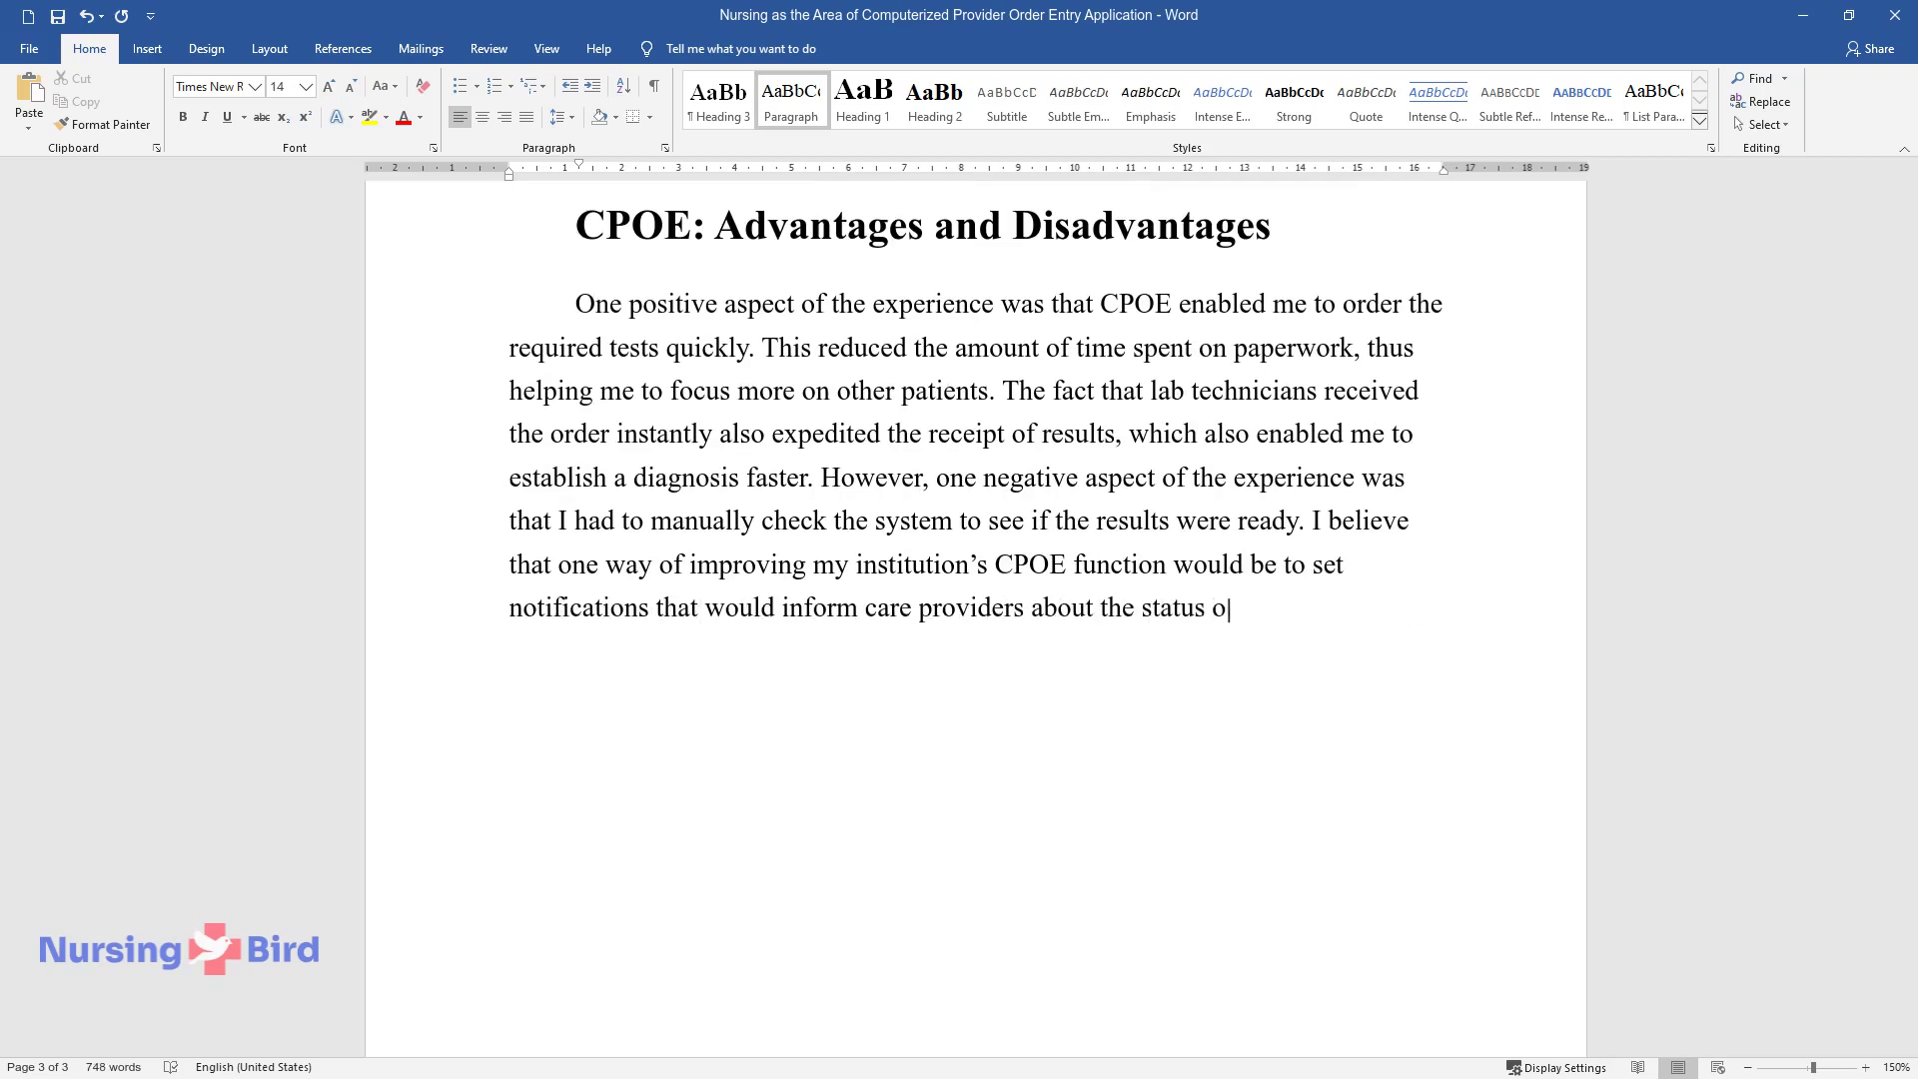
pyautogui.write('f lab tests ordered for a patent. T')
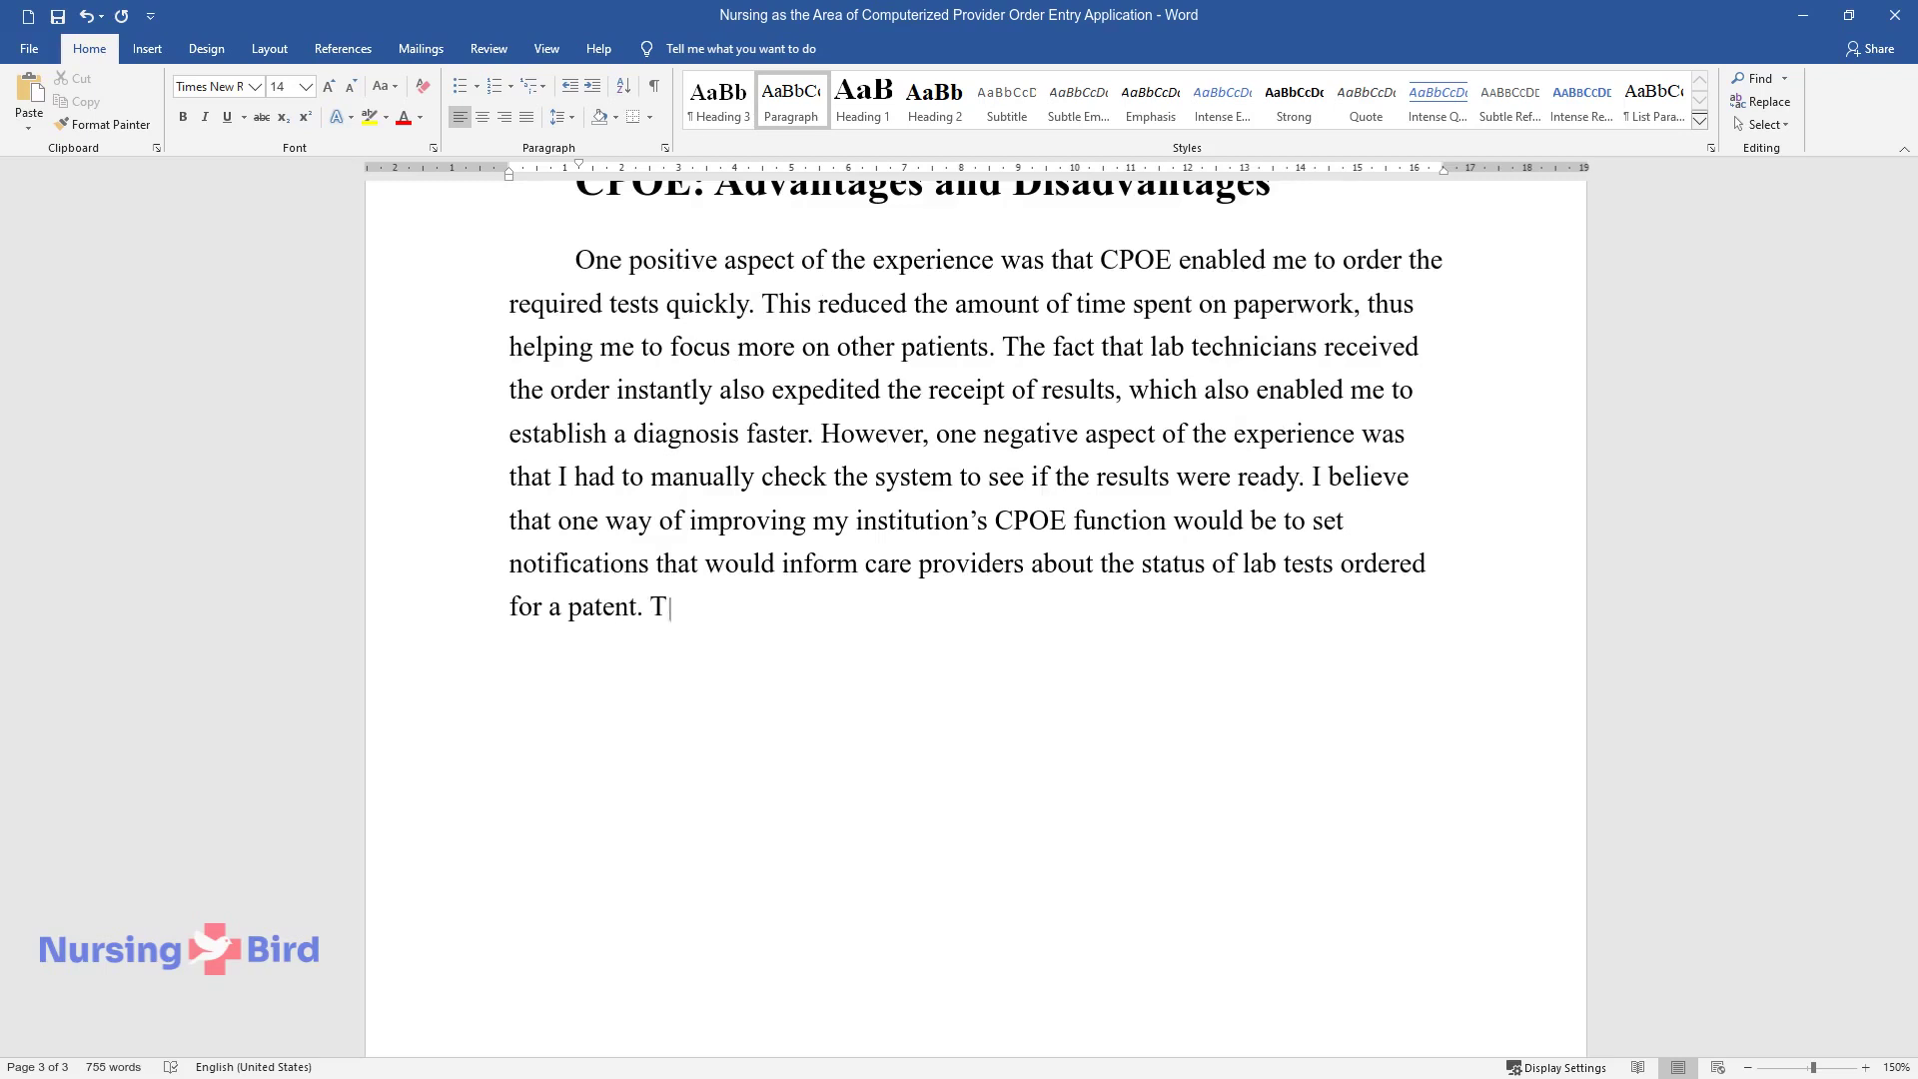
pyautogui.write('his would make the system more eff')
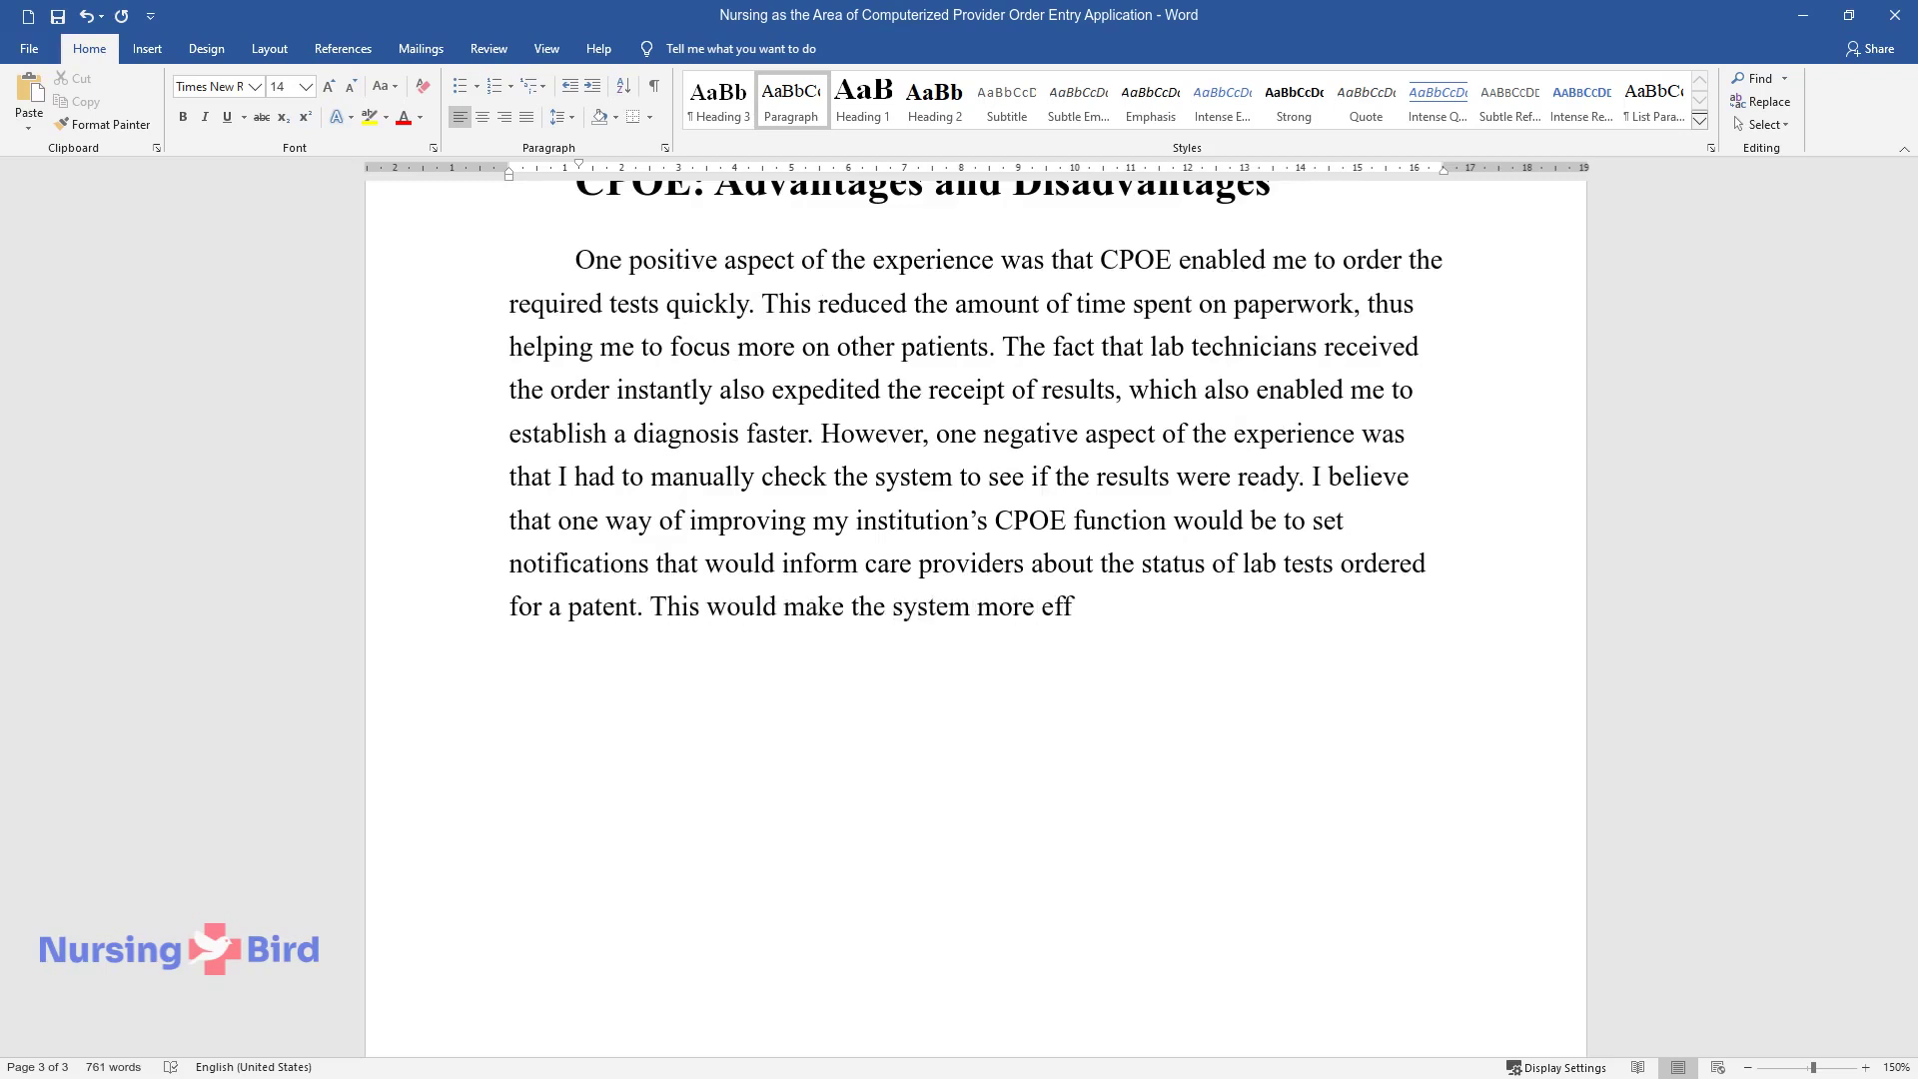
pyautogui.write('icient by reducing the time spent on checking the st')
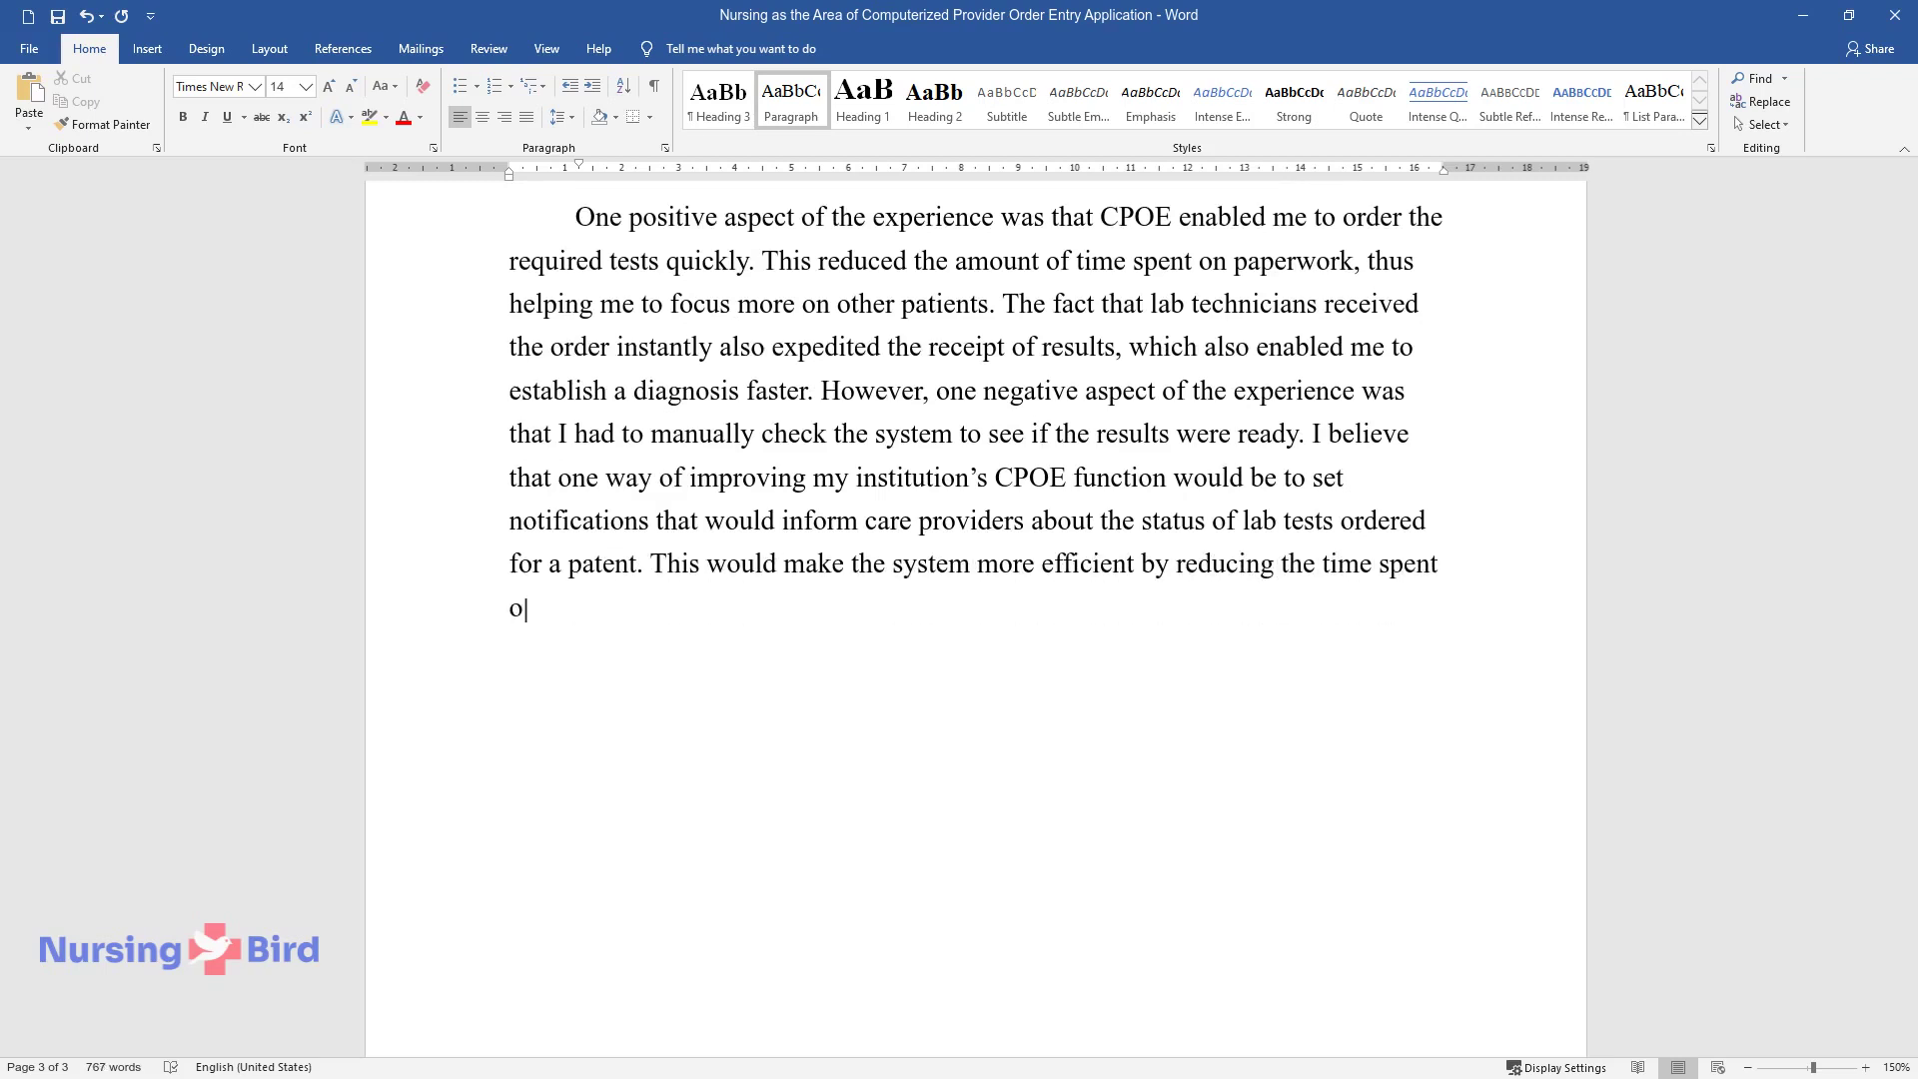
pyautogui.write('atus manually.')
pyautogui.press('Return')
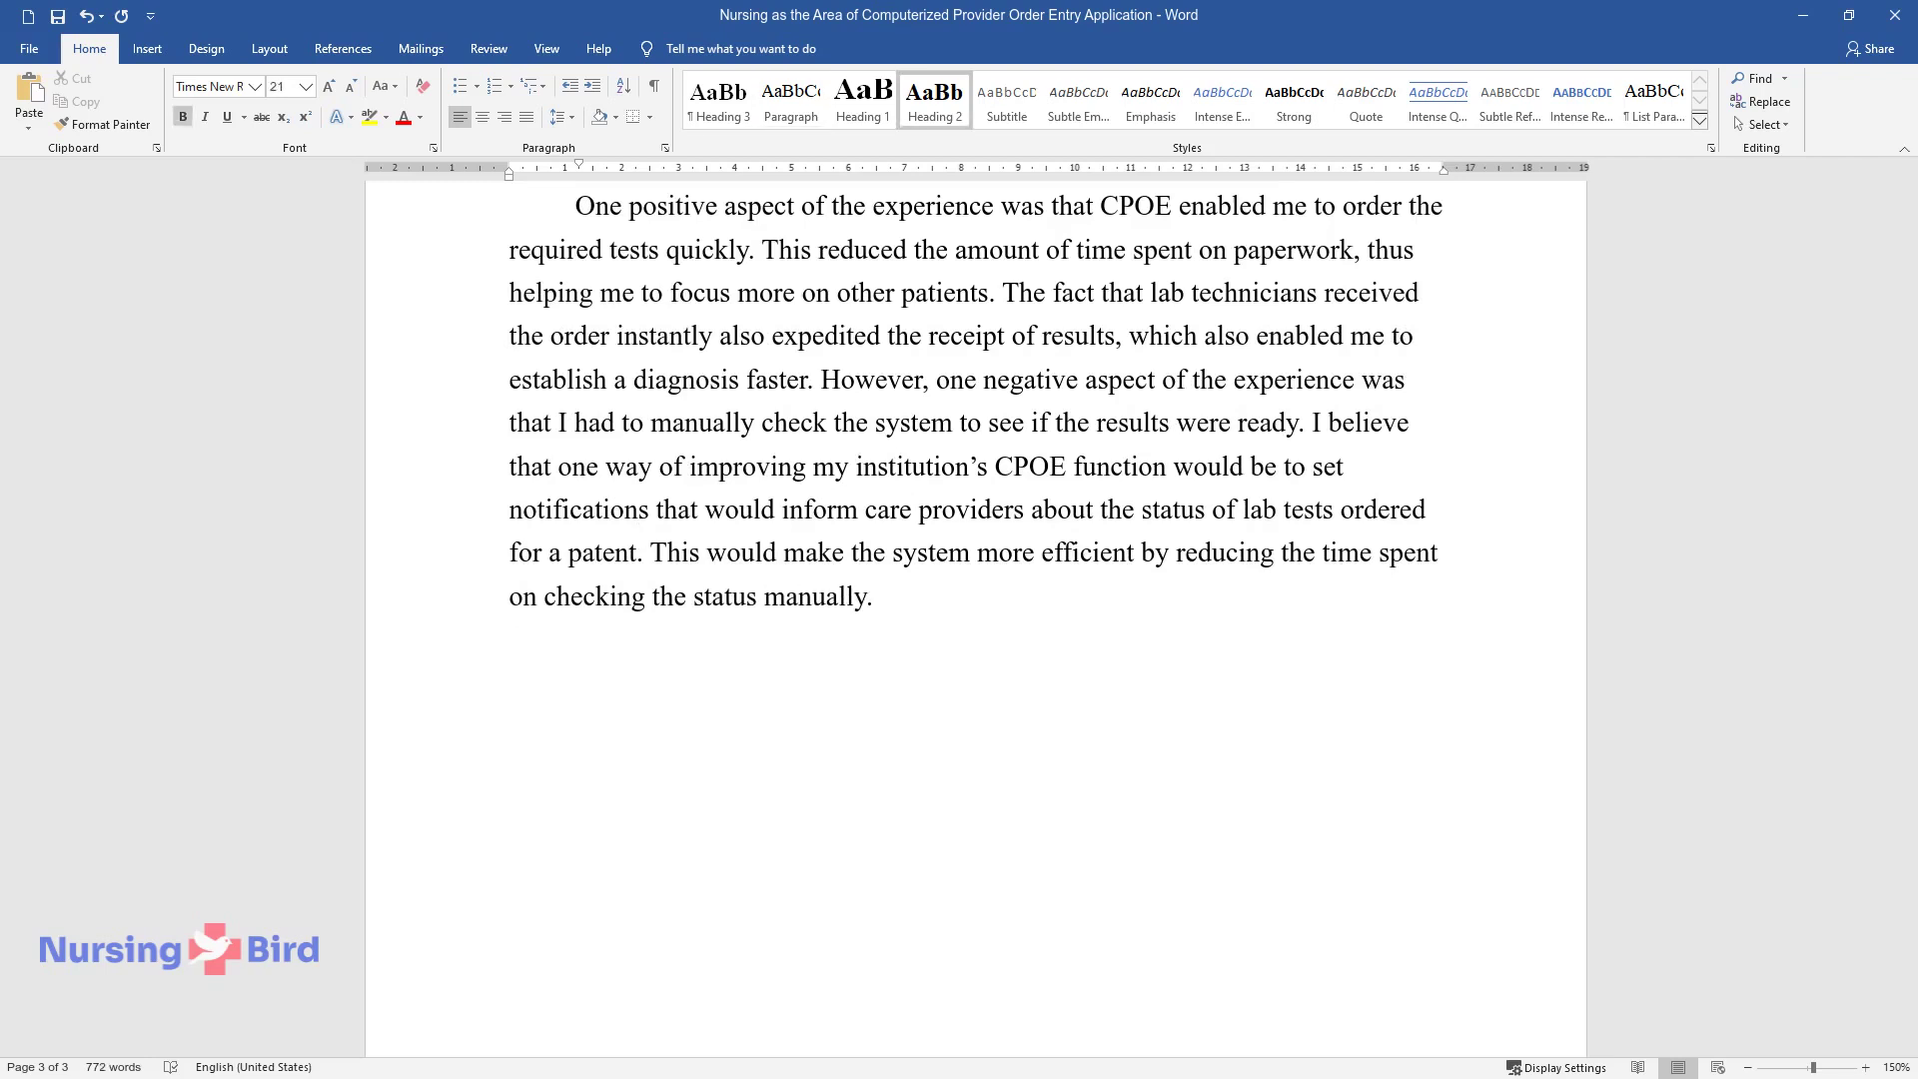
# Step: Add the 'Conclusion: CPOE Nursing Benefits' heading and a paragraph summarizing CPOE's benefits for nursing
pyautogui.write('Conclusion:')
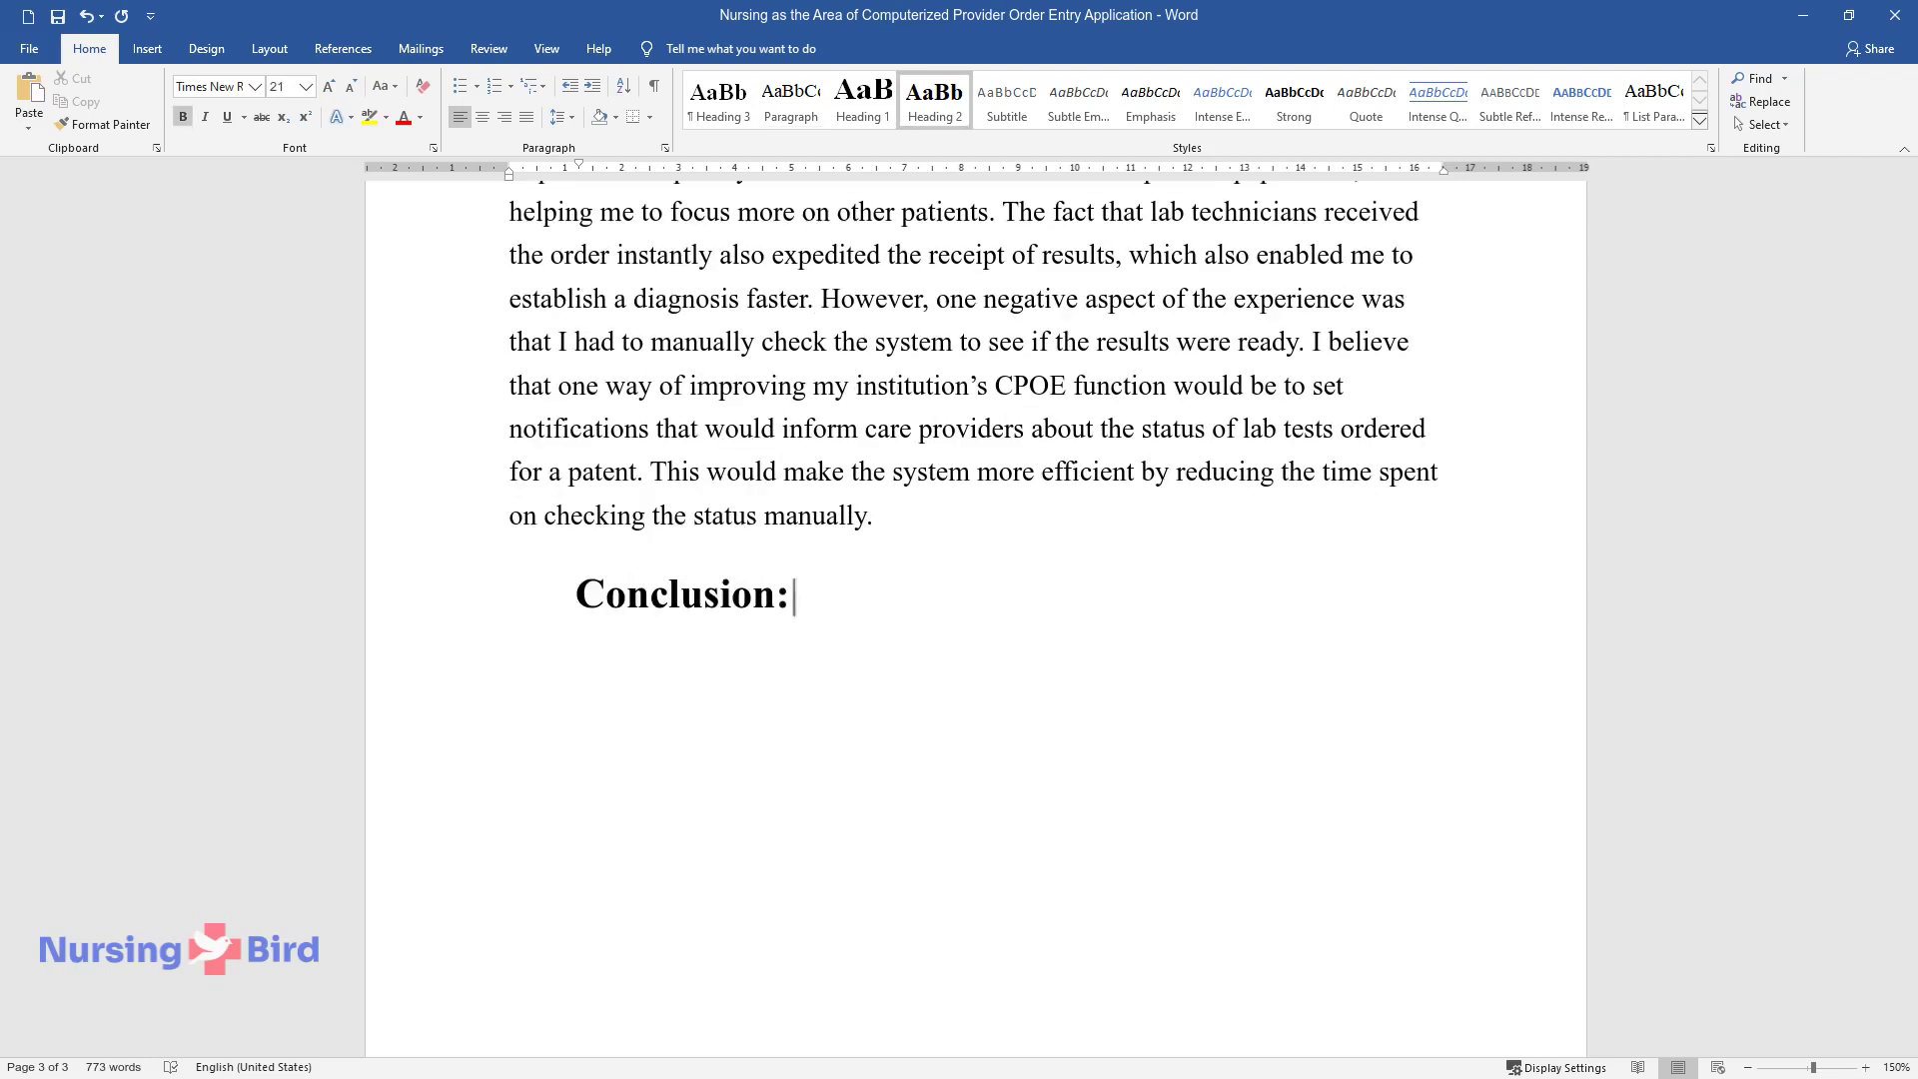
pyautogui.write(' CPOE Nursing Benefits')
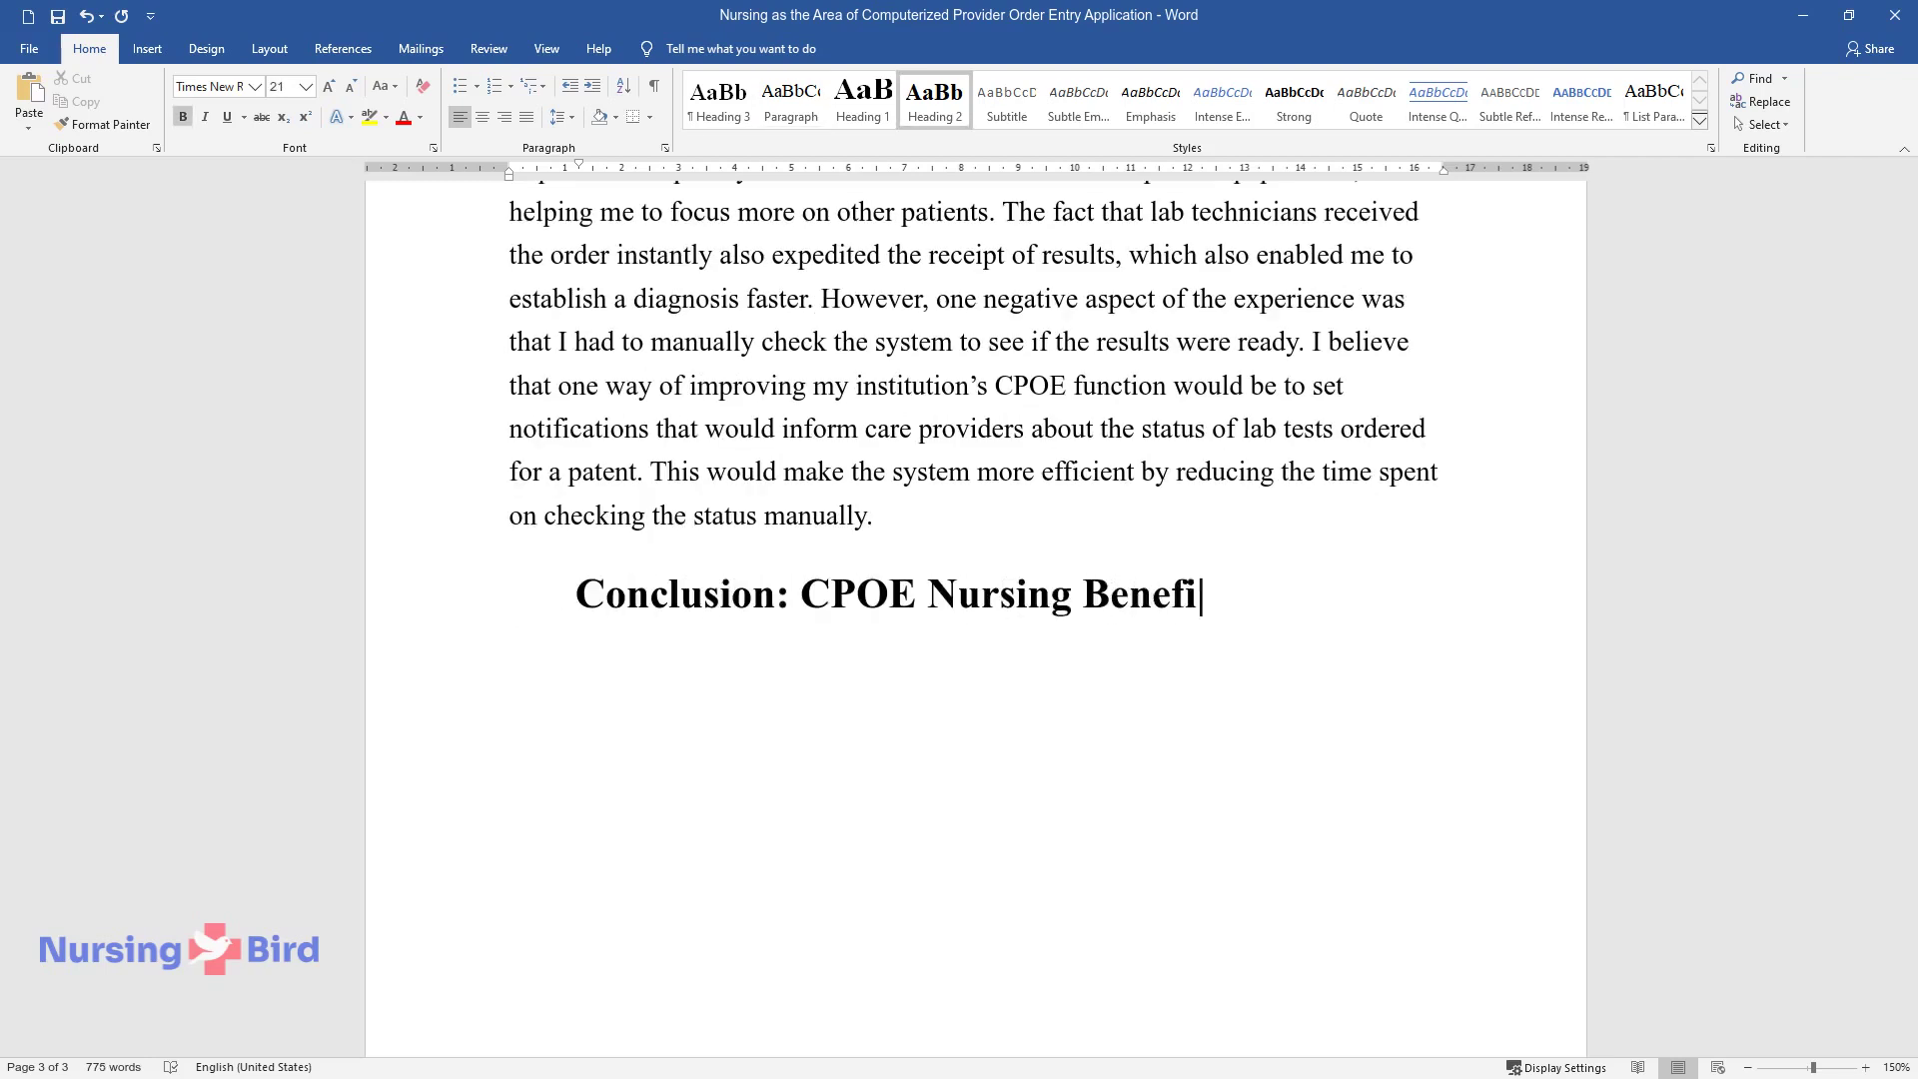
pyautogui.press('Return')
pyautogui.write('Overall, a co')
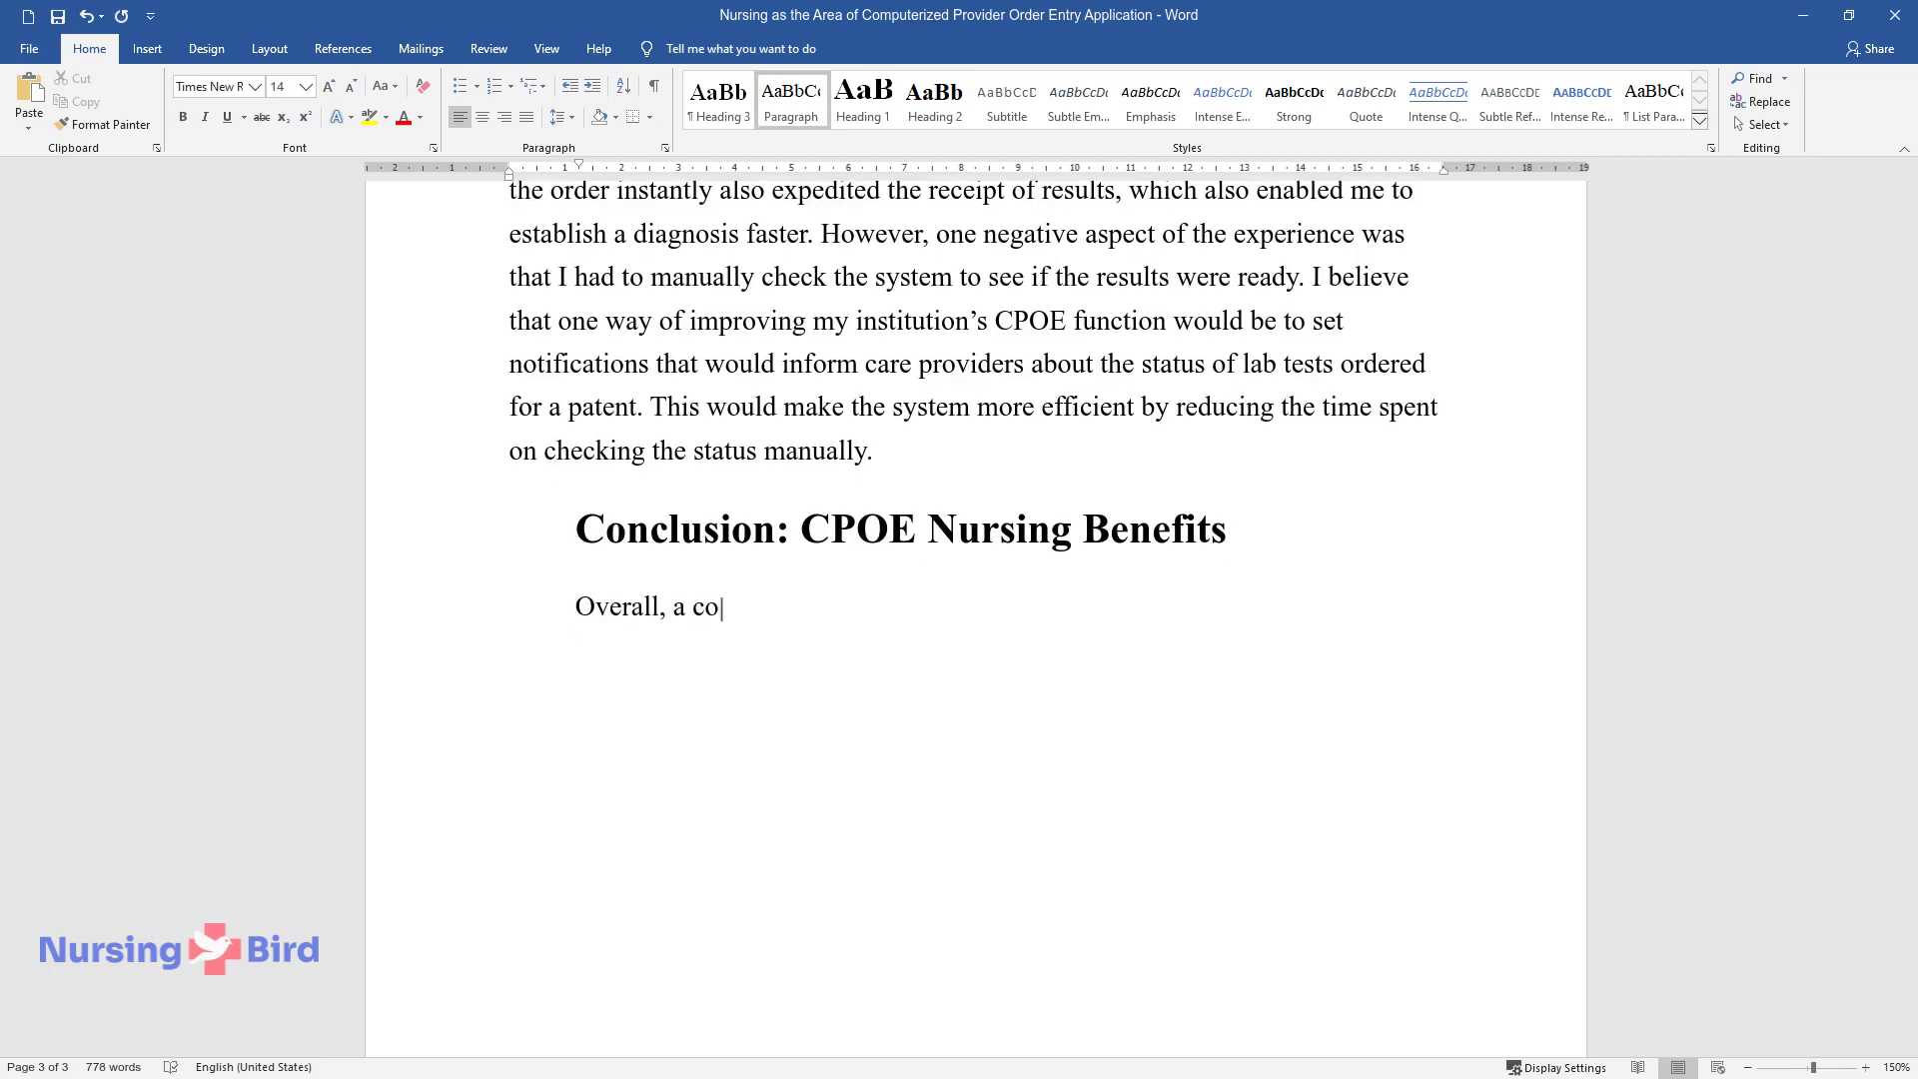
pyautogui.write('mputerized provider order entry sy')
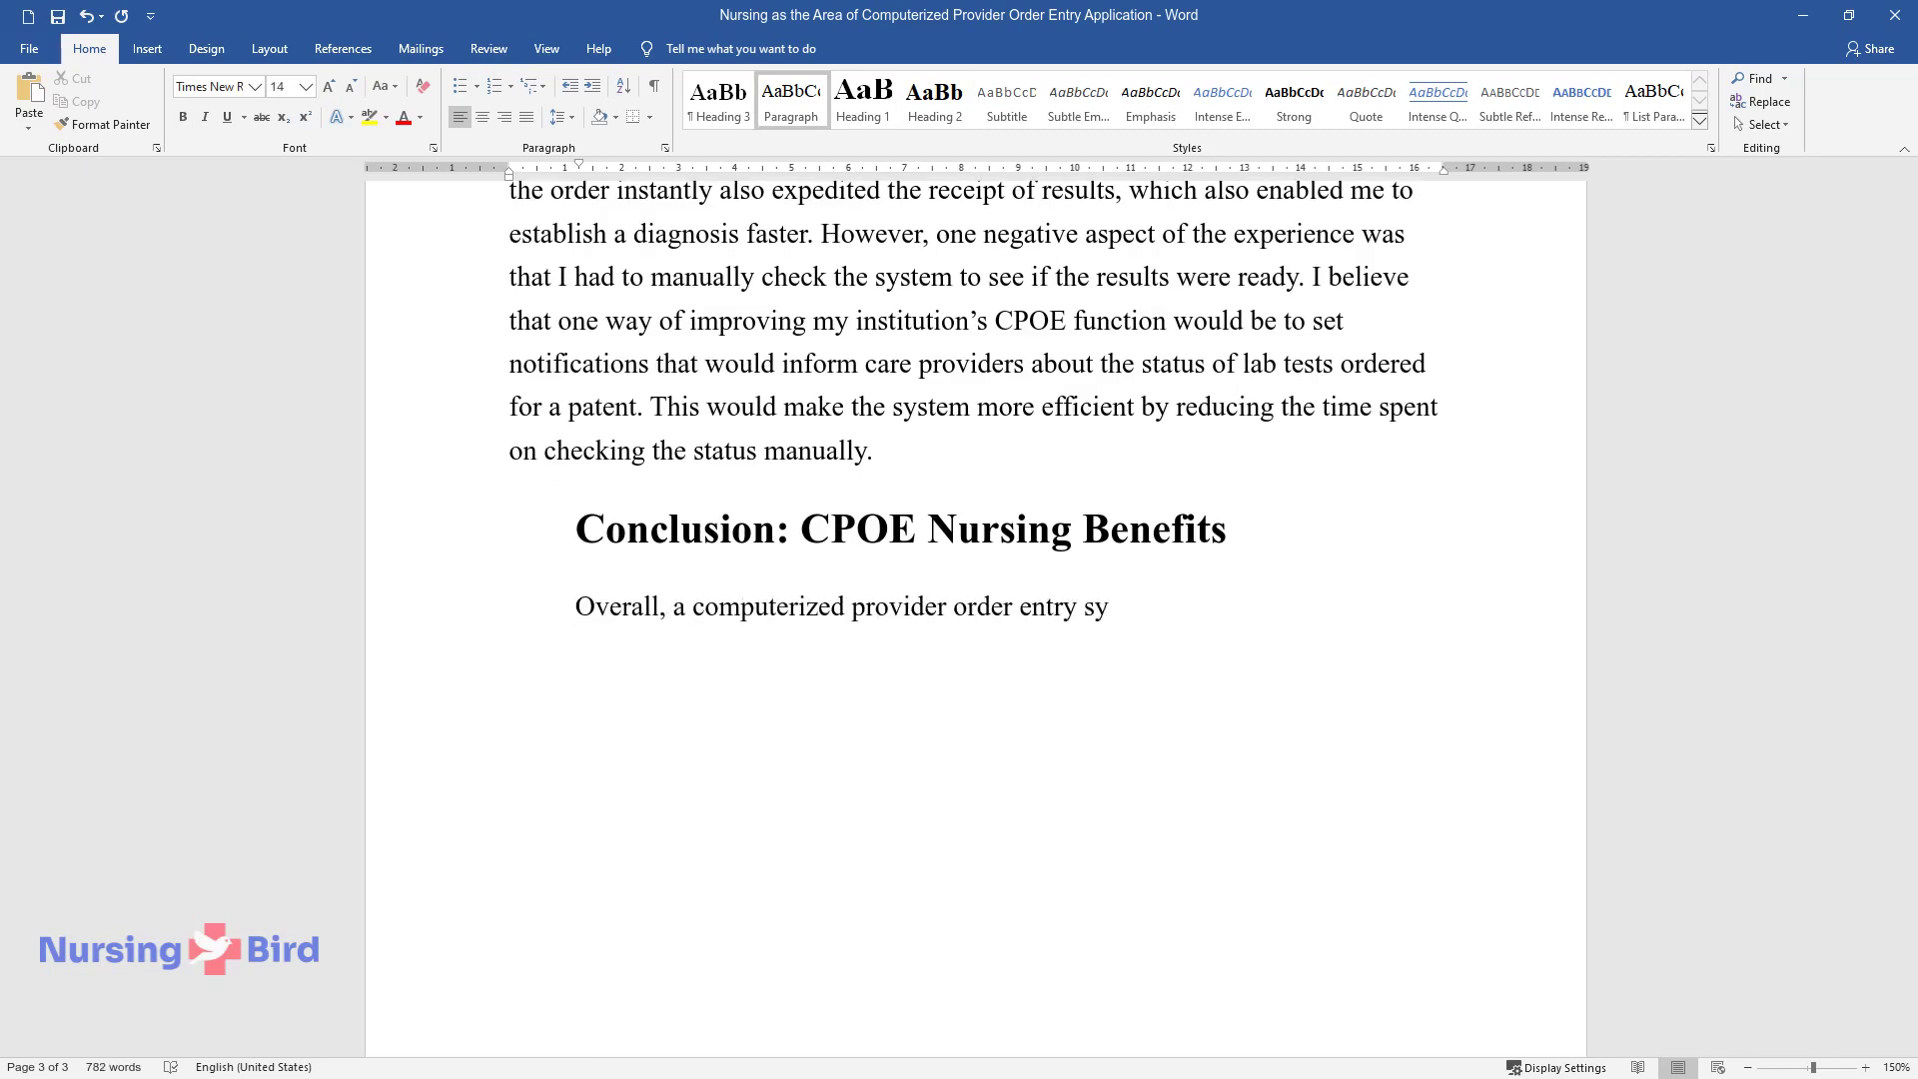
pyautogui.write('stem has numerous benefits for nur')
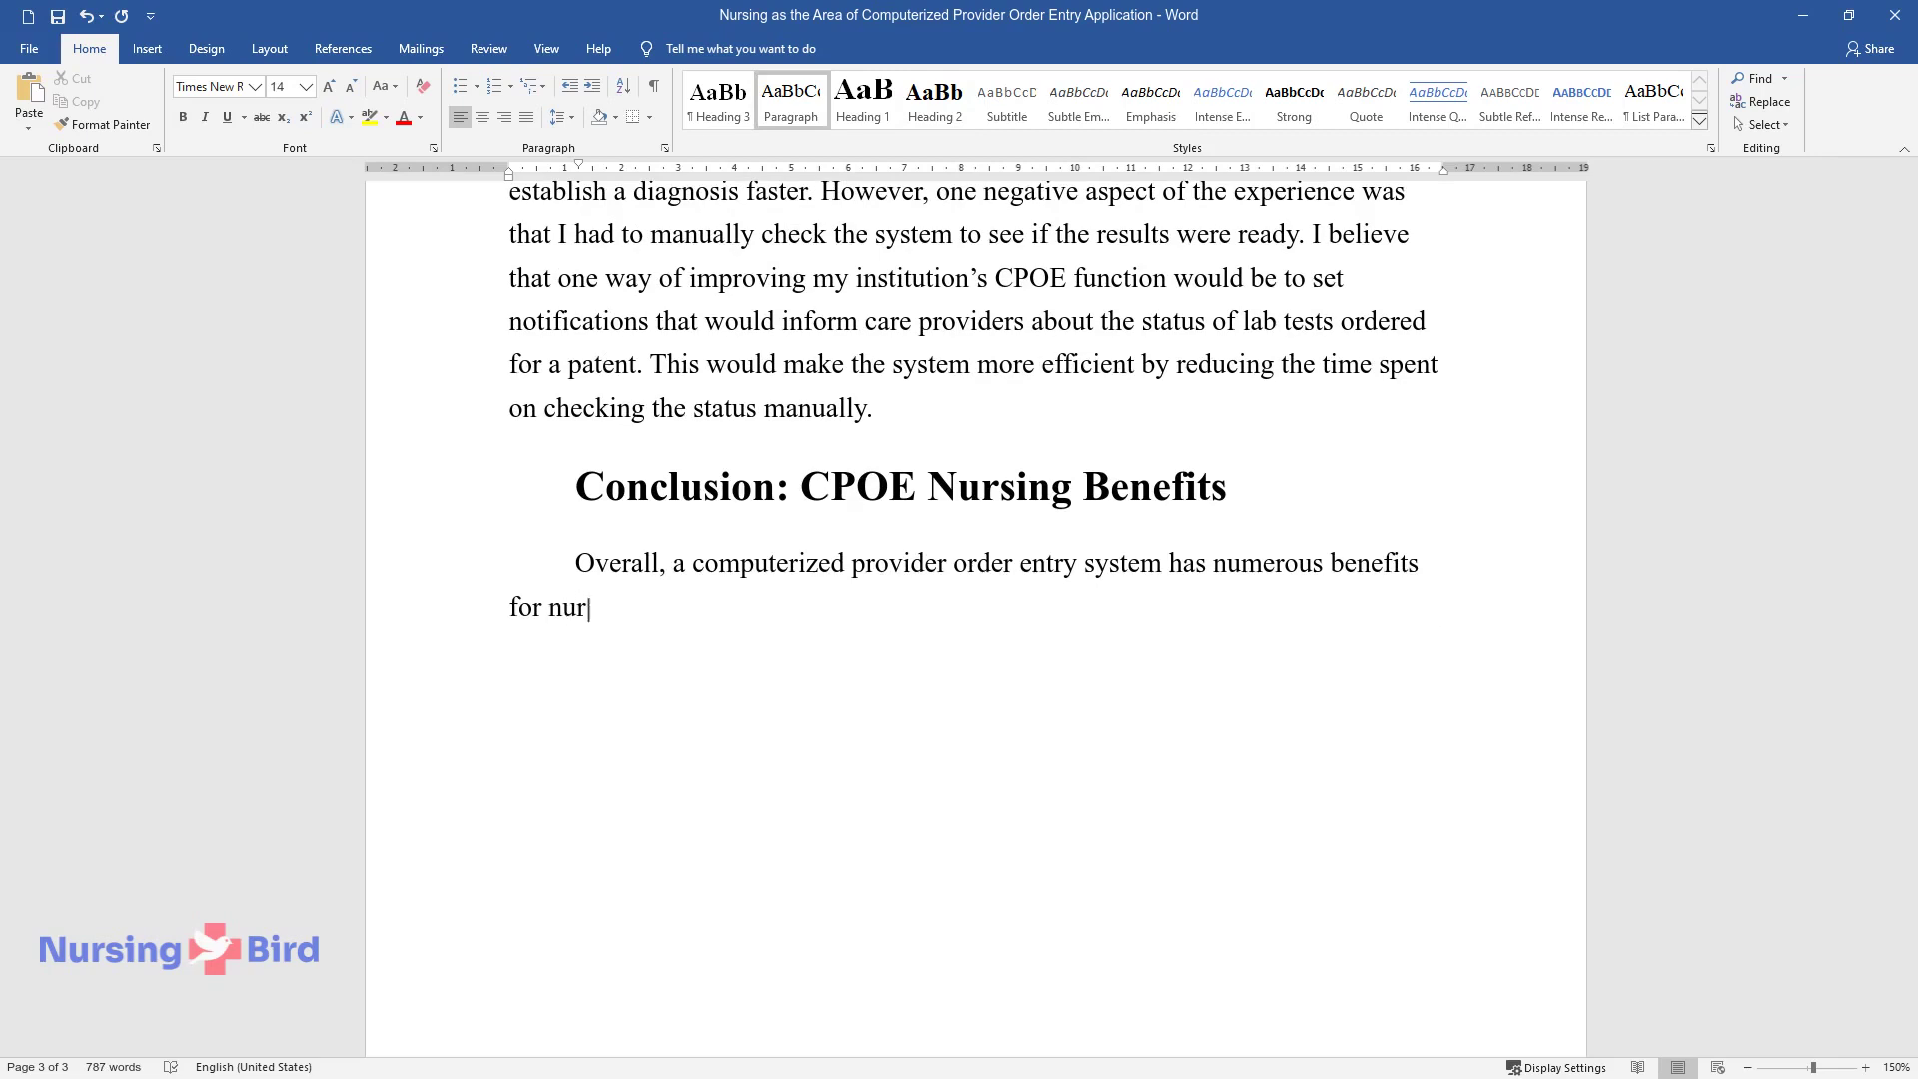
pyautogui.write('sing practice. It helps to enhanc')
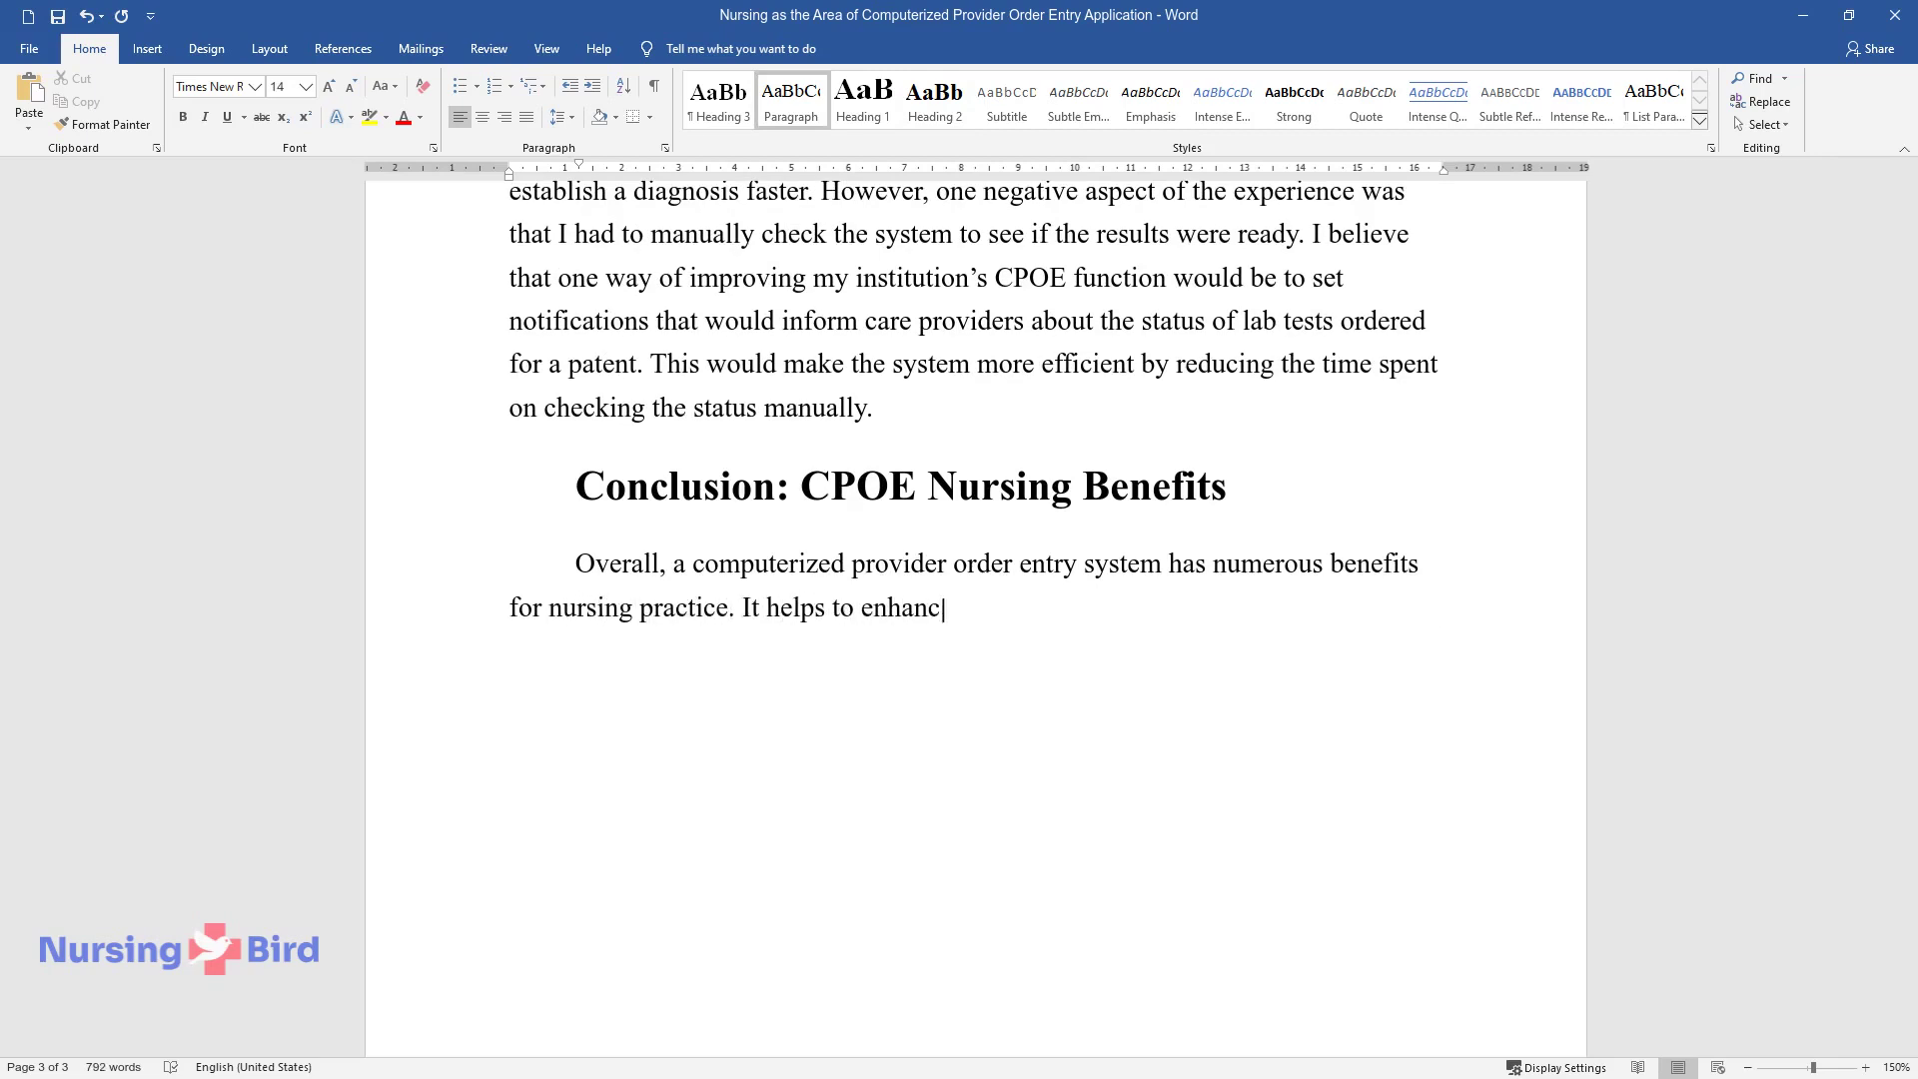
pyautogui.write('e healthcare delivery by reducing')
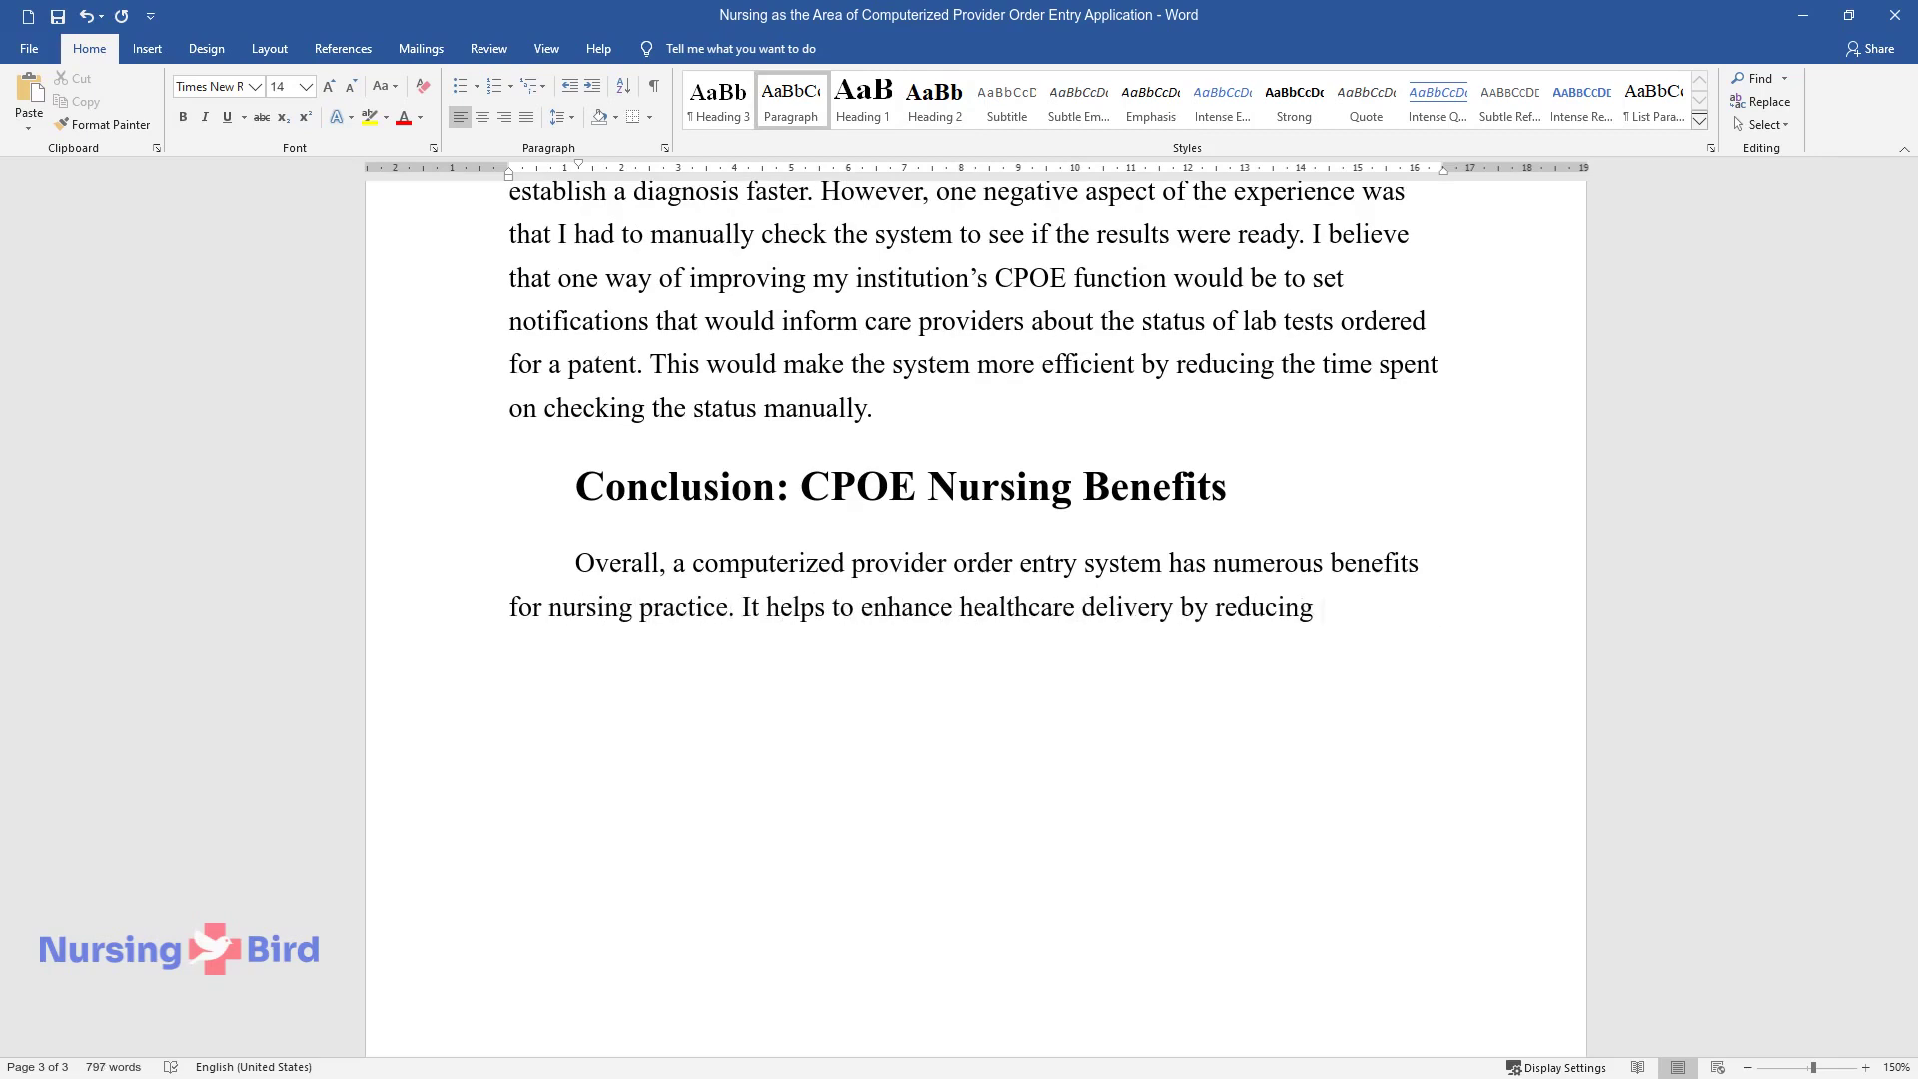
pyautogui.write(' the paperwork and forwarding order')
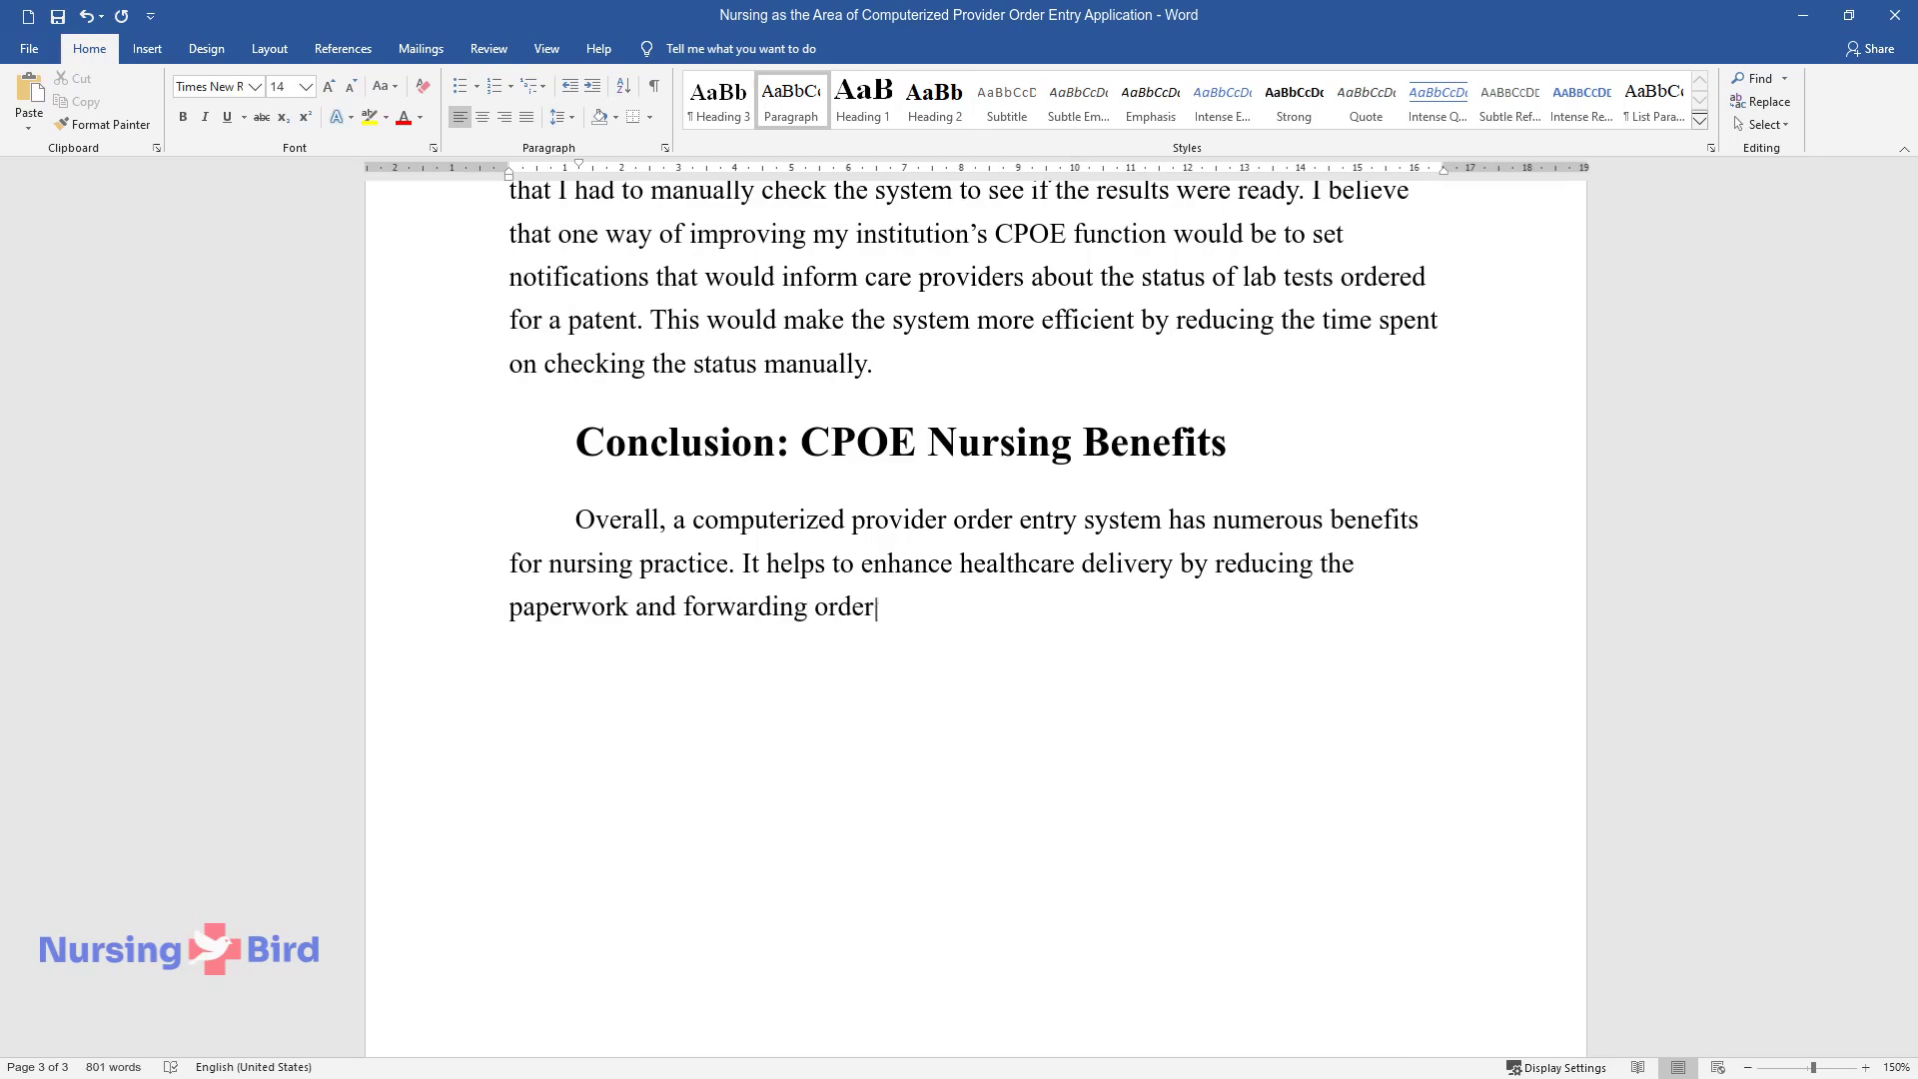
pyautogui.write('s to appropriate professionals imm')
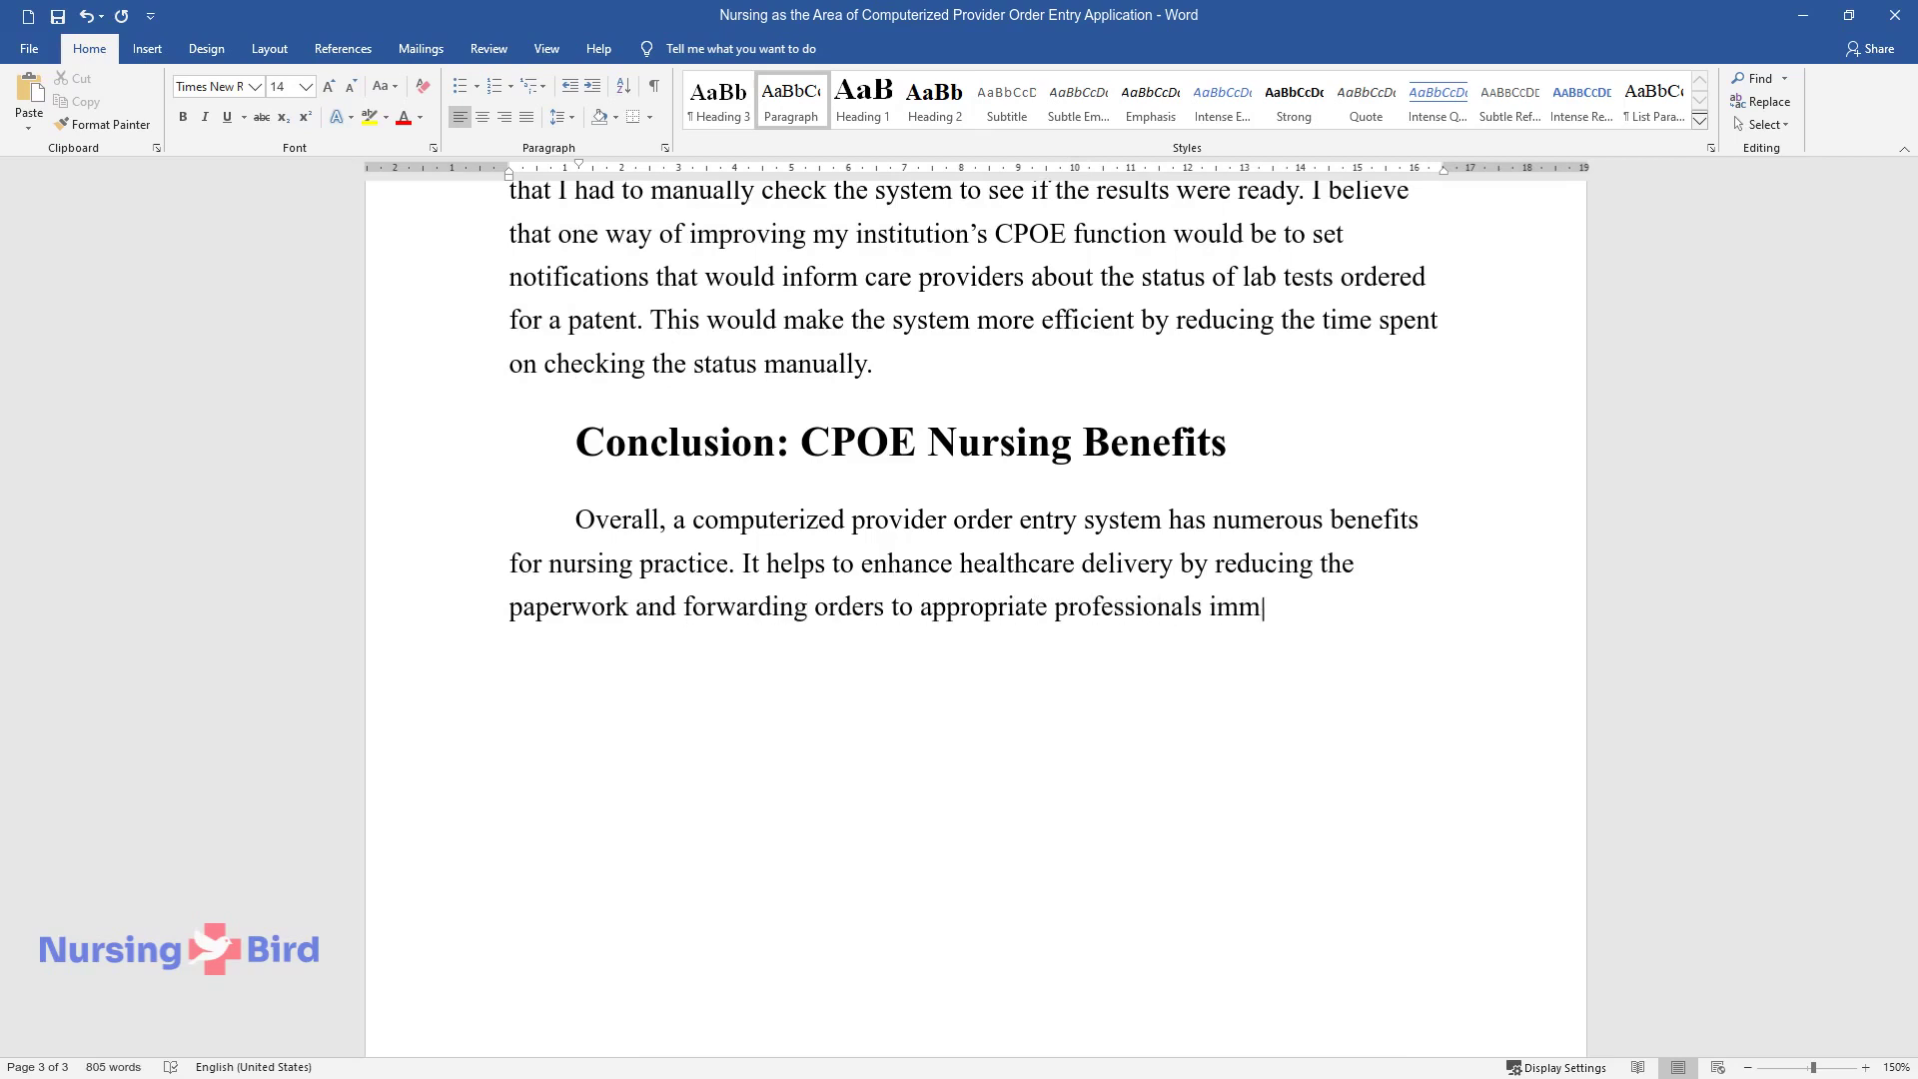
pyautogui.write('ediately. Also, it decreases the a')
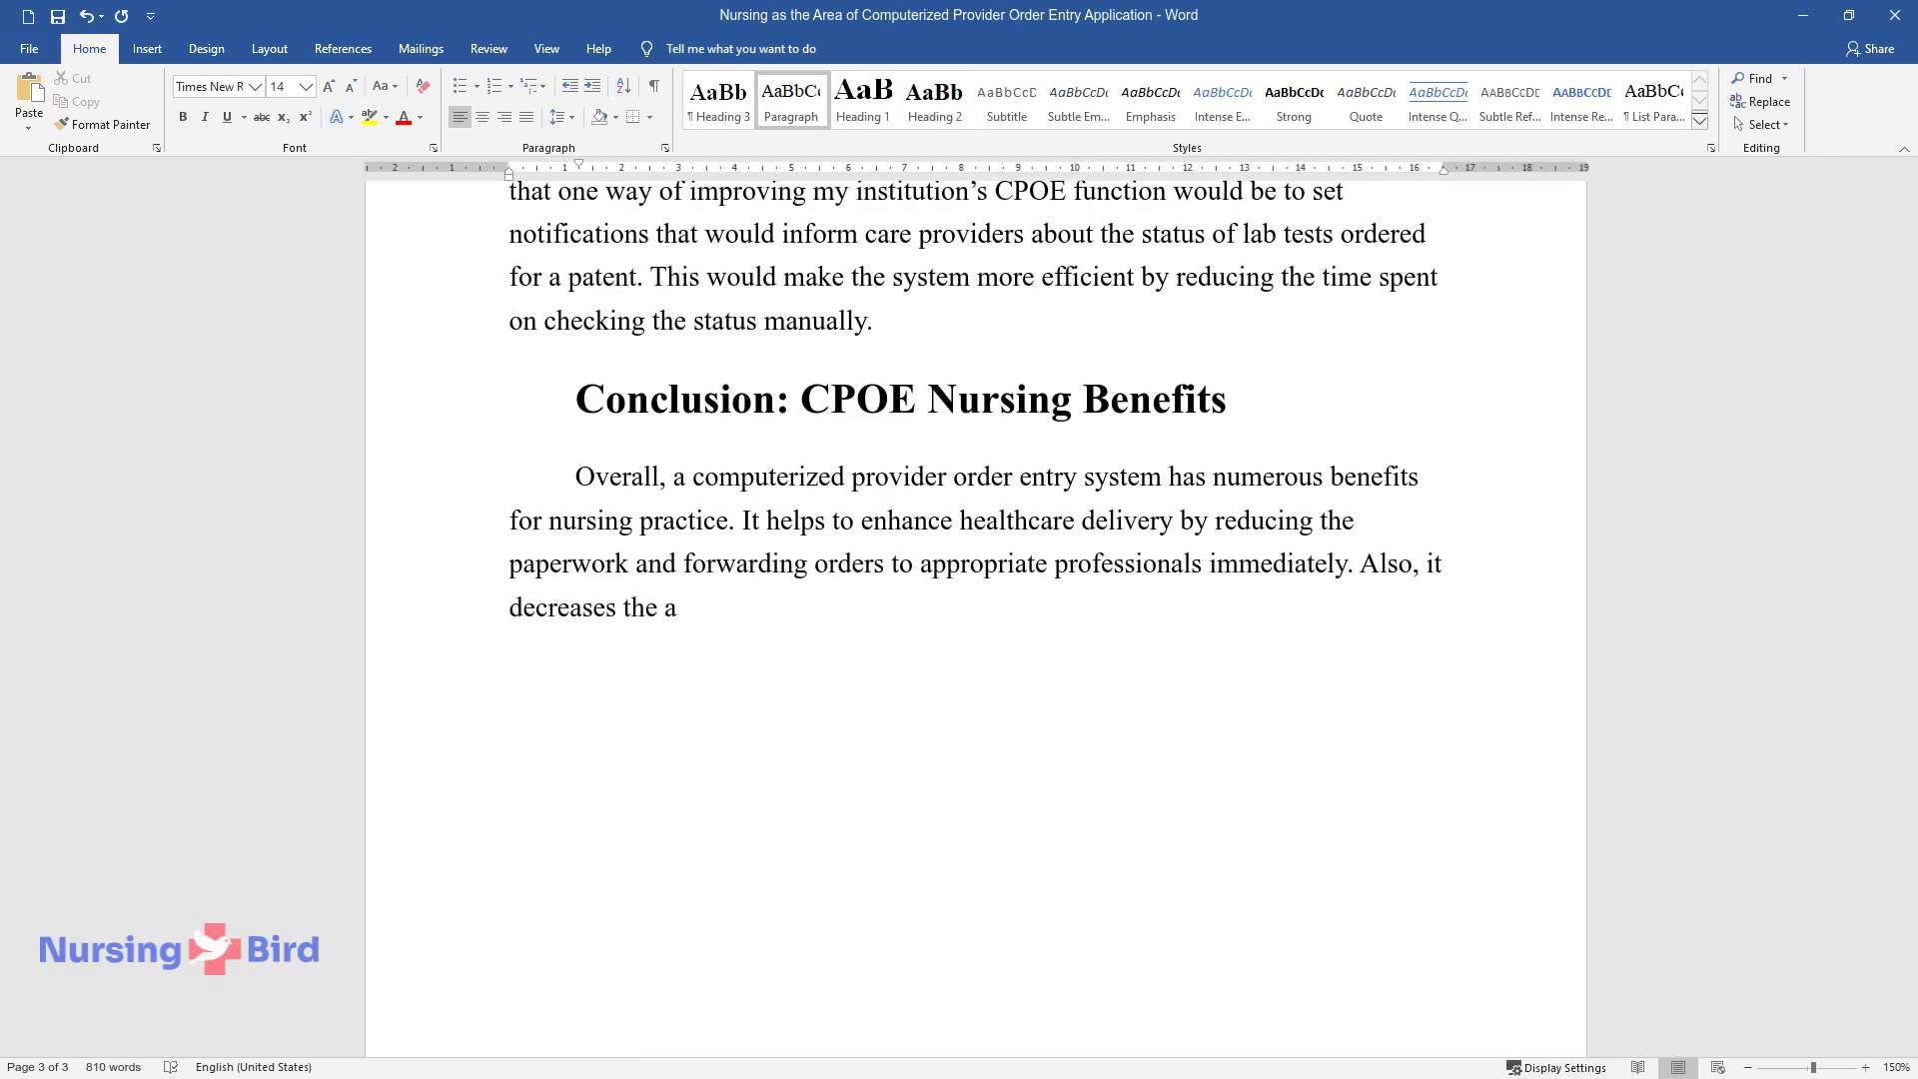
pyautogui.write('mbiguities in the orders, which pr')
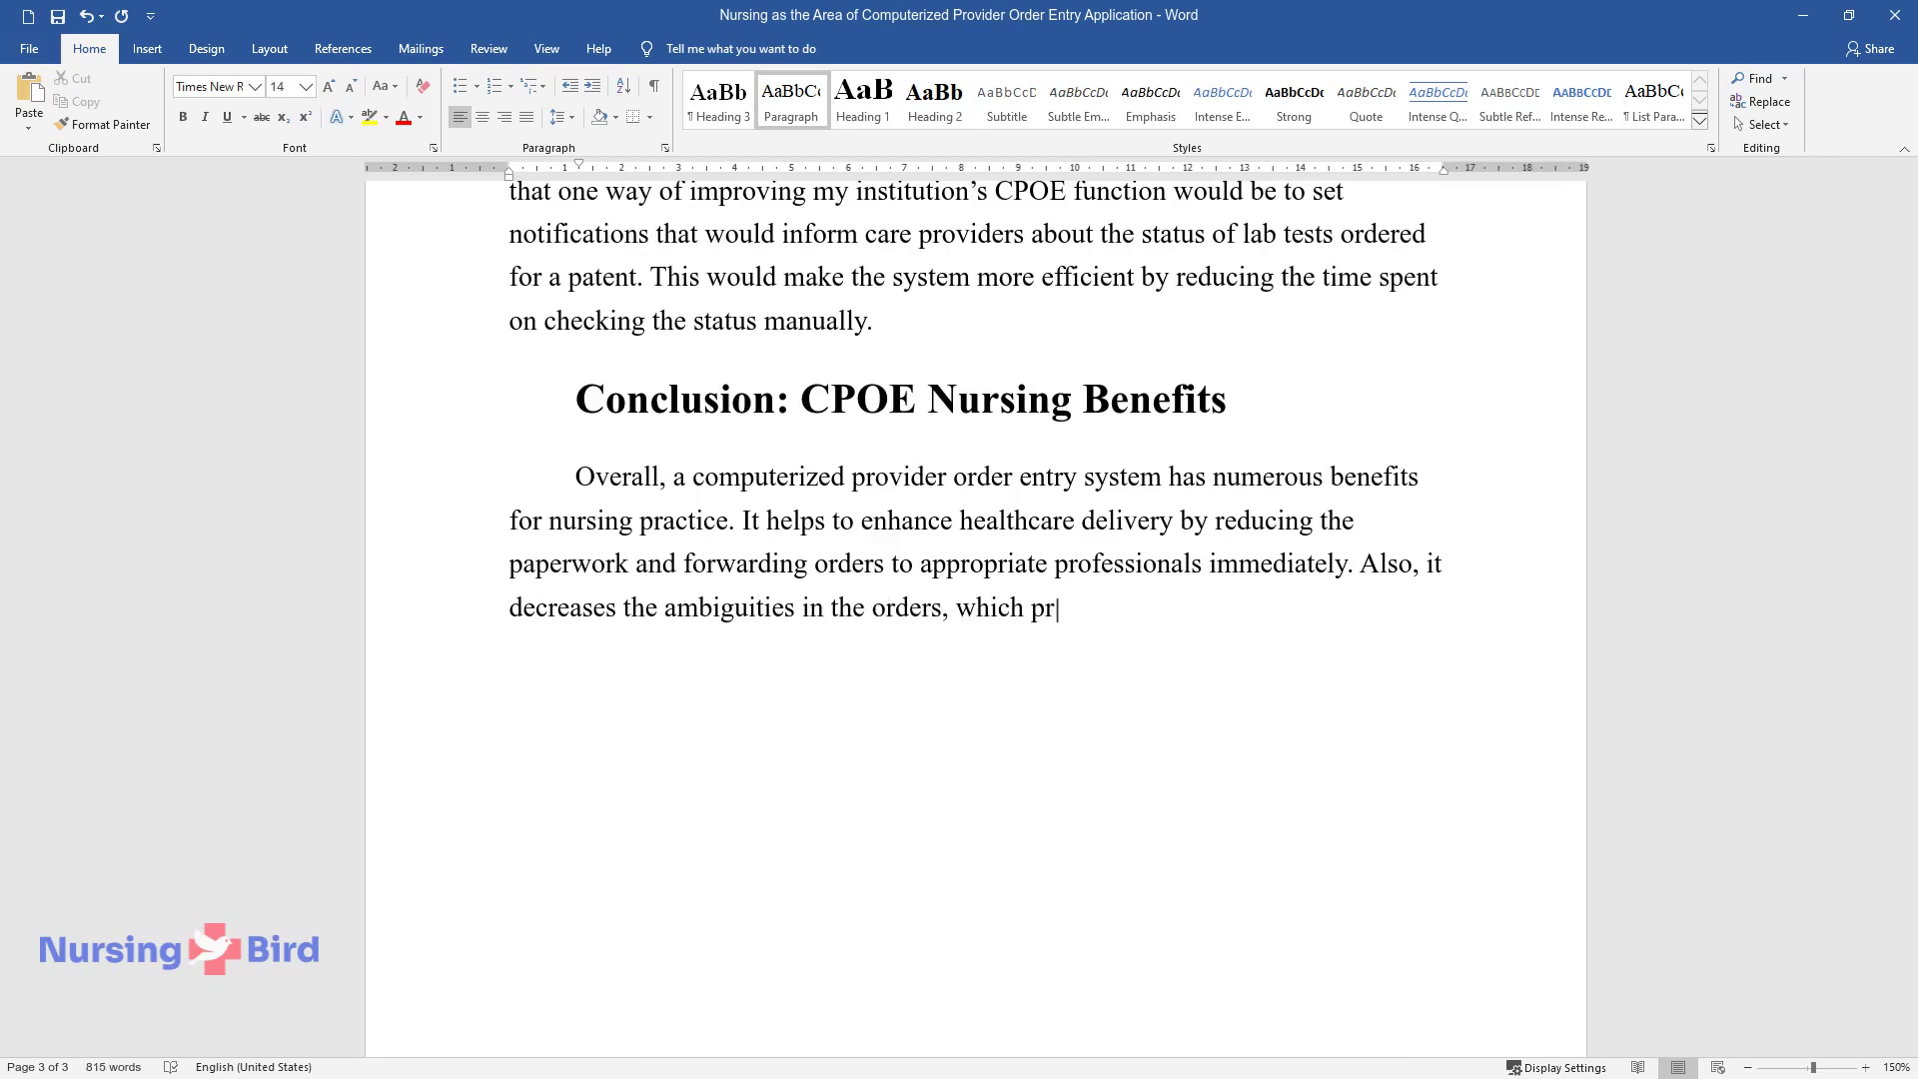
pyautogui.write('events medical errors and minimize')
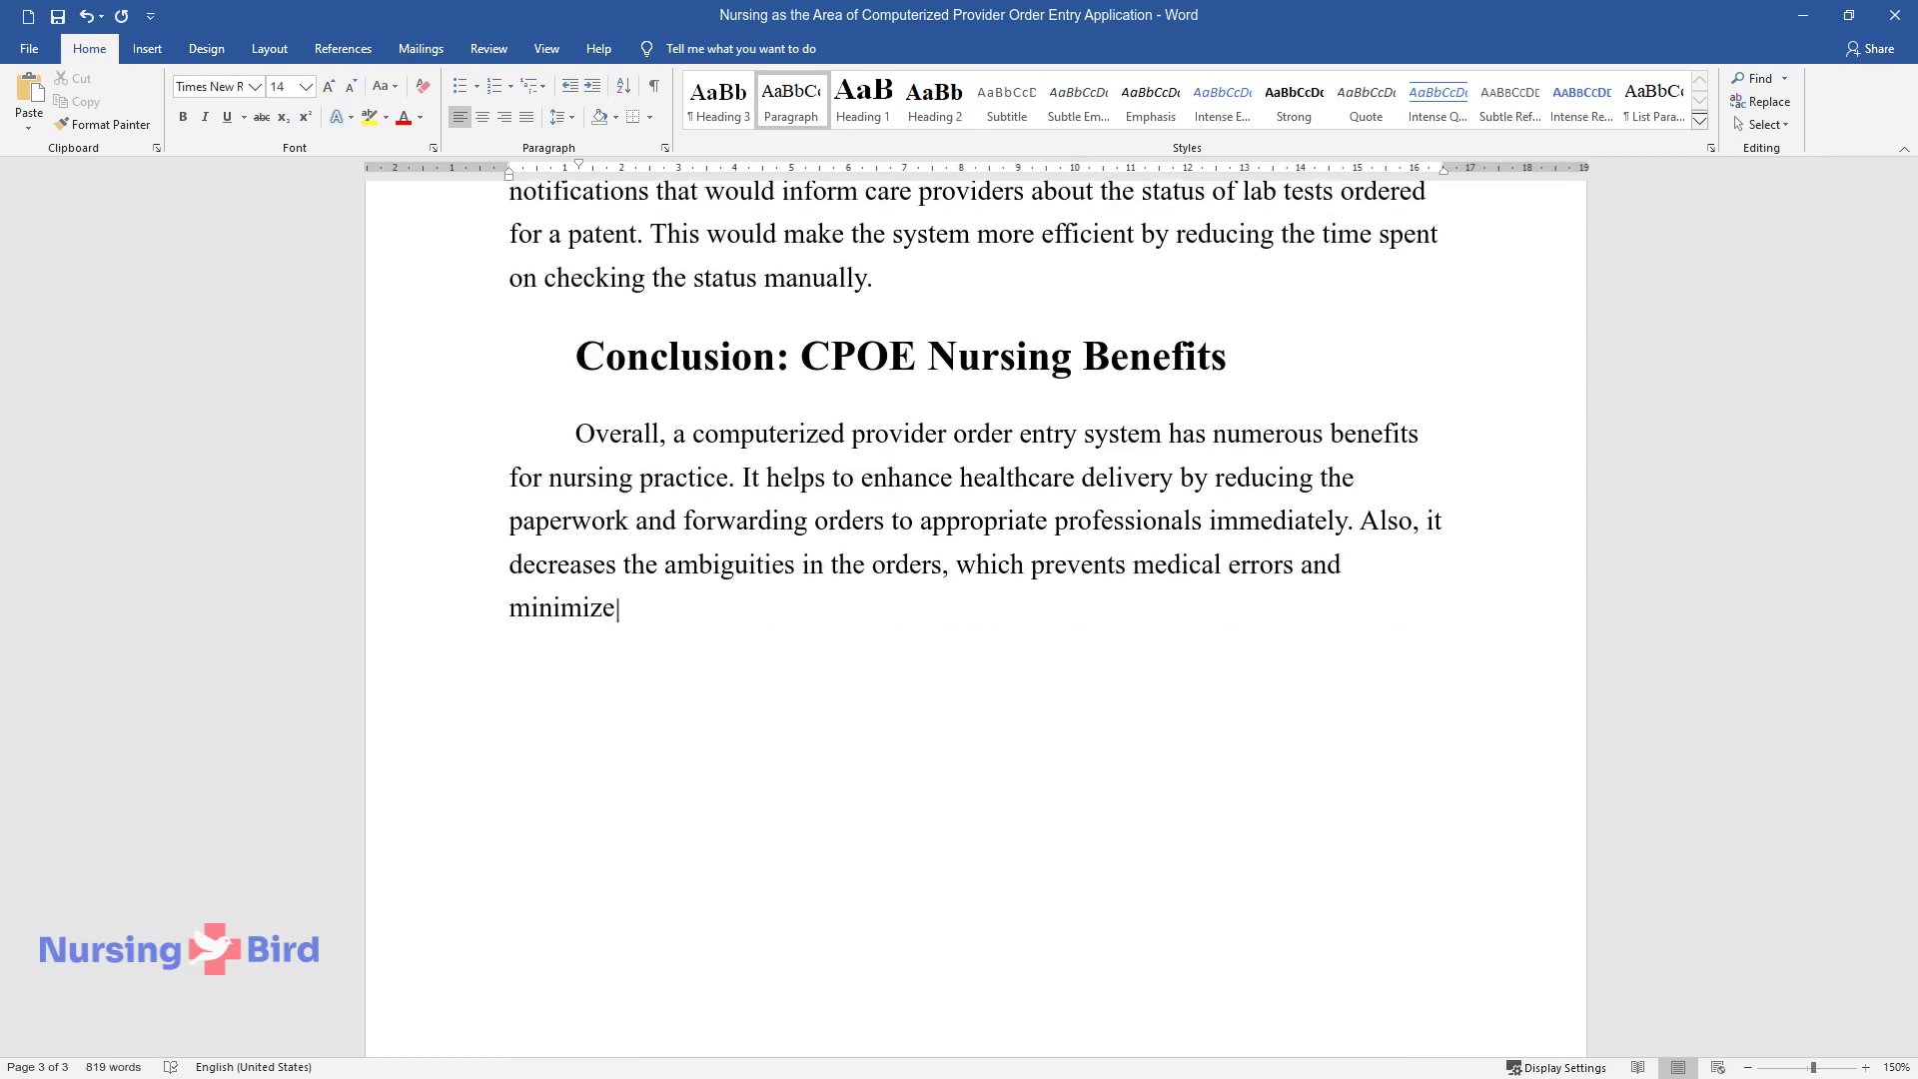
pyautogui.write('s excessive costs of health care d')
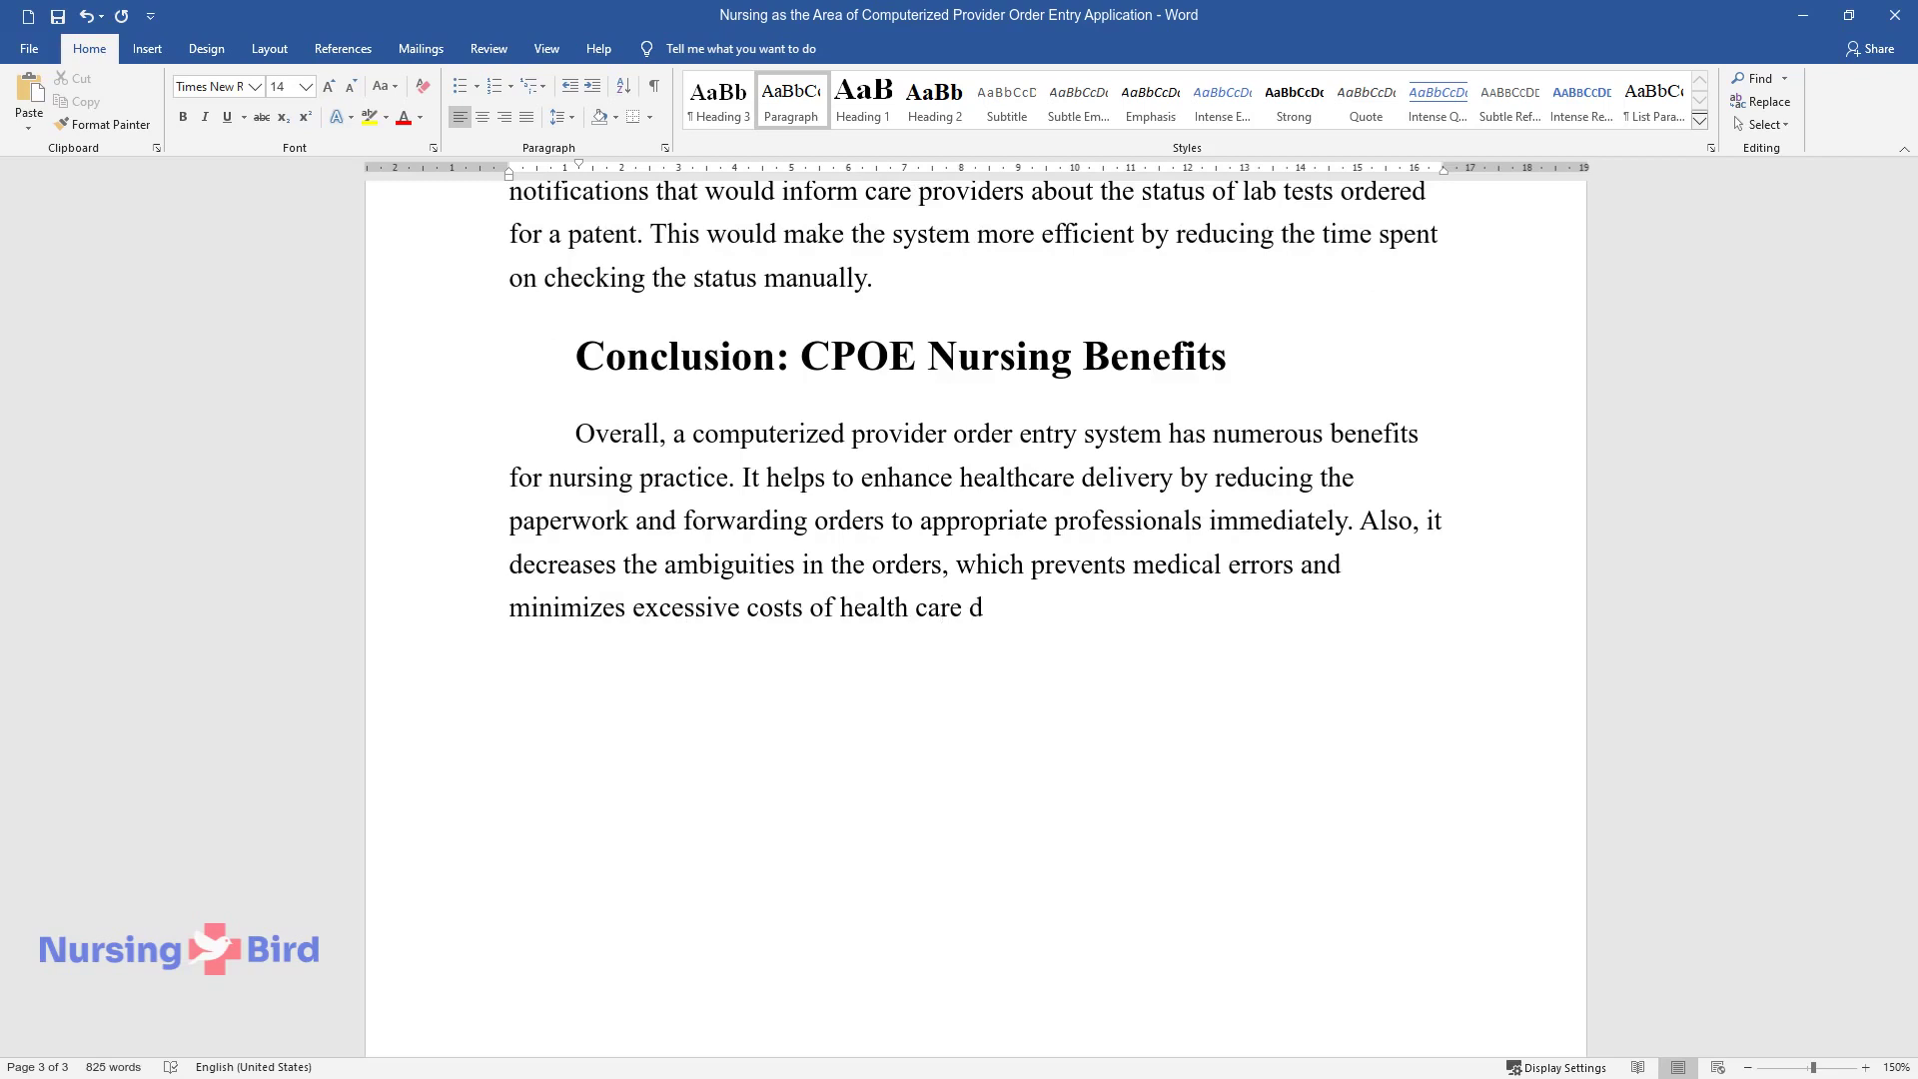
pyautogui.write('elivery. By limiting the need for ')
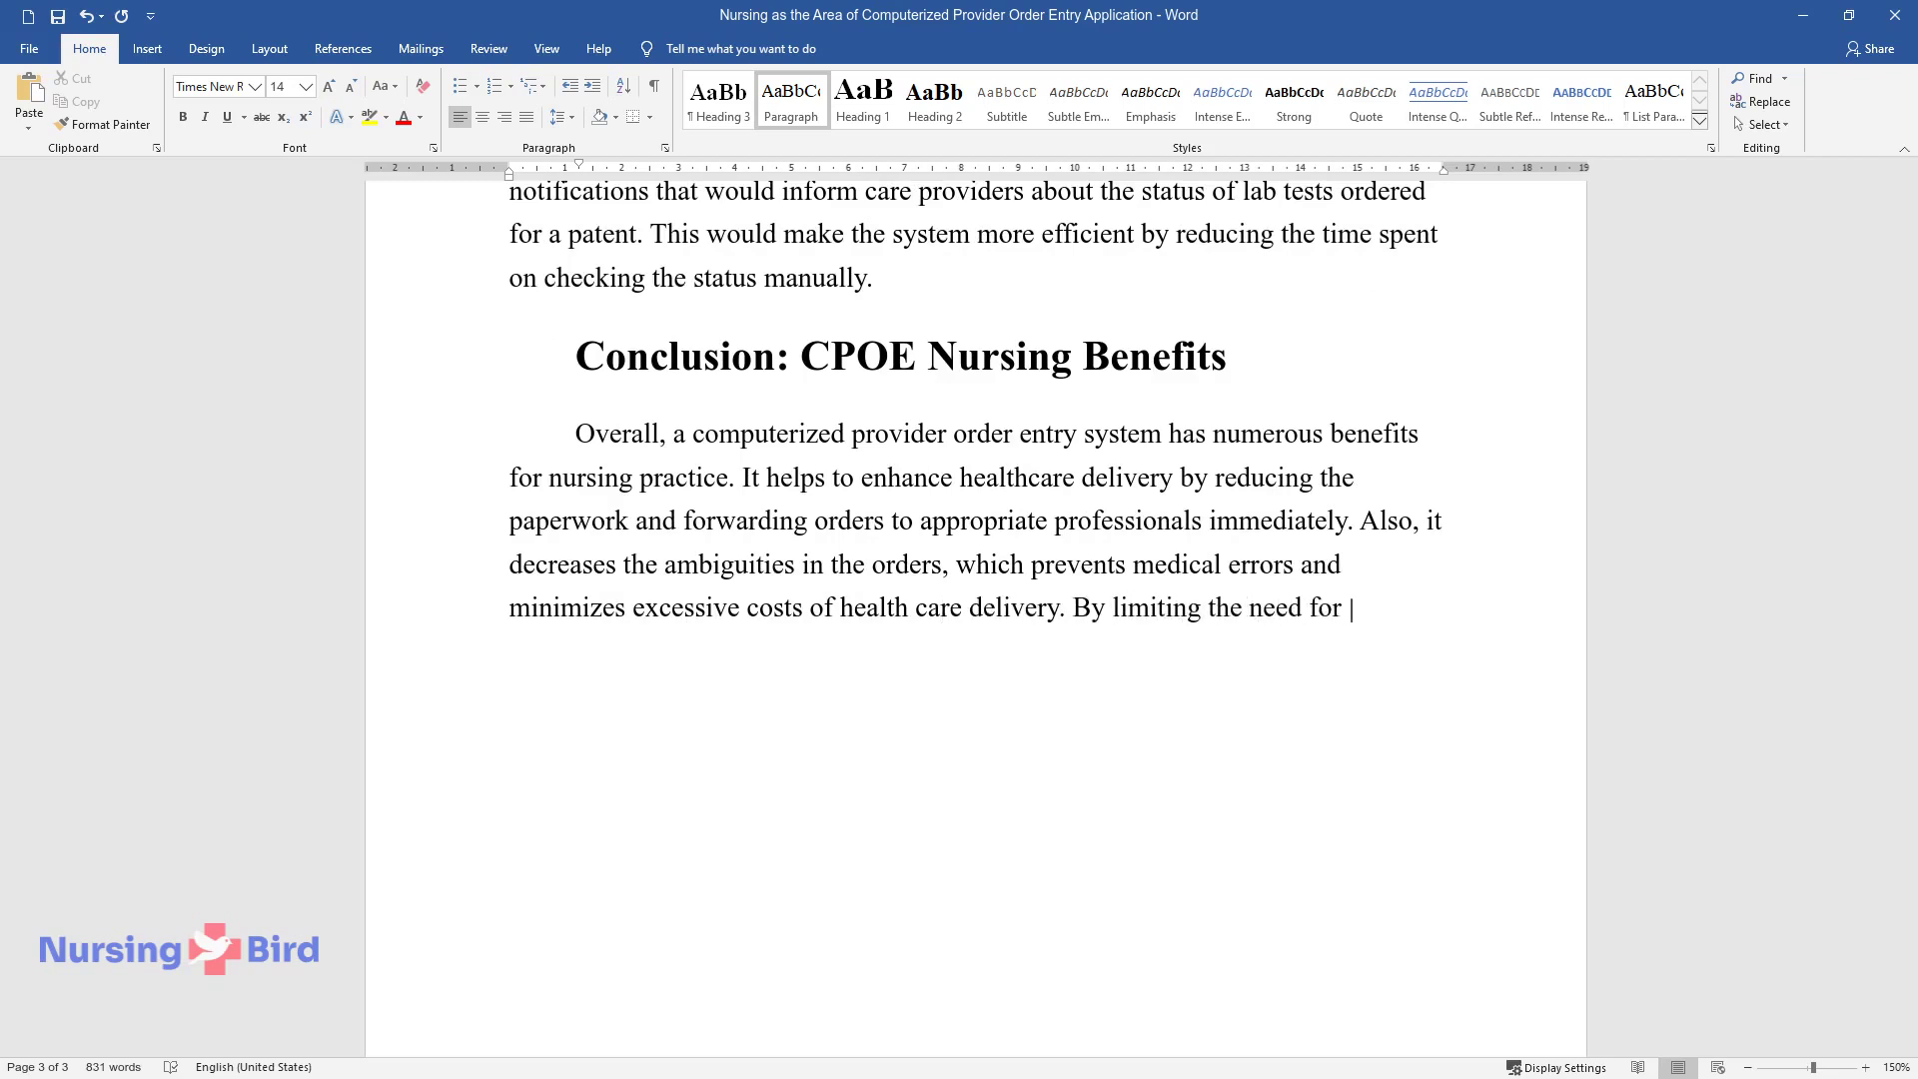
pyautogui.write('written and face-to-face communica')
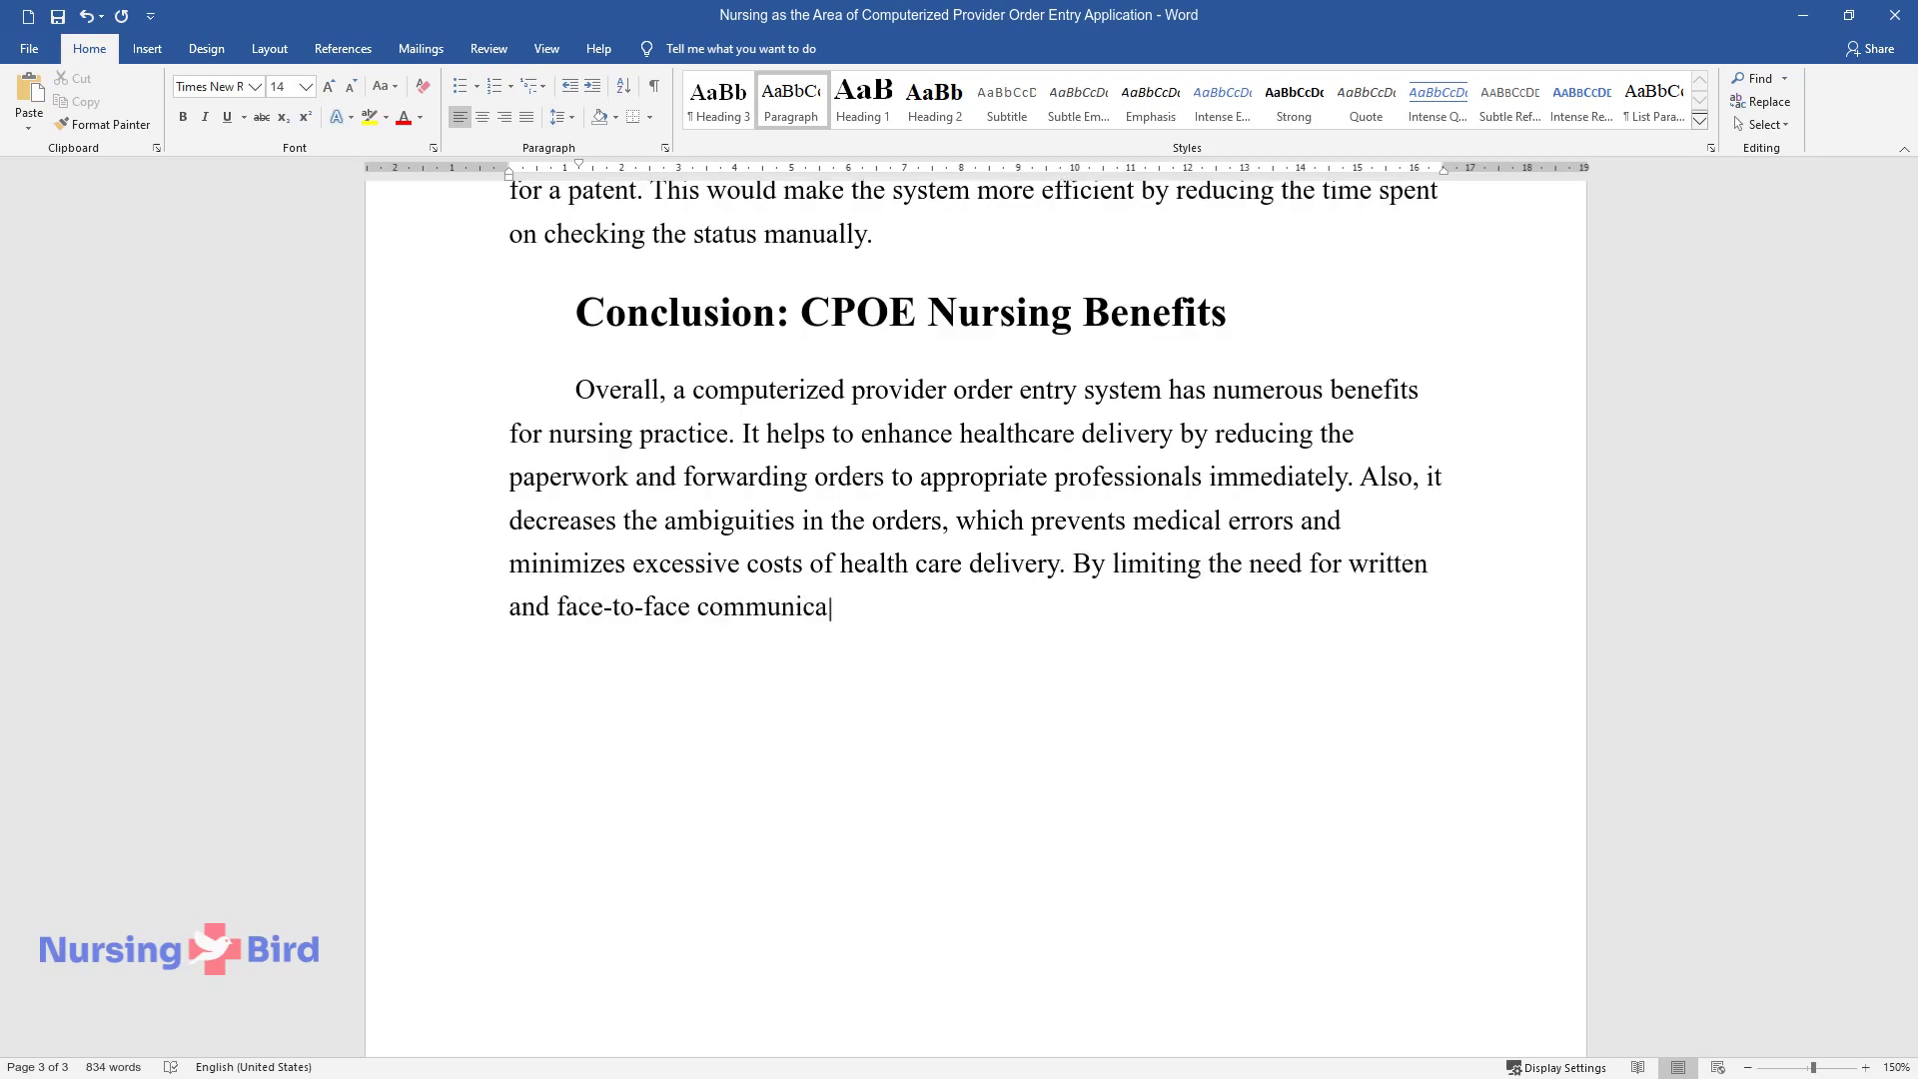
pyautogui.write('tion, CPOE also improves the workf')
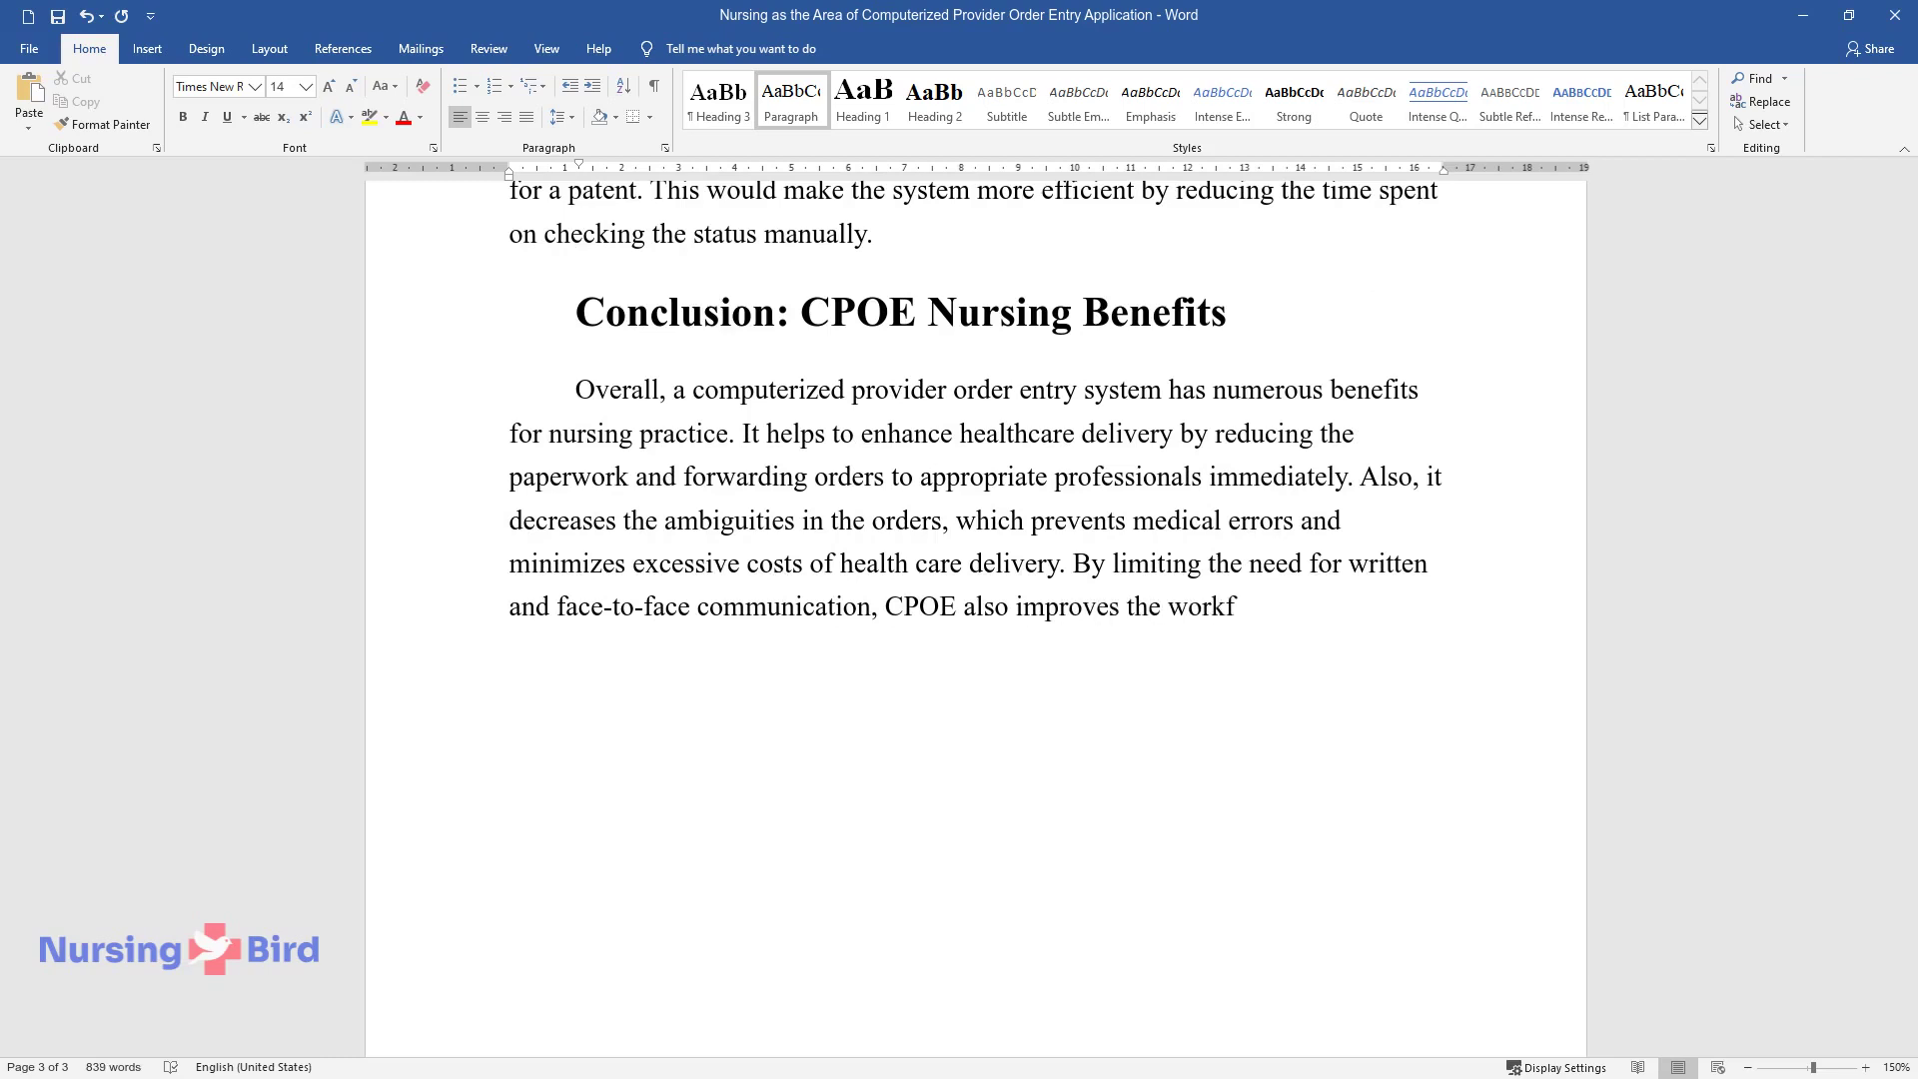
pyautogui.write('low and reduces the workl')
pyautogui.write('oad of m')
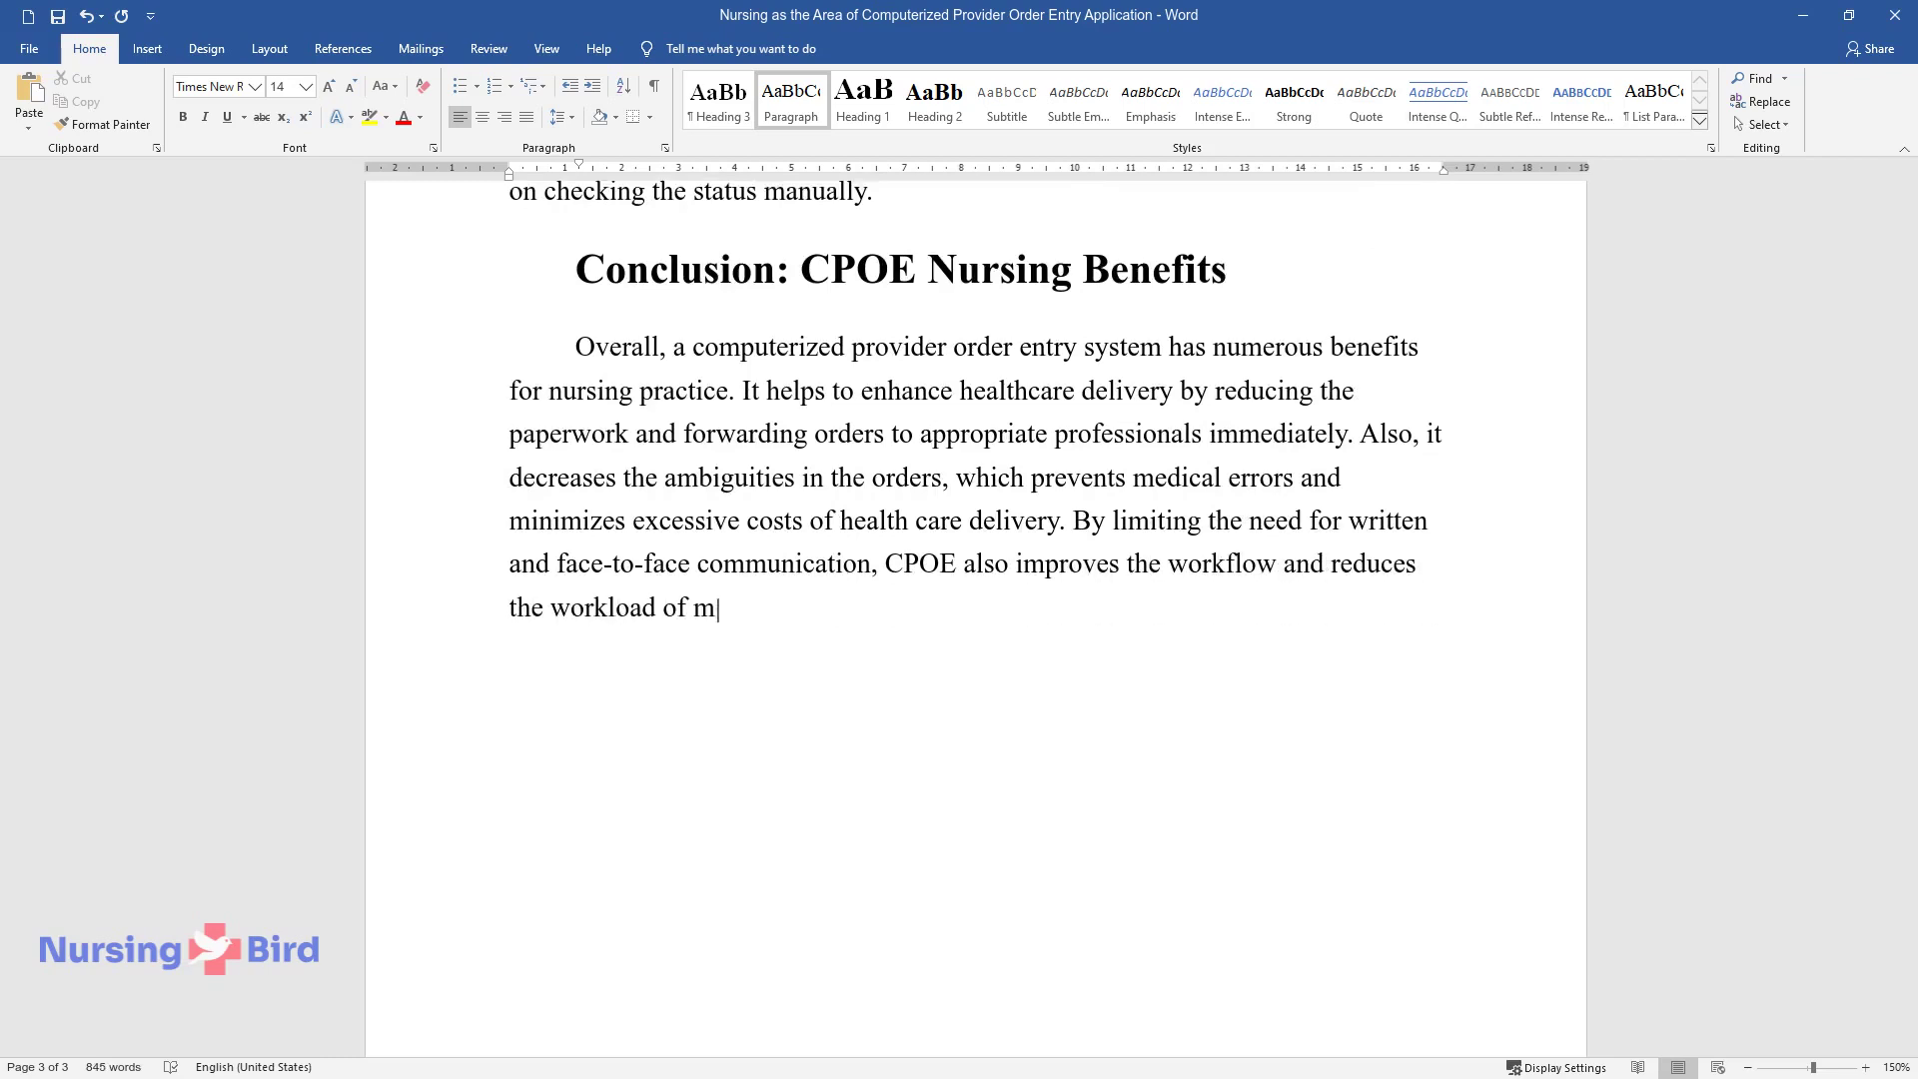
pyautogui.write('ost medical professionals, allowing them to focus on diagnosing and treating patients')
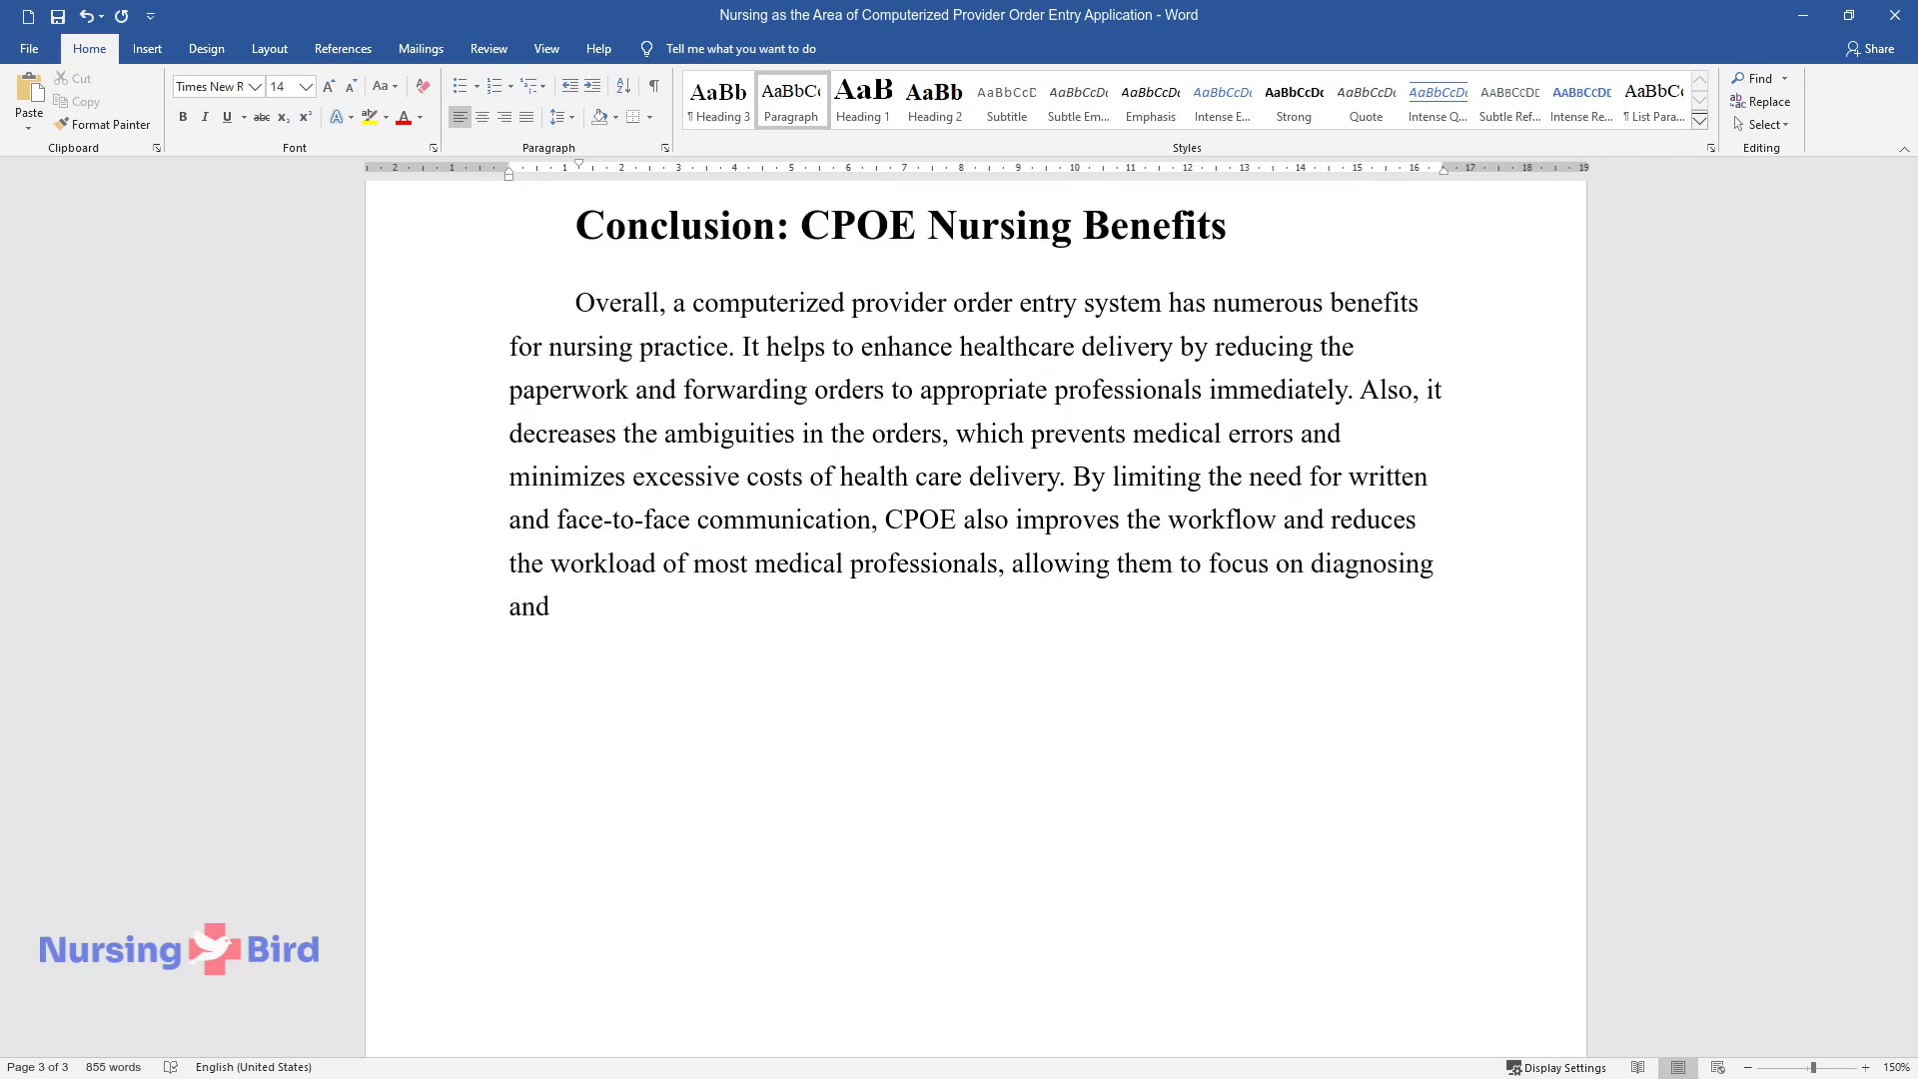
pyautogui.write('.')
pyautogui.press('Return')
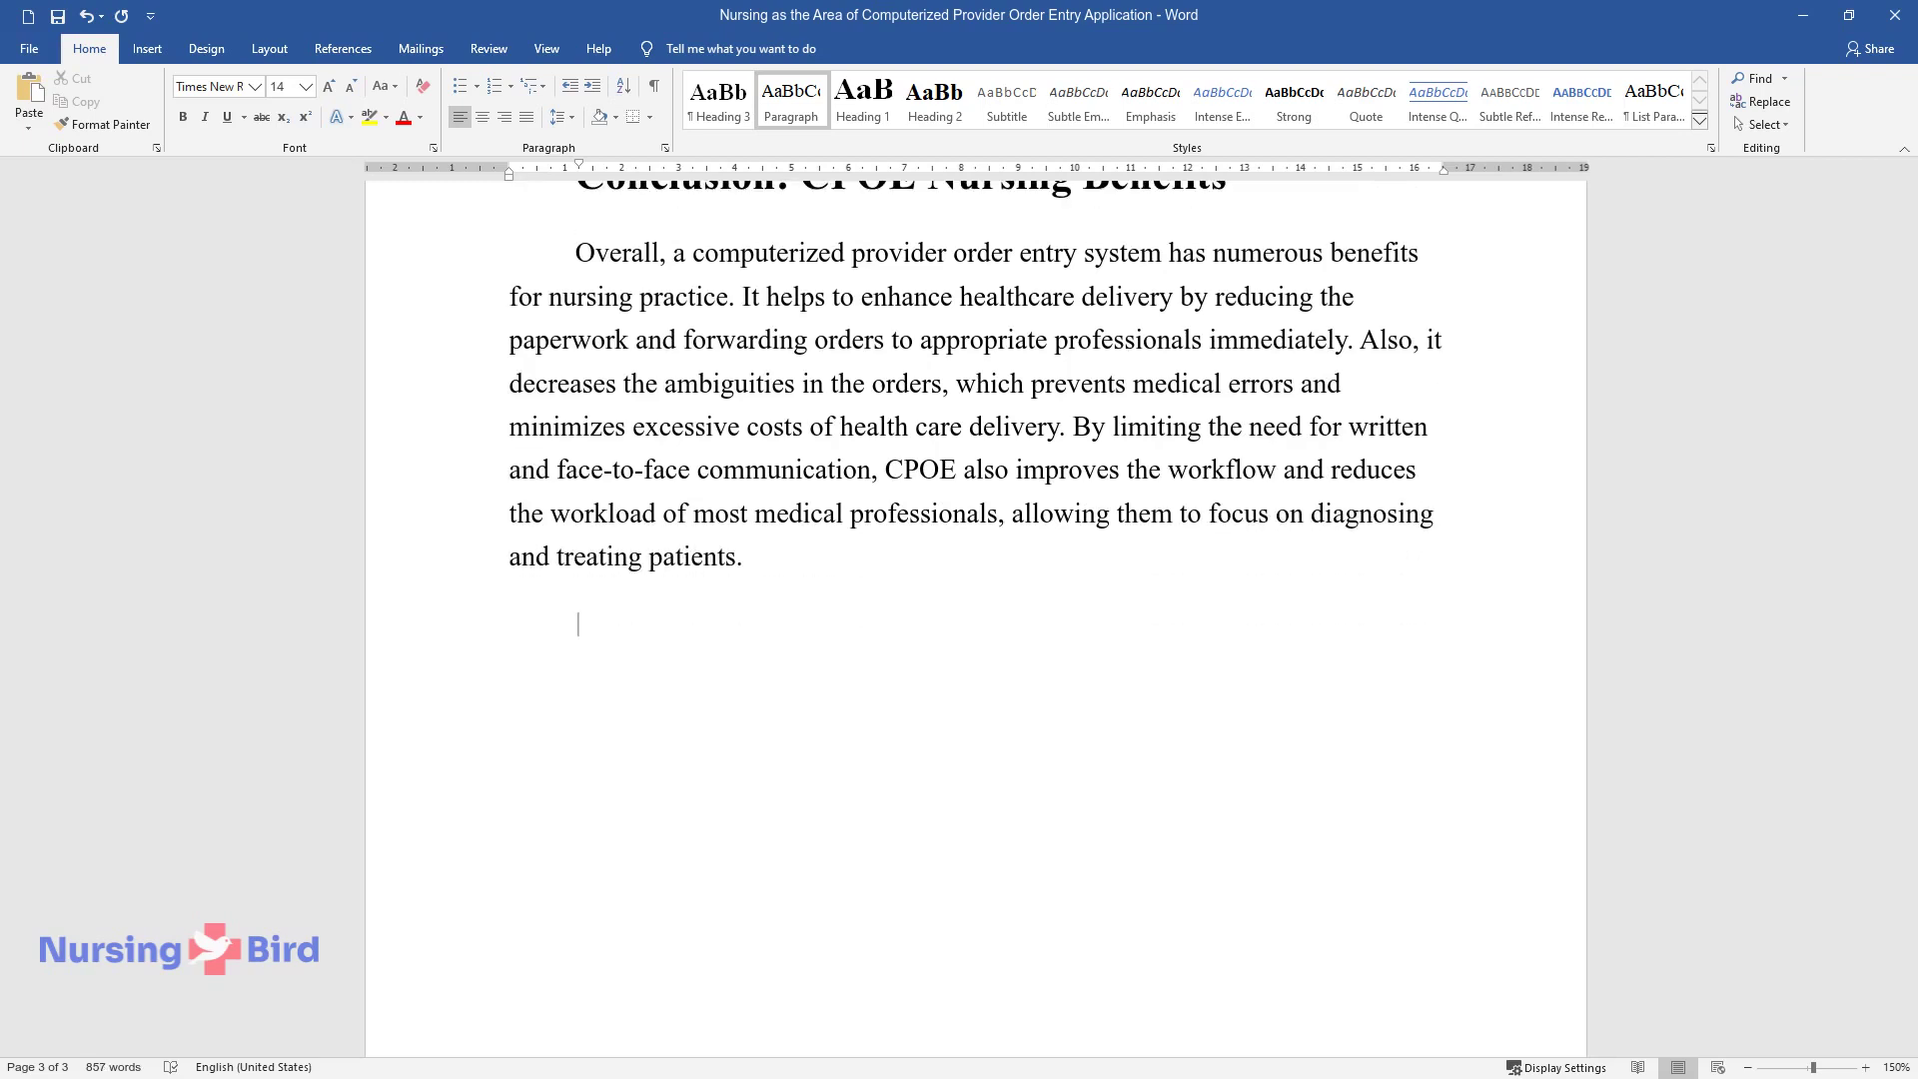
# Step: Begin the second conclusion paragraph with 'These advantages were evident both in the example…'
pyautogui.write('These advantages were evident')
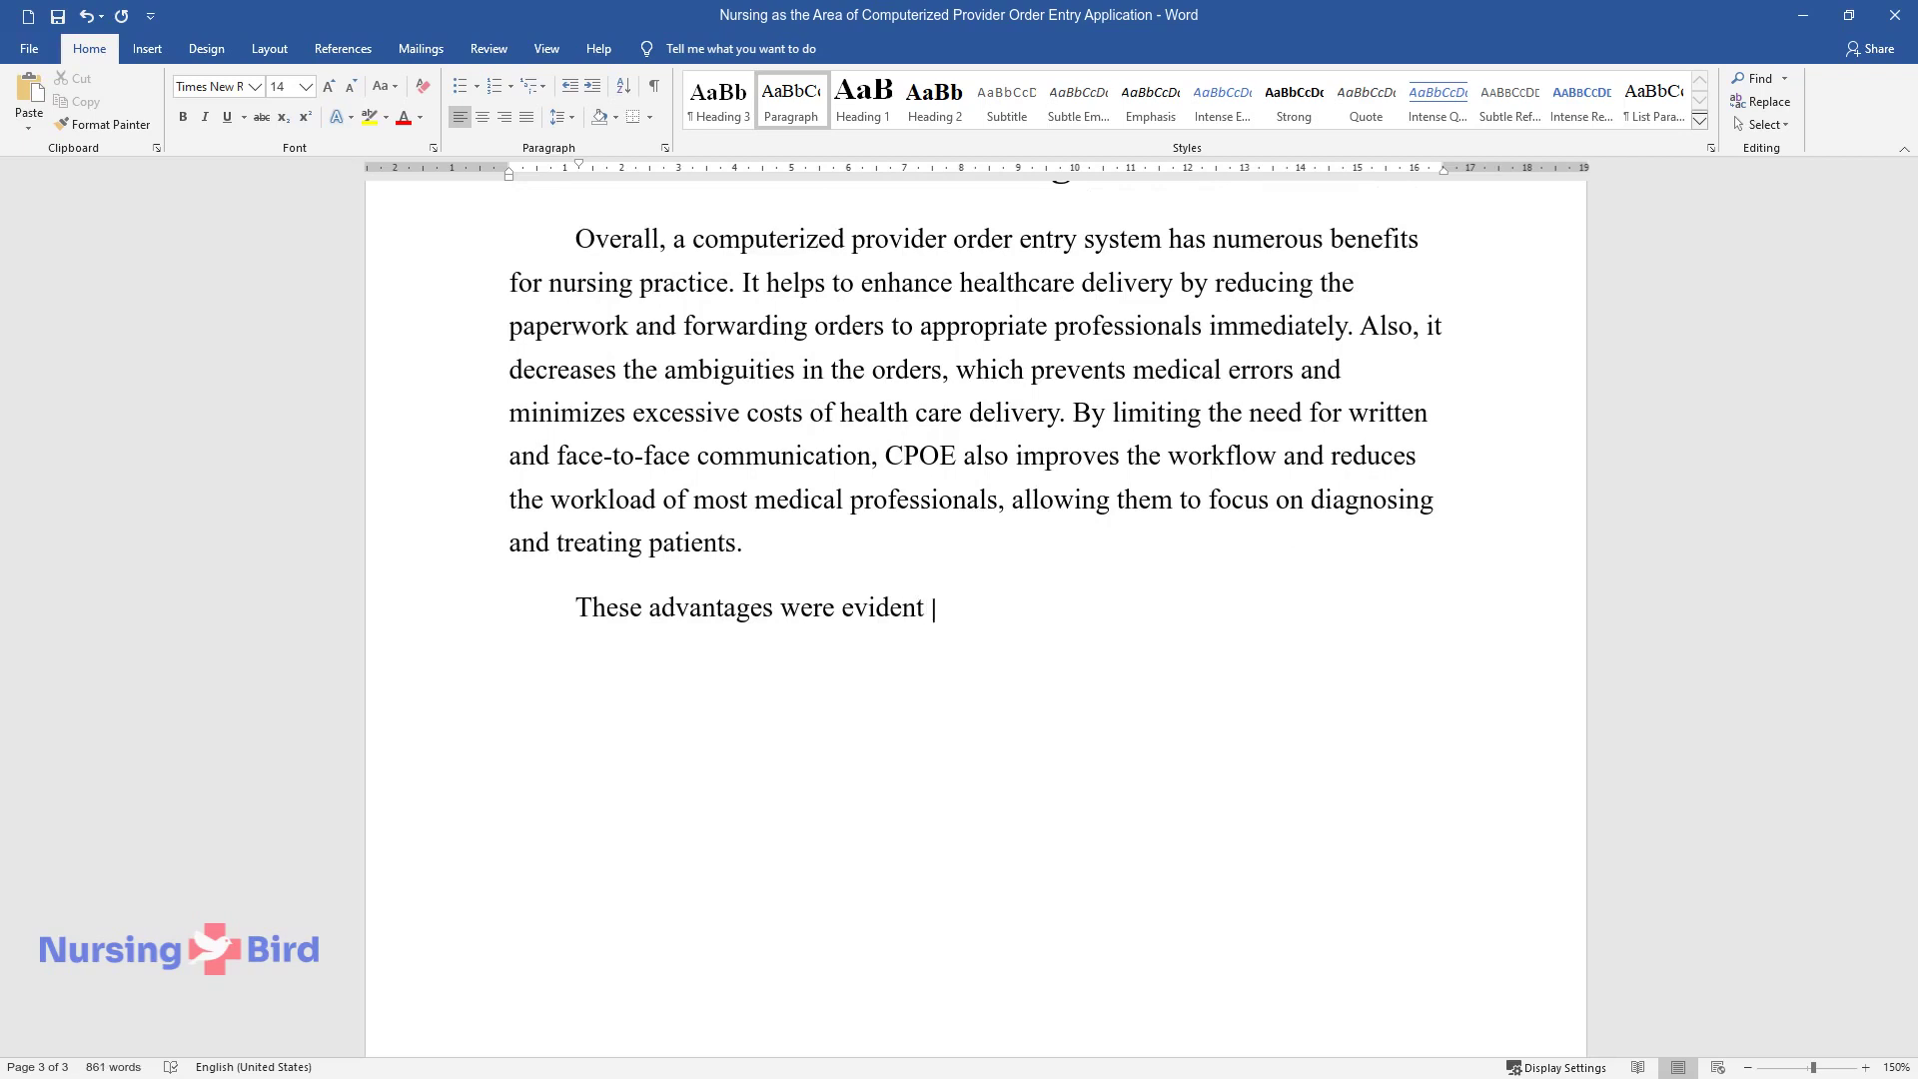
pyautogui.write(' both in the example and on account ')
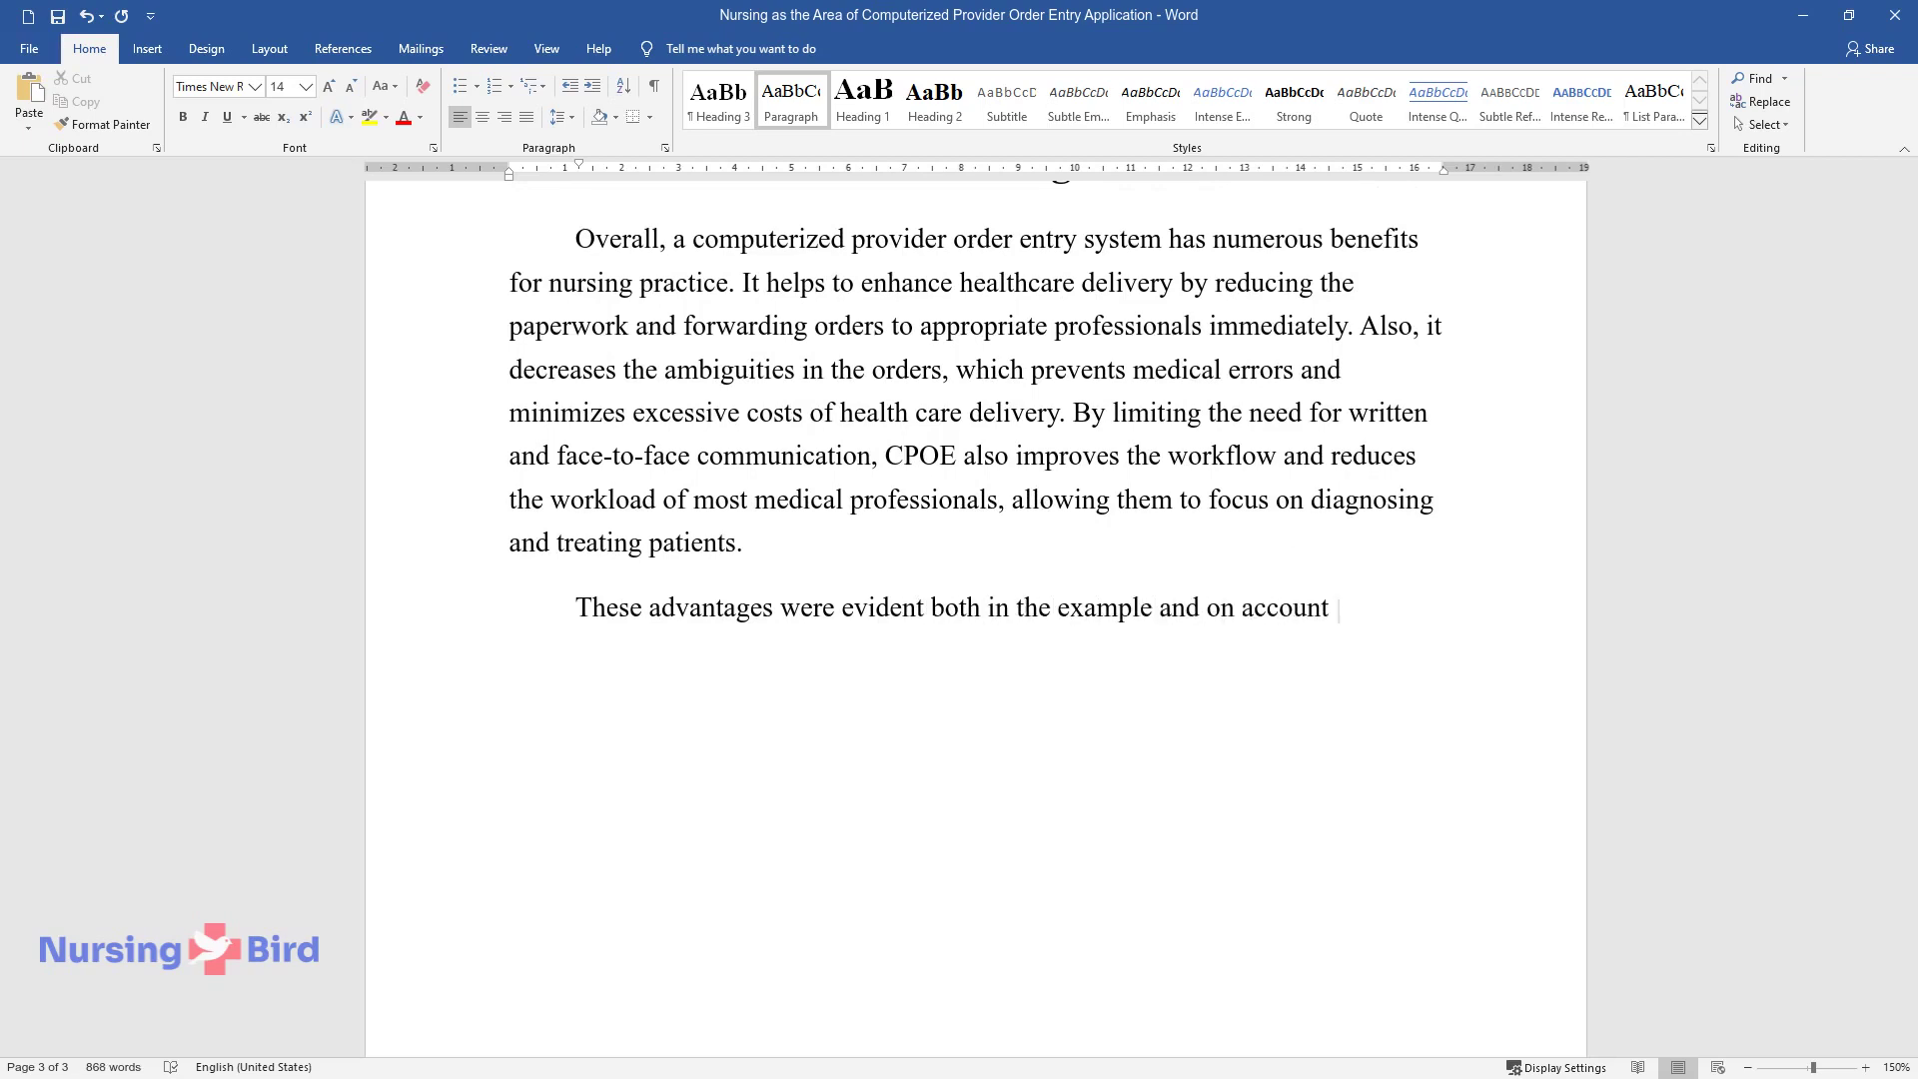
pyautogui.write('of my personal experience with this')
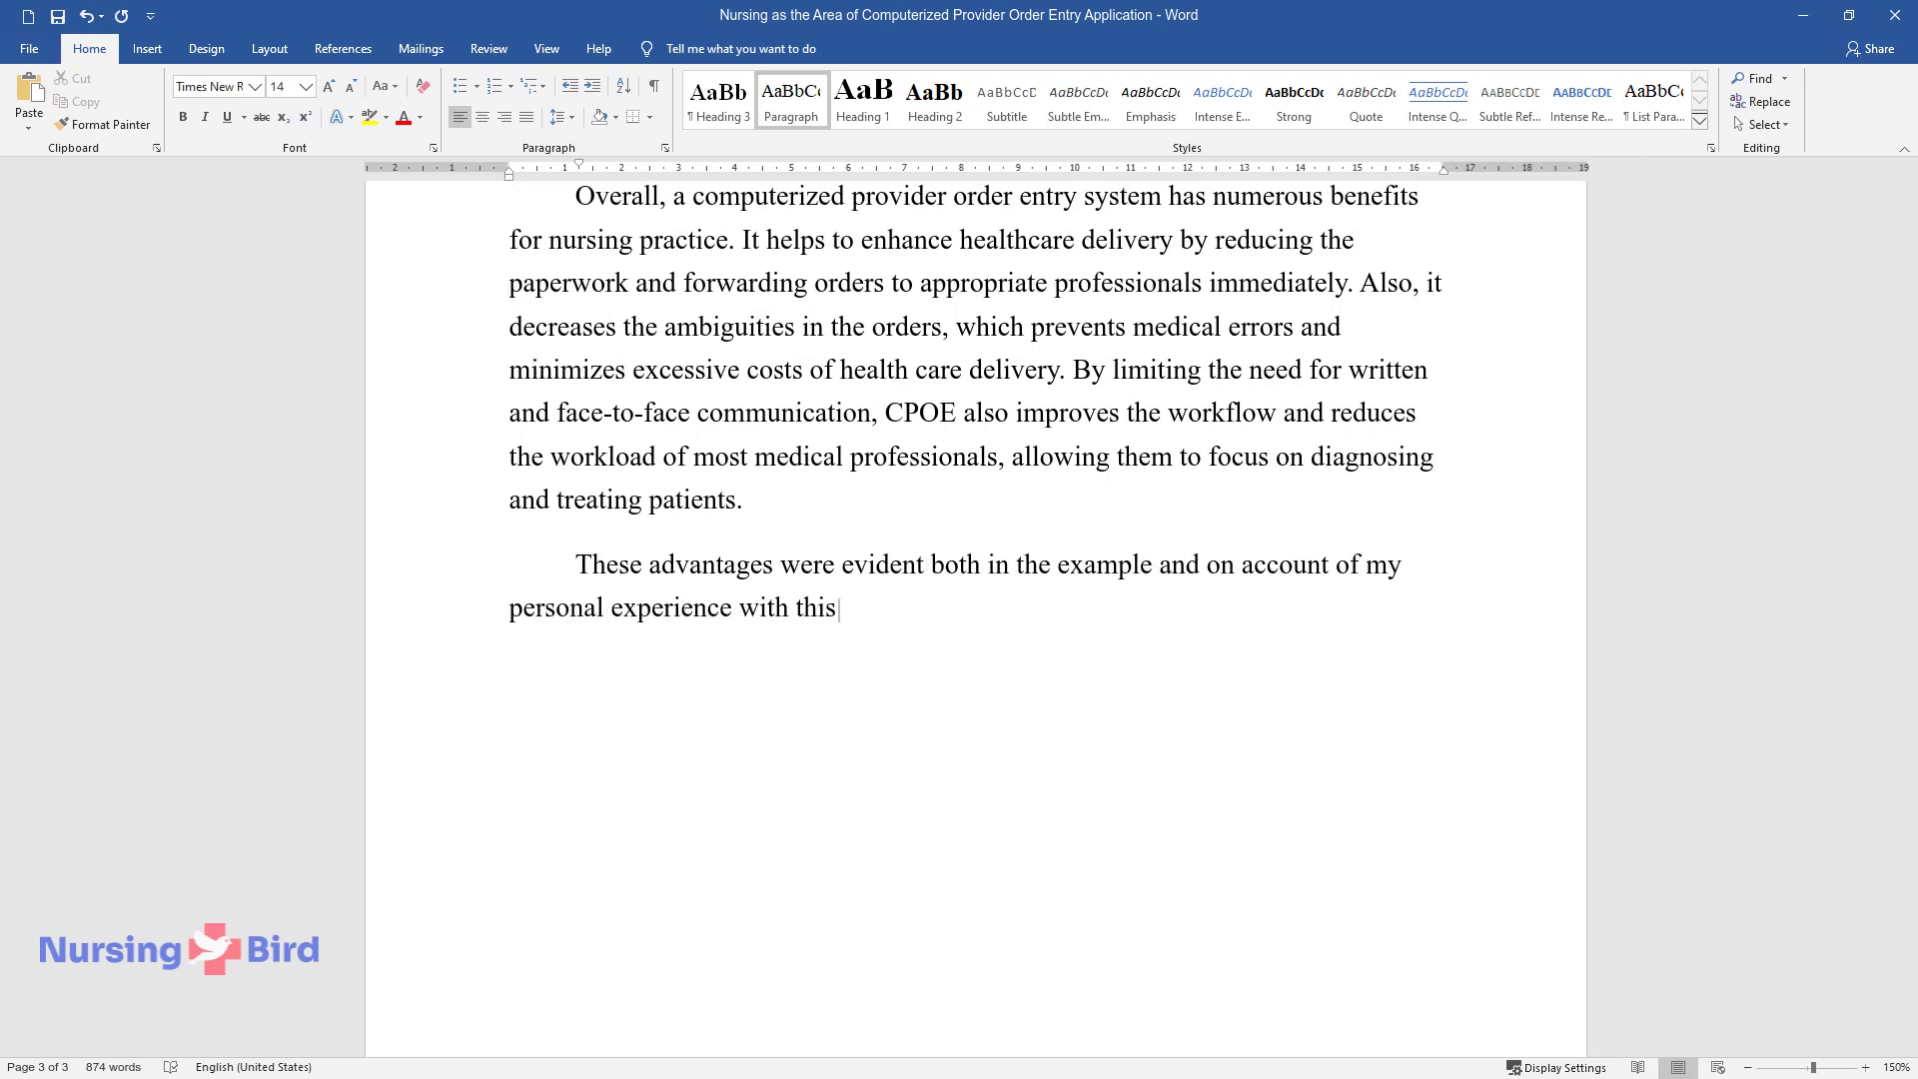
pyautogui.write(' technology. One way to improve th')
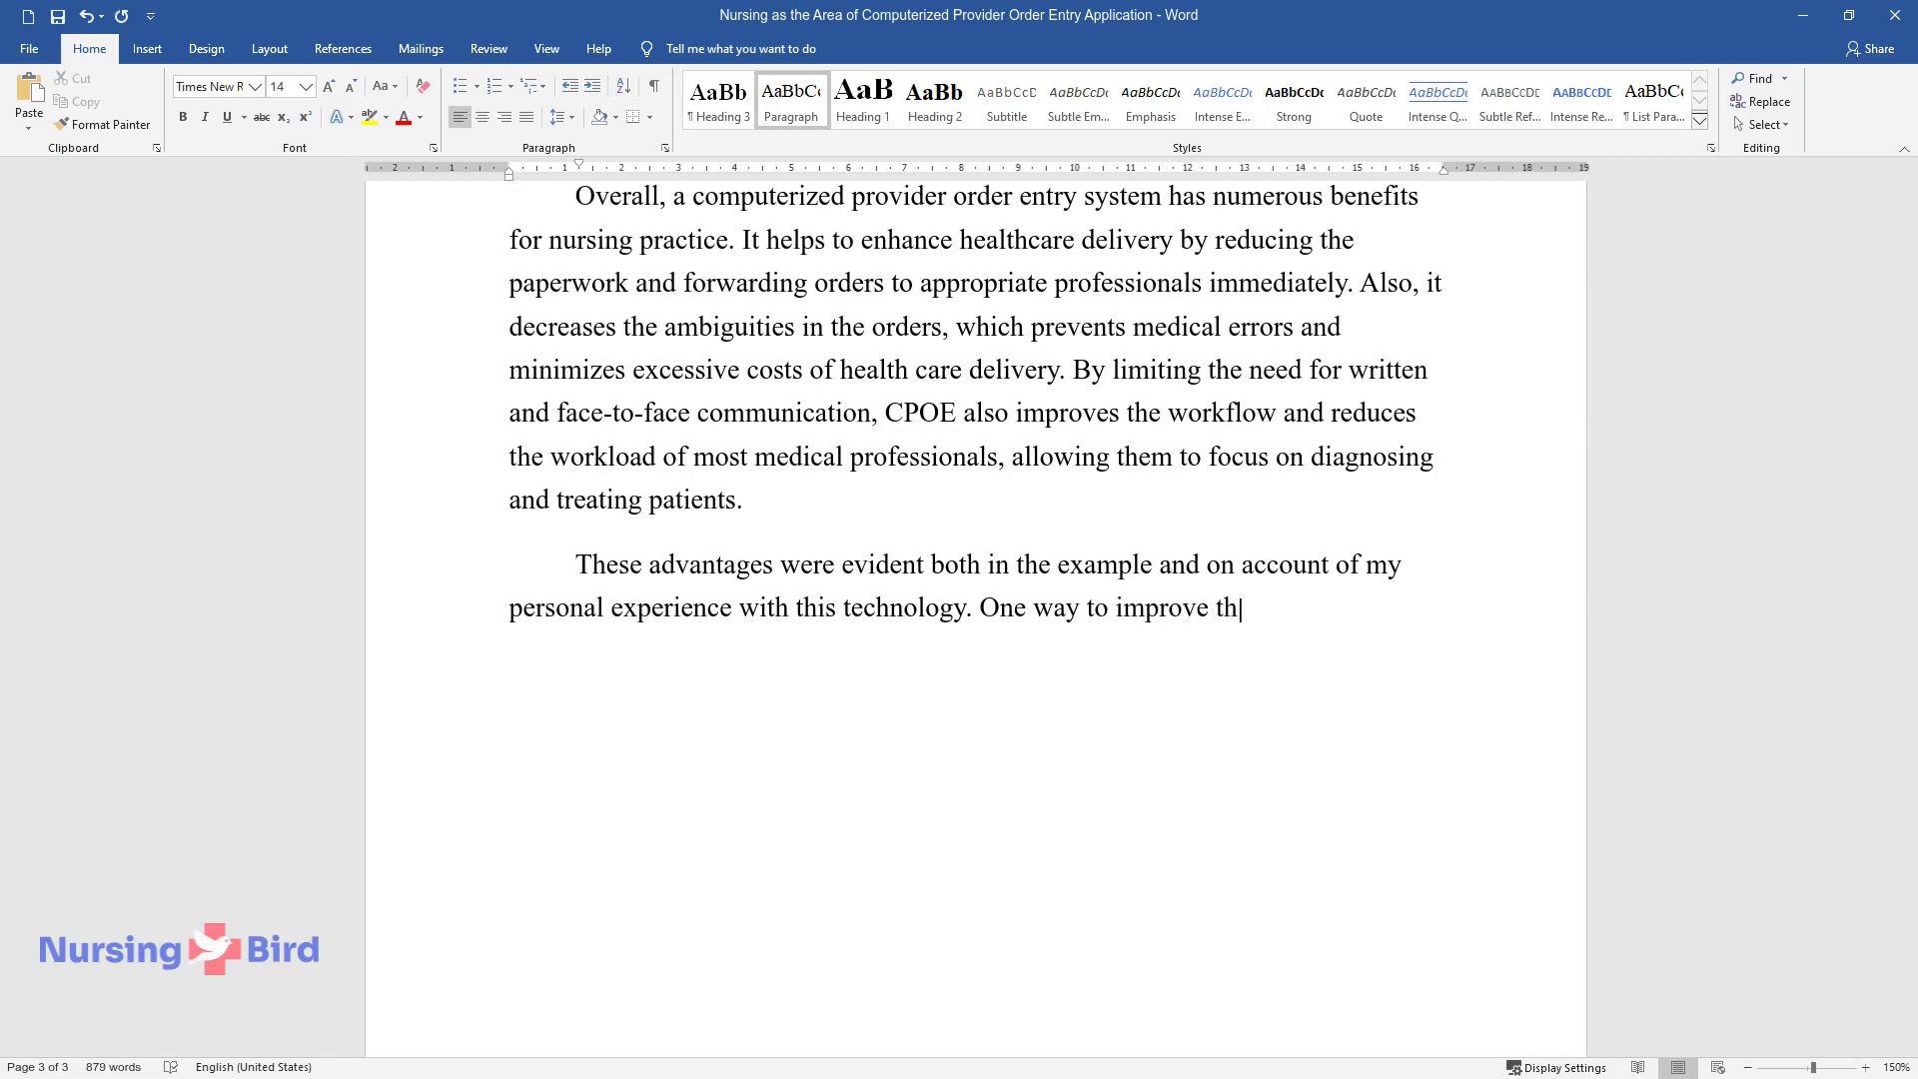
pyautogui.write('e CPOE system used in my practice w')
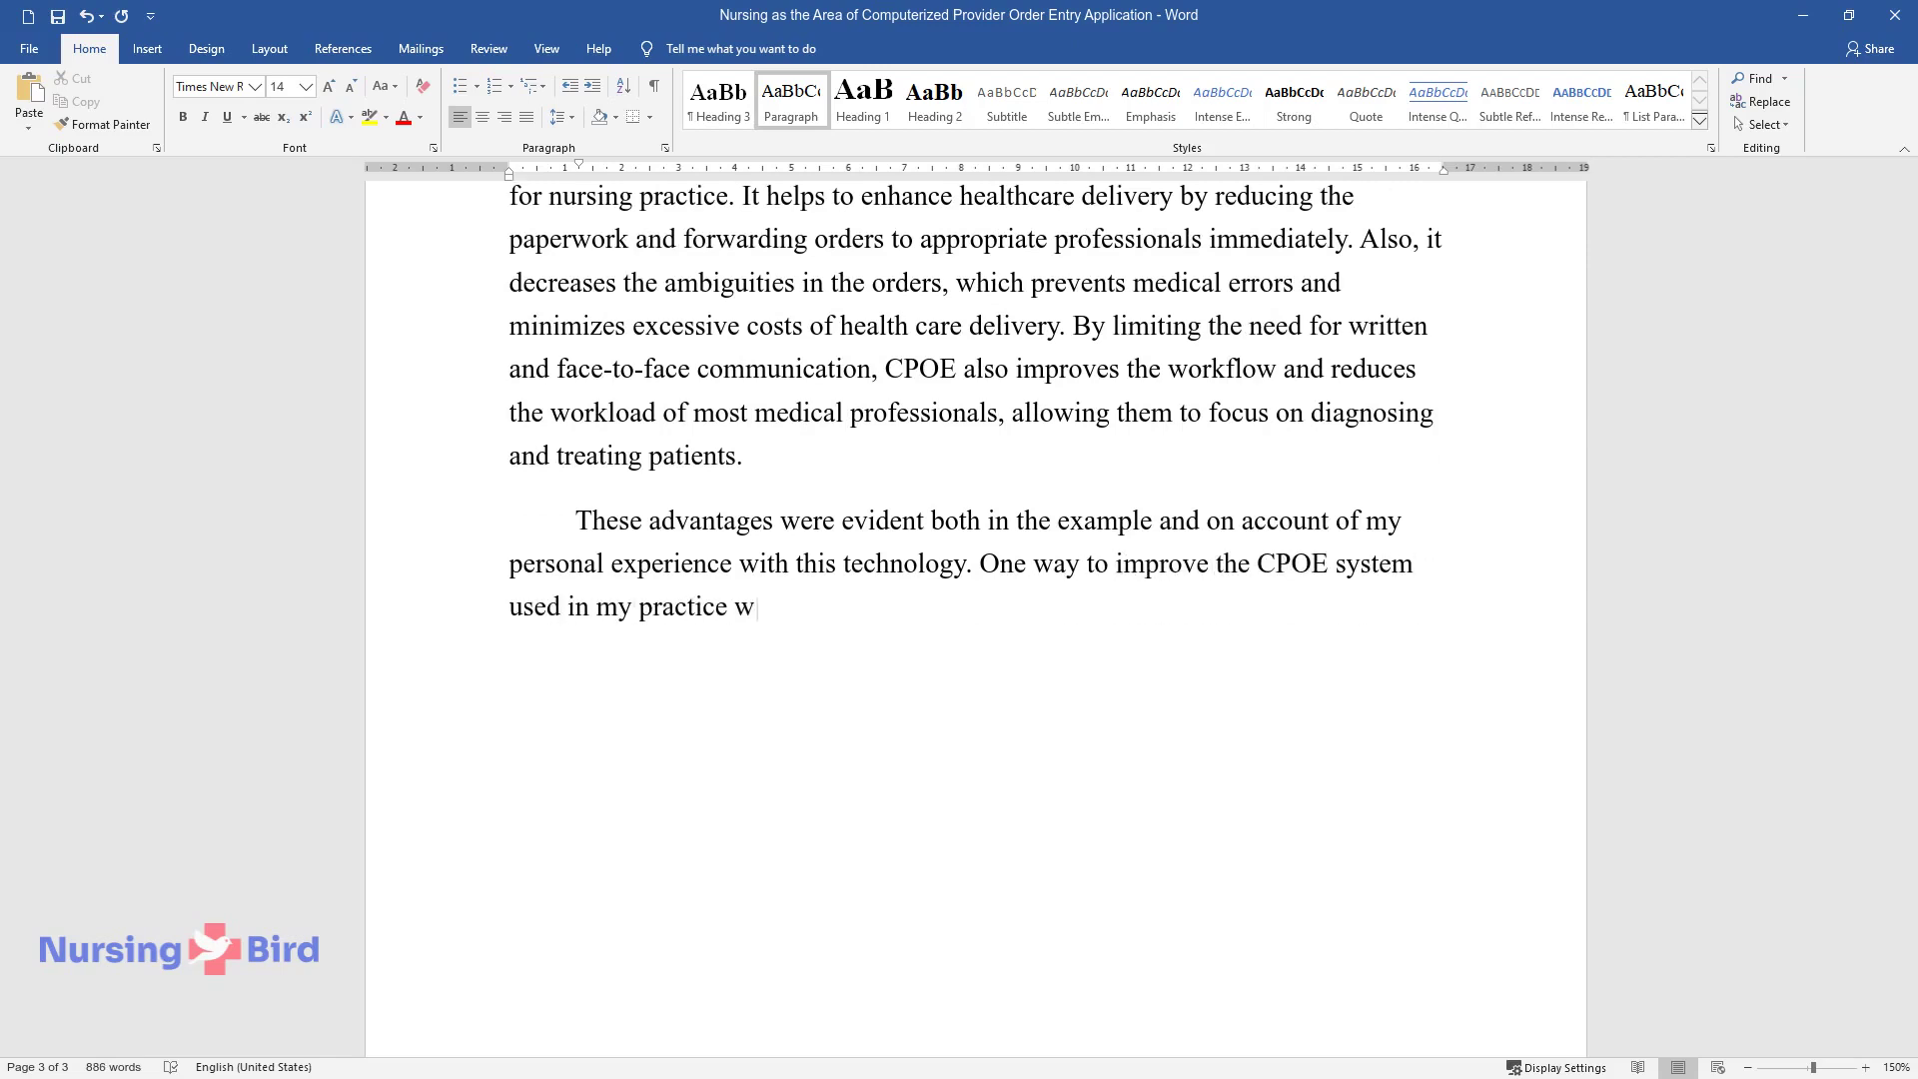
pyautogui.write('ould be to add notifications about')
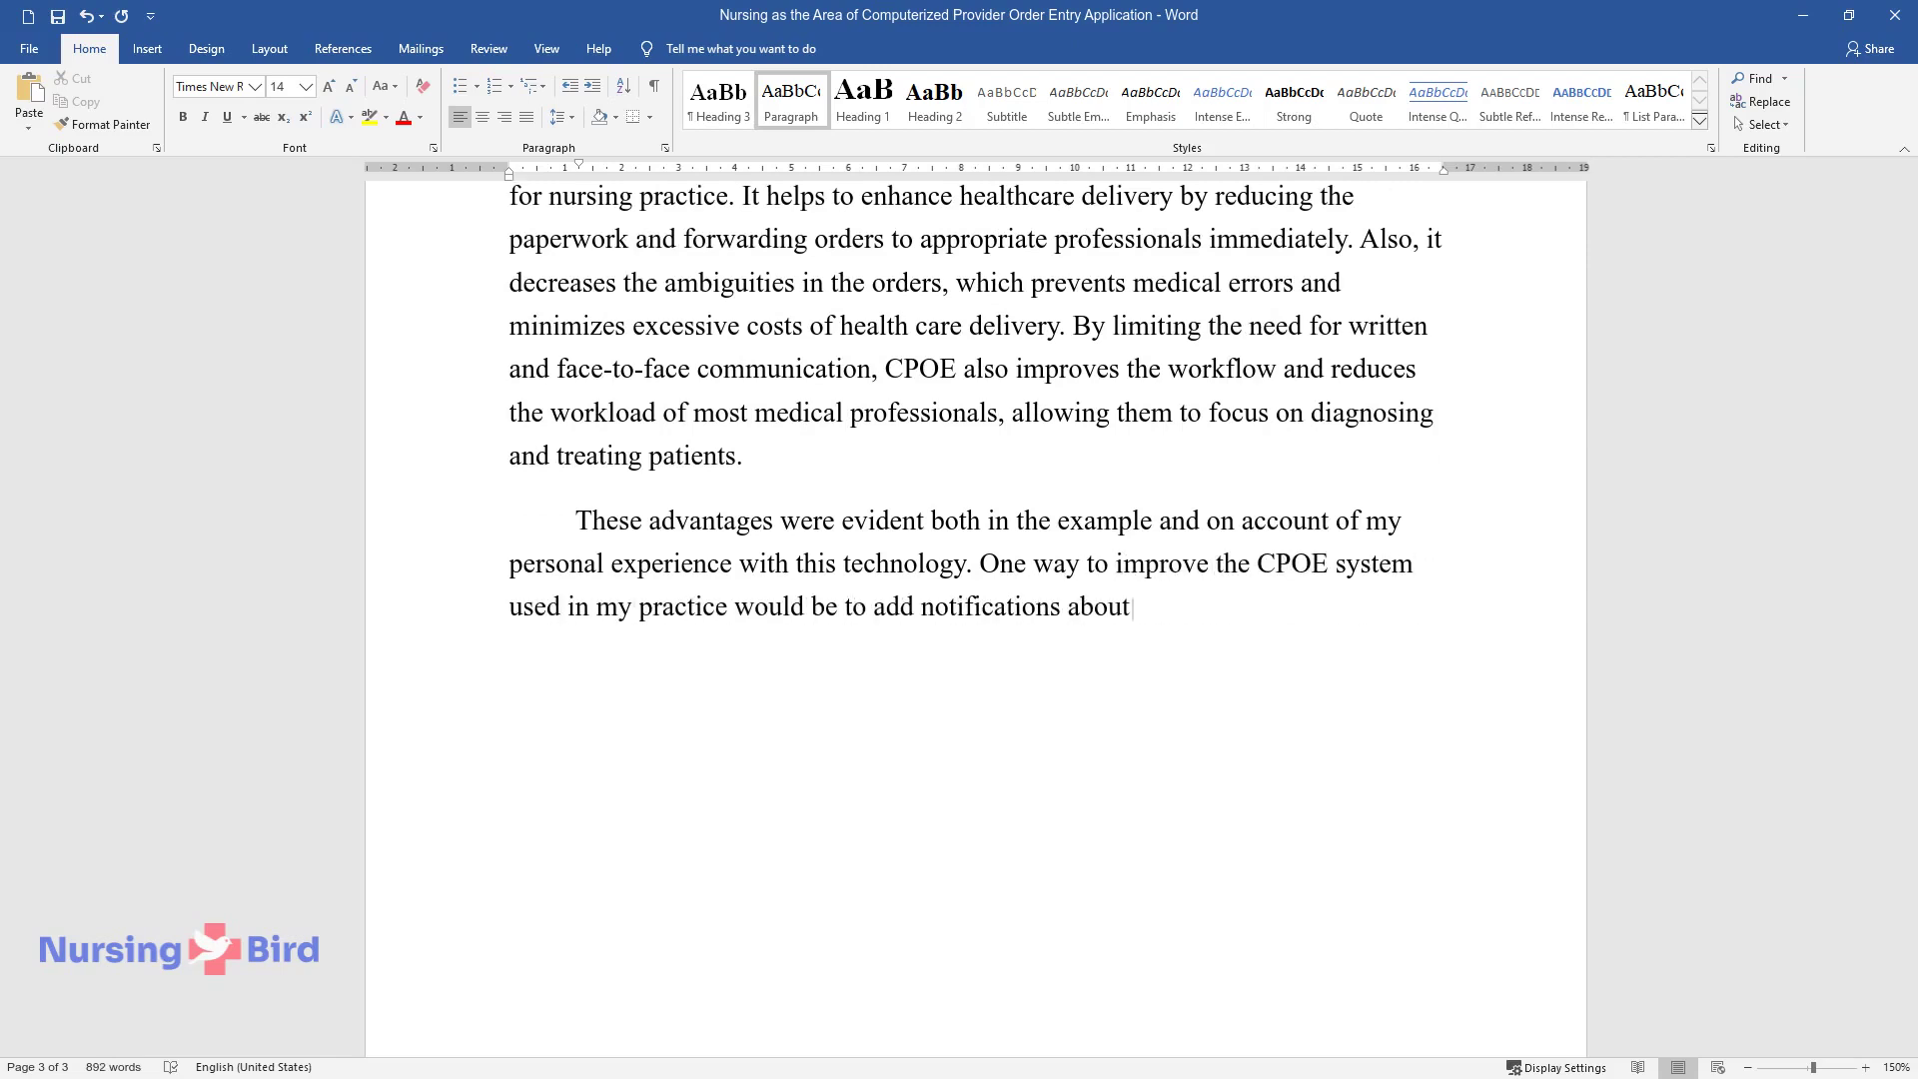
pyautogui.write(' order status for internal orders. ')
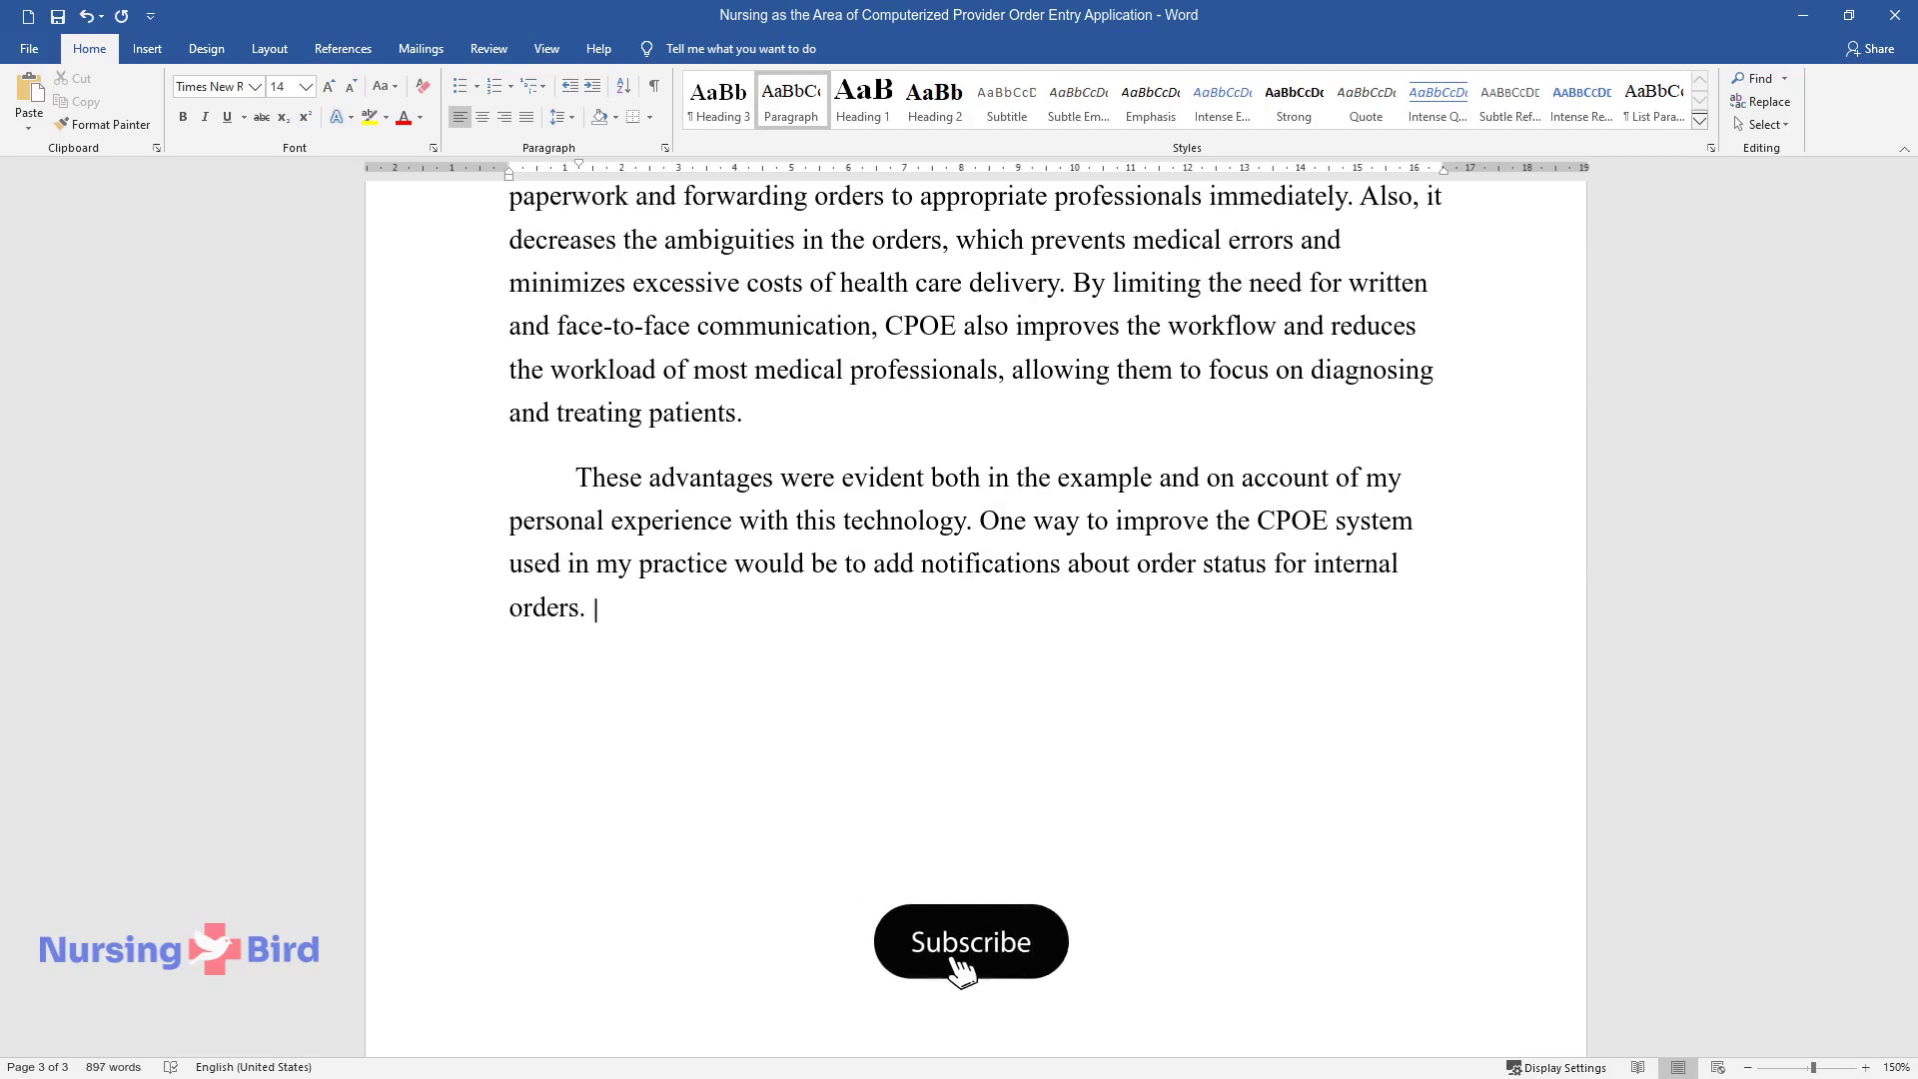
pyautogui.write('This would aid in reducing the tim')
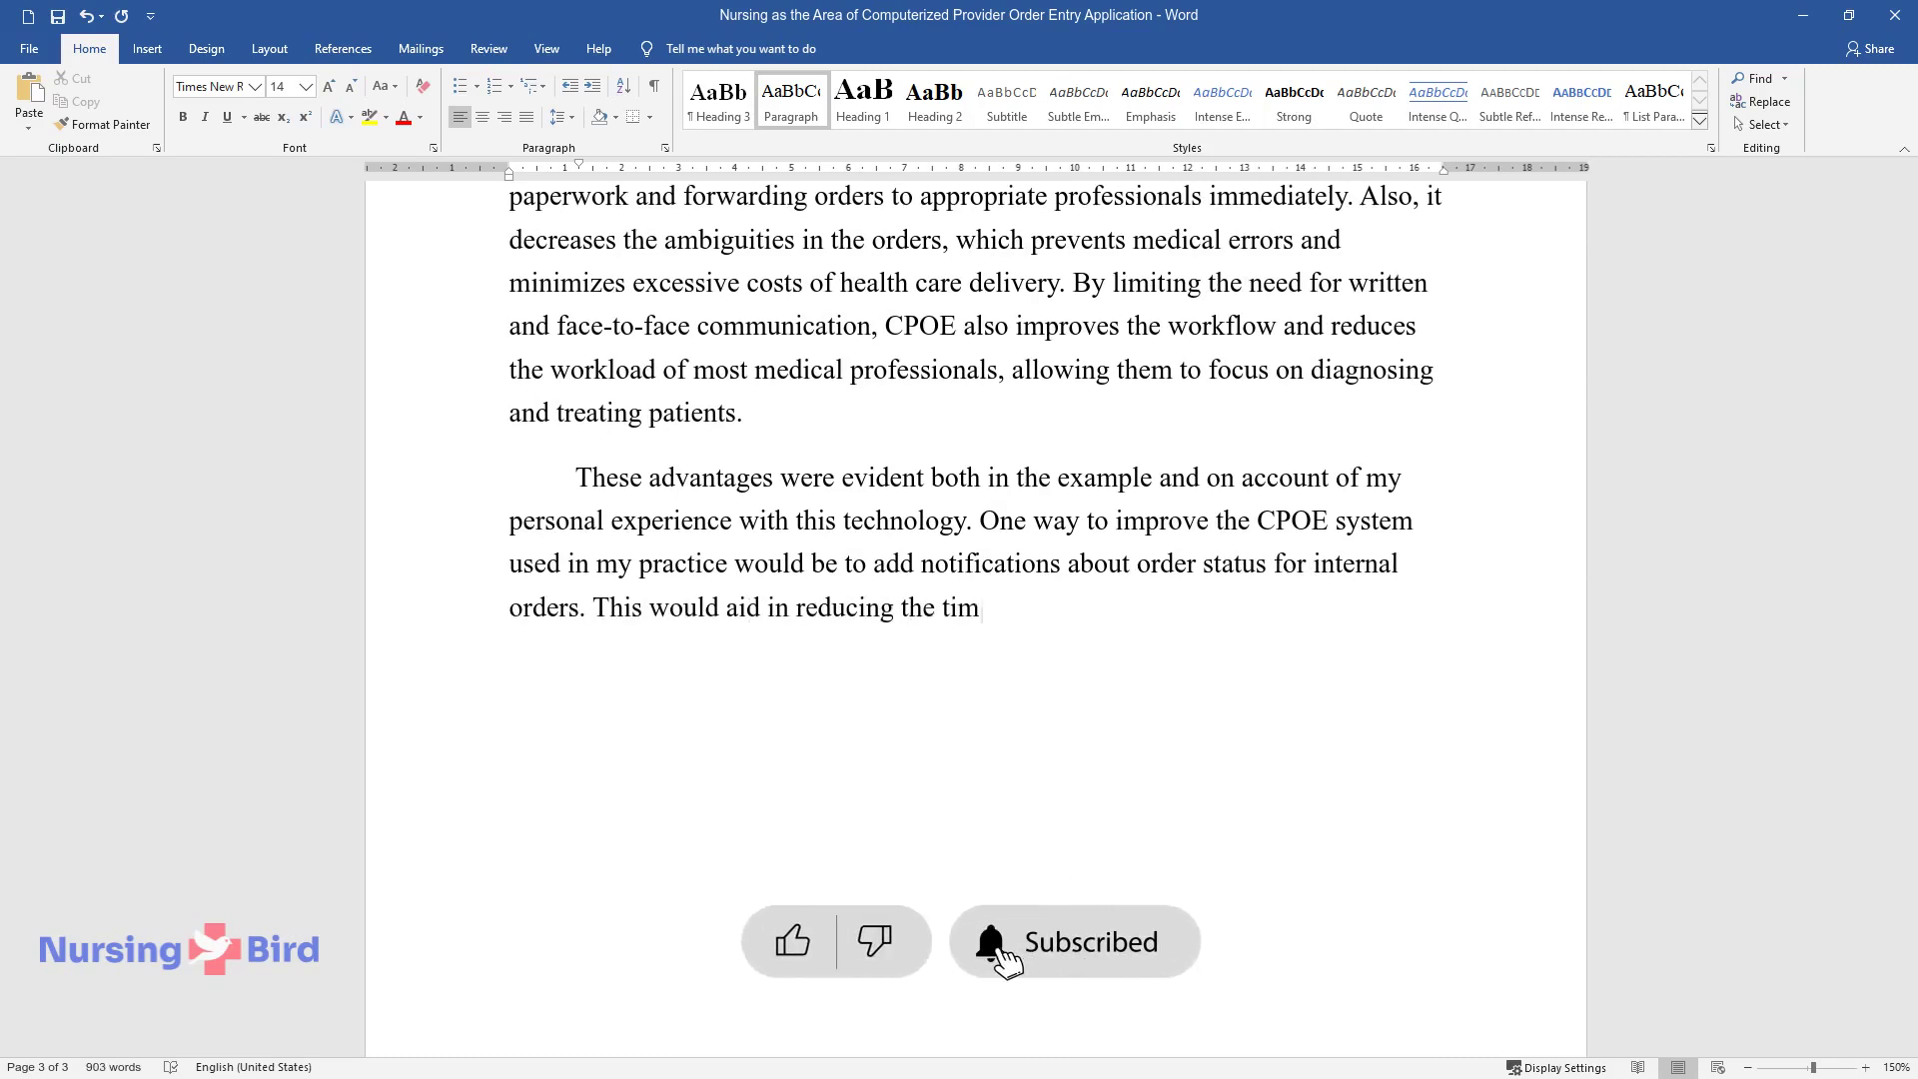
pyautogui.write('e spent on checking the results, thus making the CPOE functio')
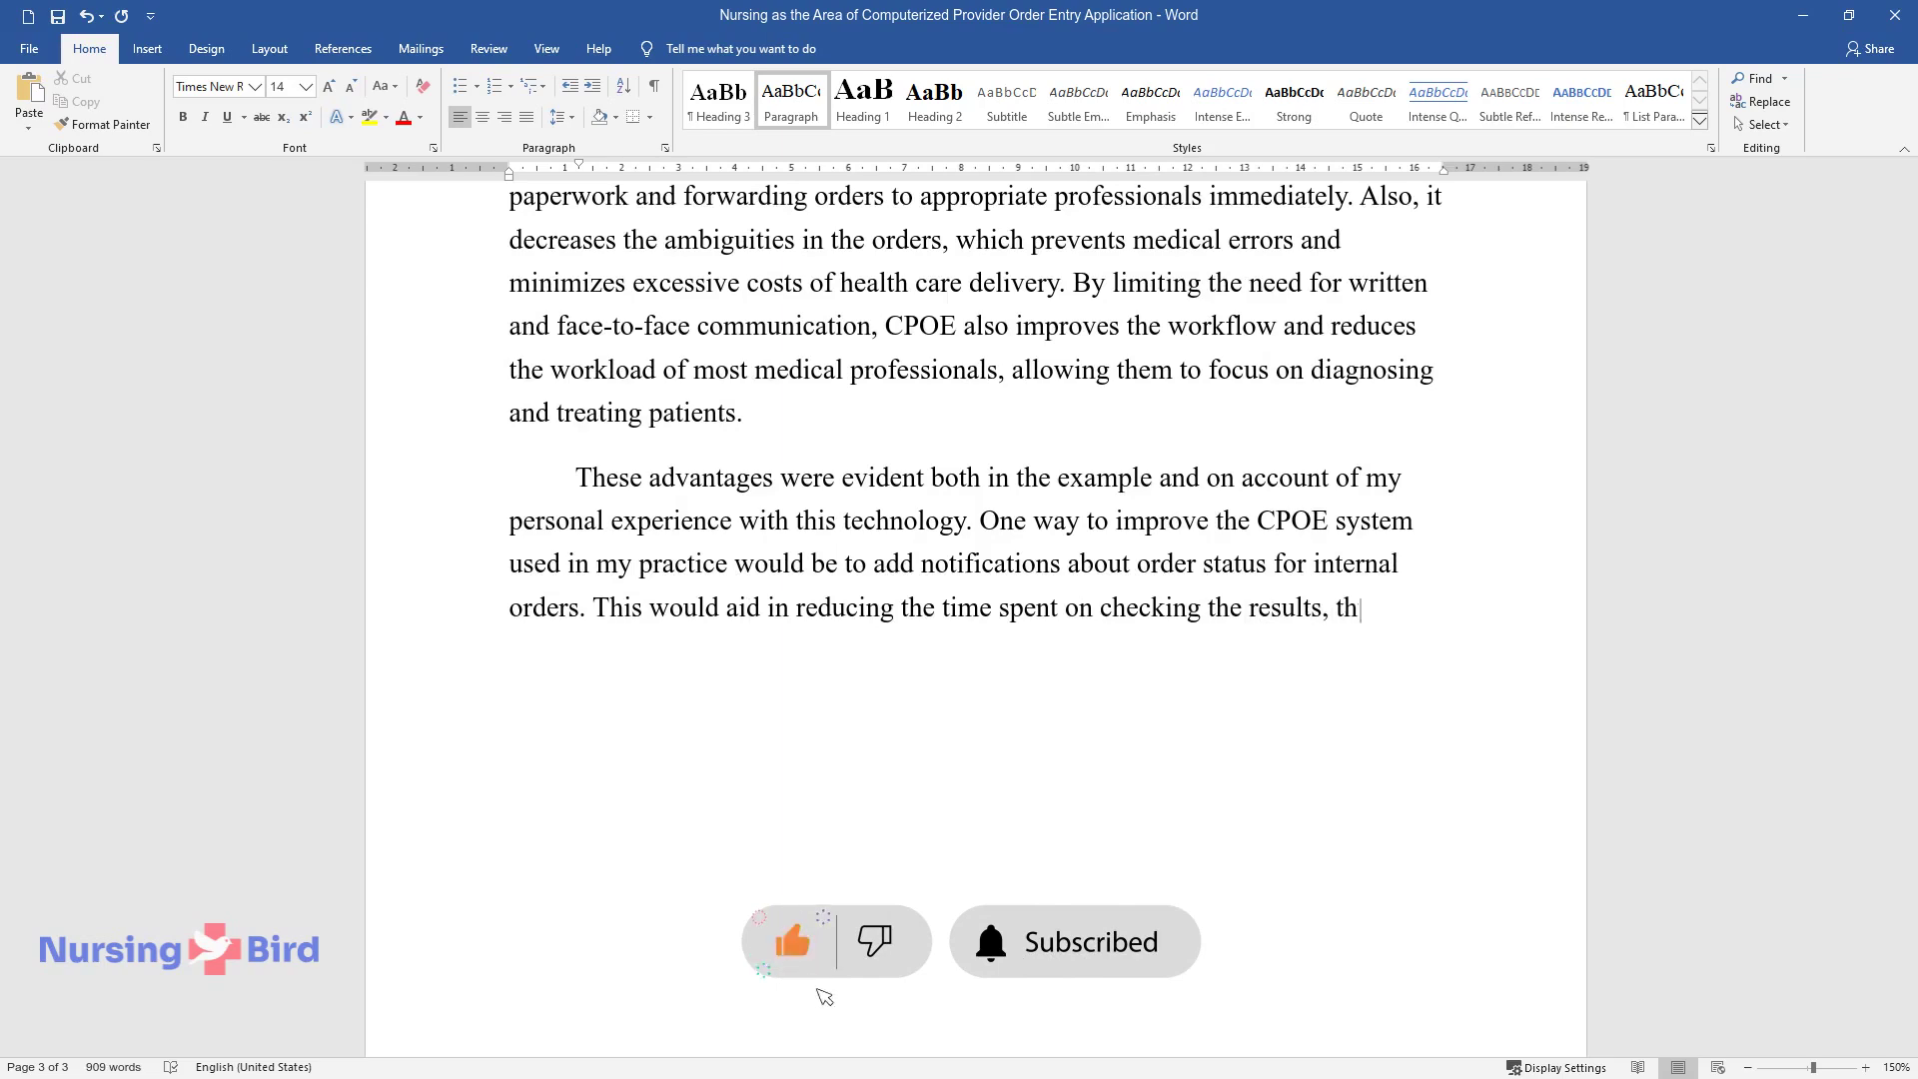